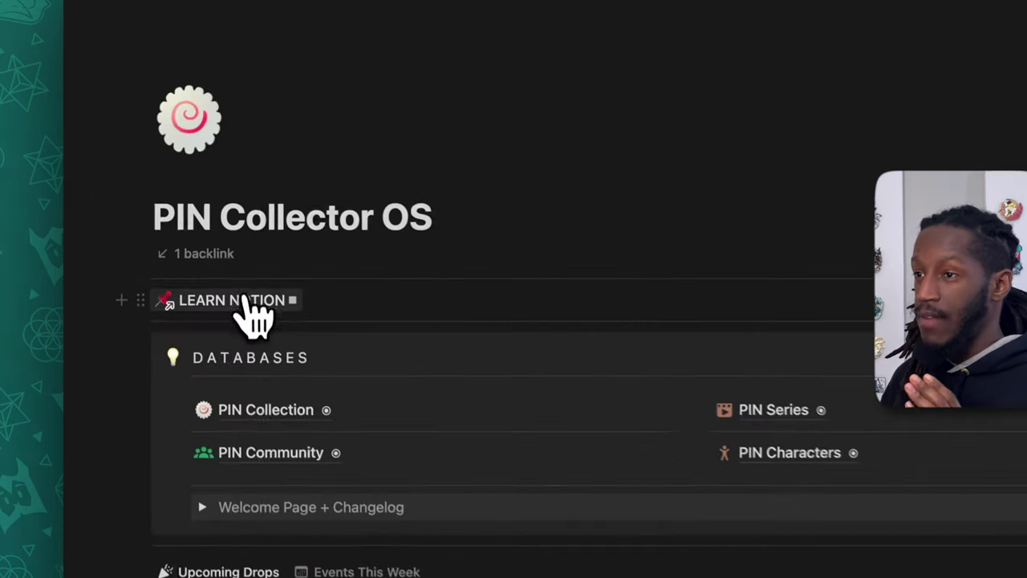
Step: Open the LEARN NOTION page and look through its welcome note and introduction video down to the MORE VIDEO TUTORIALS section
{"action": "left_click", "coordinate": [243, 316]}
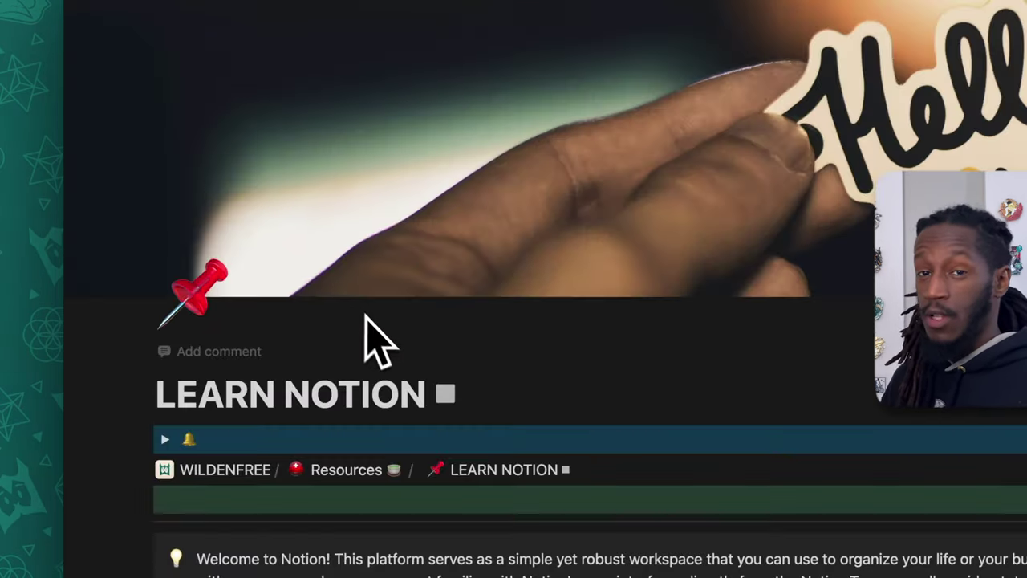
{"action": "scroll", "coordinate": [385, 341], "scroll_direction": "down", "scroll_amount": 5}
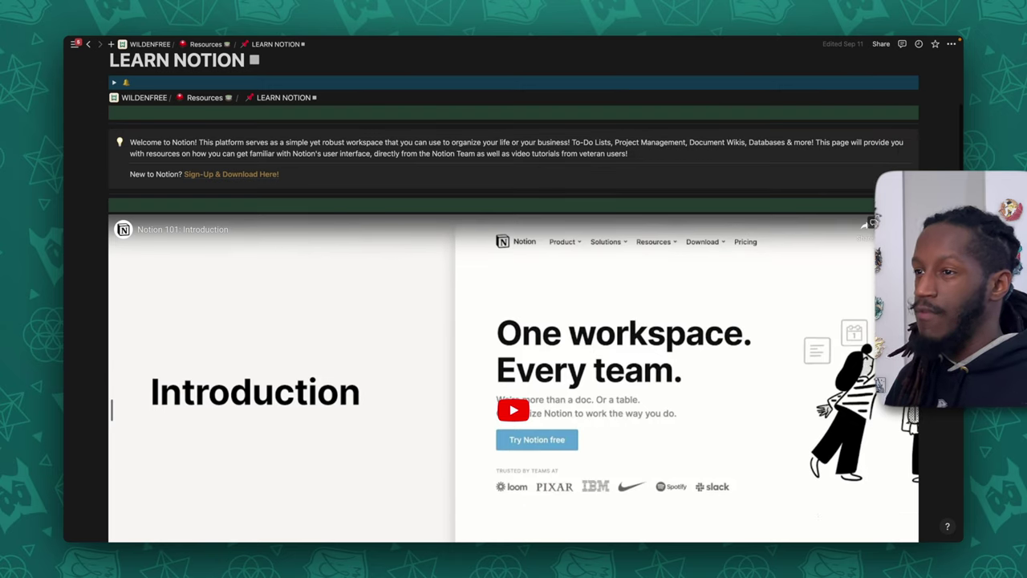
{"action": "scroll", "coordinate": [514, 321], "scroll_direction": "down", "scroll_amount": 2}
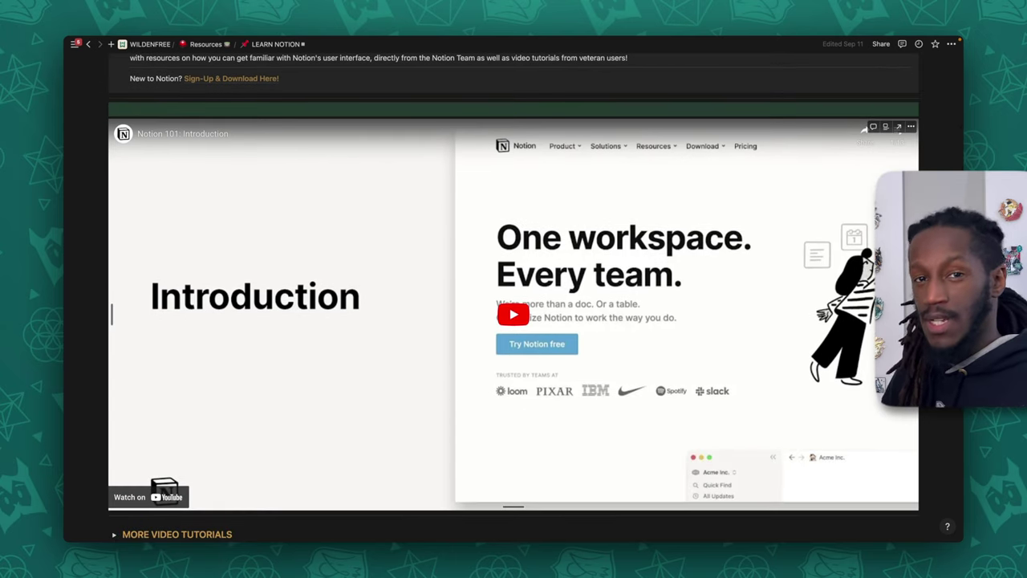
{"action": "scroll", "coordinate": [514, 321], "scroll_direction": "down", "scroll_amount": 1}
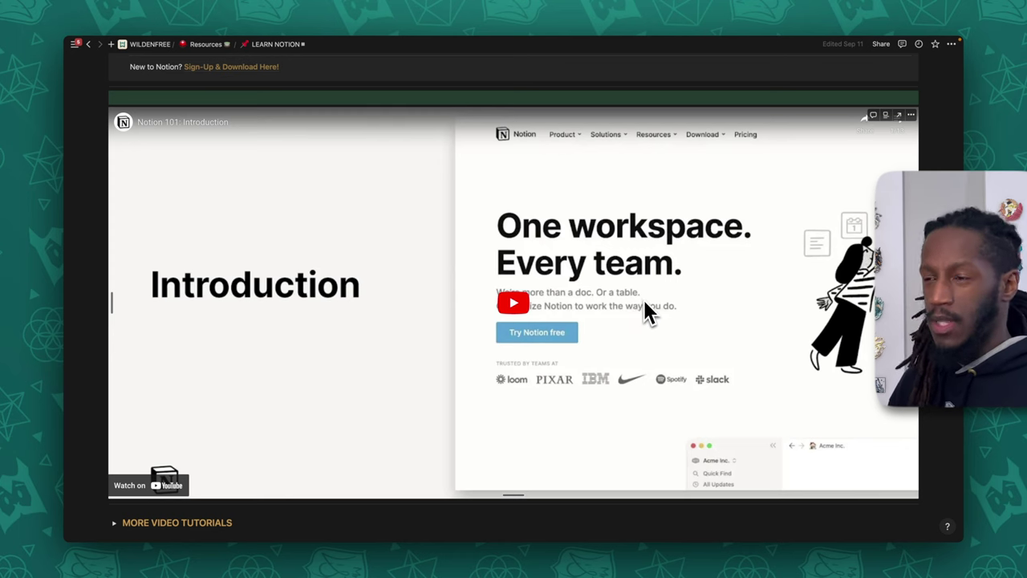
{"action": "scroll", "coordinate": [649, 310], "scroll_direction": "down", "scroll_amount": 4}
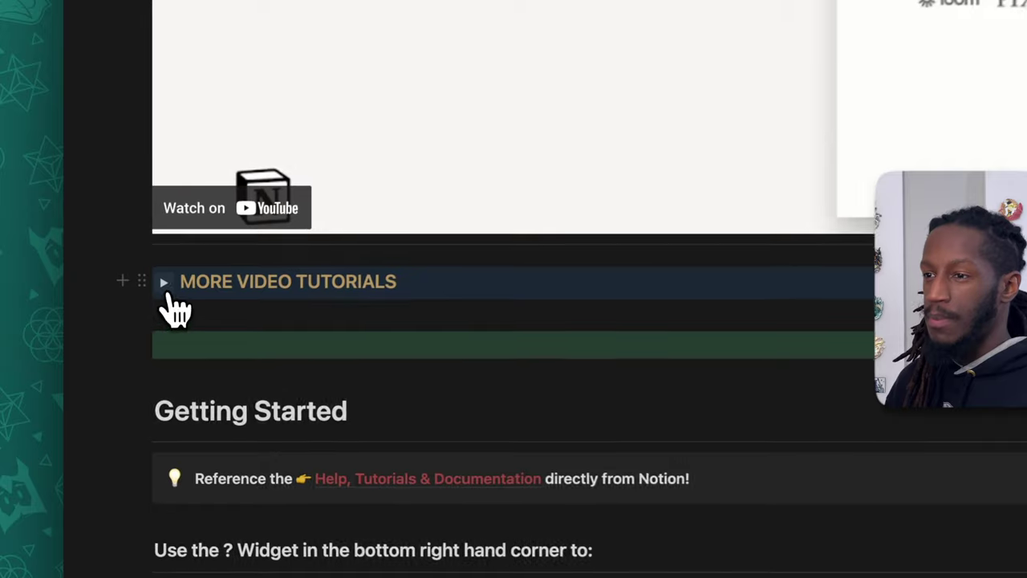
Step: Expand MORE VIDEO TUTORIALS to view the recommended YouTube channels, collapse it and return to the beginning of the page
{"action": "left_click", "coordinate": [114, 362]}
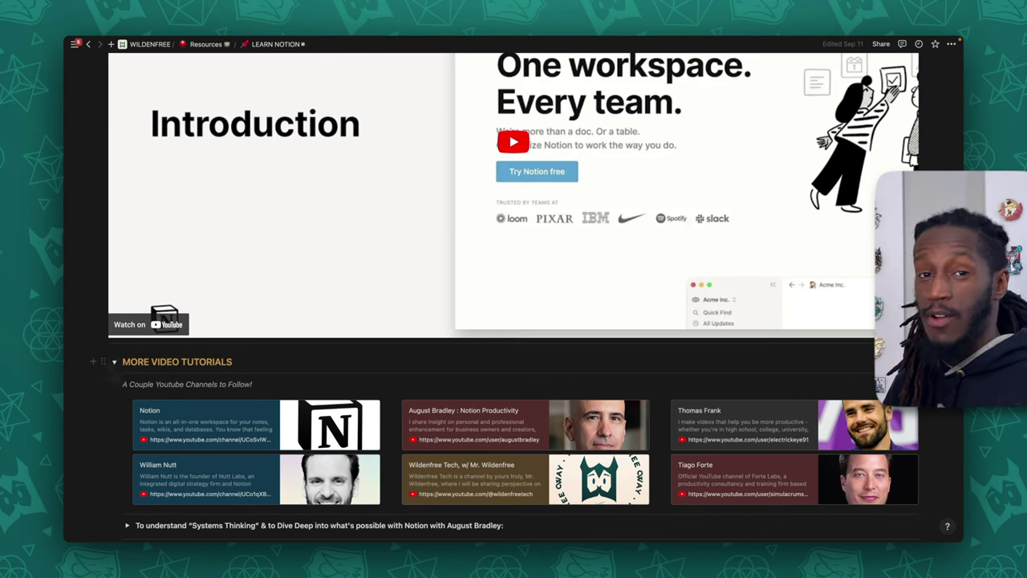
{"action": "left_click", "coordinate": [112, 363]}
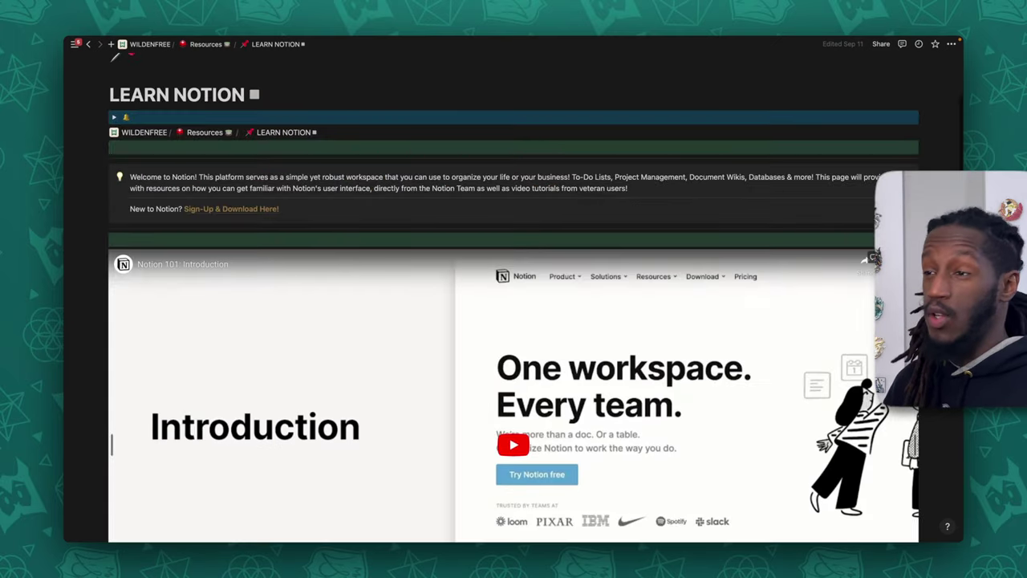
{"action": "scroll", "coordinate": [473, 377], "scroll_direction": "up", "scroll_amount": 3}
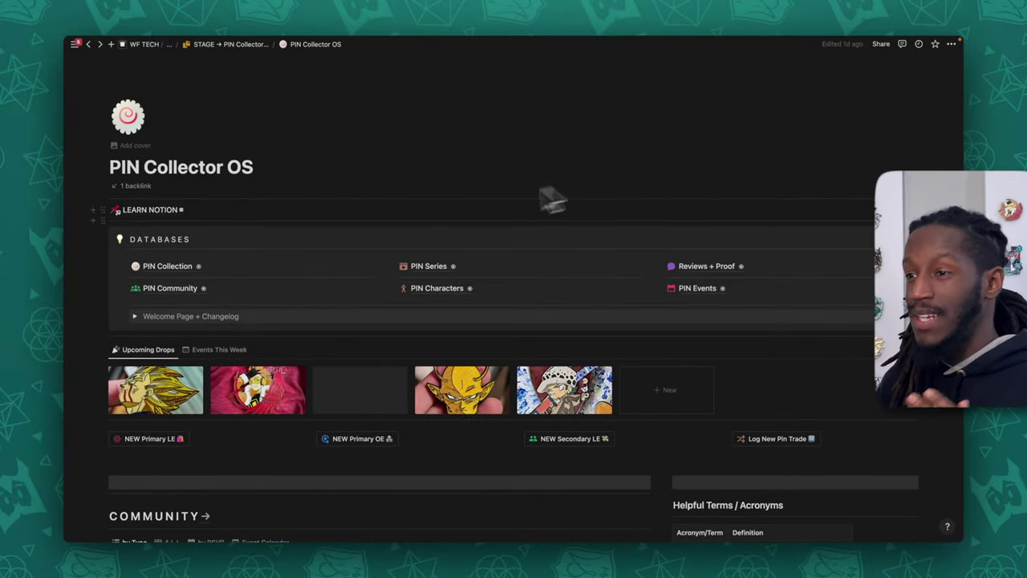
Step: Open the PIN Collection database, examine its table properties across all columns and return to the PIN Collector OS dashboard
{"action": "left_click", "coordinate": [166, 267]}
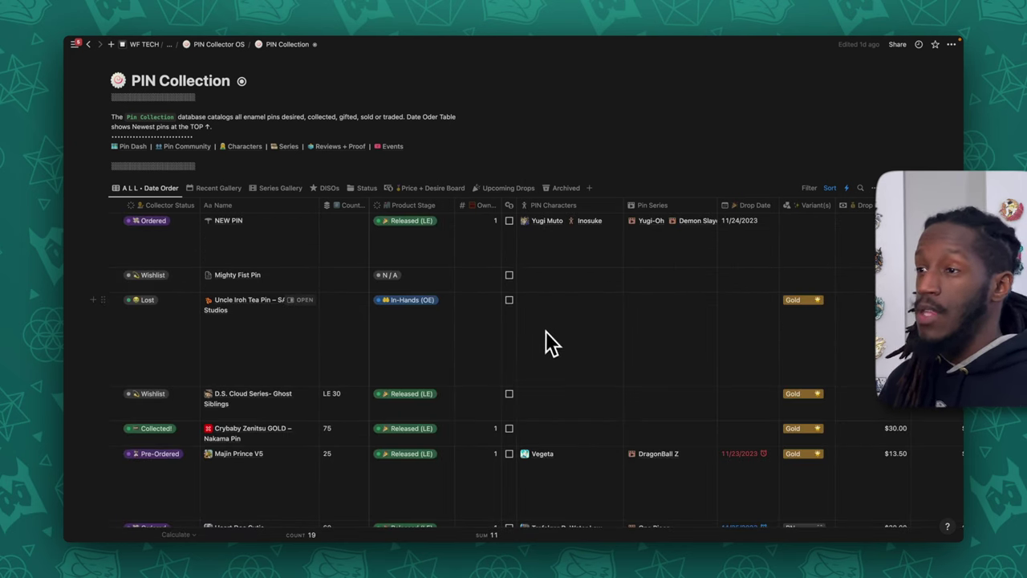
{"action": "scroll", "coordinate": [540, 341], "scroll_direction": "right", "scroll_amount": 10}
{"action": "scroll", "coordinate": [536, 324], "scroll_direction": "right", "scroll_amount": 8}
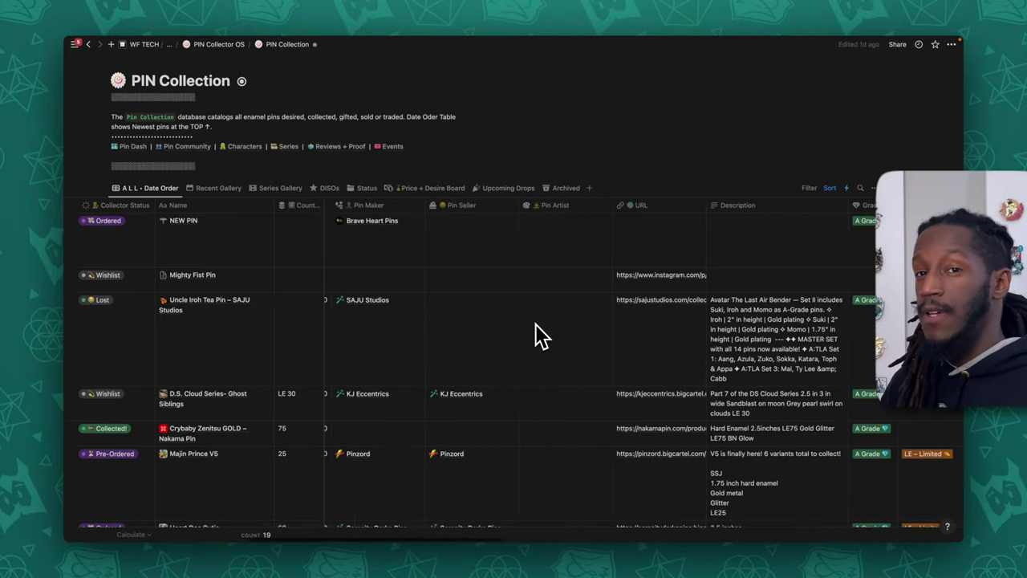
{"action": "scroll", "coordinate": [536, 323], "scroll_direction": "right", "scroll_amount": 10}
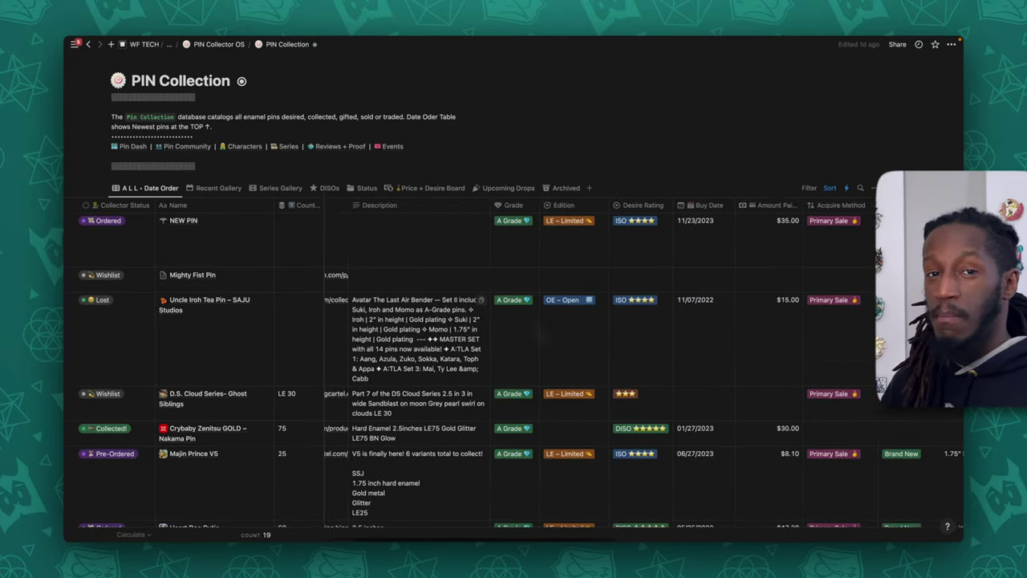
{"action": "scroll", "coordinate": [536, 335], "scroll_direction": "right", "scroll_amount": 6}
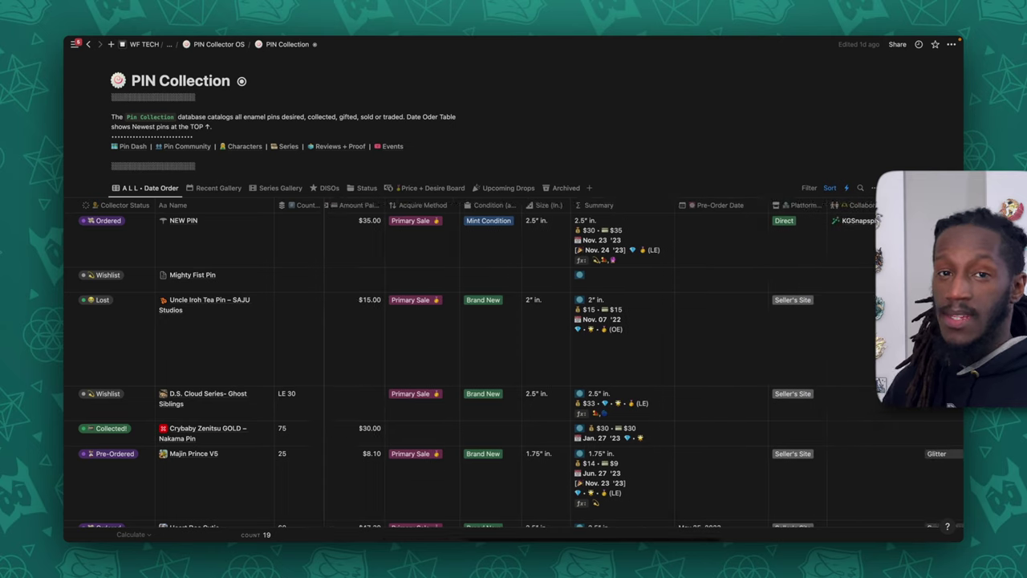
{"action": "key", "text": "super+bracketleft"}
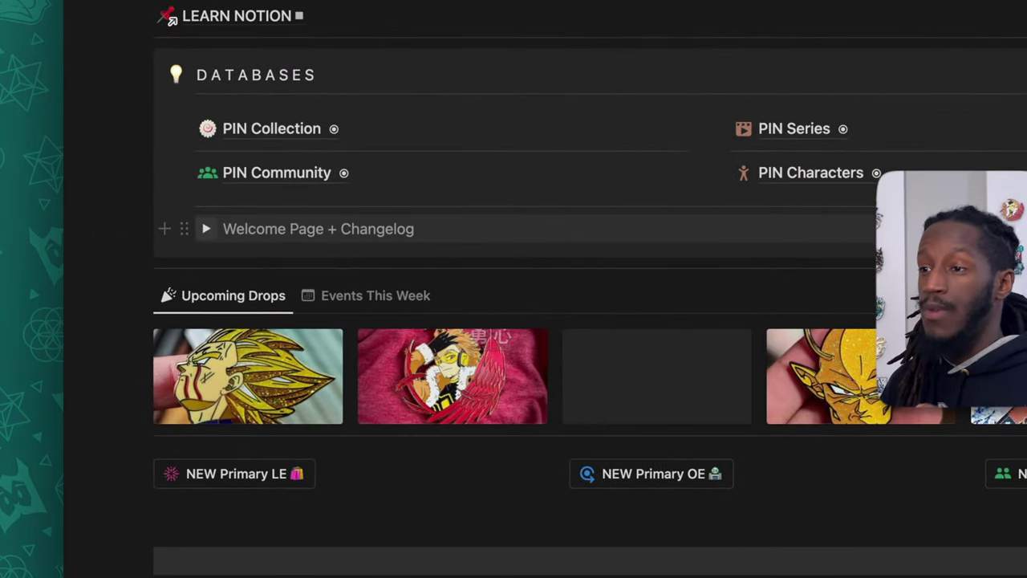
Step: Expand the Welcome Page + Changelog section and open the PIN Collector OS • CHANGELOG page
{"action": "left_click", "coordinate": [206, 229]}
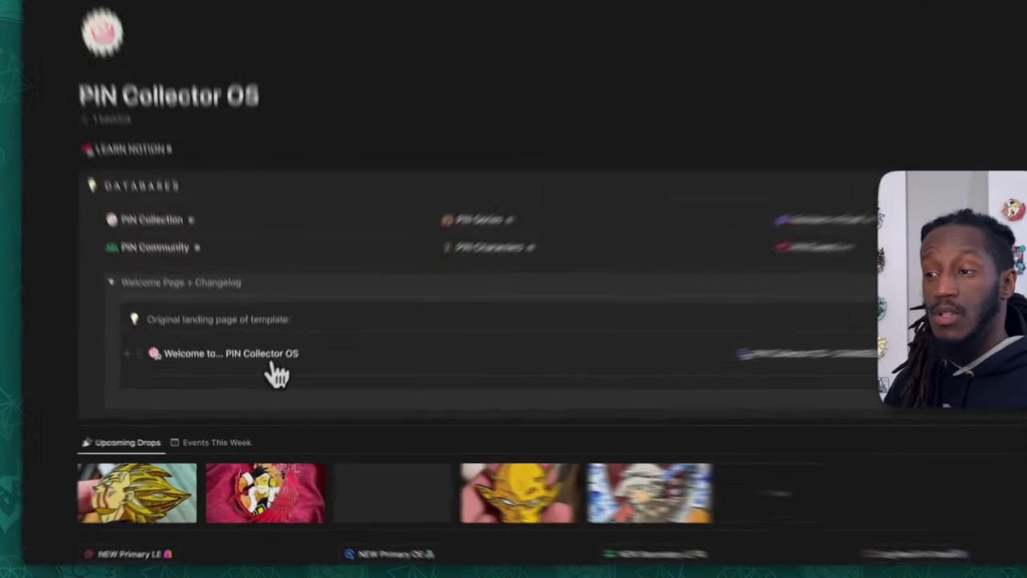
{"action": "mouse_move", "coordinate": [272, 365]}
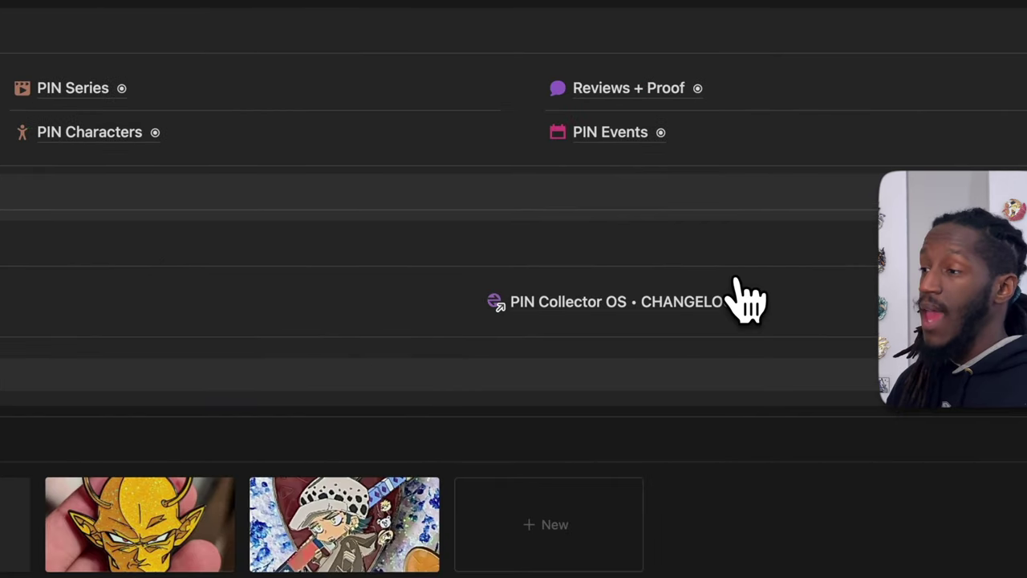
{"action": "mouse_move", "coordinate": [706, 319]}
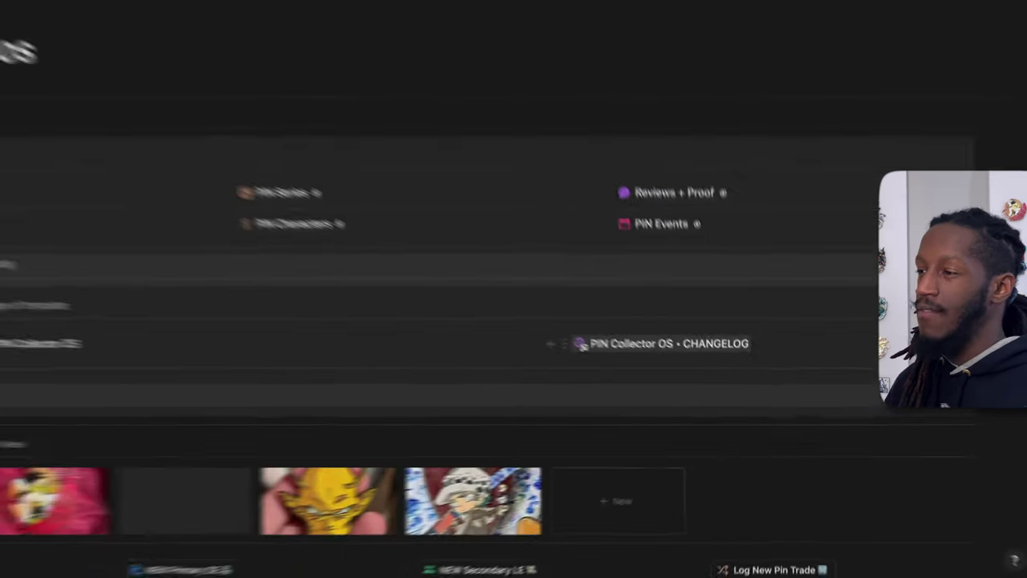
{"action": "left_click", "coordinate": [618, 302]}
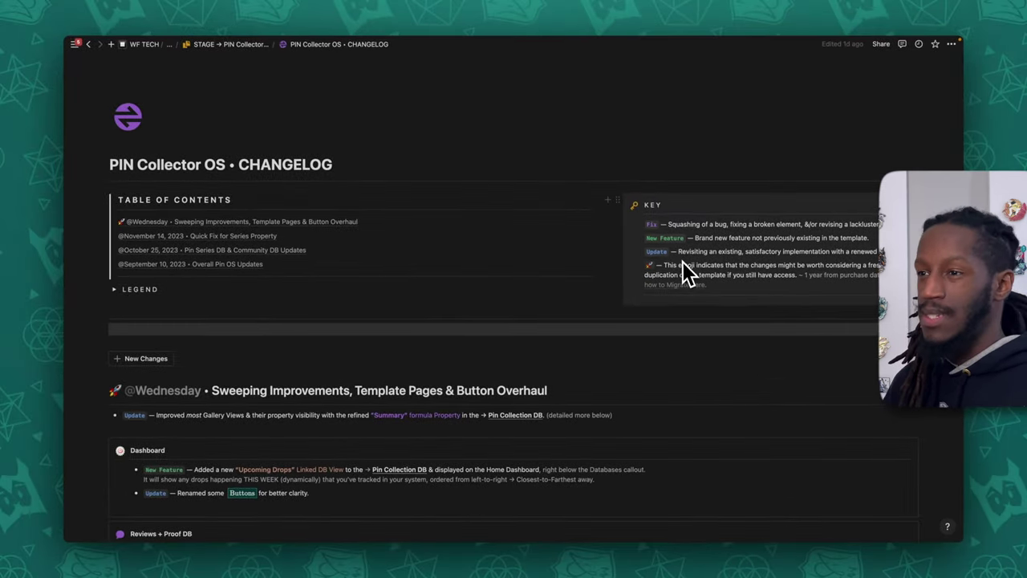
Step: Review the dated updates in the changelog and highlight the rocket emoji's explanation in its KEY callout
{"action": "scroll", "coordinate": [610, 228], "scroll_direction": "down", "scroll_amount": 3}
{"action": "scroll", "coordinate": [548, 211], "scroll_direction": "down", "scroll_amount": 15}
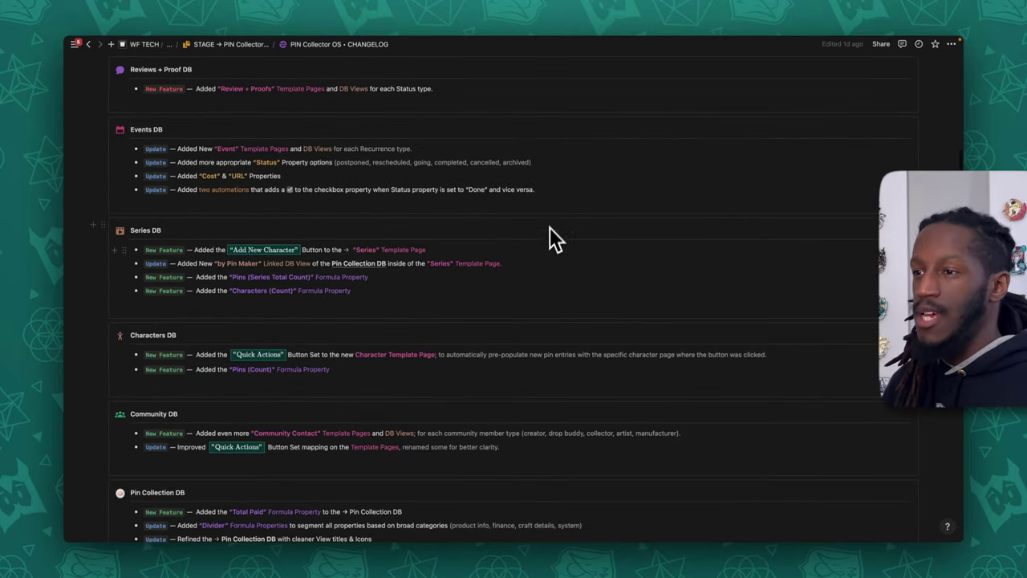
{"action": "scroll", "coordinate": [544, 247], "scroll_direction": "down", "scroll_amount": 15}
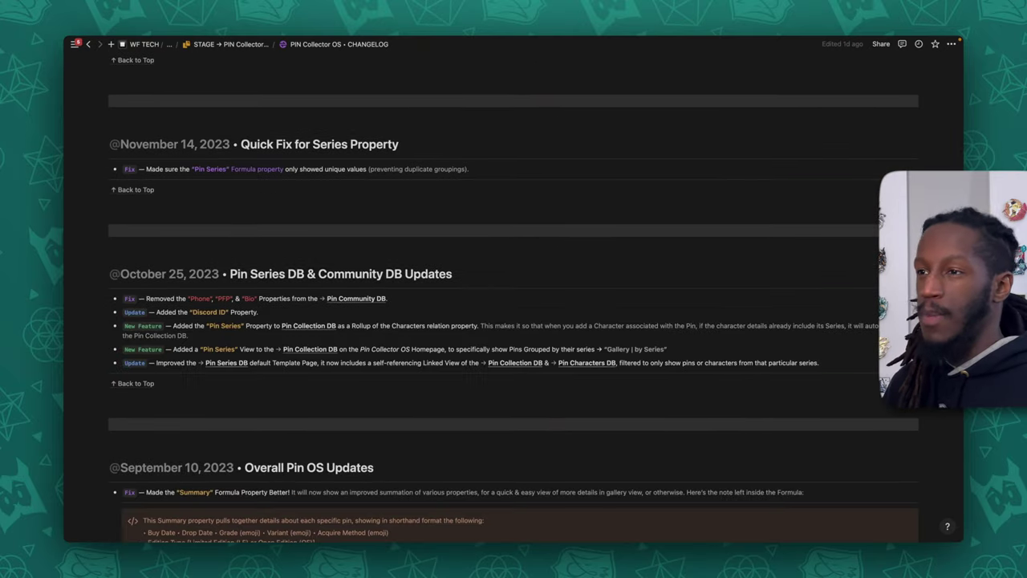
{"action": "scroll", "coordinate": [544, 248], "scroll_direction": "up", "scroll_amount": 20}
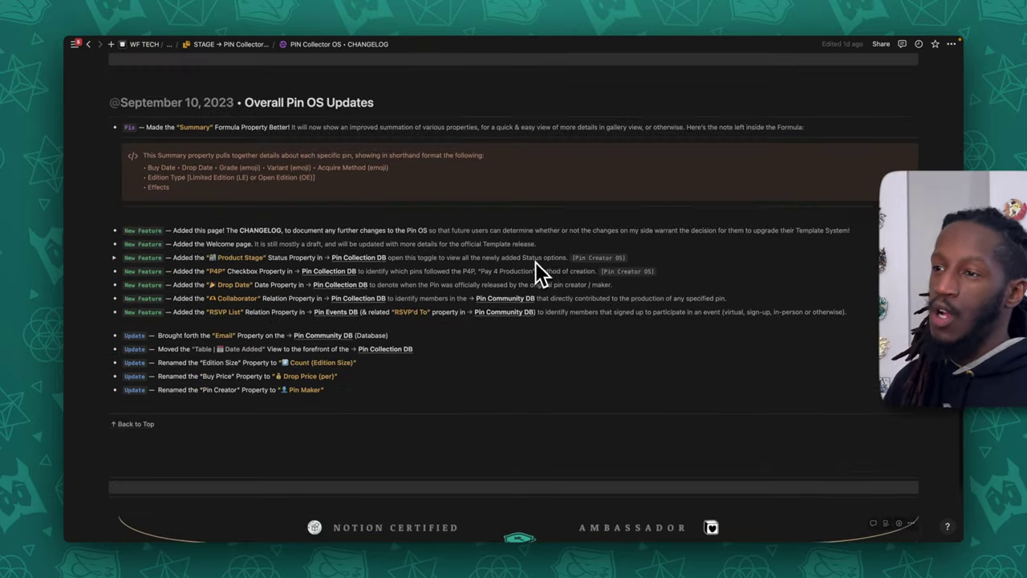
{"action": "scroll", "coordinate": [540, 328], "scroll_direction": "up", "scroll_amount": 20}
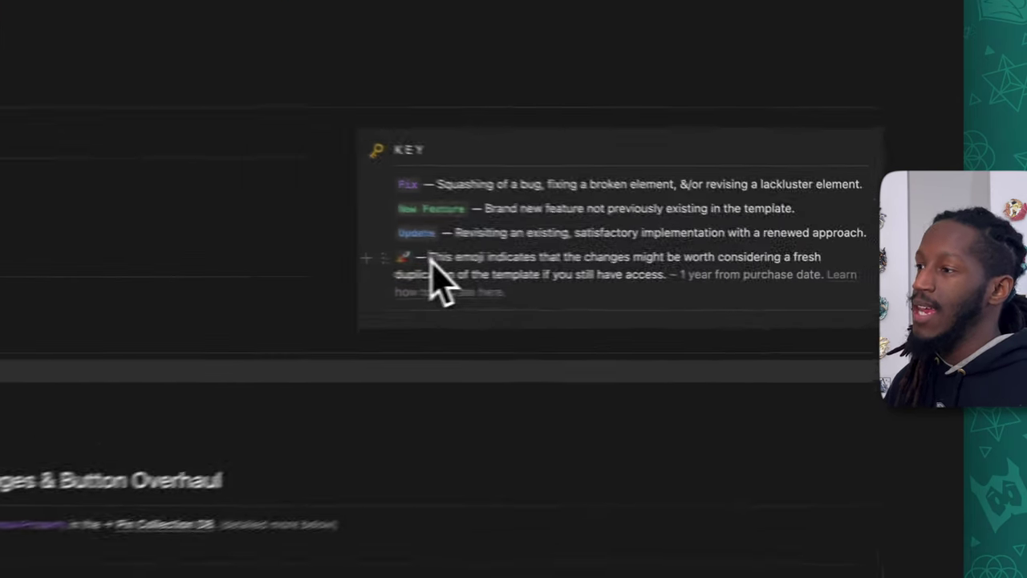
{"action": "left_click_drag", "start_coordinate": [664, 268], "coordinate": [931, 301]}
{"action": "left_click", "coordinate": [897, 428]}
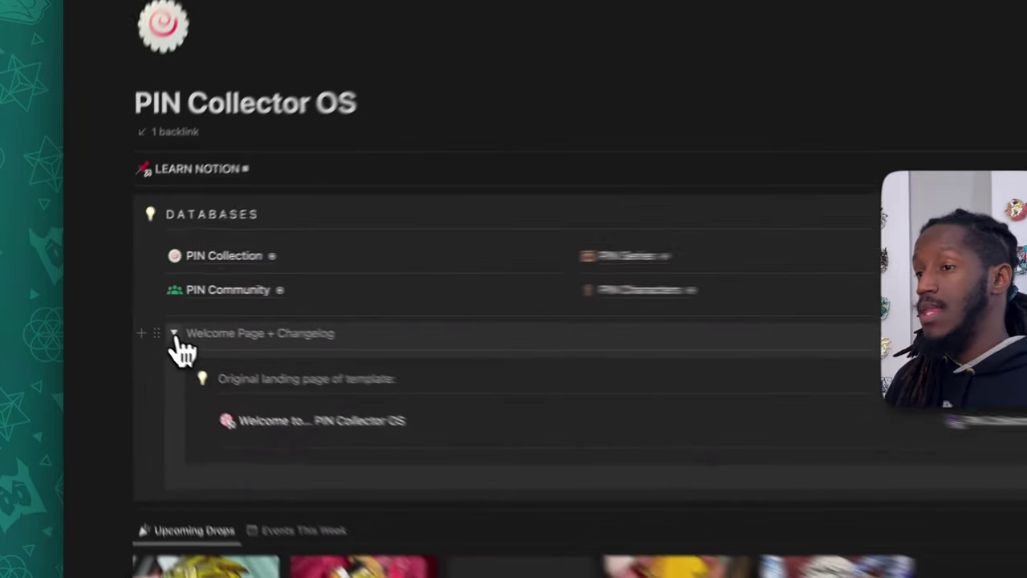
Step: Collapse the Welcome Page + Changelog section on the PIN Collector OS dashboard and look over the databases and upcoming drops
{"action": "left_click", "coordinate": [131, 317]}
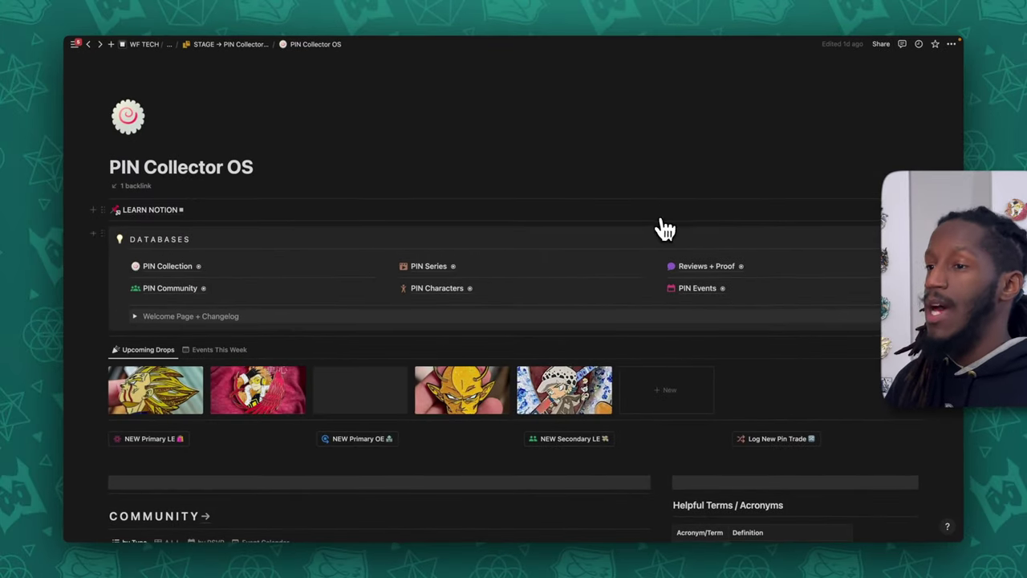
{"action": "scroll", "coordinate": [664, 229], "scroll_direction": "down", "scroll_amount": 2}
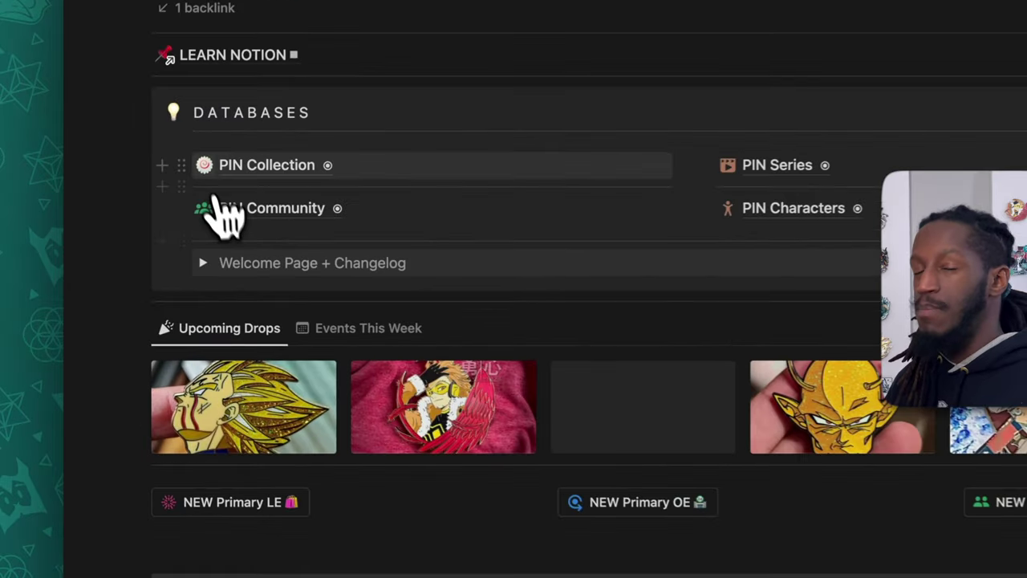
{"action": "mouse_move", "coordinate": [145, 219]}
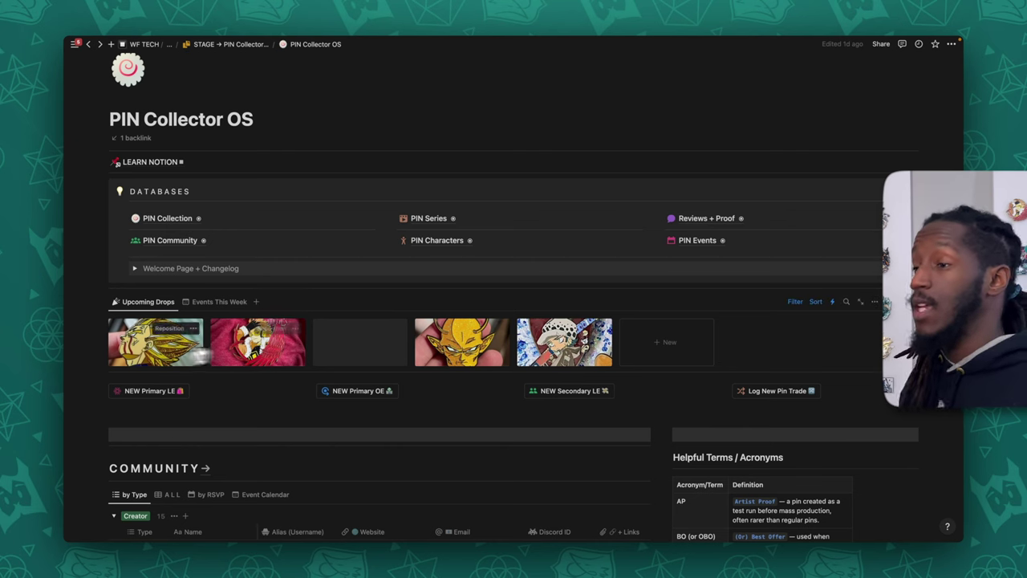
Step: Show the sorts and filter rule of the Upcoming Drops gallery, and switch to the Events This Week calendar
{"action": "mouse_move", "coordinate": [94, 305]}
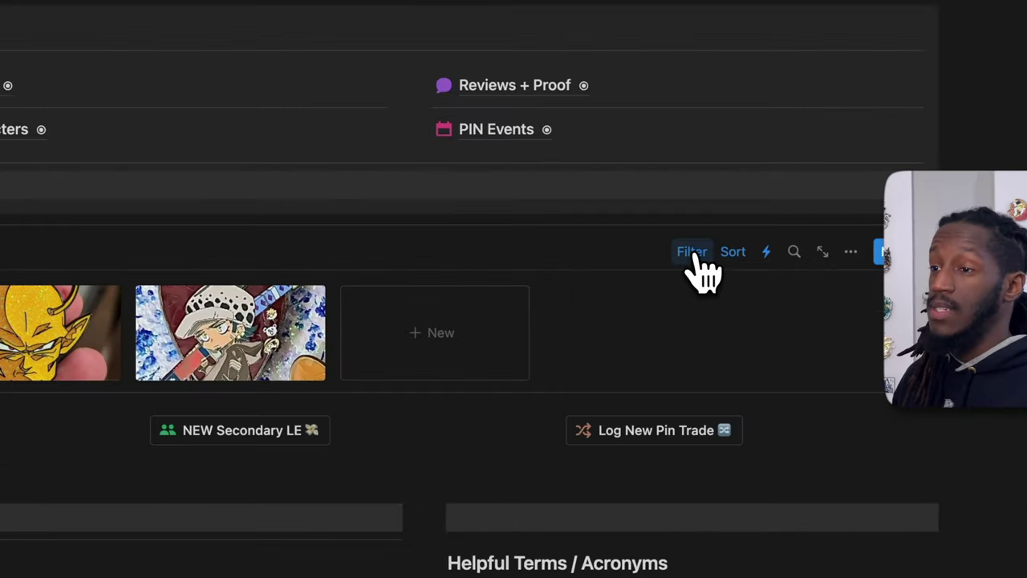
{"action": "left_click", "coordinate": [795, 301]}
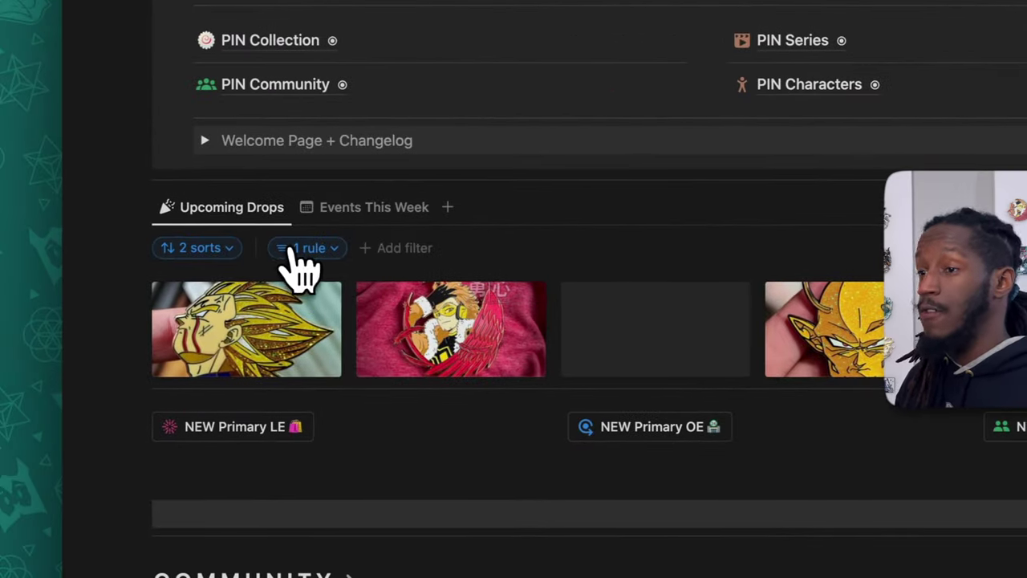
{"action": "left_click", "coordinate": [146, 255]}
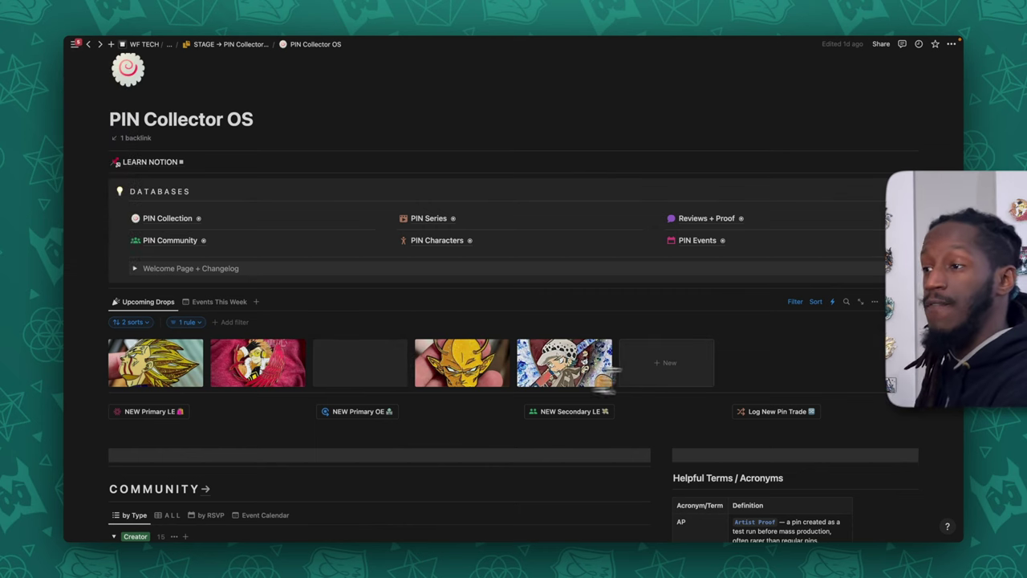
{"action": "left_click", "coordinate": [219, 302]}
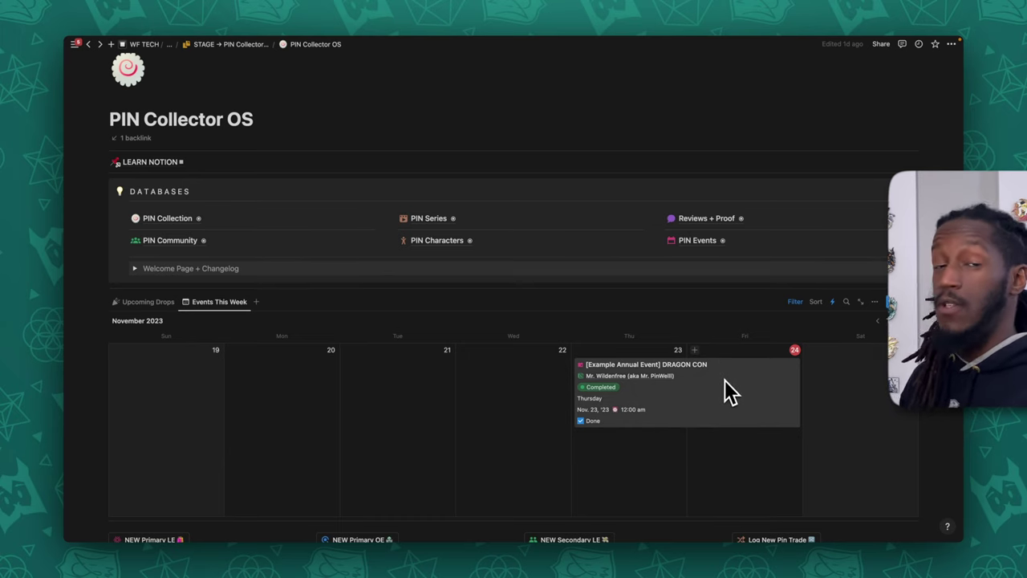
Step: Create a new pin entry from the dashboard with the NEW Primary LE preset
{"action": "scroll", "coordinate": [458, 251], "scroll_direction": "down", "scroll_amount": 5}
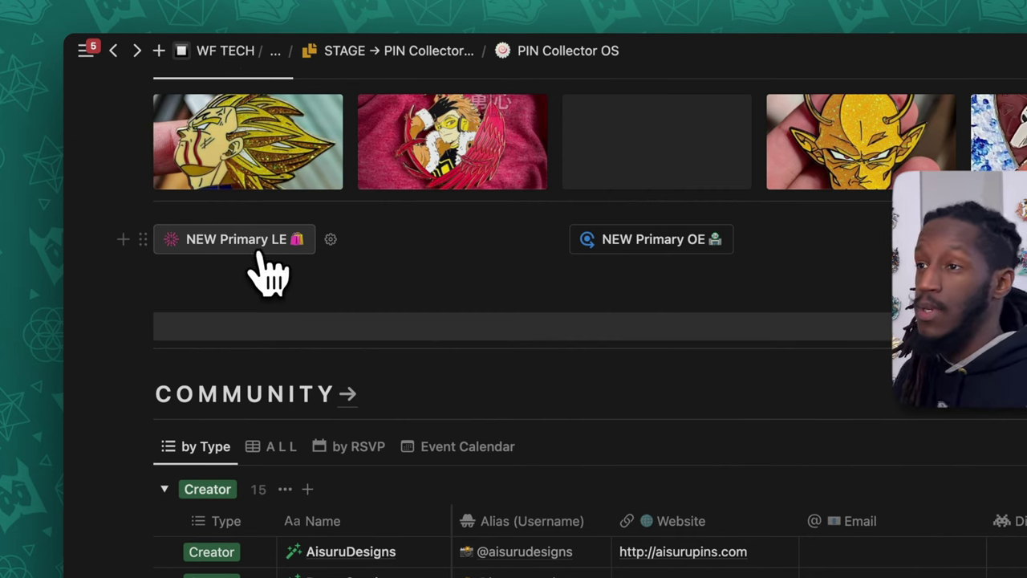
{"action": "left_click", "coordinate": [261, 245]}
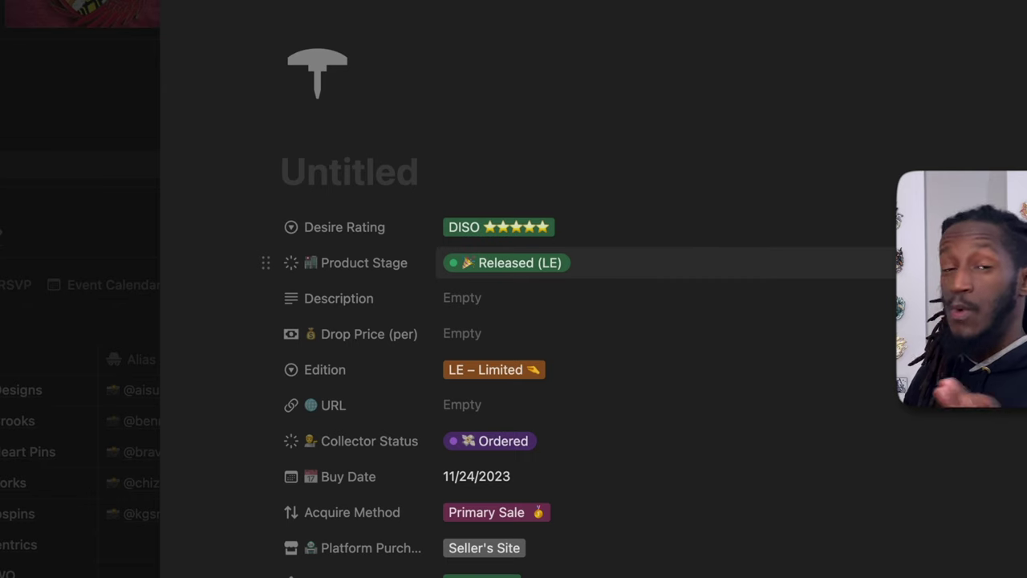
Step: Show the available options of the new pin's Edition, Collector Status and Acquire Method properties
{"action": "left_click", "coordinate": [599, 373]}
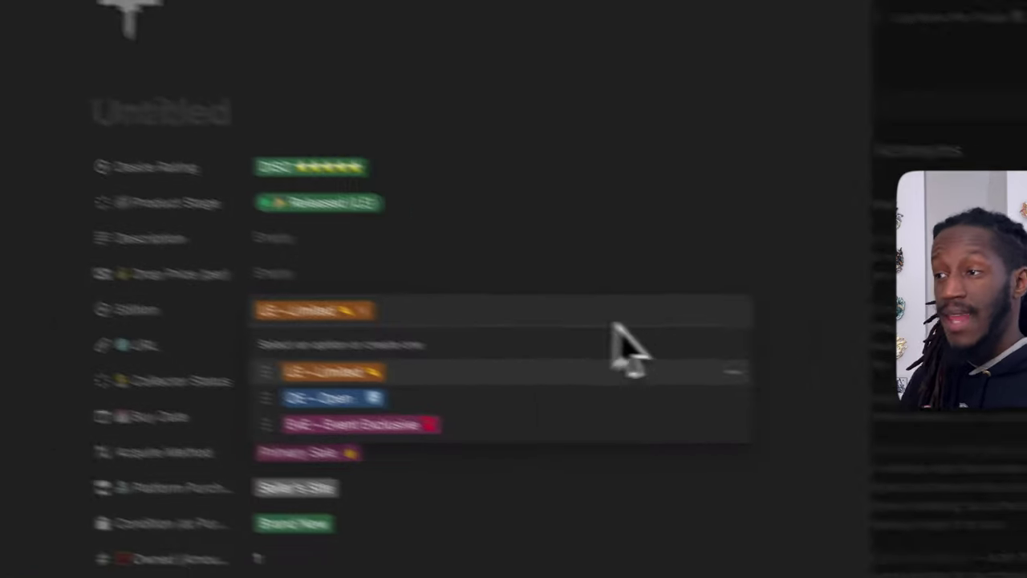
{"action": "left_click", "coordinate": [681, 313]}
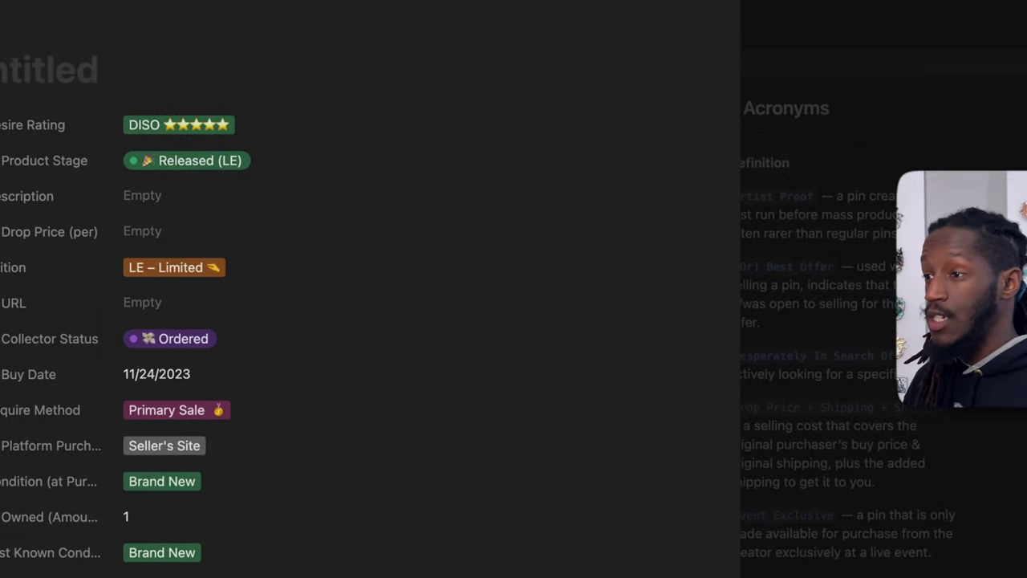
{"action": "left_click", "coordinate": [210, 335]}
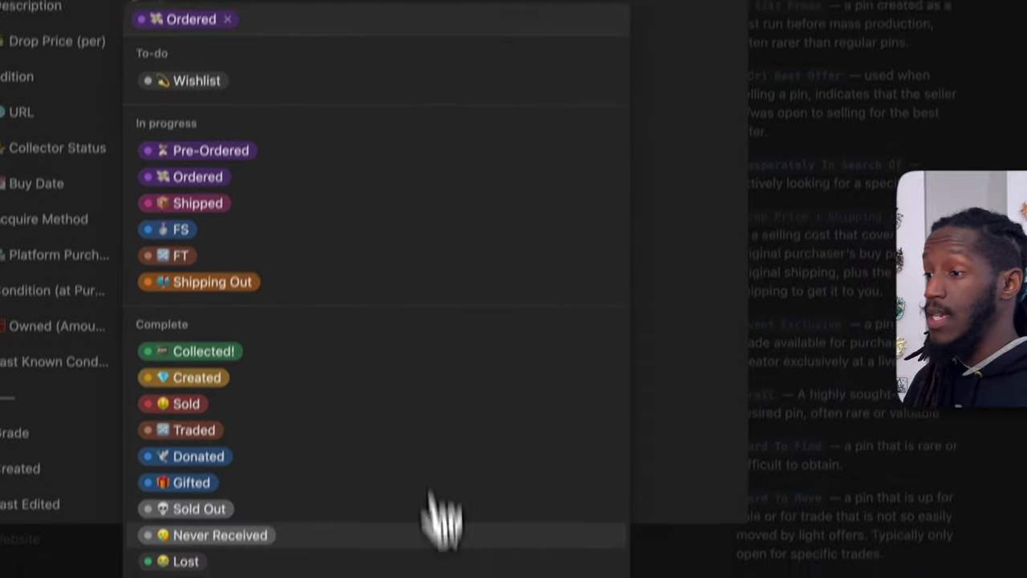
{"action": "key", "text": "Escape"}
{"action": "left_click", "coordinate": [413, 289]}
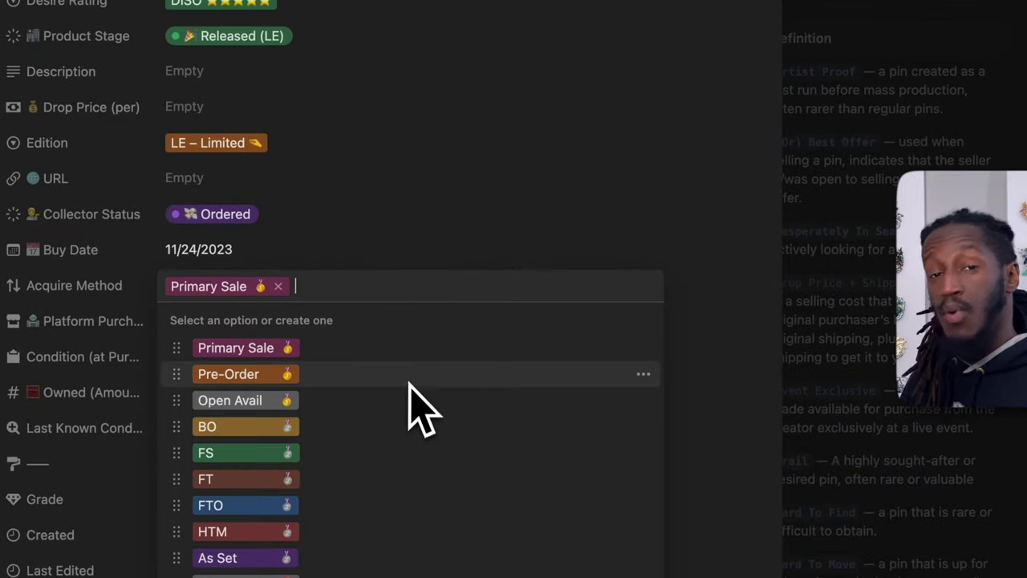
{"action": "key", "text": "Escape"}
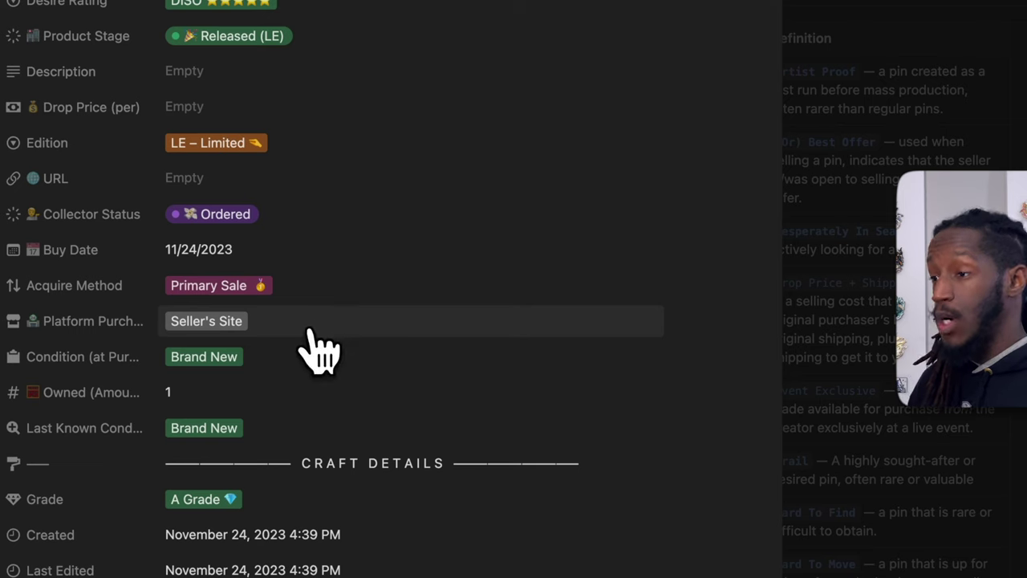
Step: Set the new pin's purchase platform to Direct and its grade to B Grade
{"action": "left_click", "coordinate": [313, 329]}
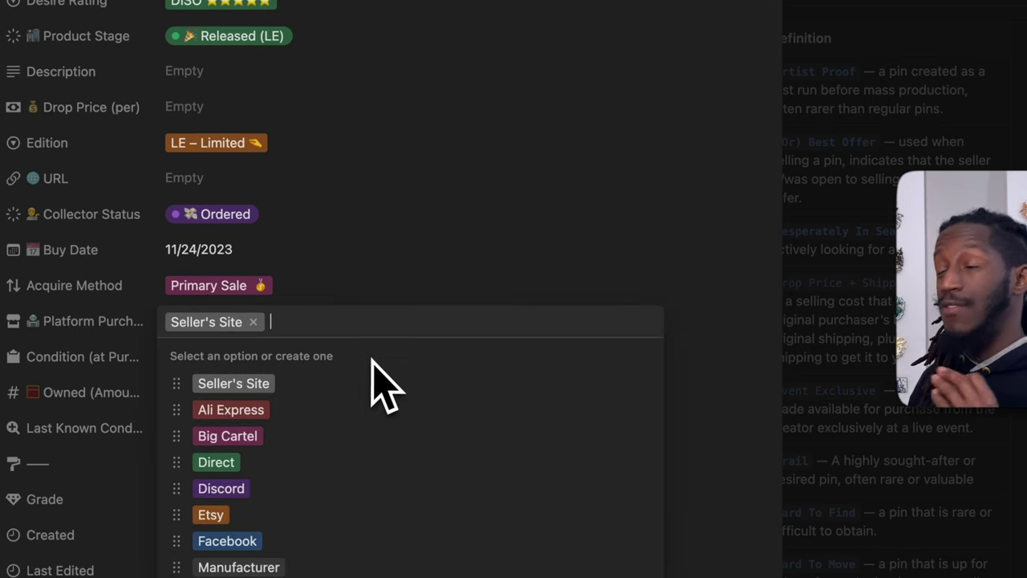
{"action": "left_click", "coordinate": [369, 462]}
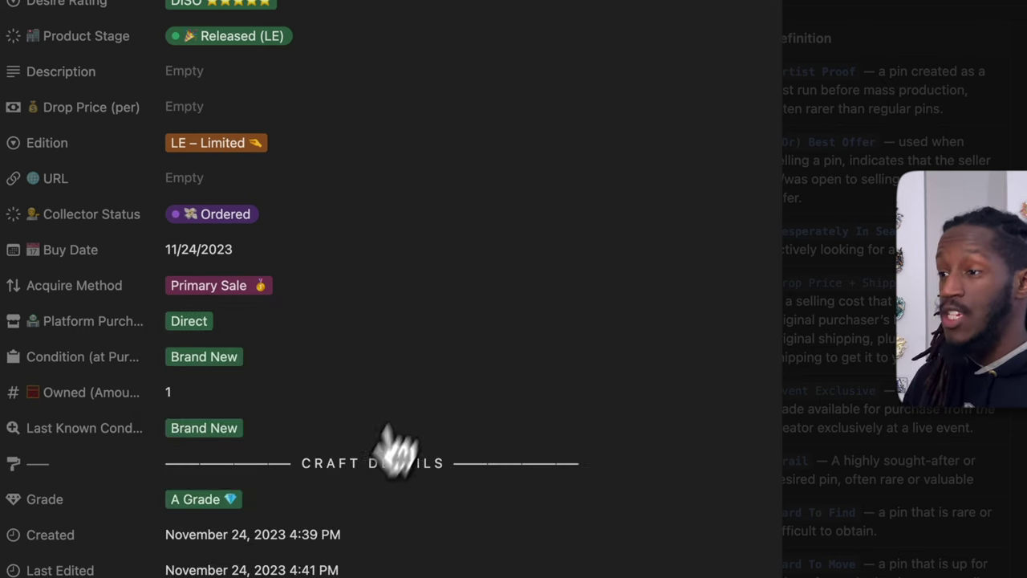
{"action": "scroll", "coordinate": [473, 313], "scroll_direction": "down", "scroll_amount": 3}
{"action": "scroll", "coordinate": [473, 313], "scroll_direction": "down", "scroll_amount": 3}
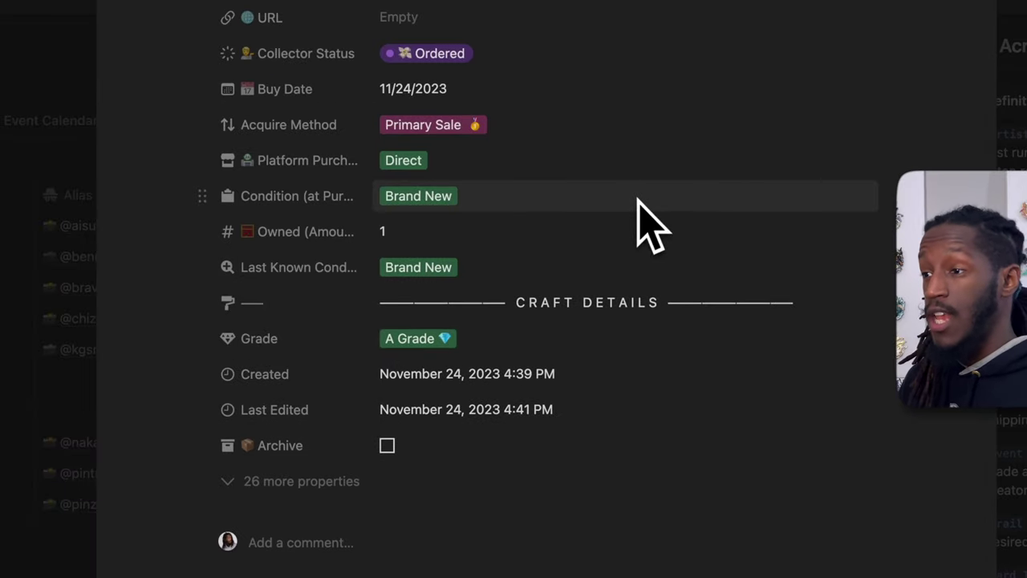
{"action": "left_click", "coordinate": [491, 345]}
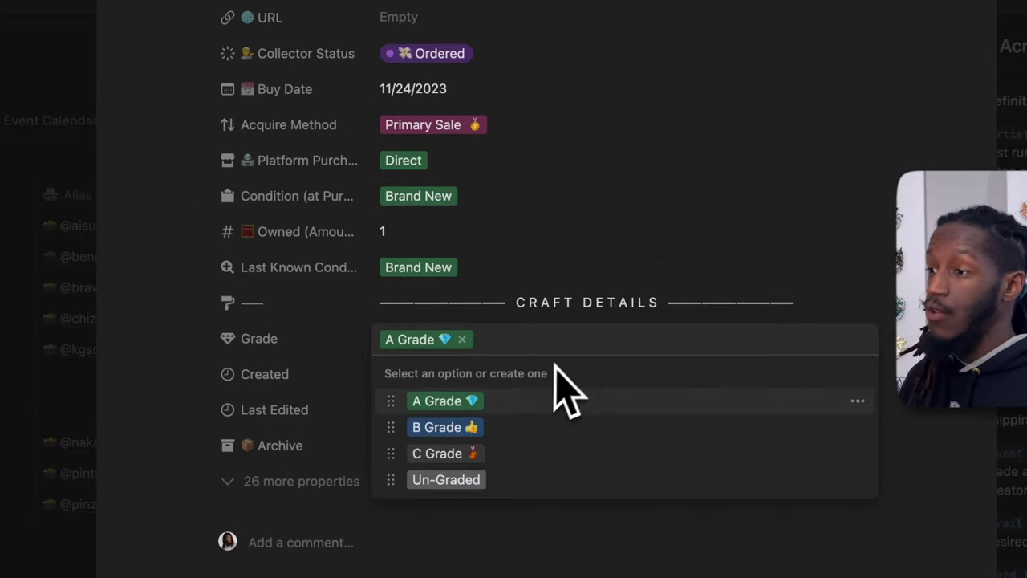
{"action": "left_click", "coordinate": [491, 425]}
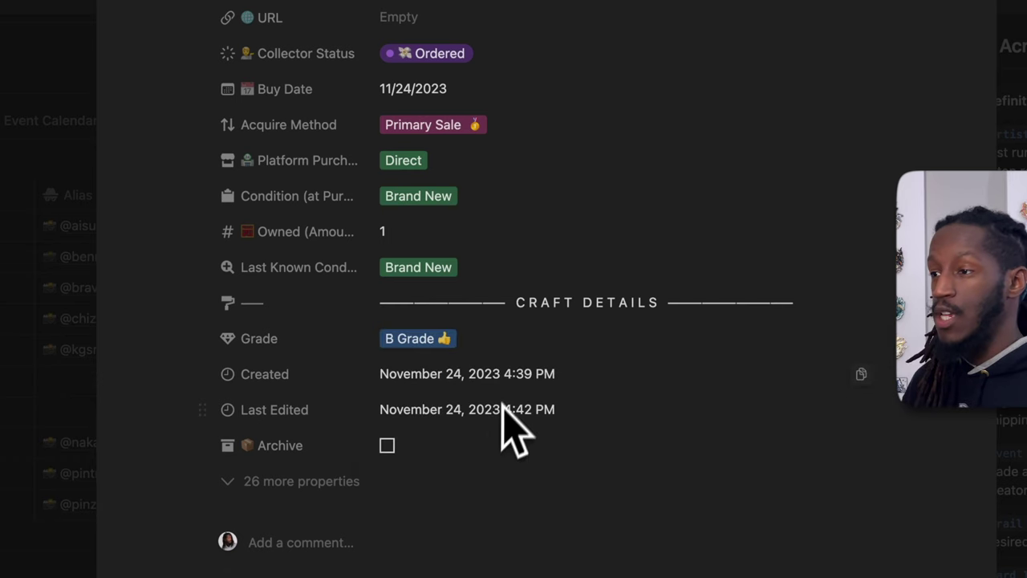
Step: Reveal the hidden properties of the new pin entry and look over the full property list
{"action": "scroll", "coordinate": [679, 248], "scroll_direction": "down", "scroll_amount": 1}
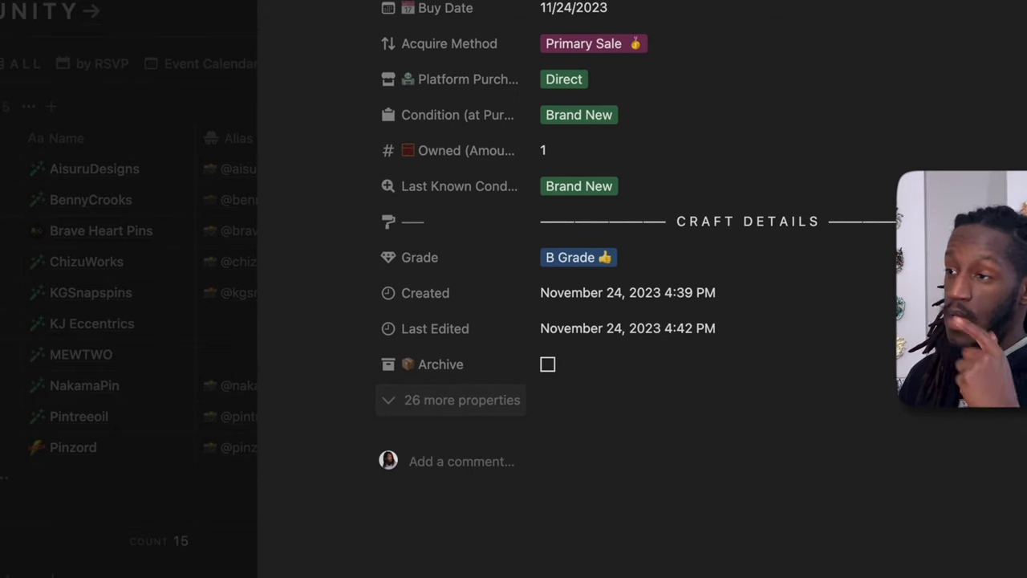
{"action": "left_click", "coordinate": [449, 400]}
{"action": "scroll", "coordinate": [425, 435], "scroll_direction": "up", "scroll_amount": 10}
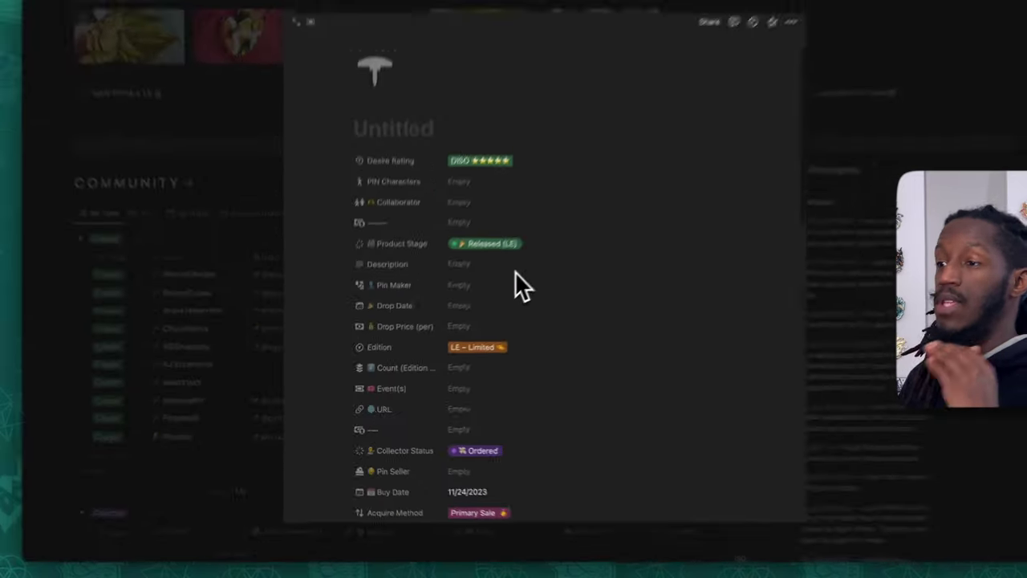
{"action": "scroll", "coordinate": [517, 353], "scroll_direction": "down", "scroll_amount": 3}
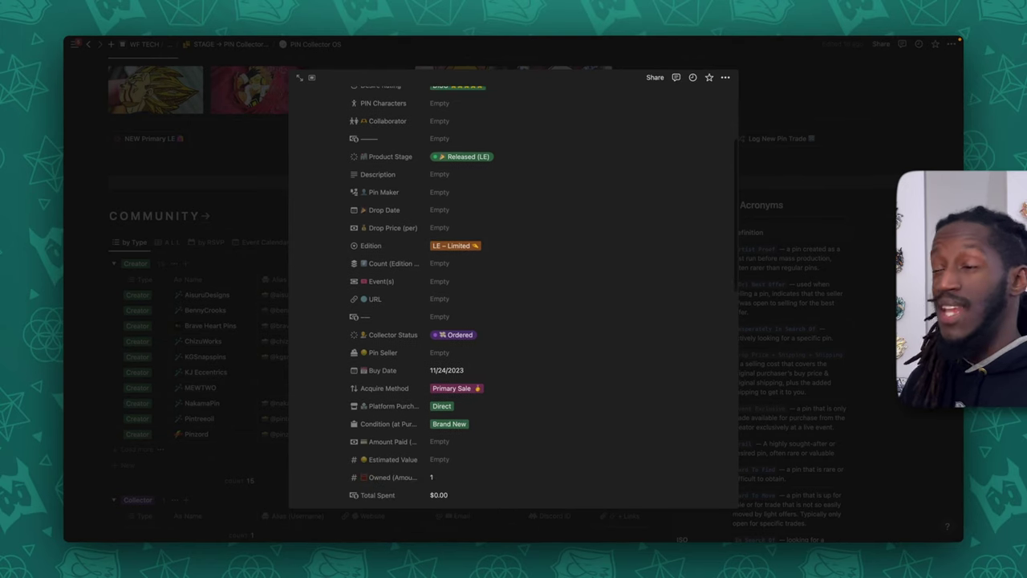
{"action": "scroll", "coordinate": [489, 302], "scroll_direction": "down", "scroll_amount": 2}
{"action": "scroll", "coordinate": [491, 321], "scroll_direction": "up", "scroll_amount": 5}
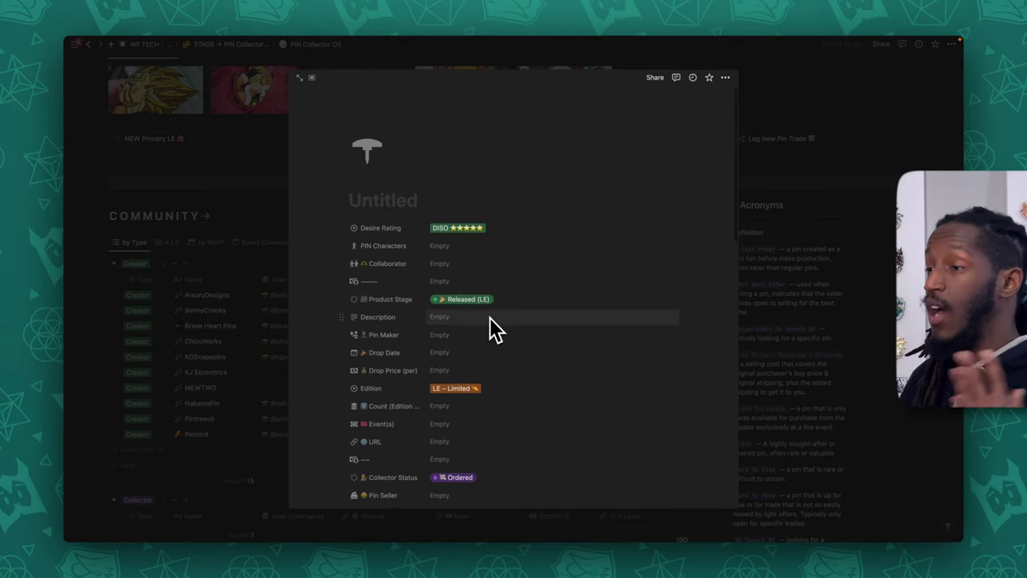
{"action": "scroll", "coordinate": [493, 322], "scroll_direction": "down", "scroll_amount": 2}
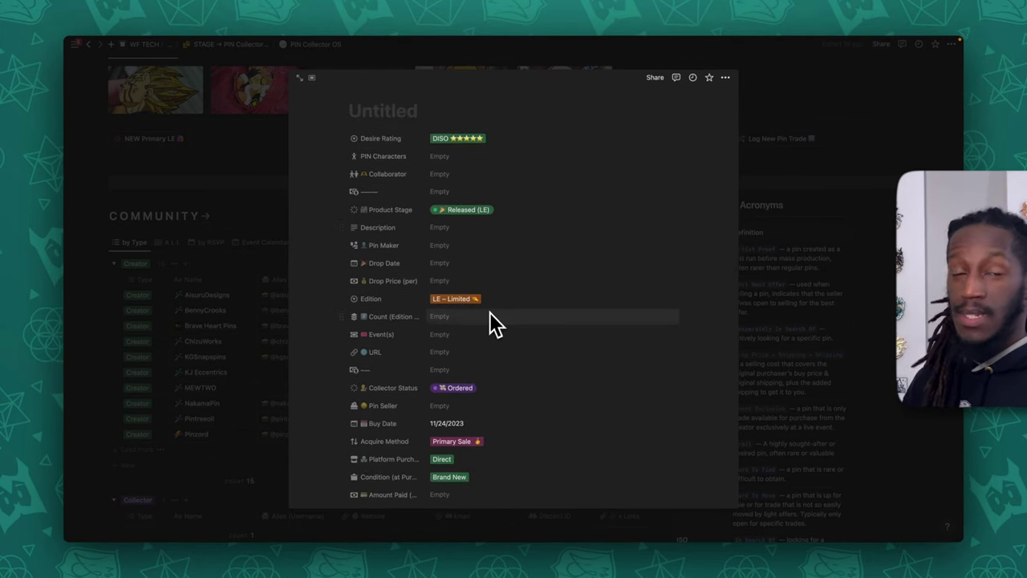
Step: Enter 2.5" in. as the pin's size in the craft details
{"action": "scroll", "coordinate": [491, 326], "scroll_direction": "down", "scroll_amount": 3}
{"action": "scroll", "coordinate": [492, 325], "scroll_direction": "down", "scroll_amount": 5}
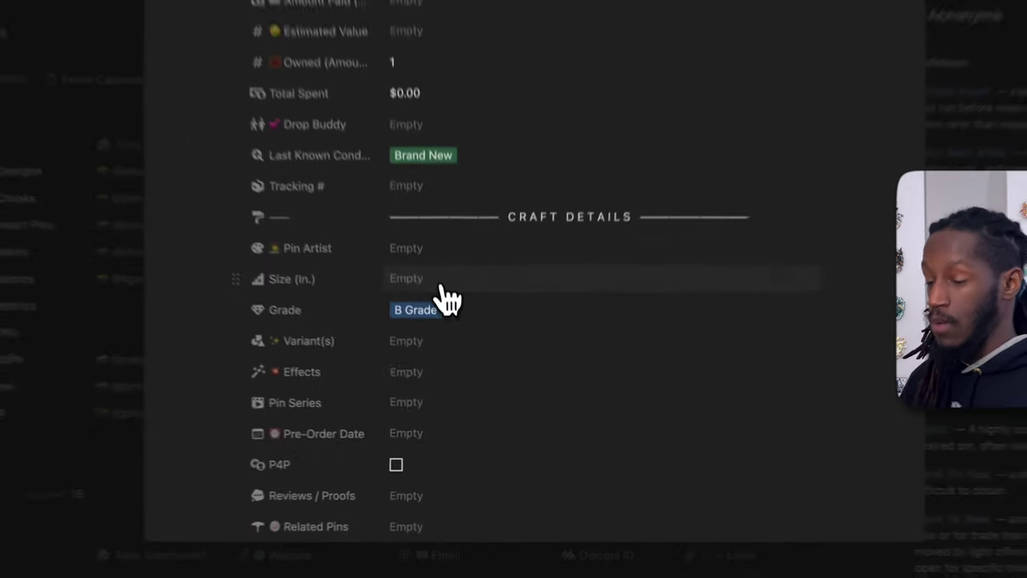
{"action": "left_click", "coordinate": [484, 358]}
{"action": "type", "text": "2"}
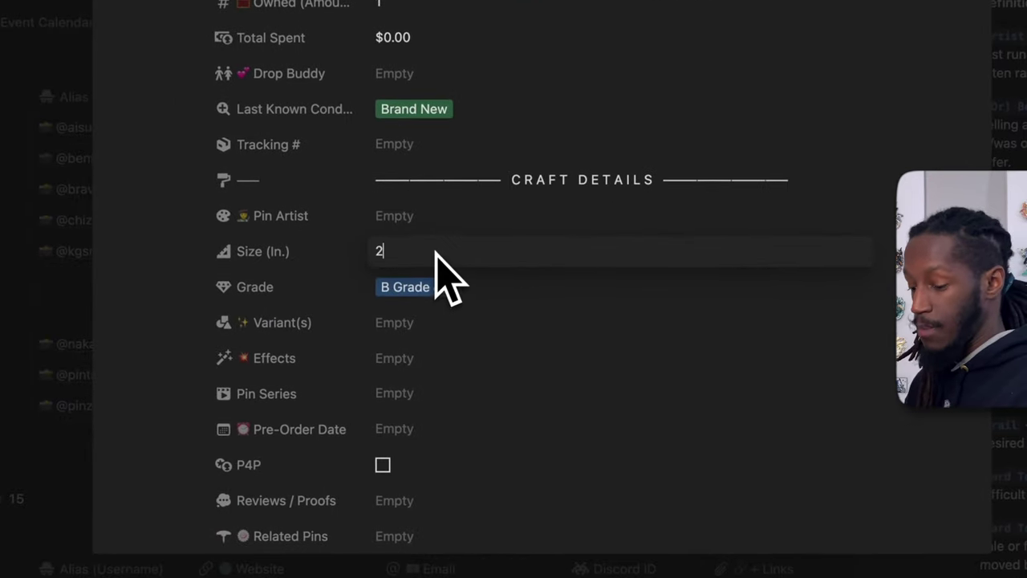
{"action": "type", "text": ".5\" i"}
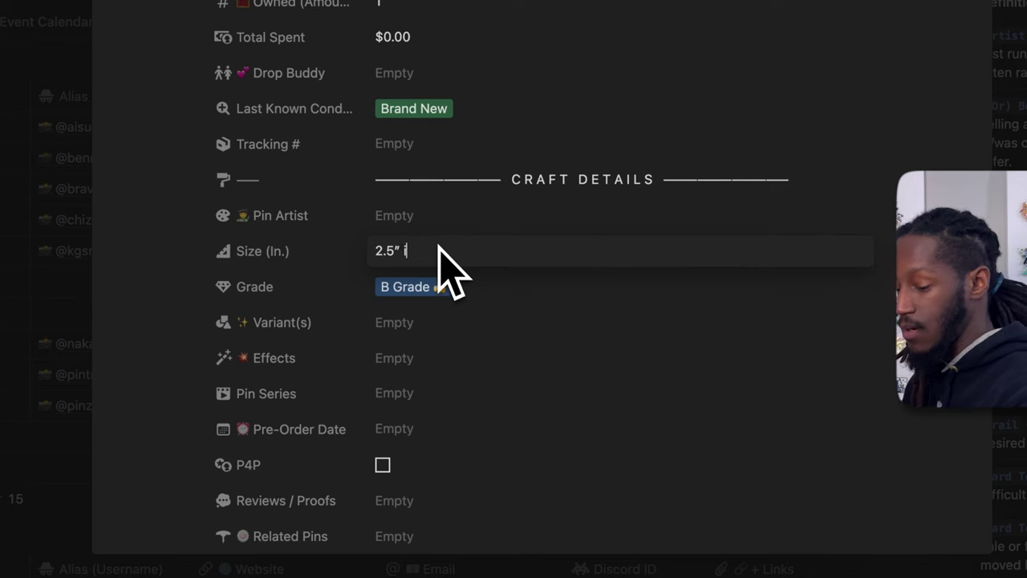
{"action": "type", "text": "n."}
{"action": "key", "text": "Return"}
Step: Assign the Gold and BN variants to the pin
{"action": "scroll", "coordinate": [474, 281], "scroll_direction": "down", "scroll_amount": 1}
{"action": "left_click", "coordinate": [433, 298]}
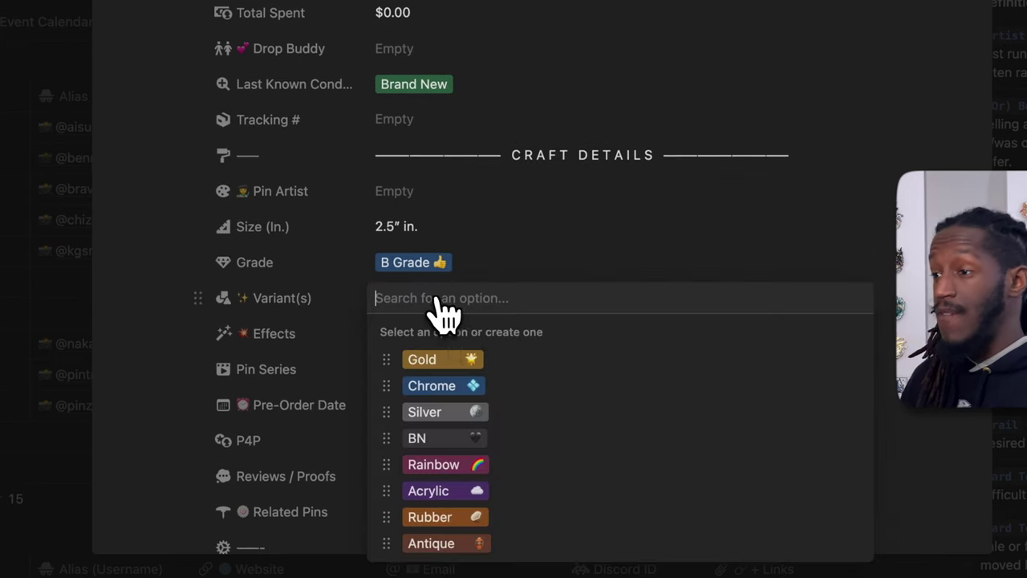
{"action": "left_click", "coordinate": [485, 367]}
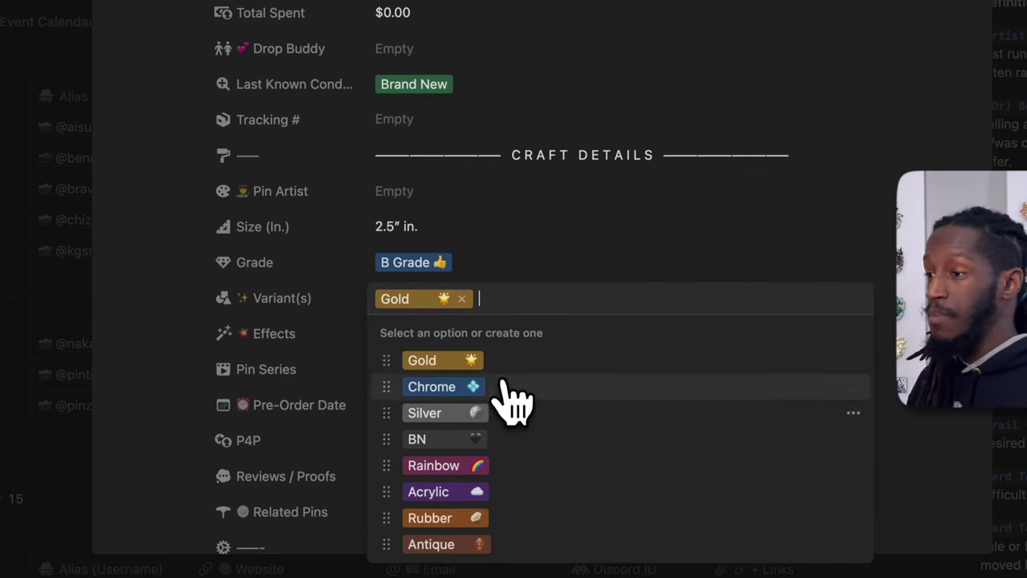
{"action": "left_click", "coordinate": [507, 441]}
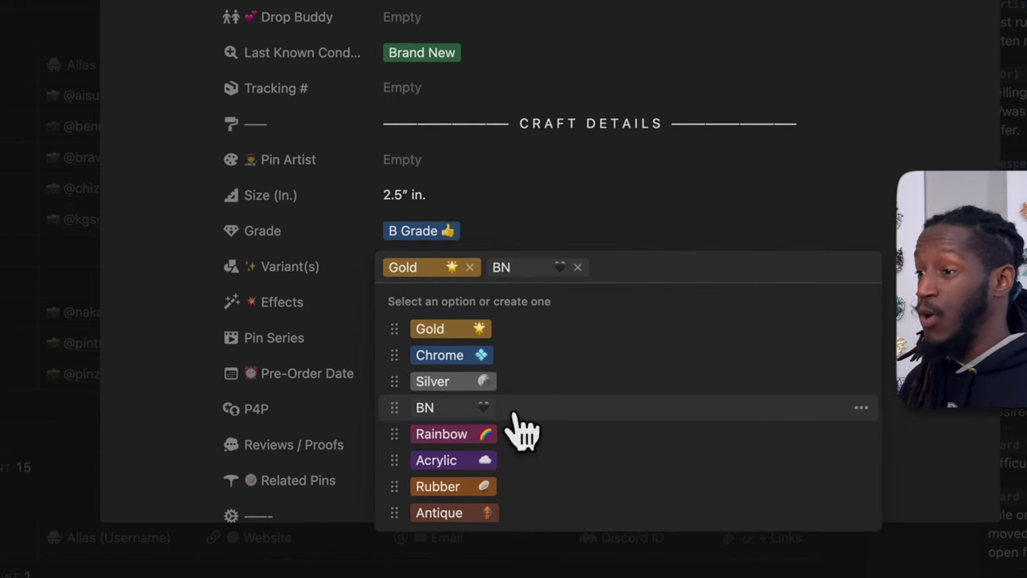
{"action": "left_click", "coordinate": [568, 184]}
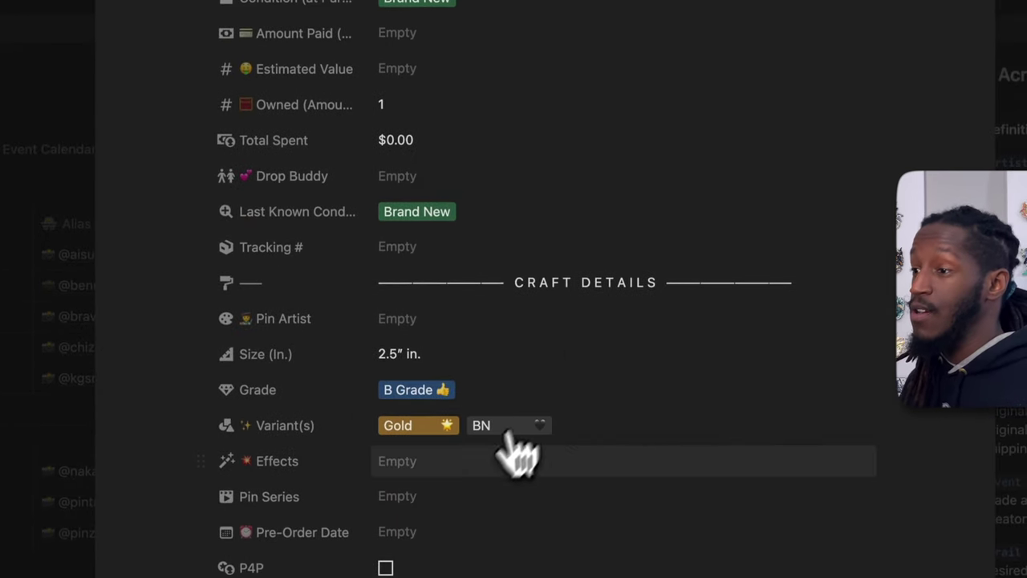
Step: Add the effects POP (Pin on Pin), Pearl w/ Swirl, Glitter and Stained Glass to the pin
{"action": "left_click", "coordinate": [467, 466]}
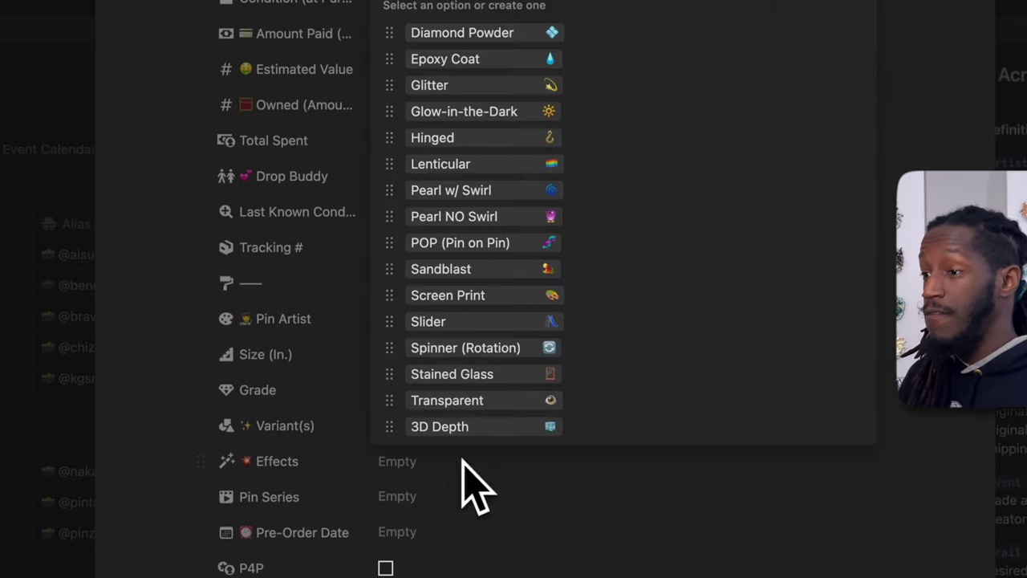
{"action": "left_click", "coordinate": [503, 245]}
{"action": "left_click", "coordinate": [492, 199]}
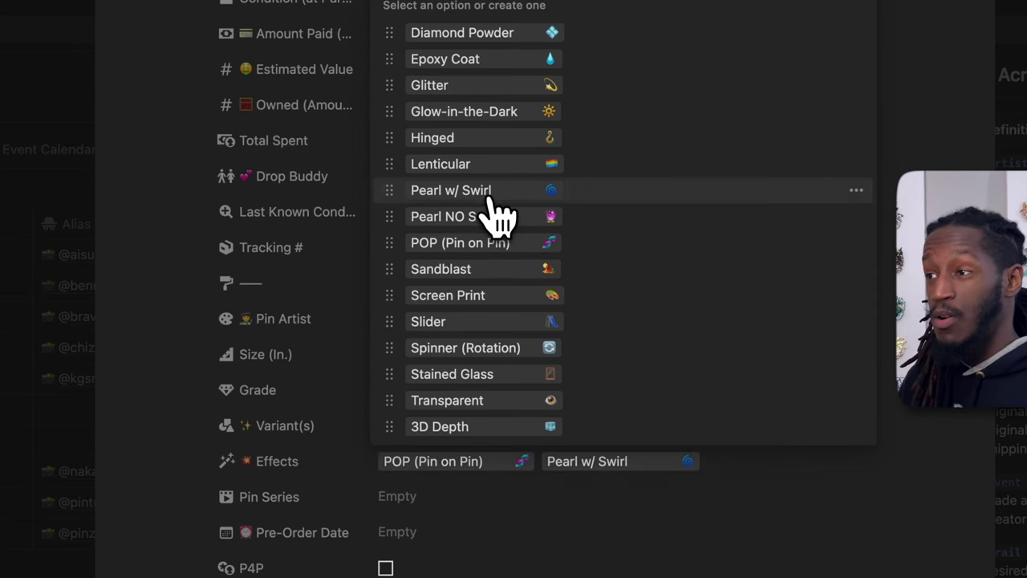
{"action": "left_click", "coordinate": [522, 86]}
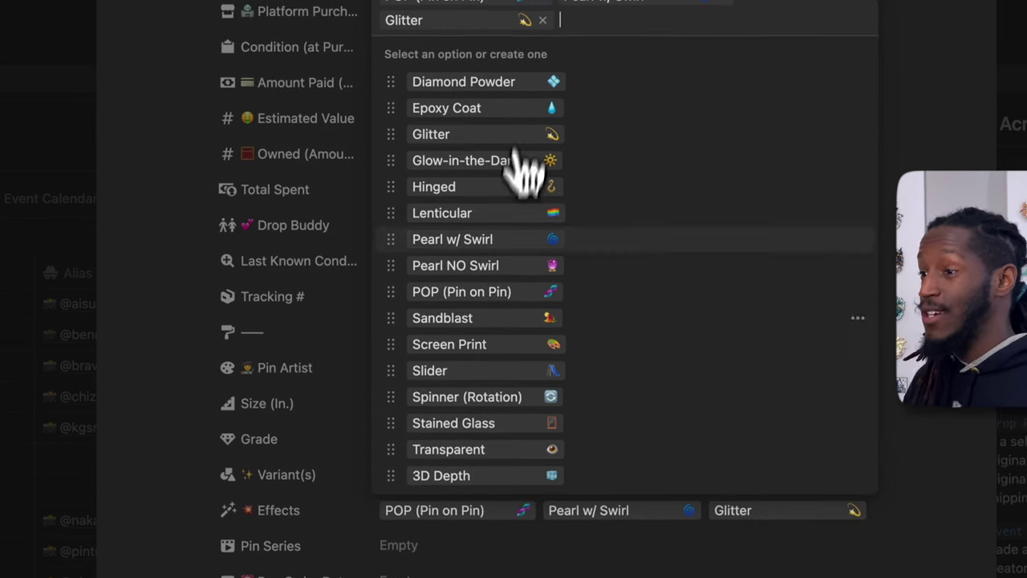
{"action": "left_click", "coordinate": [468, 425]}
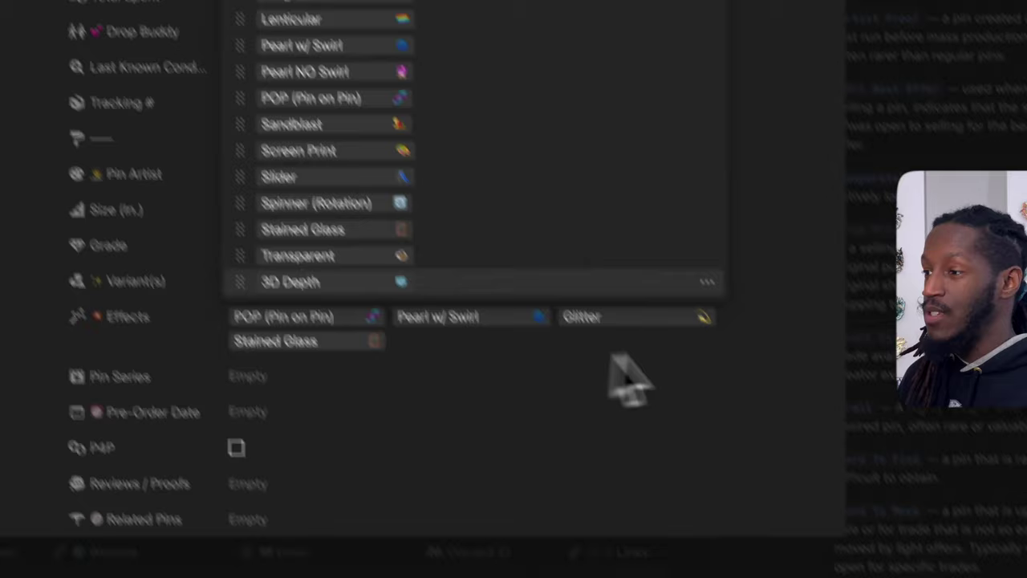
{"action": "left_click", "coordinate": [787, 574]}
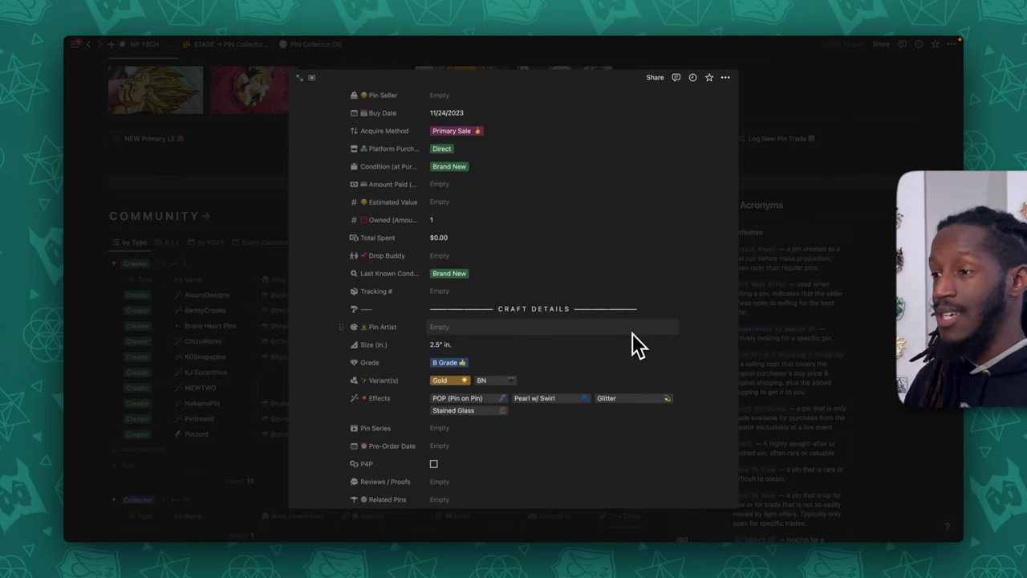
Step: Set the limited edition's count to 25
{"action": "scroll", "coordinate": [550, 332], "scroll_direction": "up", "scroll_amount": 5}
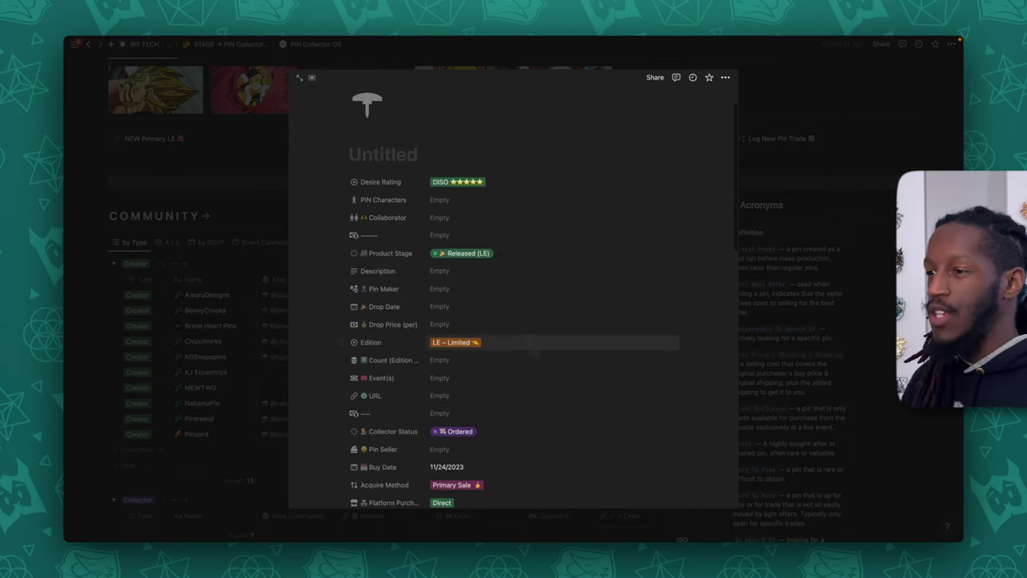
{"action": "scroll", "coordinate": [534, 347], "scroll_direction": "up", "scroll_amount": 1}
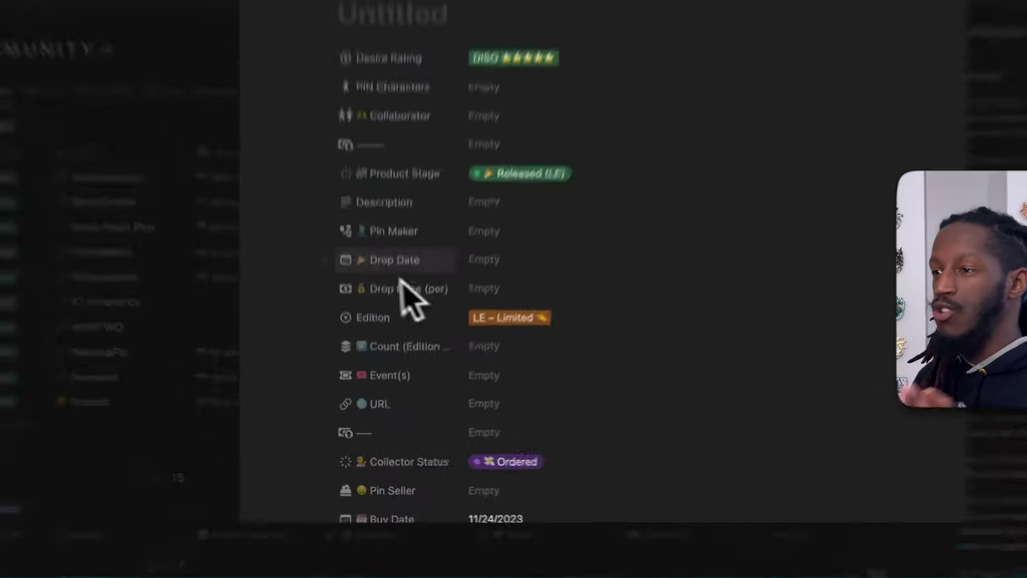
{"action": "scroll", "coordinate": [404, 367], "scroll_direction": "down", "scroll_amount": 2}
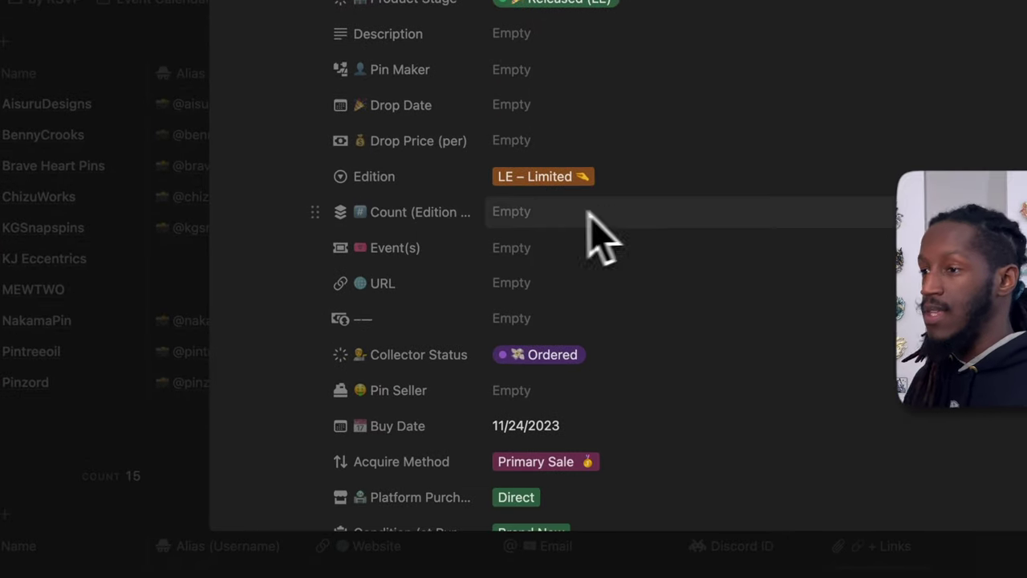
{"action": "left_click", "coordinate": [521, 215]}
{"action": "type", "text": "25"}
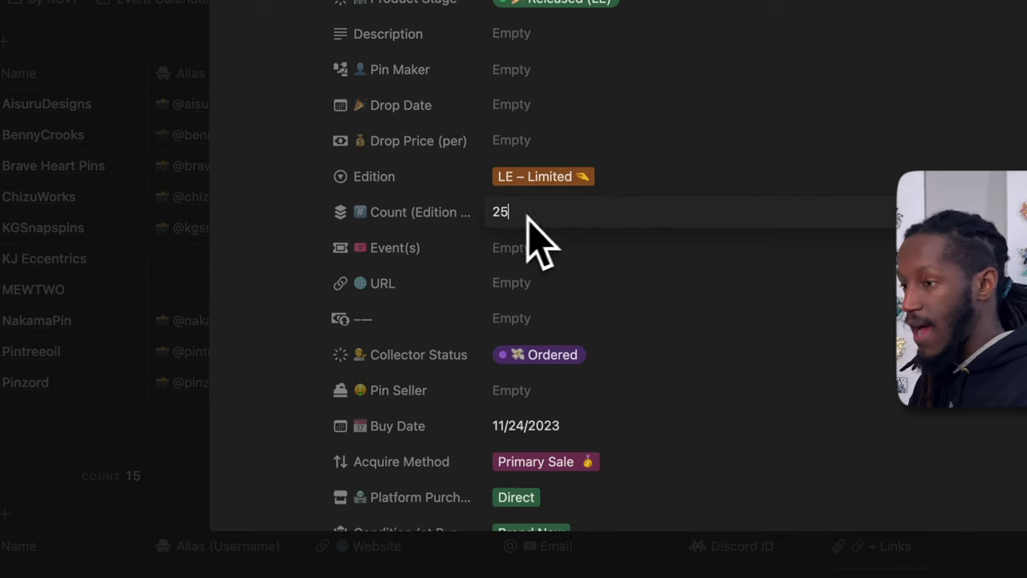
{"action": "key", "text": "Return"}
Step: Enter 30 as the amount paid for the pin
{"action": "scroll", "coordinate": [630, 238], "scroll_direction": "down", "scroll_amount": 1}
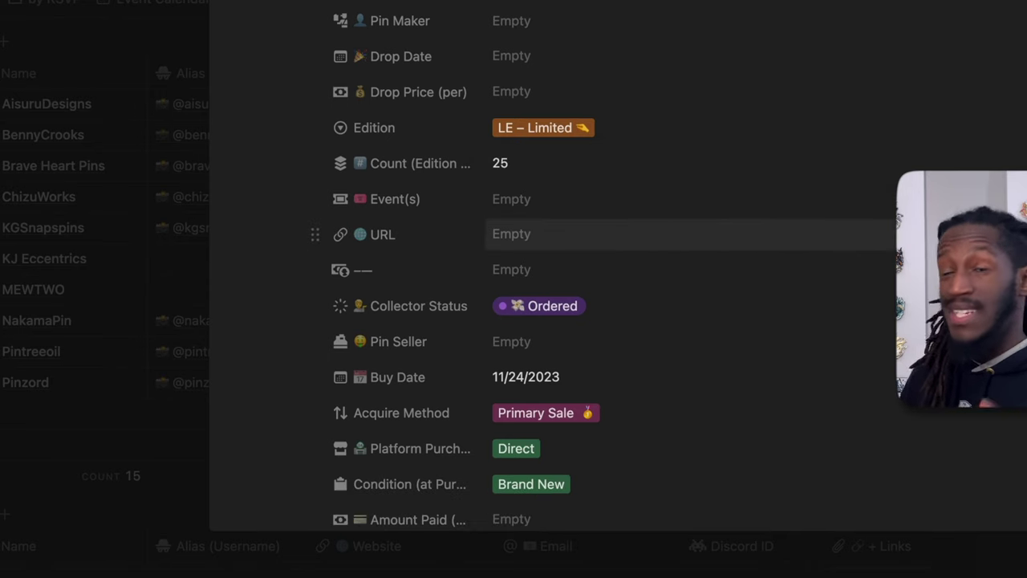
{"action": "scroll", "coordinate": [551, 184], "scroll_direction": "down", "scroll_amount": 3}
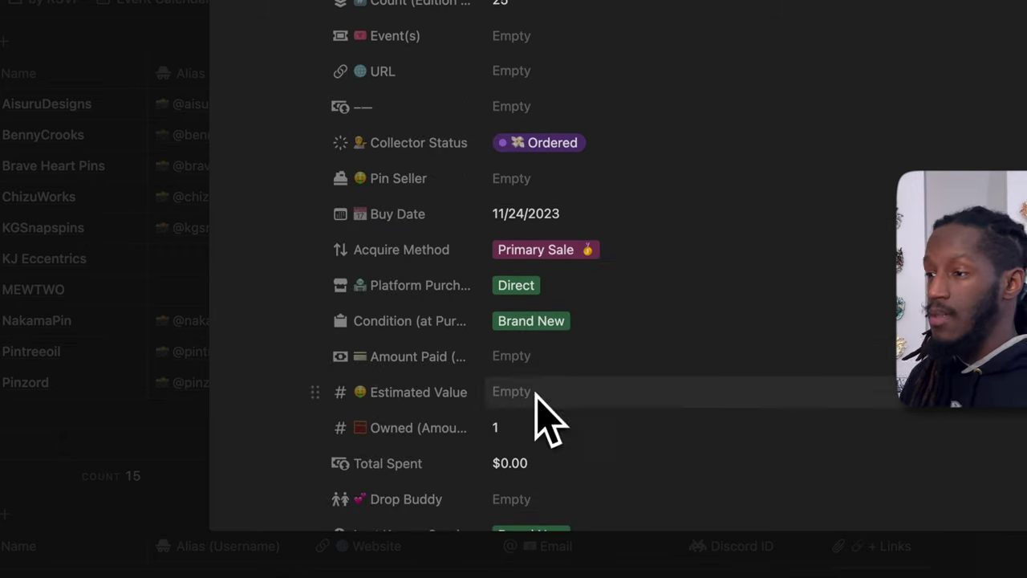
{"action": "left_click", "coordinate": [544, 363]}
{"action": "type", "text": "30"}
{"action": "key", "text": "Return"}
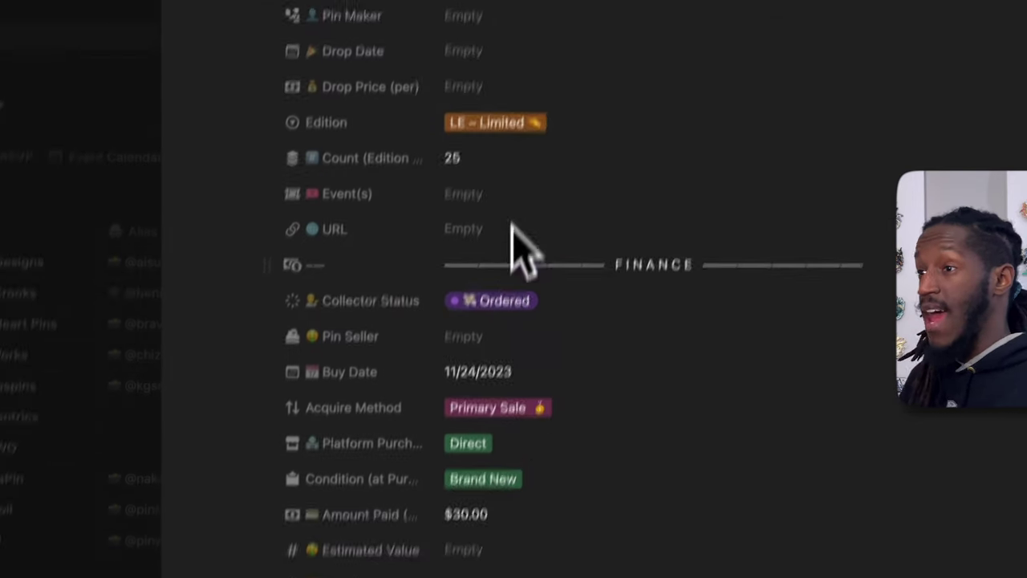
Step: Enter 25 as the pin's drop price
{"action": "left_click", "coordinate": [501, 133]}
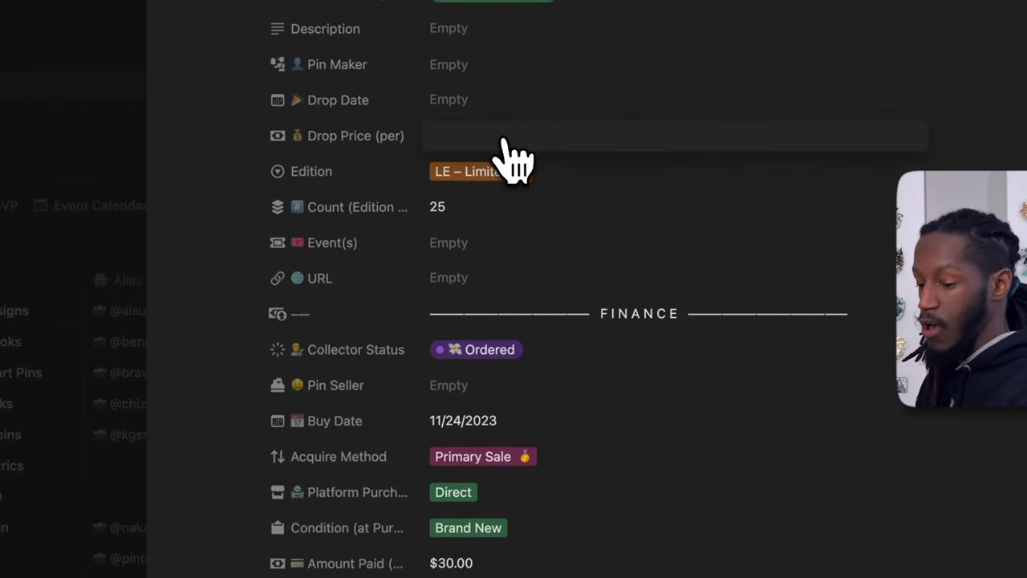
{"action": "type", "text": "25"}
{"action": "key", "text": "Return"}
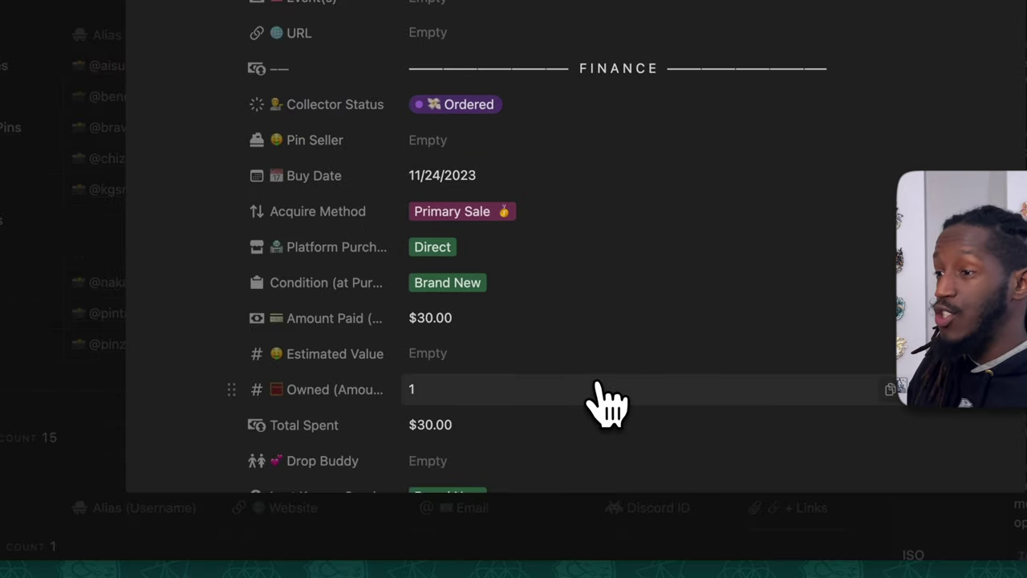
Step: Set the pin's estimated value to $50 and its owned amount to 3
{"action": "left_click", "coordinate": [456, 355]}
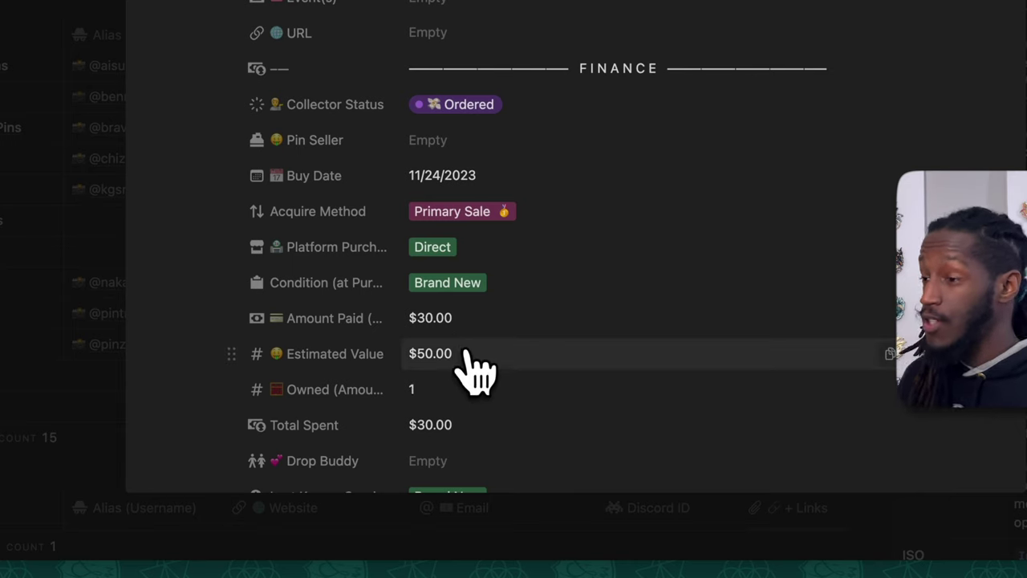
{"action": "left_click", "coordinate": [534, 388]}
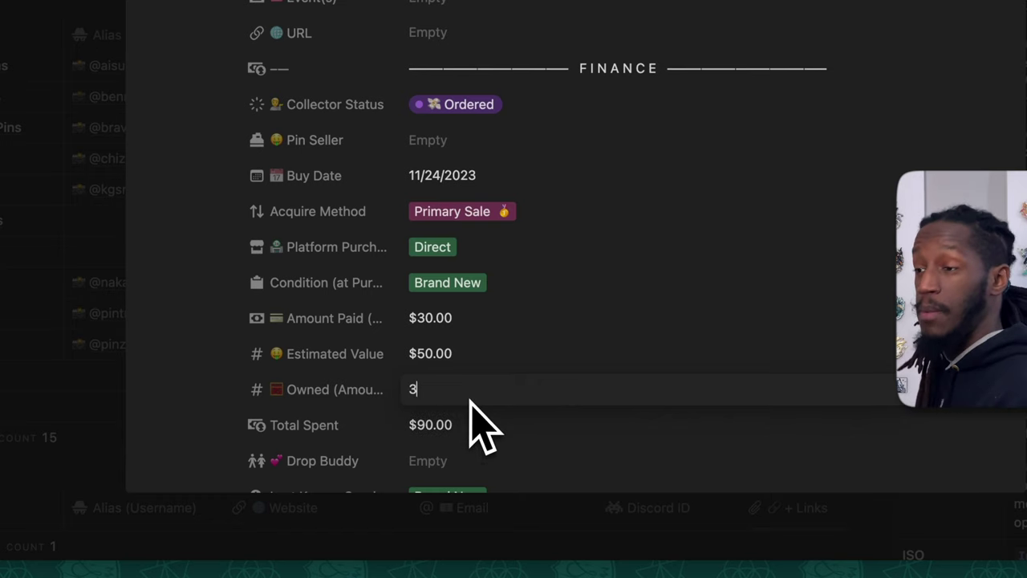
{"action": "key", "text": "Return"}
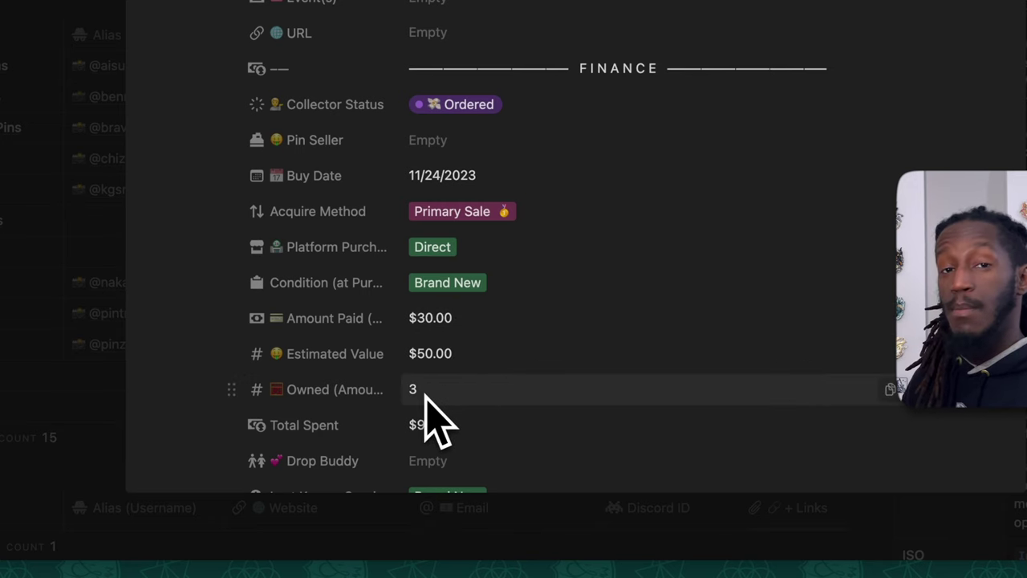
Step: Review the pin's remaining finance and craft details, including the Drop Buddy field
{"action": "scroll", "coordinate": [539, 268], "scroll_direction": "down", "scroll_amount": 3}
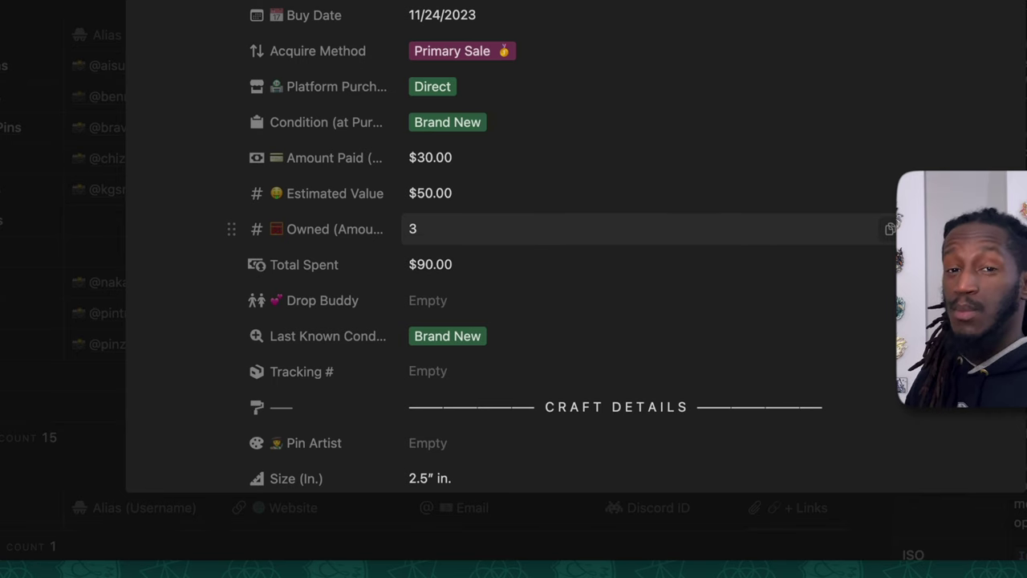
{"action": "scroll", "coordinate": [562, 282], "scroll_direction": "down", "scroll_amount": 3}
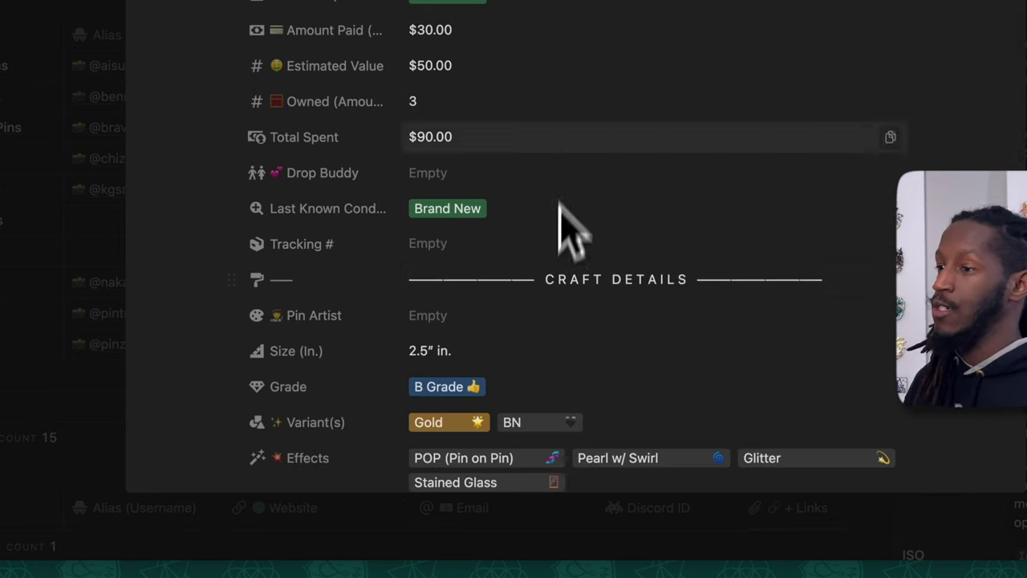
{"action": "left_click", "coordinate": [554, 173]}
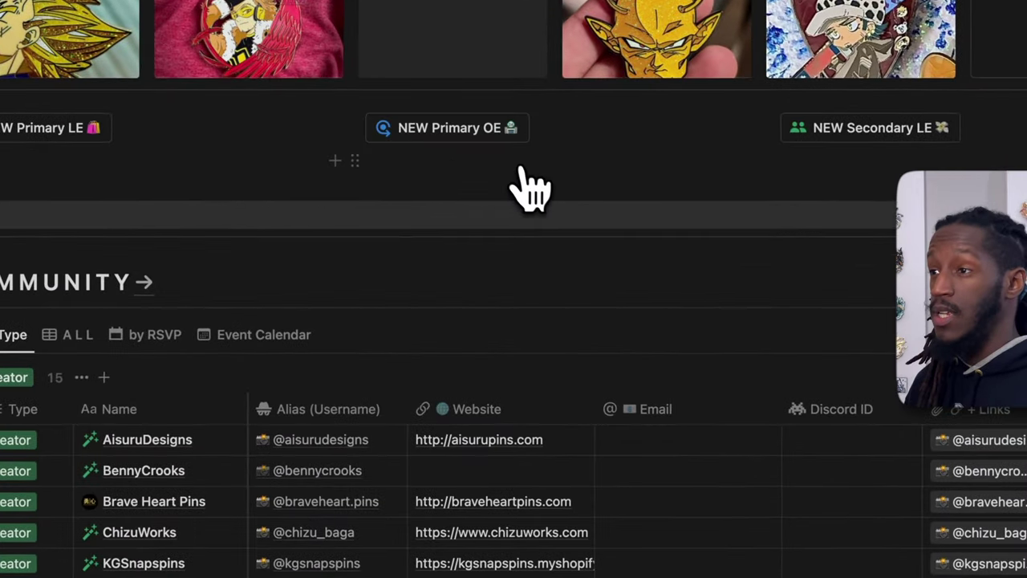
Step: Inspect the preset properties in the NEW Primary OE button's configuration, from collector status to condition, and close it
{"action": "left_click", "coordinate": [543, 127]}
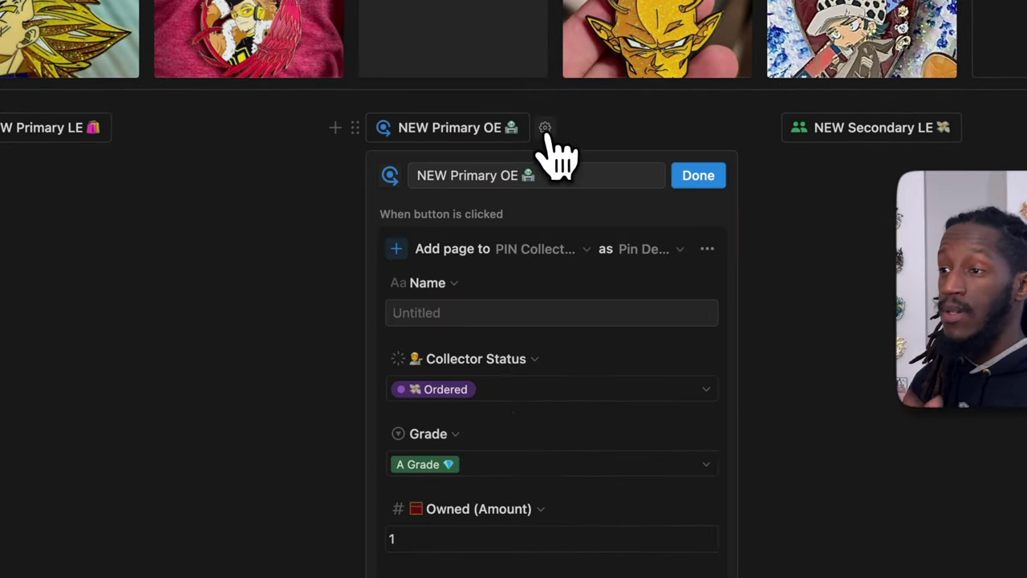
{"action": "scroll", "coordinate": [514, 450], "scroll_direction": "down", "scroll_amount": 3}
{"action": "scroll", "coordinate": [488, 467], "scroll_direction": "down", "scroll_amount": 5}
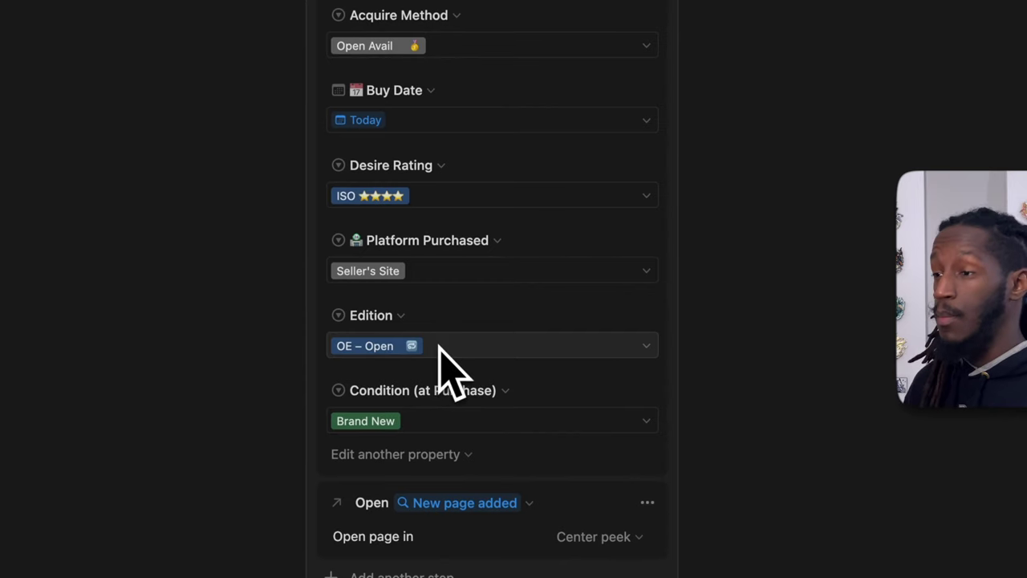
{"action": "scroll", "coordinate": [497, 401], "scroll_direction": "up", "scroll_amount": 8}
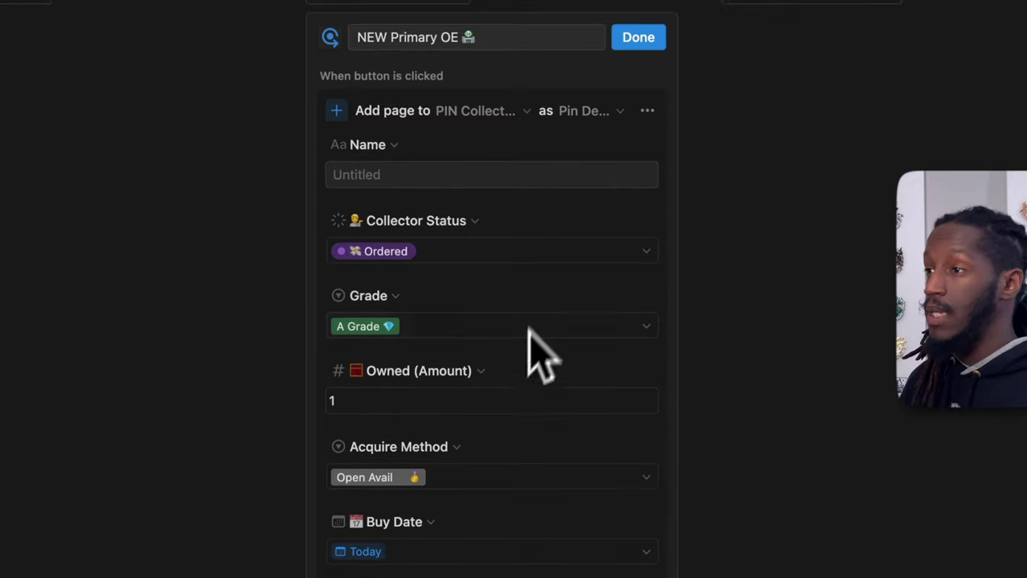
{"action": "left_click", "coordinate": [638, 13]}
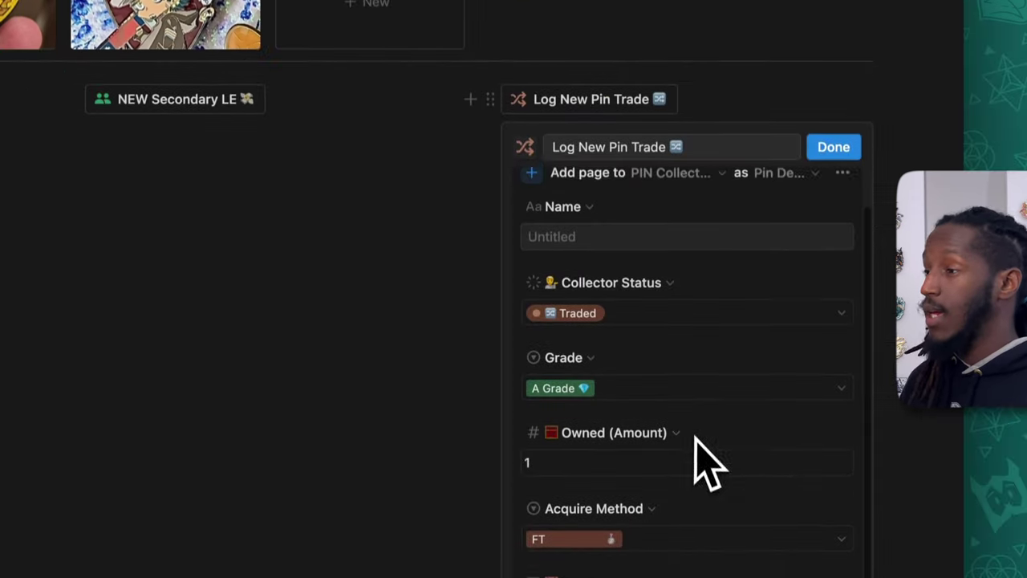
Step: Examine the preset properties in the Log New Pin Trade button's configuration, including its open-page action, and close it
{"action": "scroll", "coordinate": [706, 461], "scroll_direction": "down", "scroll_amount": 1}
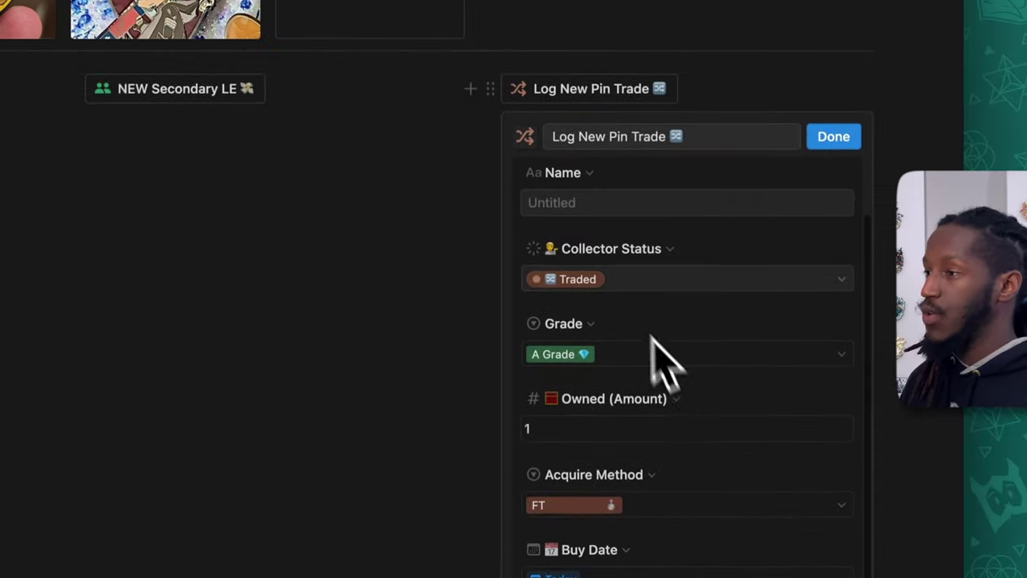
{"action": "scroll", "coordinate": [646, 393], "scroll_direction": "down", "scroll_amount": 3}
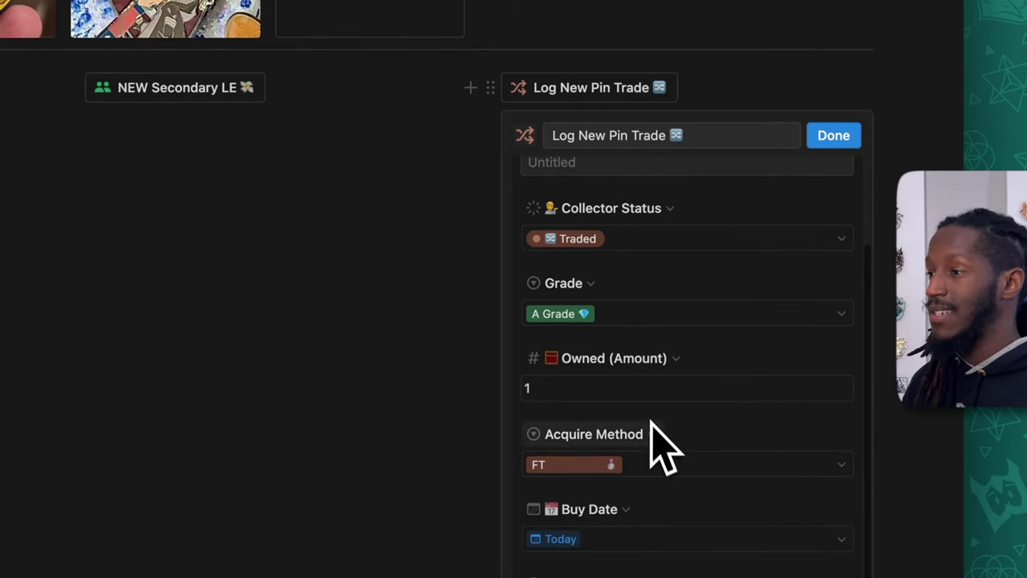
{"action": "scroll", "coordinate": [683, 429], "scroll_direction": "down", "scroll_amount": 1}
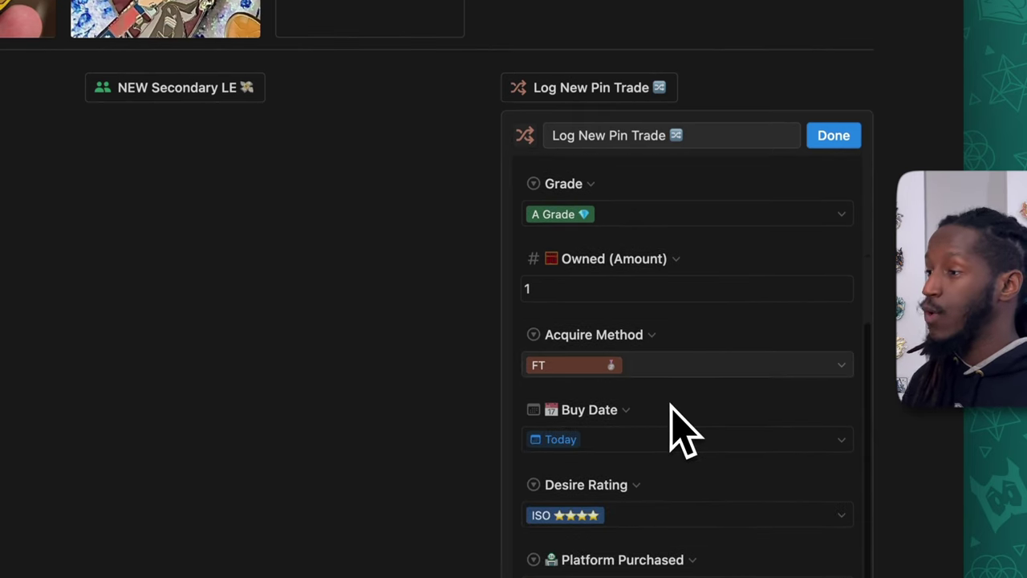
{"action": "scroll", "coordinate": [707, 426], "scroll_direction": "down", "scroll_amount": 5}
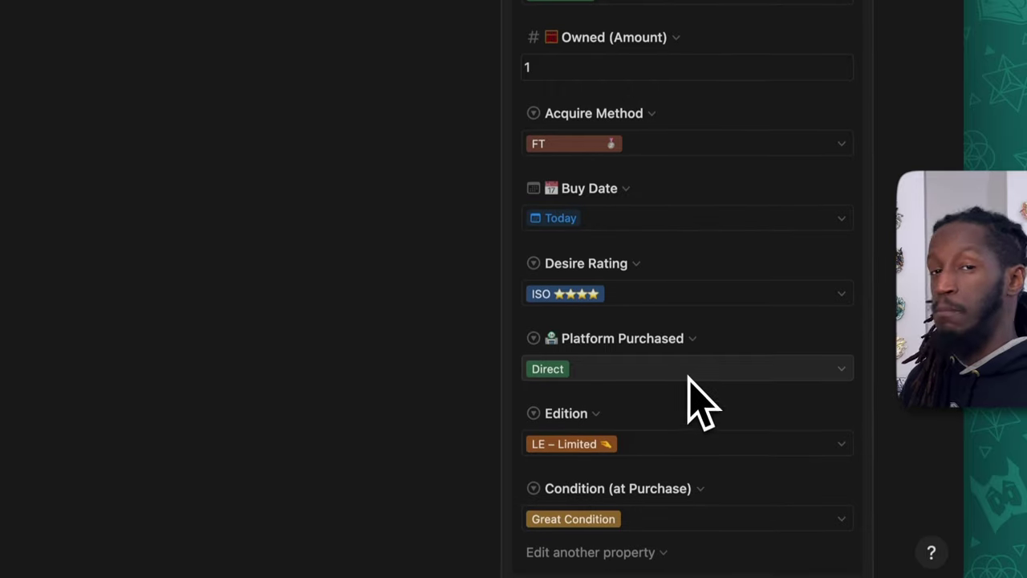
{"action": "scroll", "coordinate": [706, 378], "scroll_direction": "down", "scroll_amount": 2}
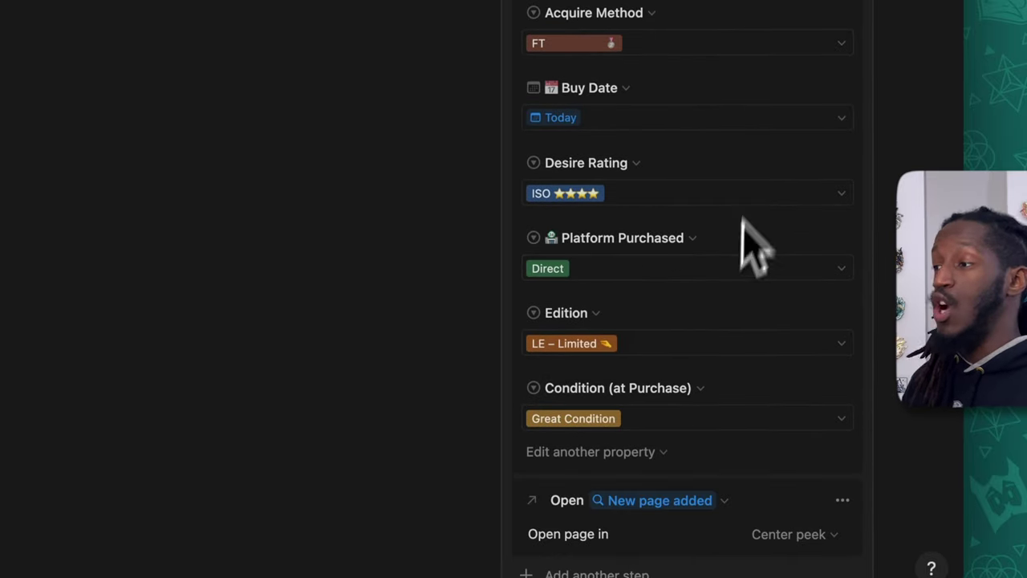
{"action": "scroll", "coordinate": [727, 273], "scroll_direction": "up", "scroll_amount": 5}
{"action": "scroll", "coordinate": [722, 281], "scroll_direction": "up", "scroll_amount": 3}
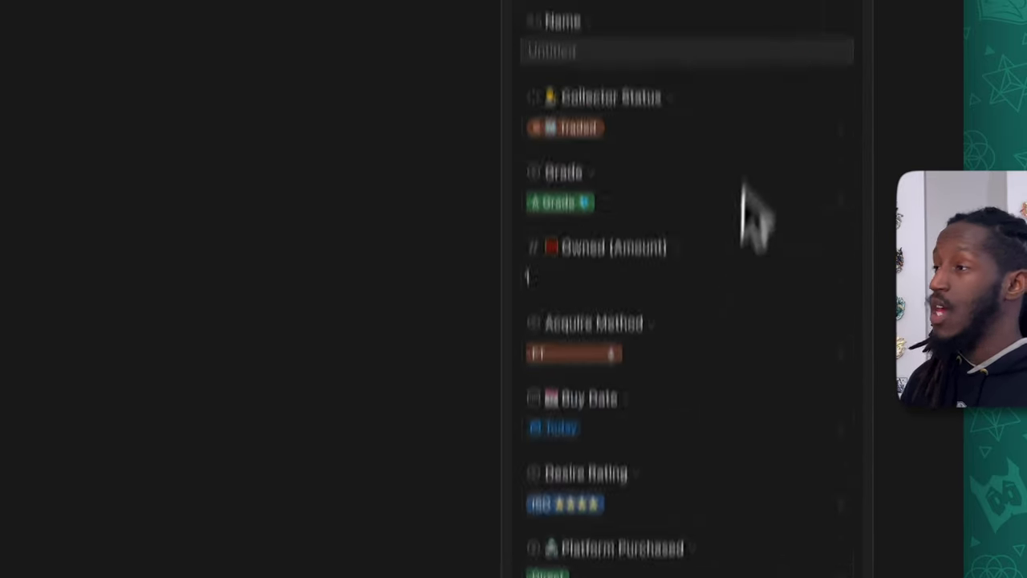
{"action": "left_click", "coordinate": [892, 152]}
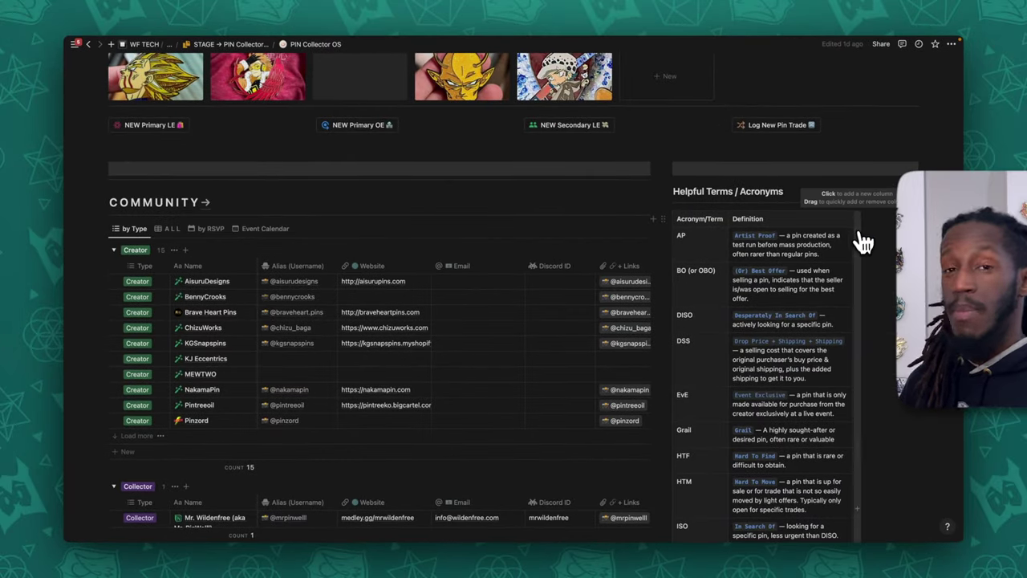
Step: Go to the PIN Collection database and open the Uncle Iroh Tea Pin entry
{"action": "scroll", "coordinate": [390, 339], "scroll_direction": "up", "scroll_amount": 3}
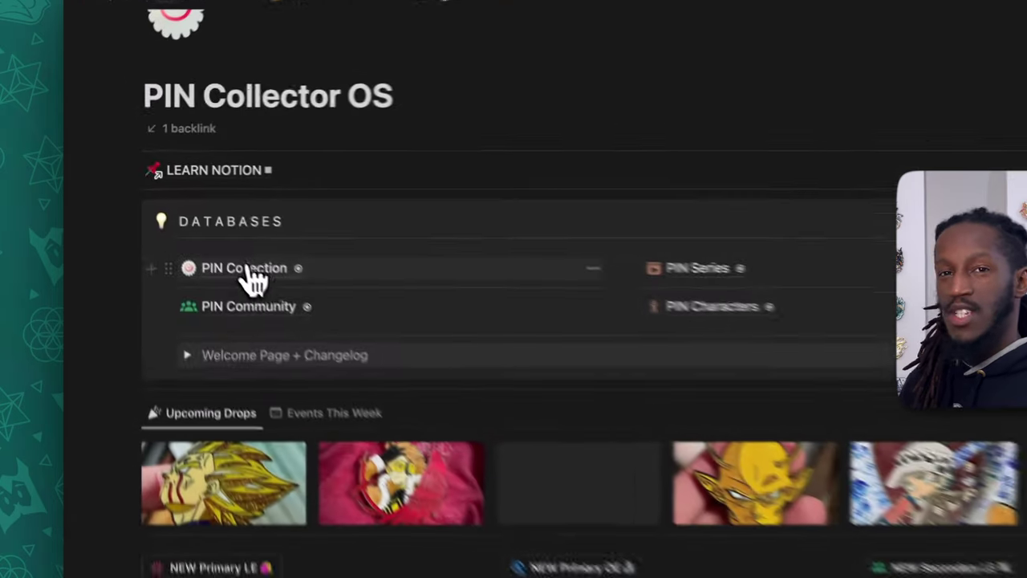
{"action": "left_click", "coordinate": [169, 202]}
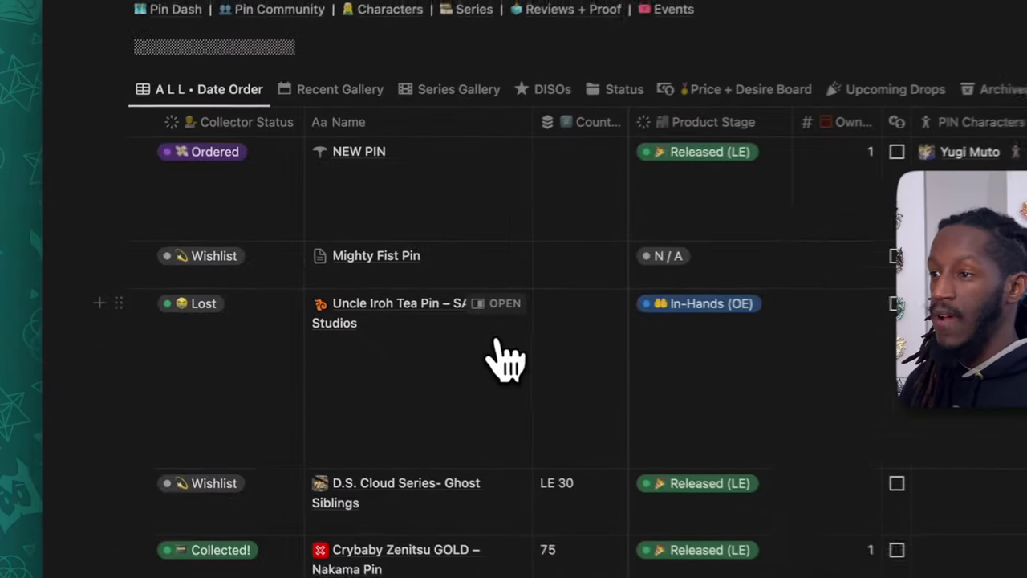
{"action": "left_click", "coordinate": [520, 309]}
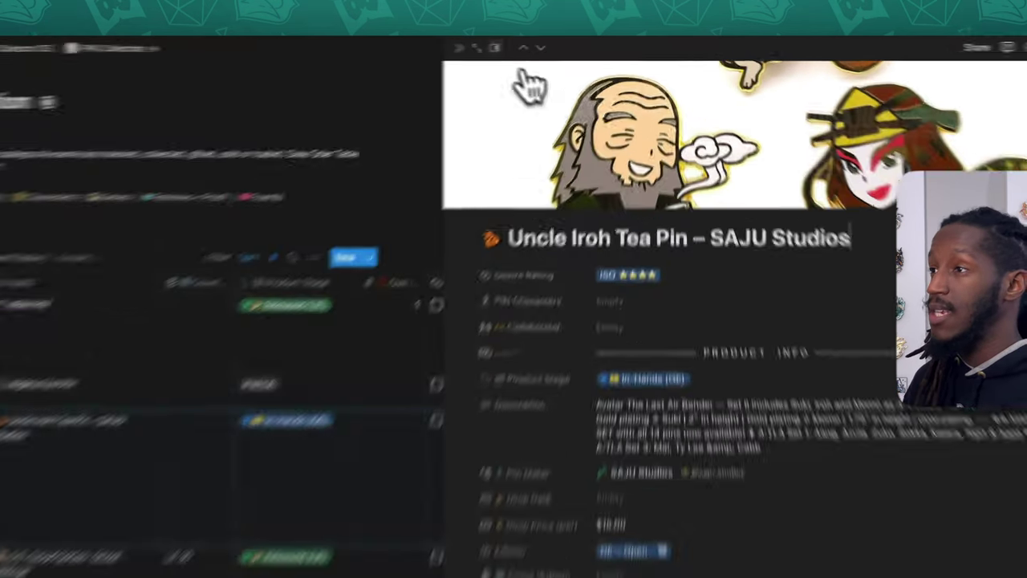
Step: Switch the Uncle Iroh Tea Pin entry to center peek and expand it to a full page
{"action": "left_click", "coordinate": [549, 43]}
{"action": "left_click", "coordinate": [440, 114]}
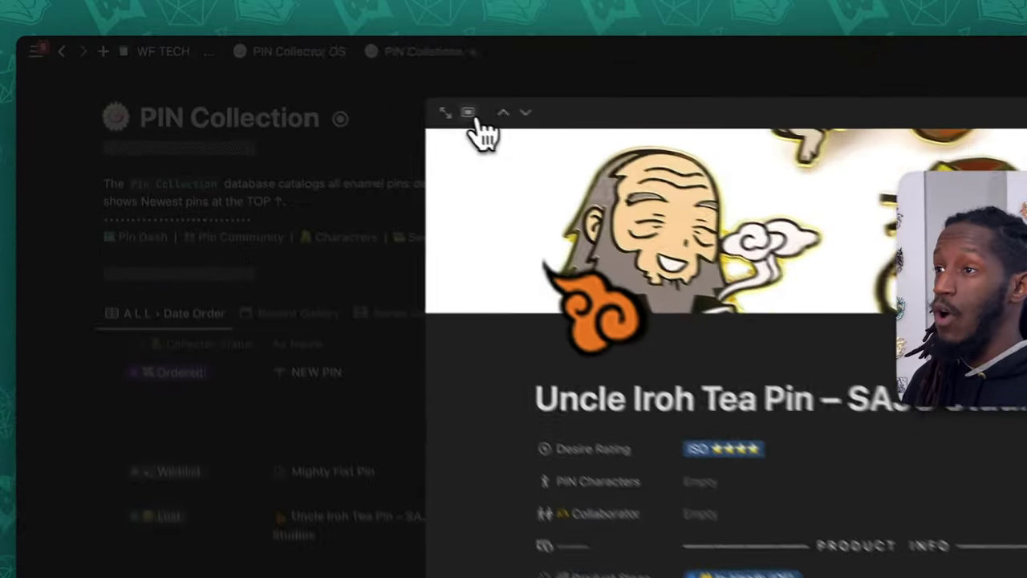
{"action": "left_click", "coordinate": [312, 77]}
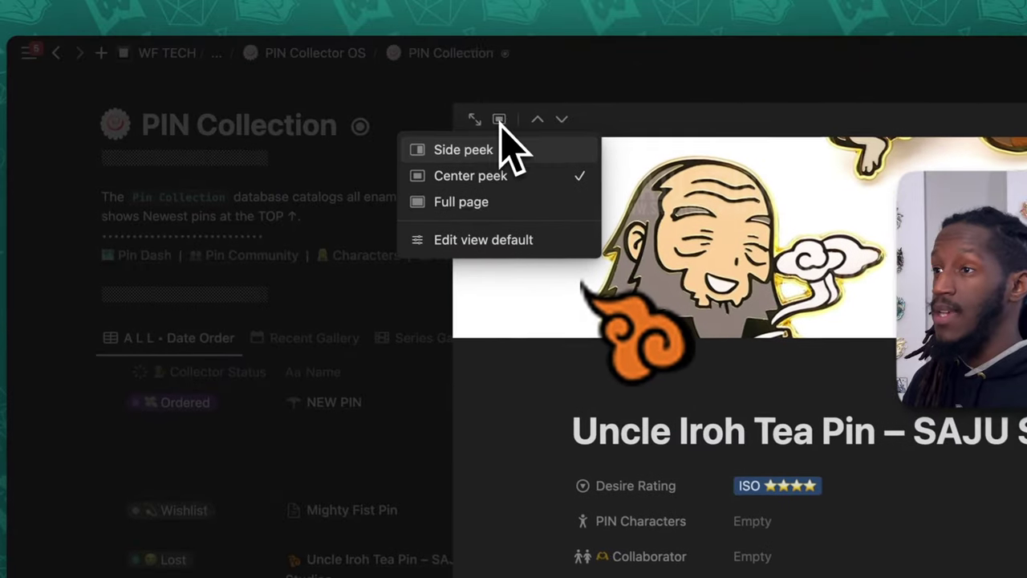
{"action": "left_click", "coordinate": [294, 93]}
{"action": "left_click", "coordinate": [471, 118]}
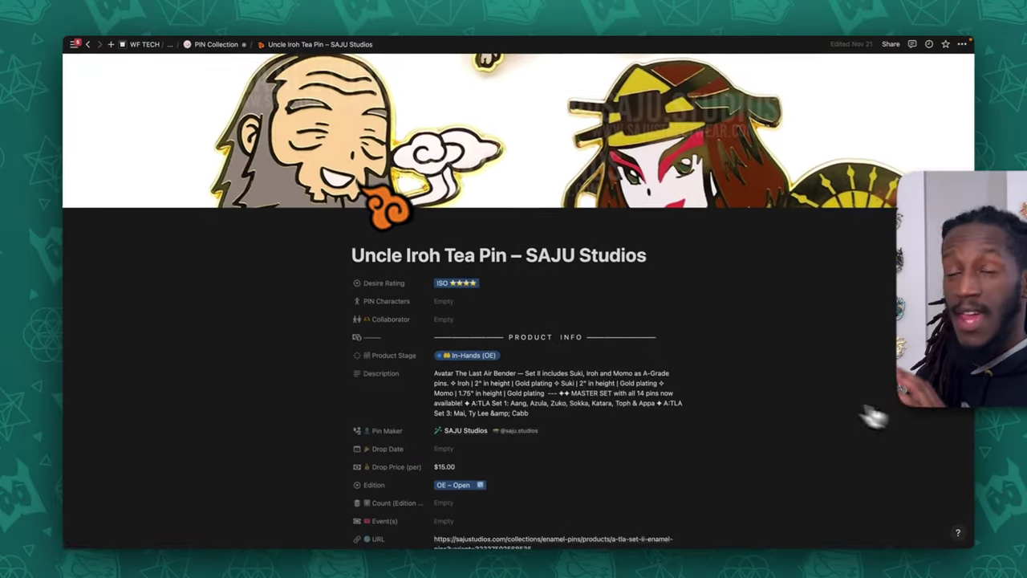
Step: Look through the Uncle Iroh Tea Pin's full-page properties, return to the PIN Collection database and close the entry's side peek
{"action": "scroll", "coordinate": [803, 361], "scroll_direction": "down", "scroll_amount": 5}
{"action": "scroll", "coordinate": [746, 301], "scroll_direction": "down", "scroll_amount": 10}
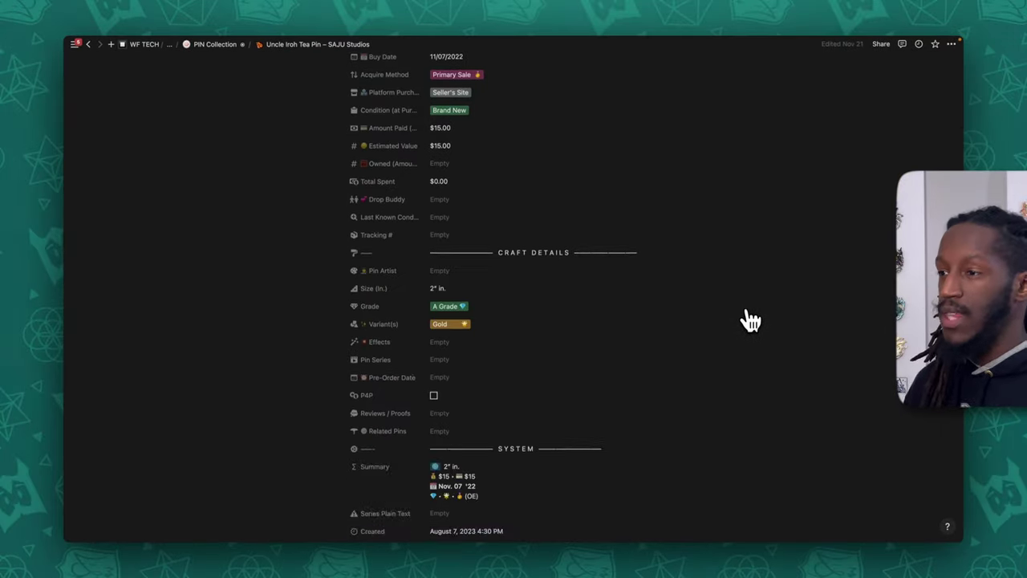
{"action": "scroll", "coordinate": [754, 360], "scroll_direction": "up", "scroll_amount": 5}
{"action": "scroll", "coordinate": [755, 360], "scroll_direction": "up", "scroll_amount": 10}
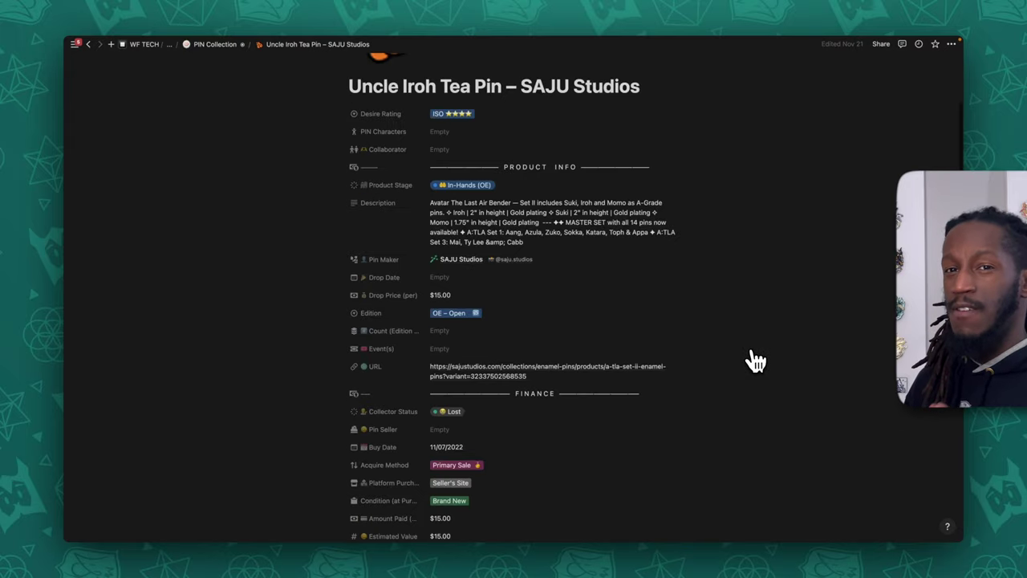
{"action": "key", "text": "super+bracketleft"}
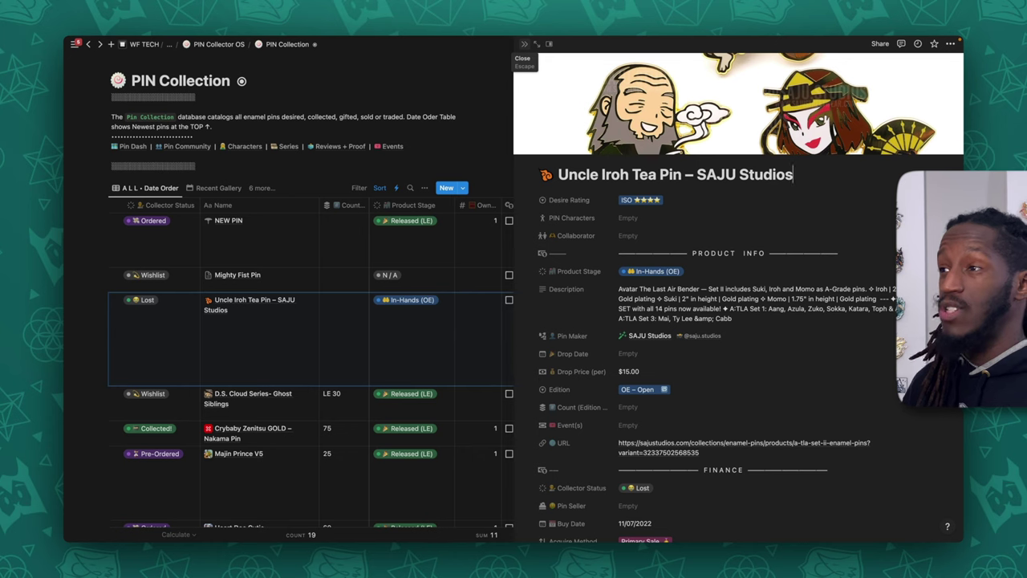
{"action": "left_click", "coordinate": [525, 46]}
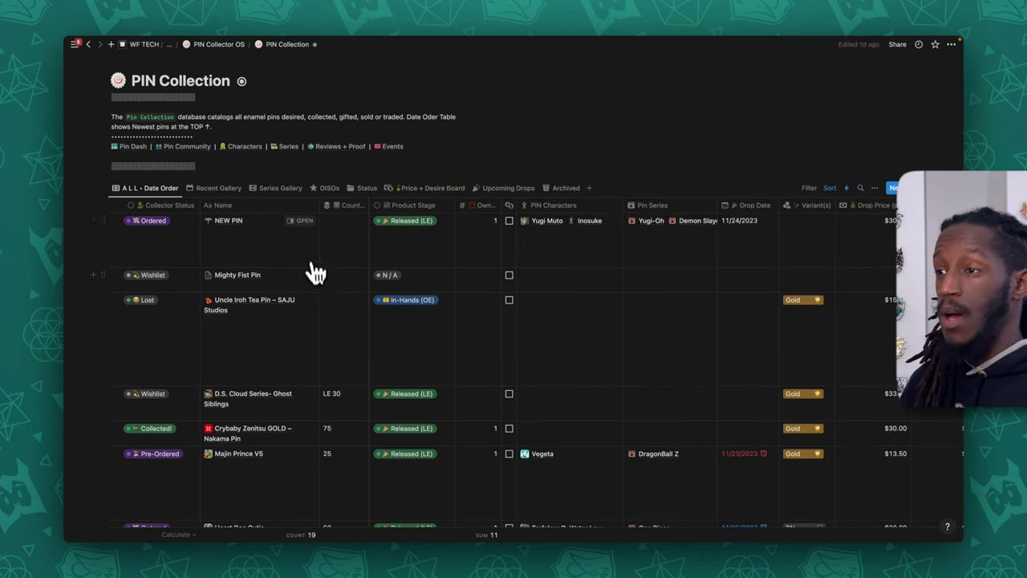
Step: Return to the dashboard and view the Majin Prince V5, RED HAWK and Orange Piccolo entries under Upcoming Drops
{"action": "scroll", "coordinate": [309, 273], "scroll_direction": "down", "scroll_amount": 5}
{"action": "scroll", "coordinate": [301, 329], "scroll_direction": "down", "scroll_amount": 10}
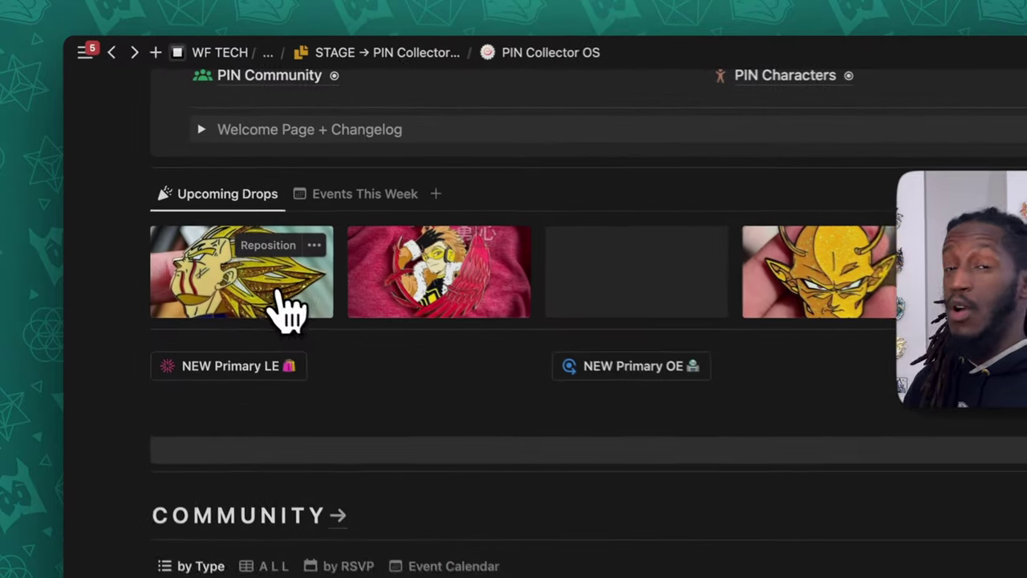
{"action": "left_click", "coordinate": [192, 229]}
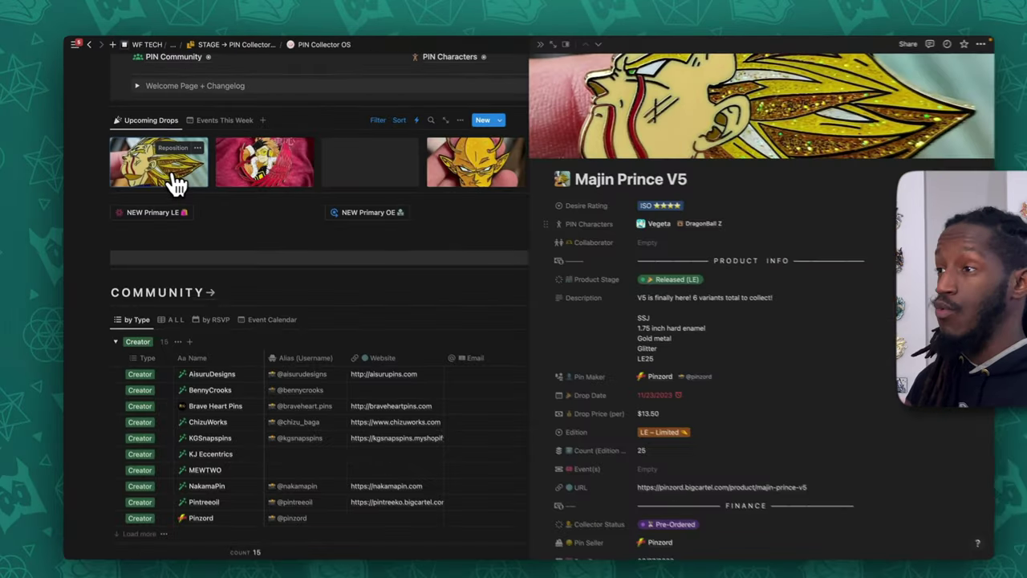
{"action": "left_click", "coordinate": [242, 172]}
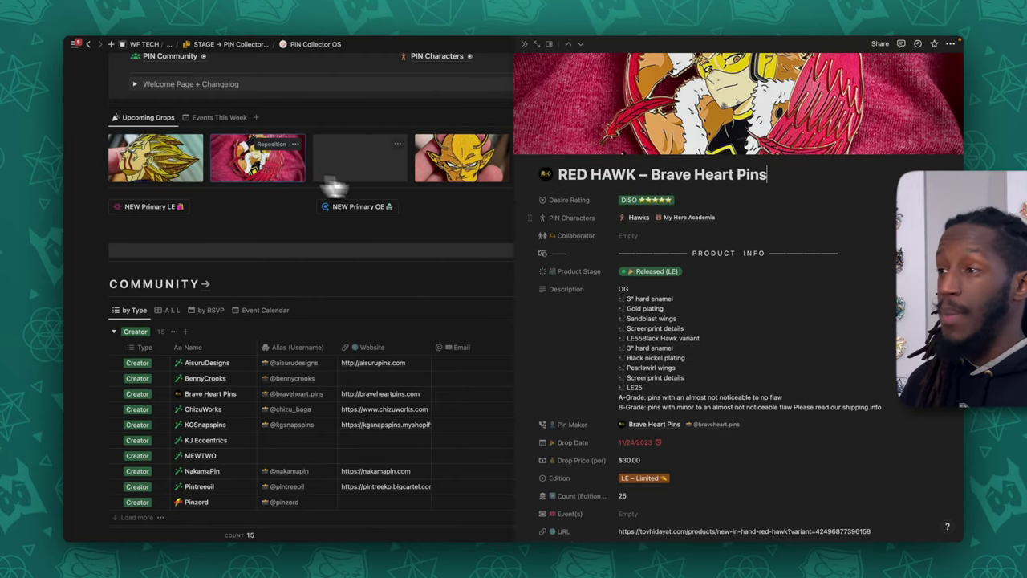
{"action": "left_click", "coordinate": [429, 172]}
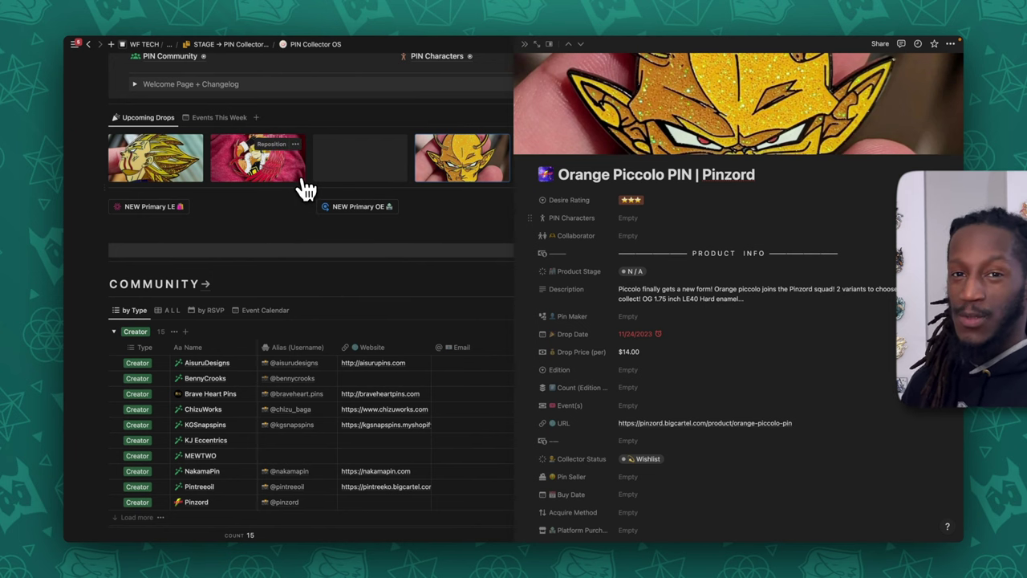
Step: Delete the NEW PIN entry that has no cover image from Upcoming Drops
{"action": "left_click", "coordinate": [264, 179]}
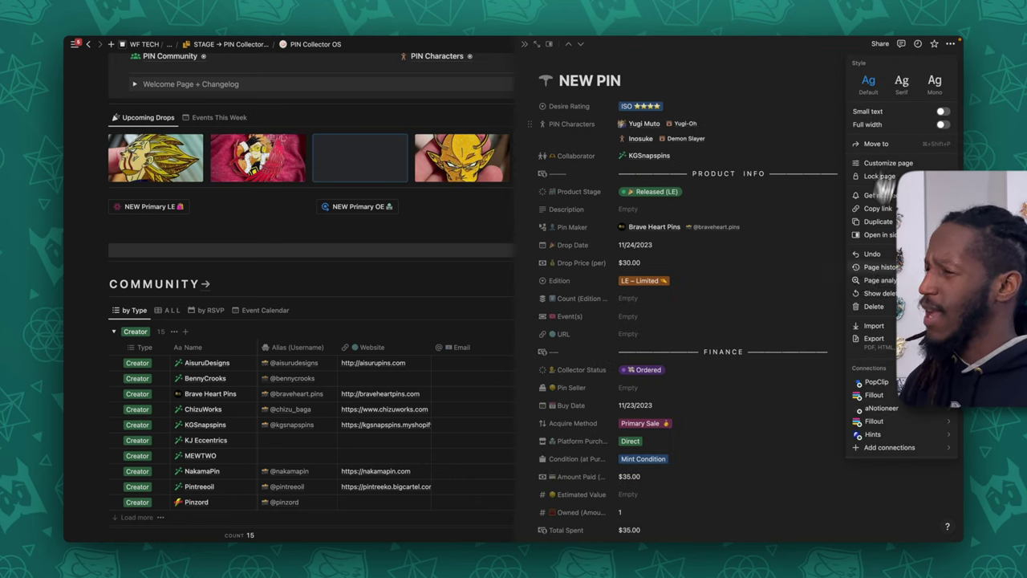
{"action": "left_click", "coordinate": [874, 308]}
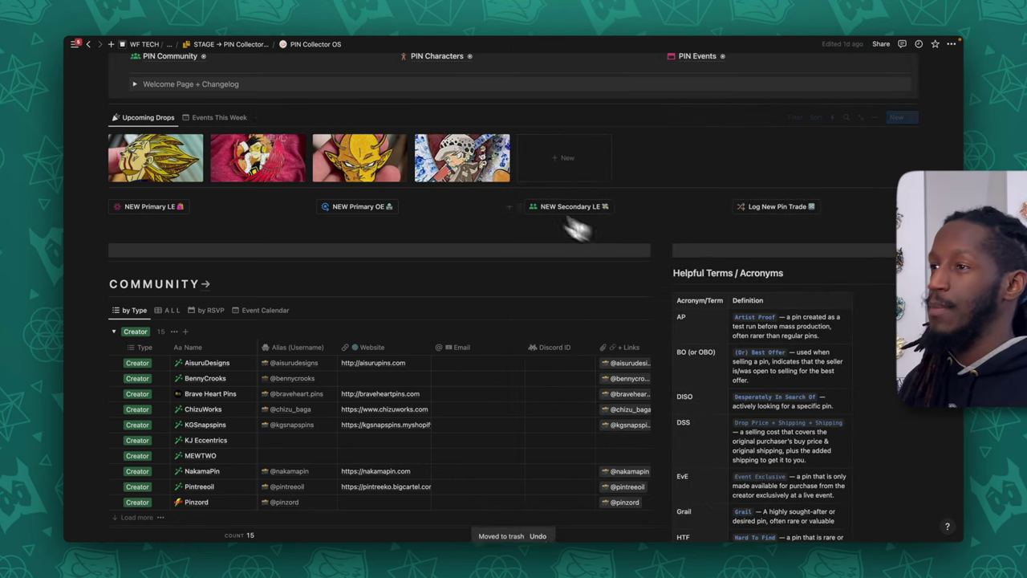
Step: Add a row at the end of the Helpful Terms / Acronyms table with the term "ABC" and the definition "Definition"
{"action": "scroll", "coordinate": [656, 235], "scroll_direction": "down", "scroll_amount": 5}
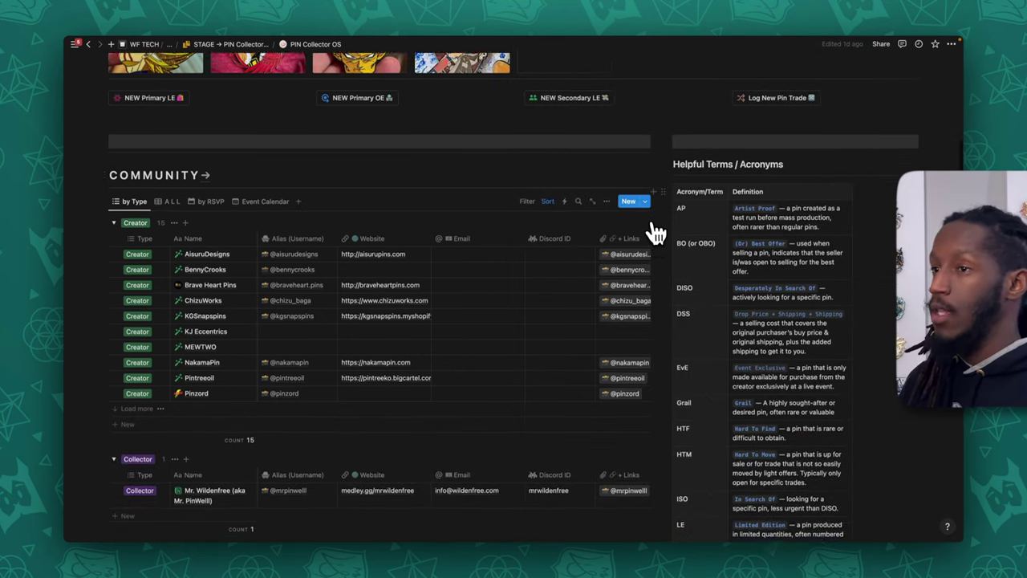
{"action": "scroll", "coordinate": [379, 305], "scroll_direction": "down", "scroll_amount": 1}
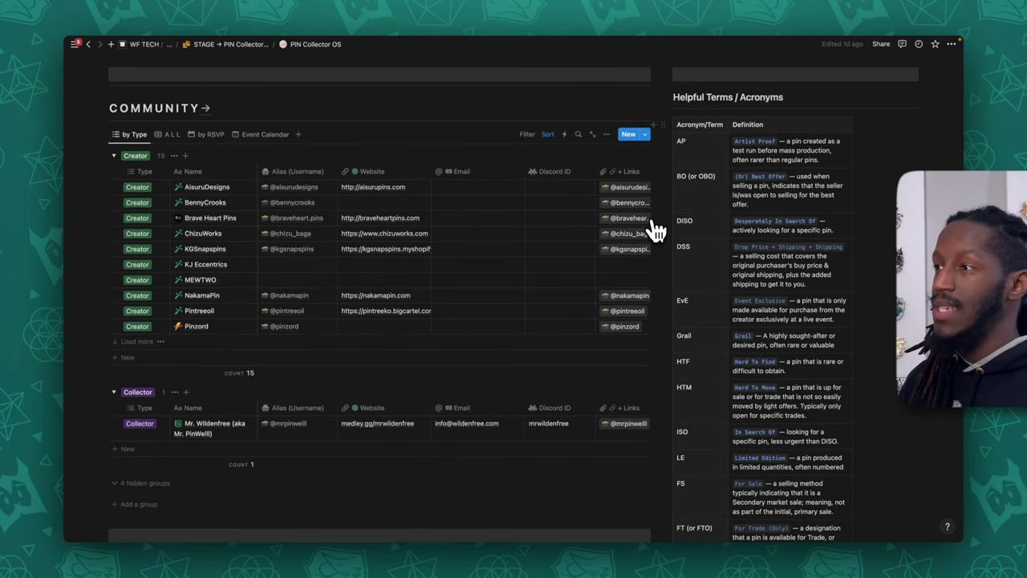
{"action": "scroll", "coordinate": [657, 230], "scroll_direction": "down", "scroll_amount": 1}
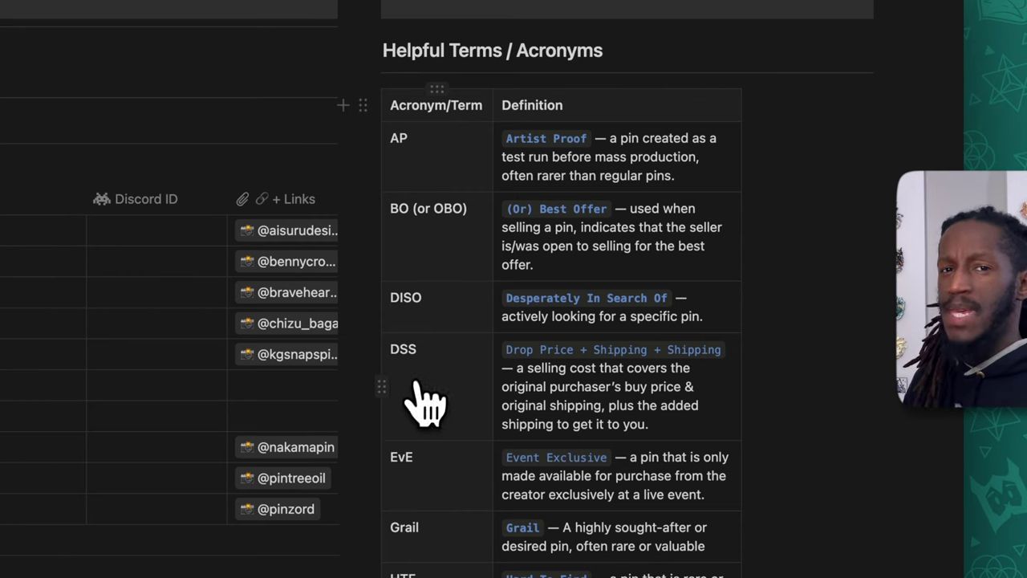
{"action": "scroll", "coordinate": [884, 468], "scroll_direction": "down", "scroll_amount": 2}
{"action": "scroll", "coordinate": [756, 425], "scroll_direction": "down", "scroll_amount": 10}
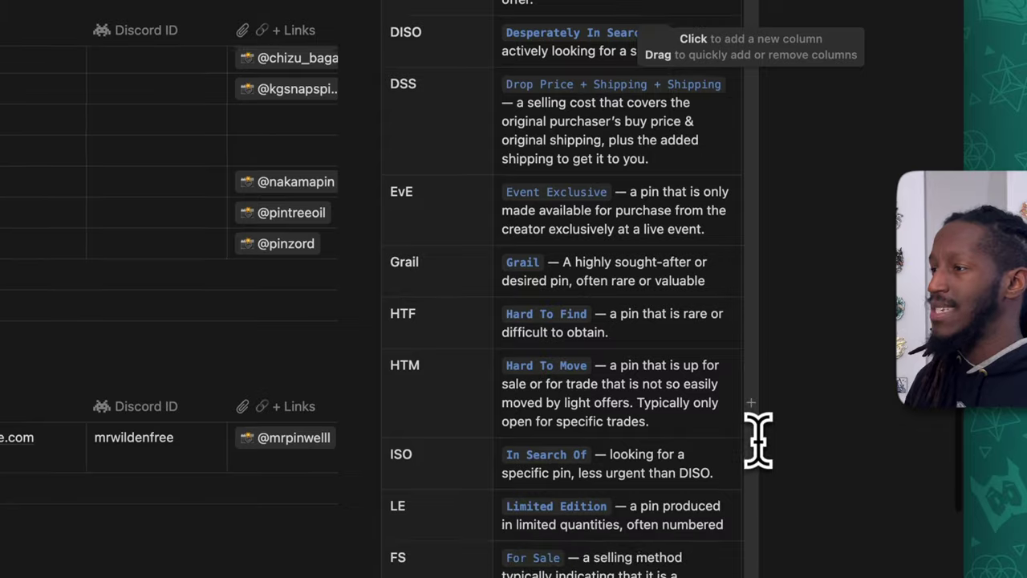
{"action": "left_click", "coordinate": [511, 425]}
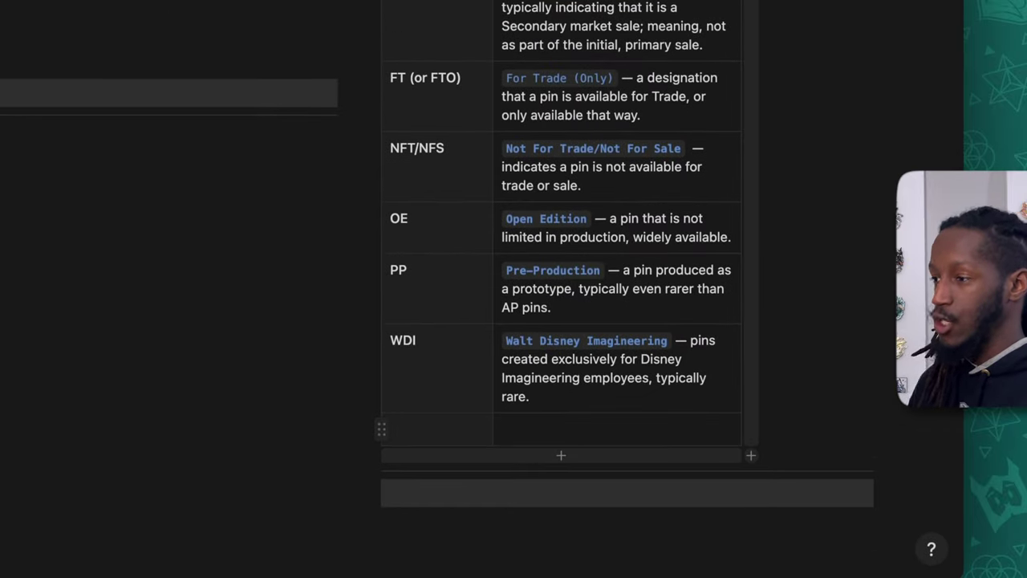
{"action": "left_click", "coordinate": [465, 428]}
{"action": "type", "text": "ABC"}
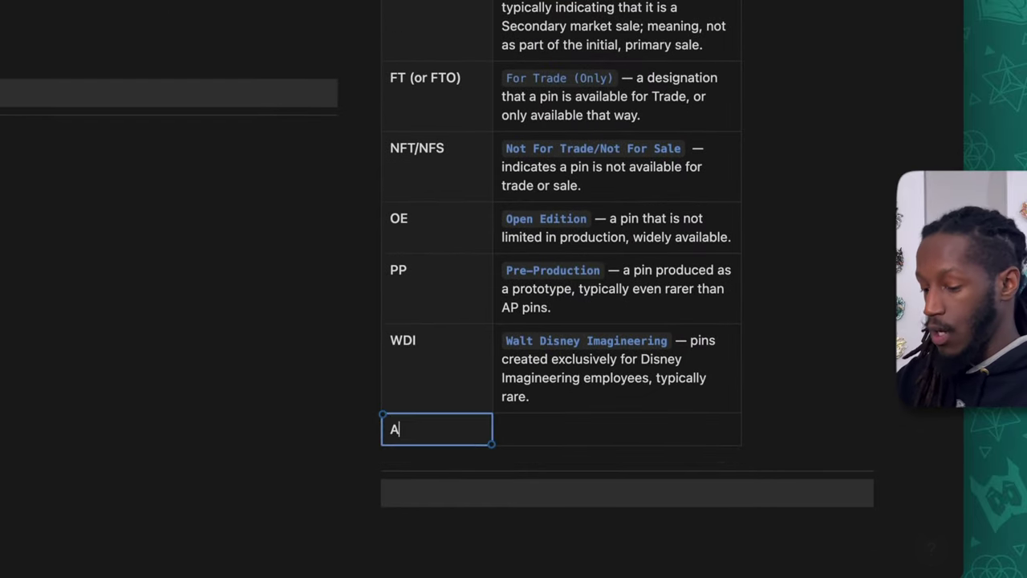
{"action": "key", "text": "Tab"}
{"action": "type", "text": "Definitio"}
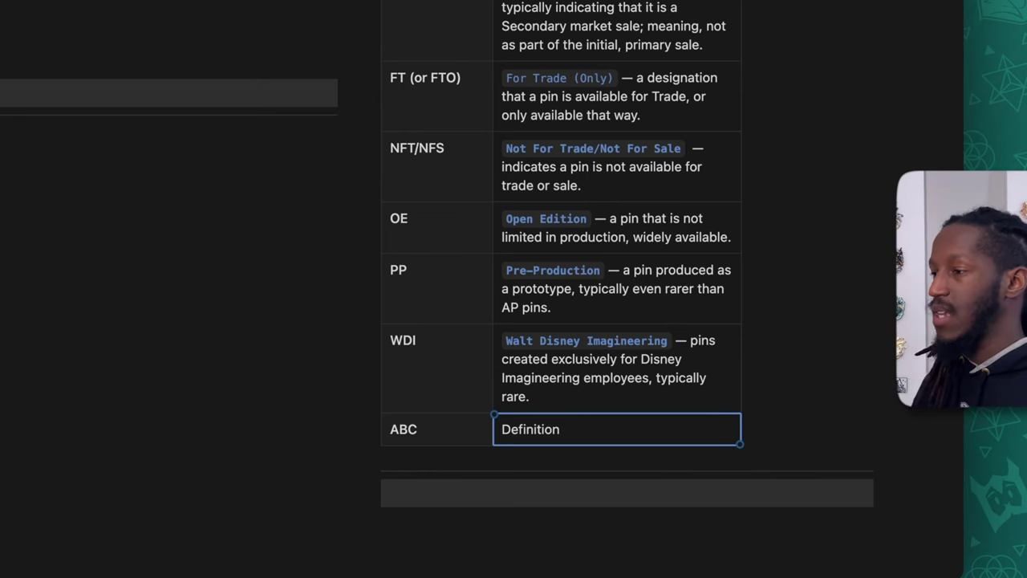
{"action": "type", "text": "n"}
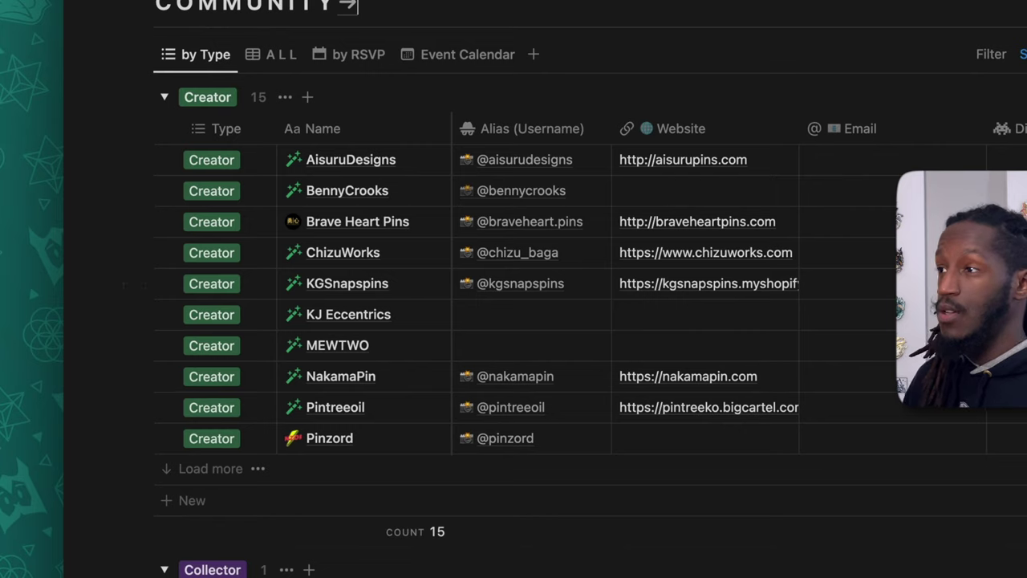
Step: View the Type options for MEWTWO in the Creator group and look through the Community table's remaining columns
{"action": "left_click", "coordinate": [241, 347]}
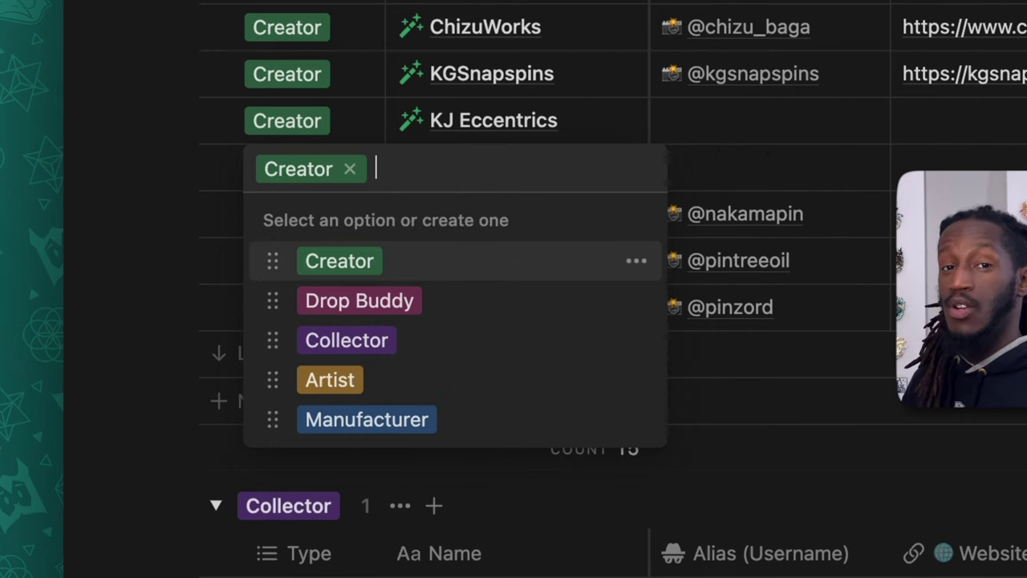
{"action": "key", "text": "Escape"}
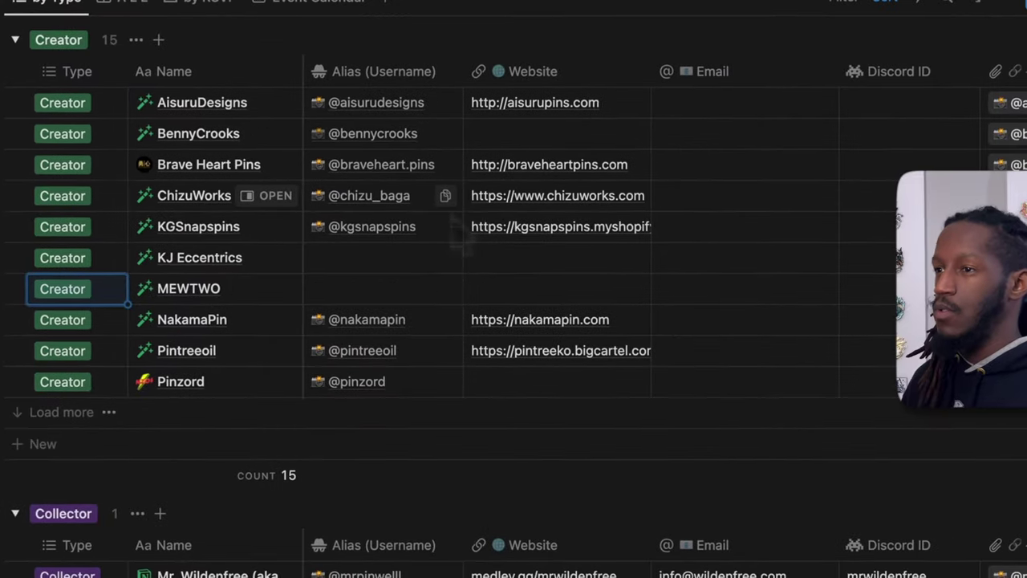
{"action": "scroll", "coordinate": [481, 216], "scroll_direction": "right", "scroll_amount": 10}
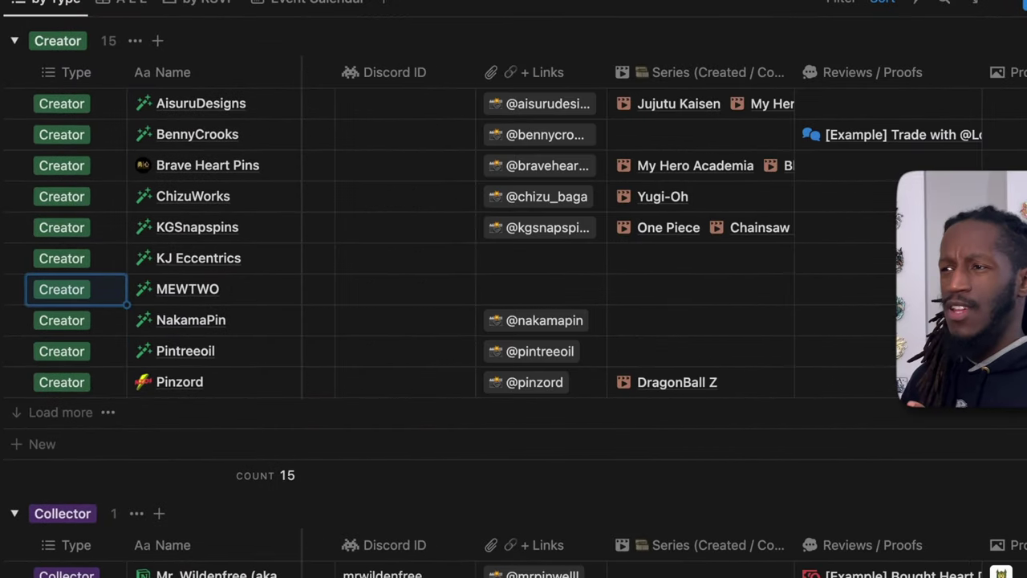
{"action": "scroll", "coordinate": [540, 234], "scroll_direction": "left", "scroll_amount": 3}
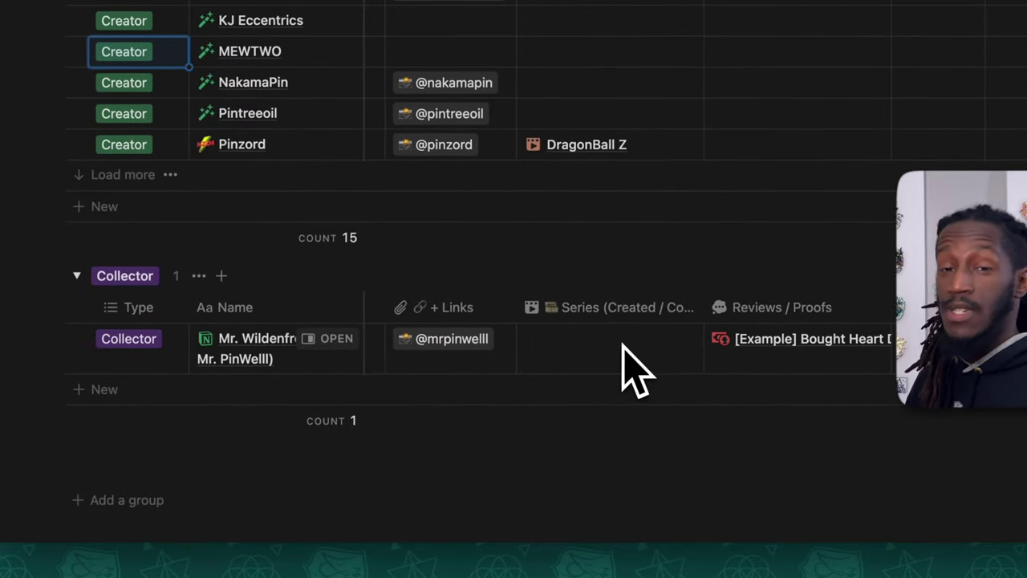
{"action": "scroll", "coordinate": [618, 345], "scroll_direction": "right", "scroll_amount": 5}
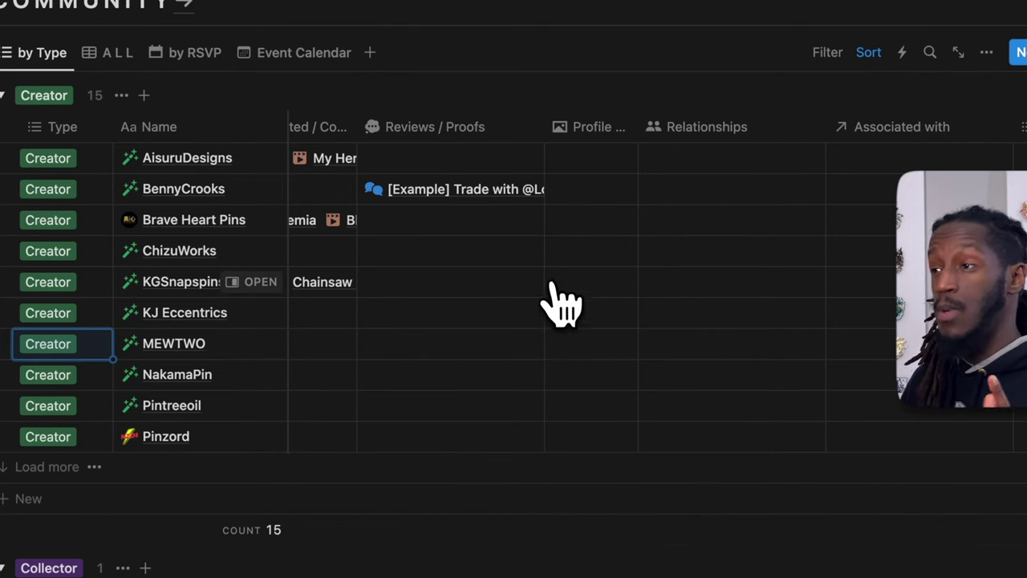
{"action": "scroll", "coordinate": [561, 301], "scroll_direction": "right", "scroll_amount": 5}
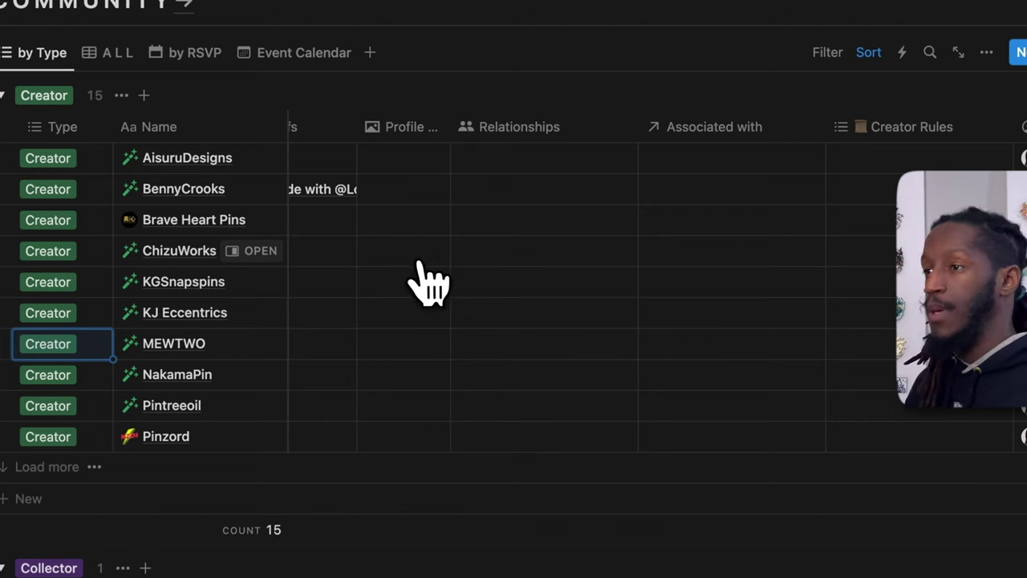
Step: Link the collector's entry under Relationships for Brave Heart Pins and open that creator's Creator Rules
{"action": "scroll", "coordinate": [418, 256], "scroll_direction": "left", "scroll_amount": 5}
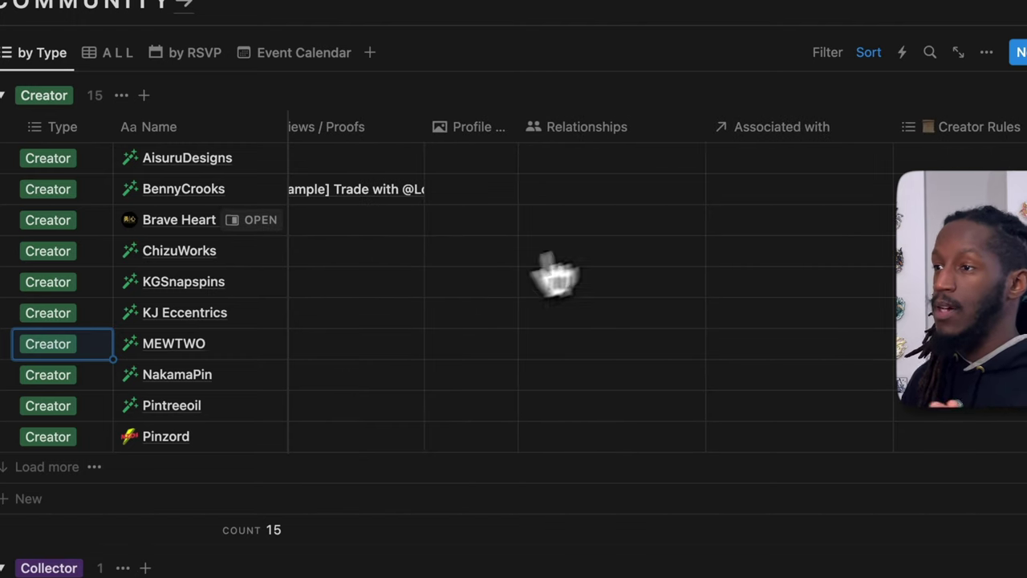
{"action": "left_click", "coordinate": [552, 229]}
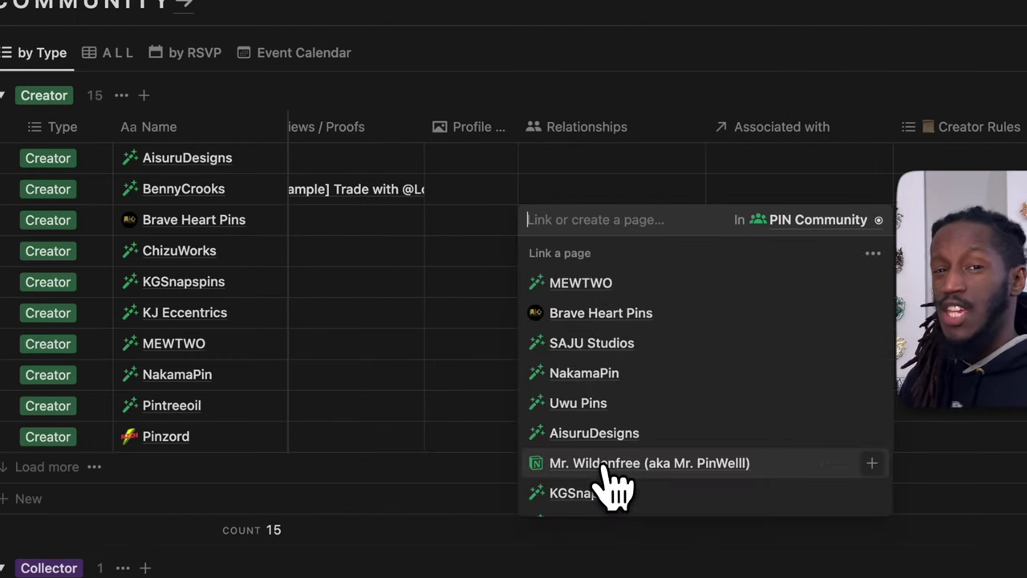
{"action": "left_click", "coordinate": [608, 464]}
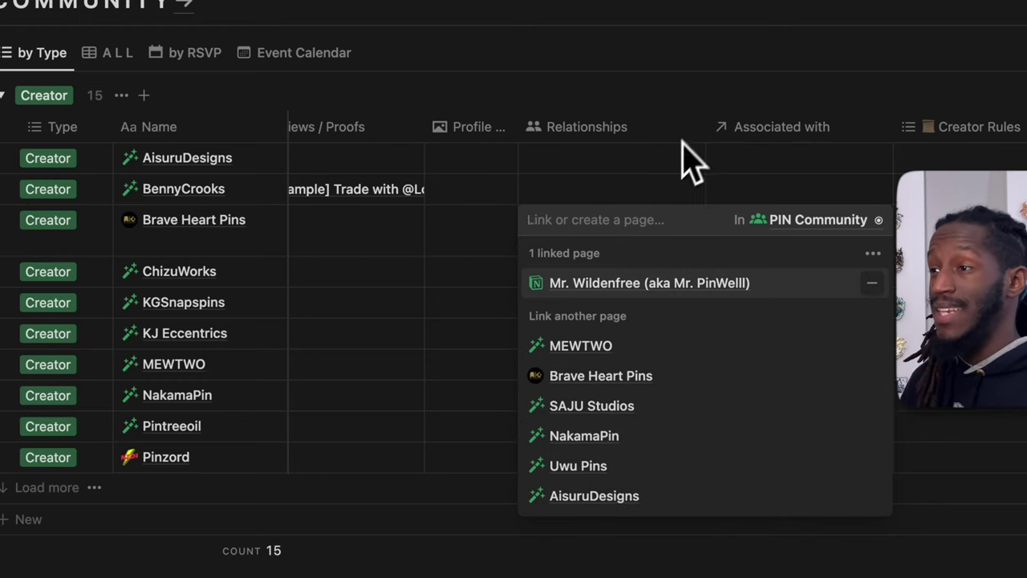
{"action": "key", "text": "Escape"}
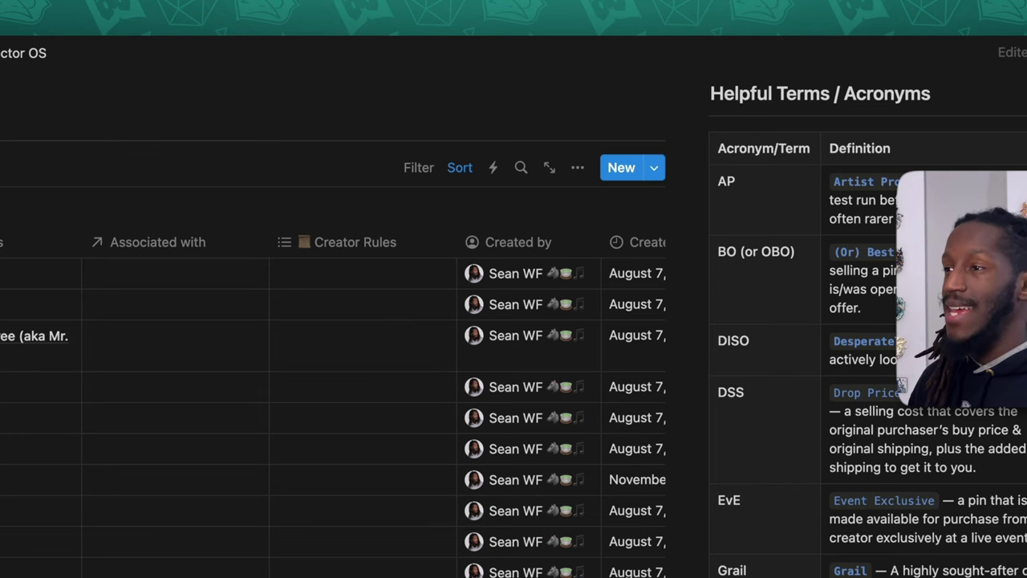
{"action": "left_click", "coordinate": [385, 345]}
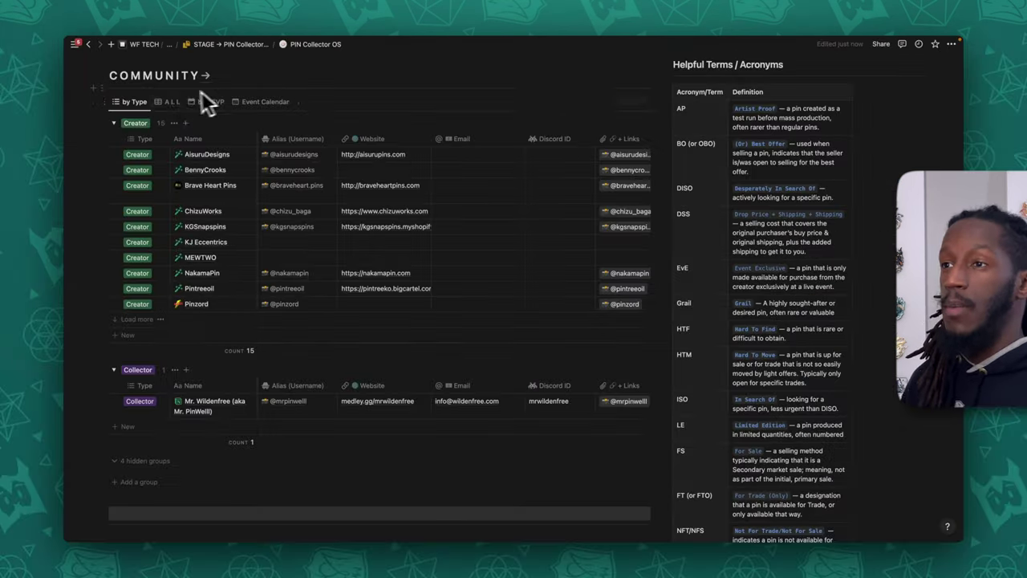
Step: View the Community table in its ALL and by RSVP views, collapse and expand the No Attended group, and return to by Type
{"action": "left_click", "coordinate": [168, 106]}
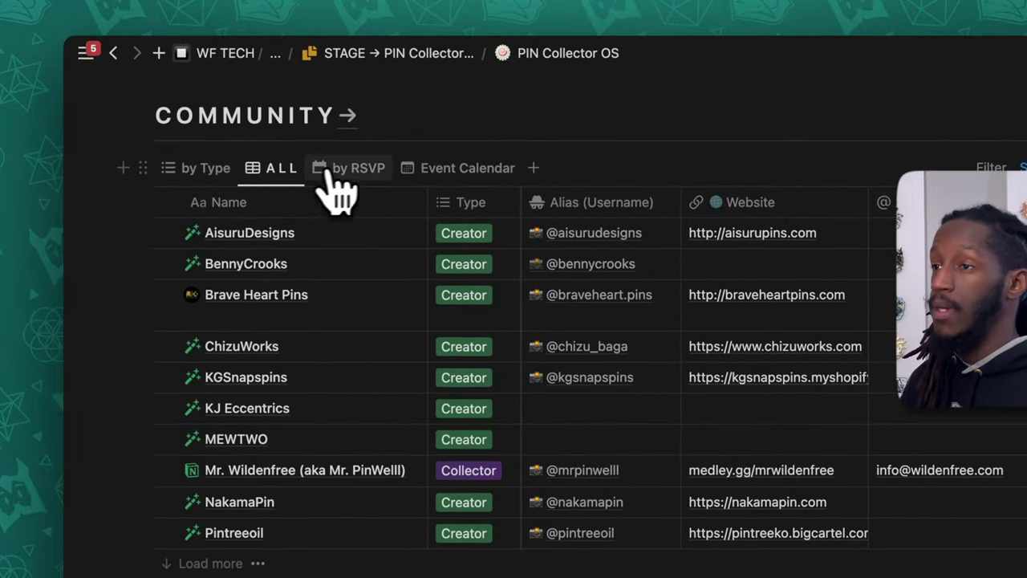
{"action": "left_click", "coordinate": [358, 170]}
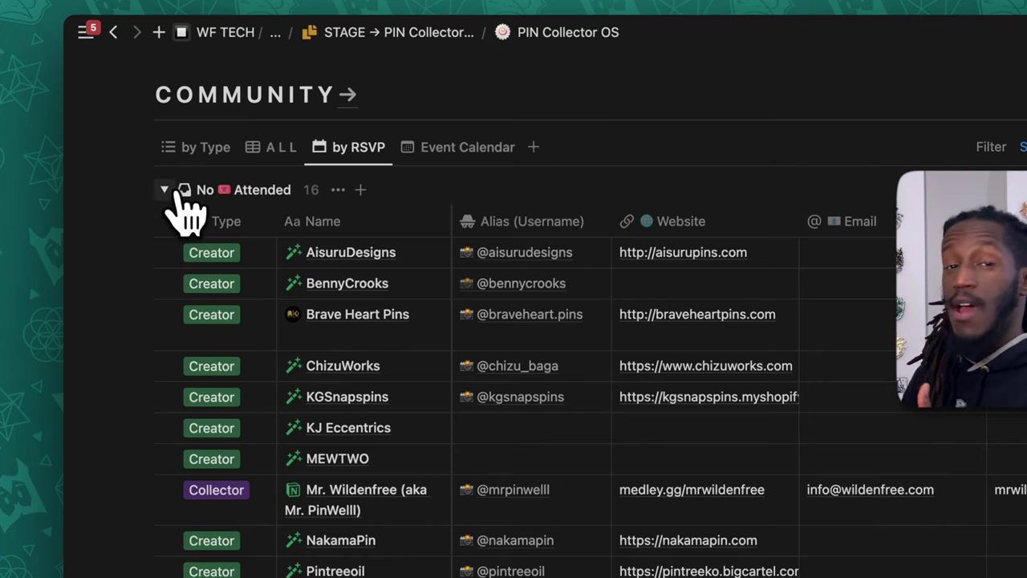
{"action": "left_click", "coordinate": [167, 192]}
{"action": "left_click", "coordinate": [168, 193]}
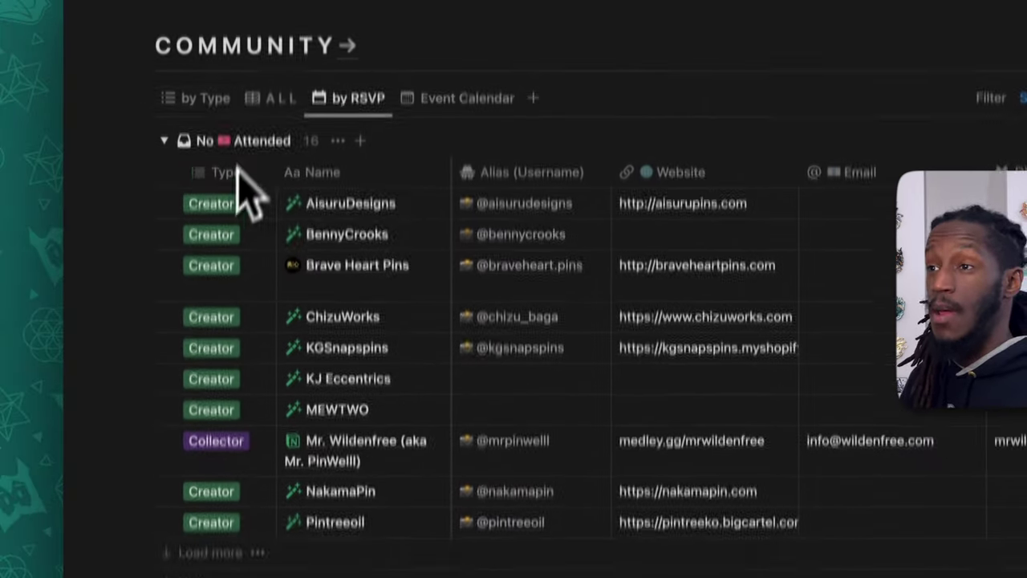
{"action": "left_click", "coordinate": [228, 148]}
Step: Open the entry in the Collector group and view the pins available to link under Collab Pin(s)
{"action": "scroll", "coordinate": [509, 328], "scroll_direction": "down", "scroll_amount": 4}
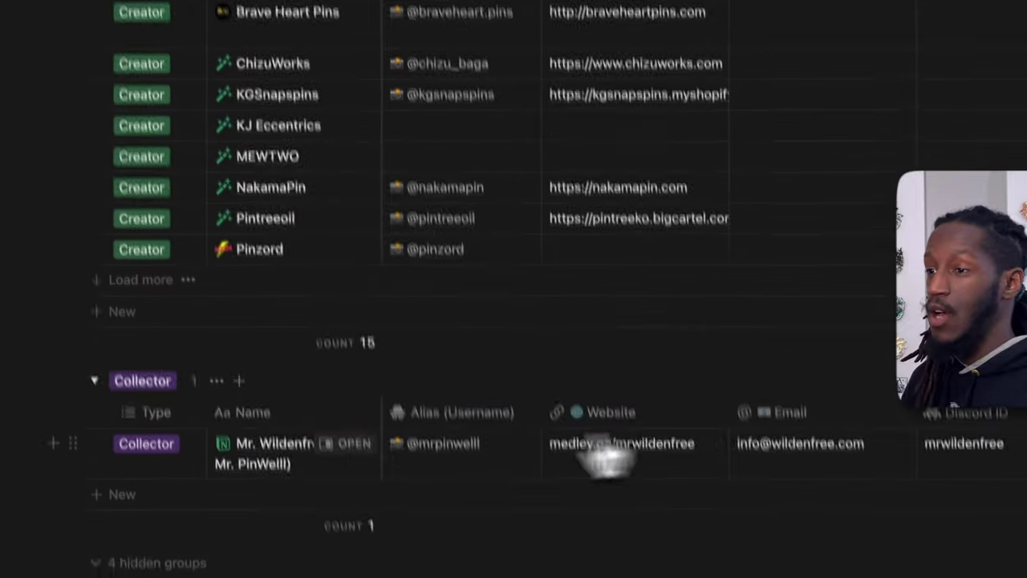
{"action": "left_click", "coordinate": [340, 408]}
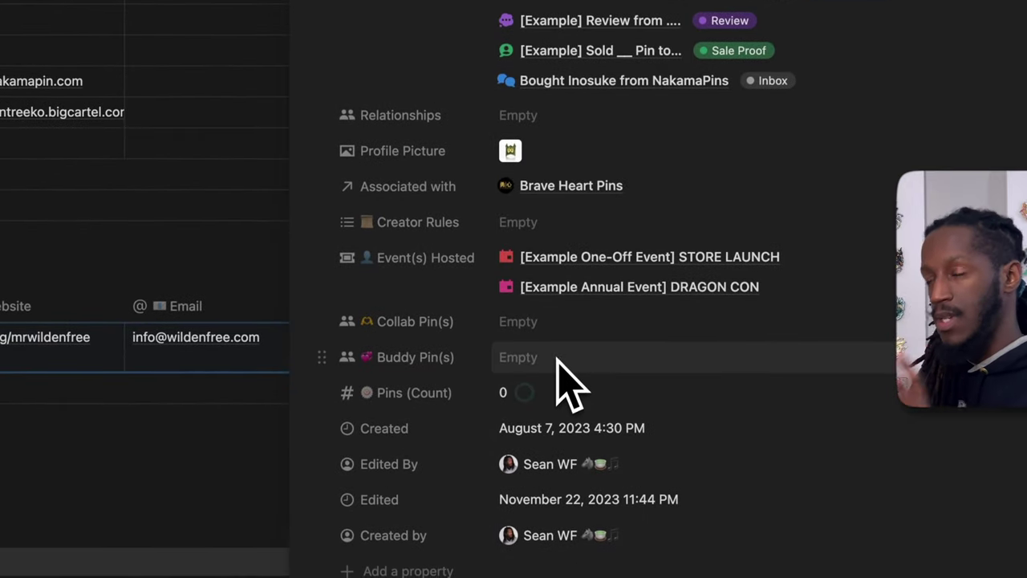
{"action": "scroll", "coordinate": [560, 361], "scroll_direction": "down", "scroll_amount": 3}
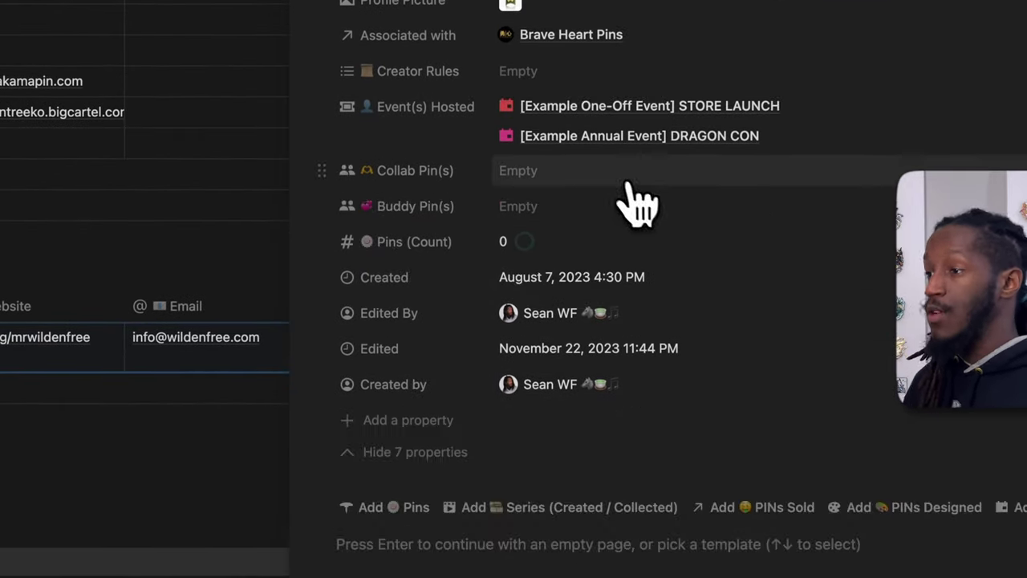
{"action": "left_click", "coordinate": [623, 201]}
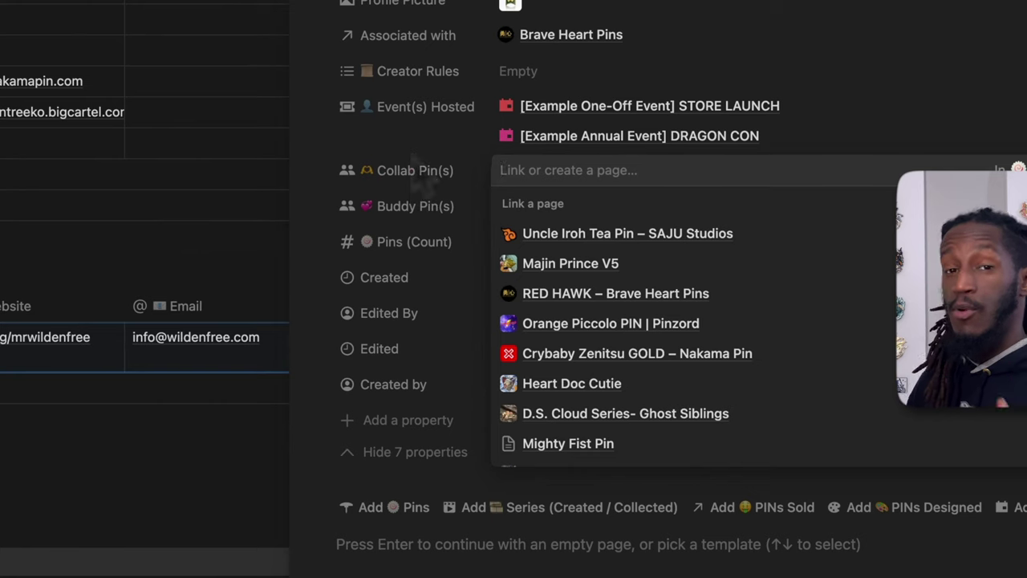
{"action": "left_click", "coordinate": [427, 184]}
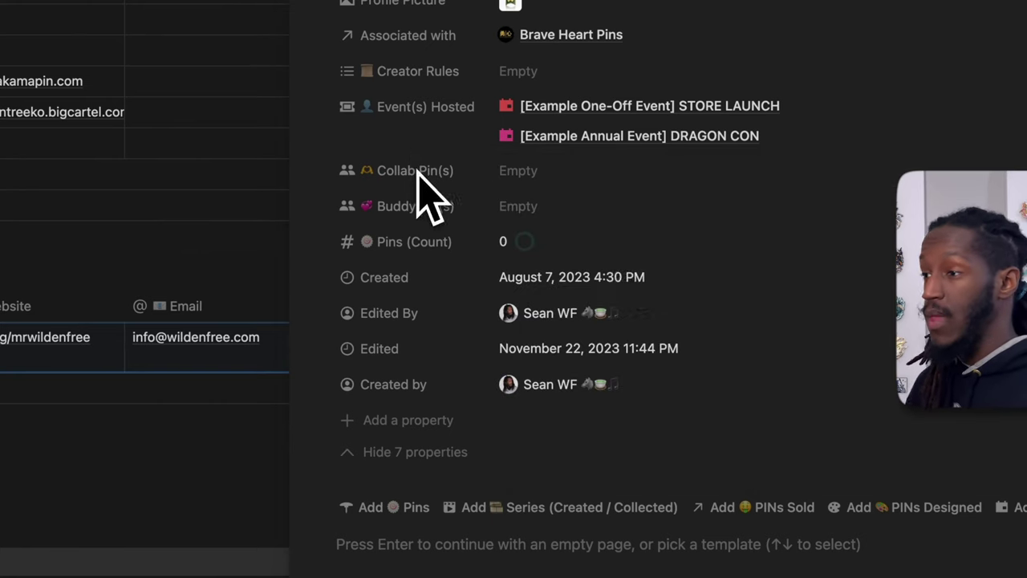
Step: View the pins available to link under Buddy Pin(s) in the collector's entry and reopen the Collab Pin(s) choices
{"action": "left_click", "coordinate": [446, 204]}
{"action": "key", "text": "Escape"}
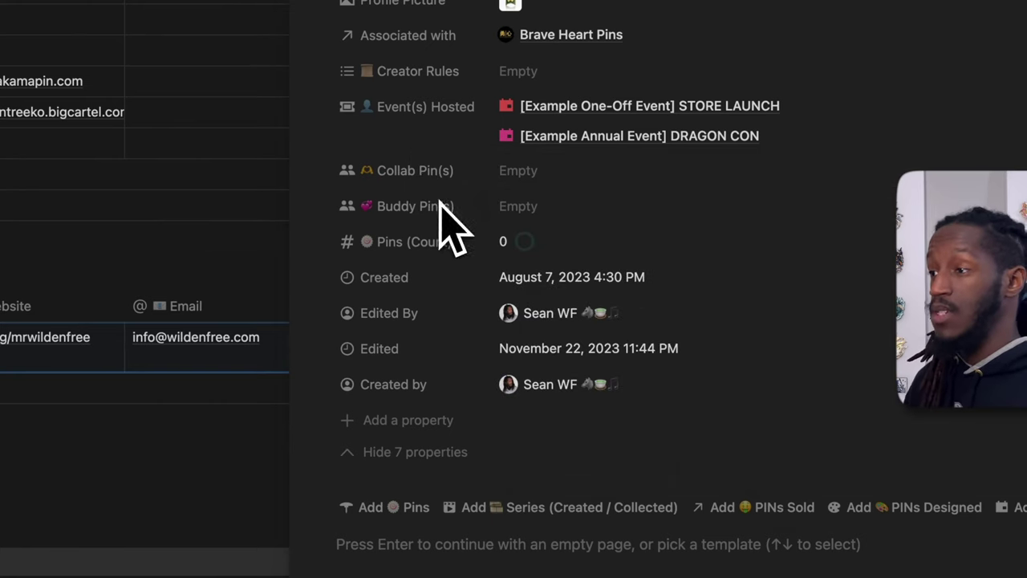
{"action": "left_click", "coordinate": [528, 209]}
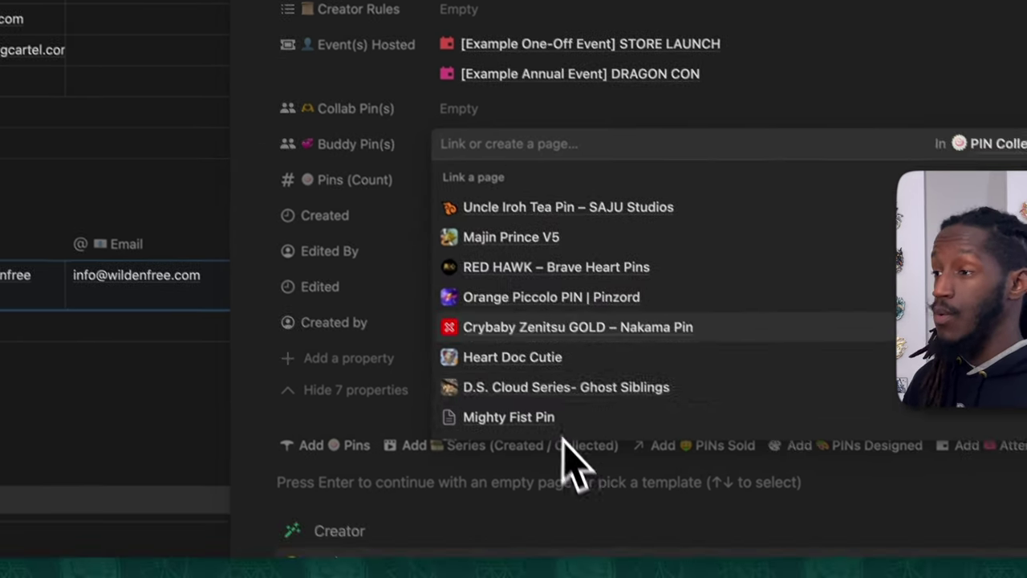
{"action": "scroll", "coordinate": [571, 466], "scroll_direction": "down", "scroll_amount": 5}
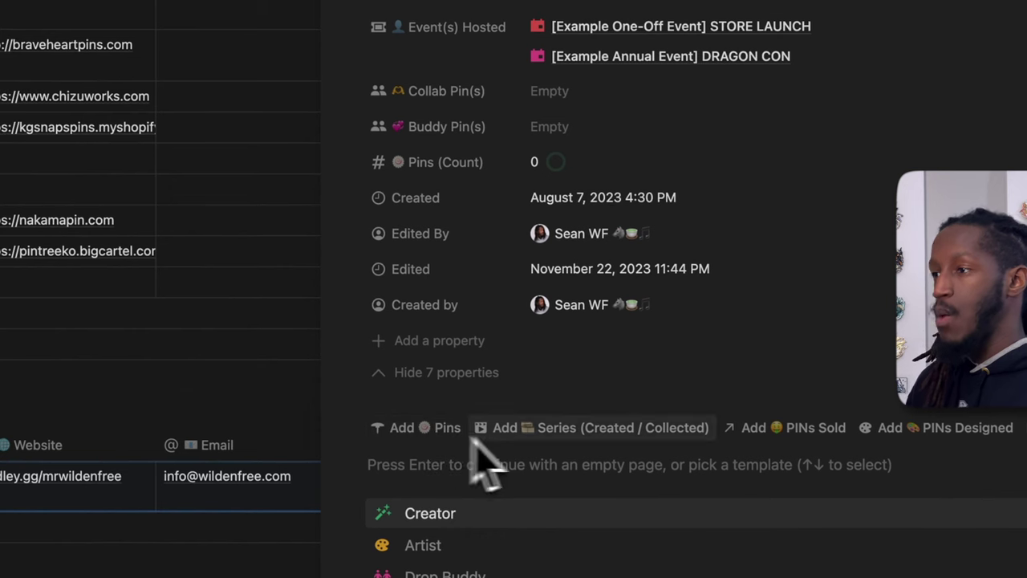
{"action": "left_click", "coordinate": [578, 92]}
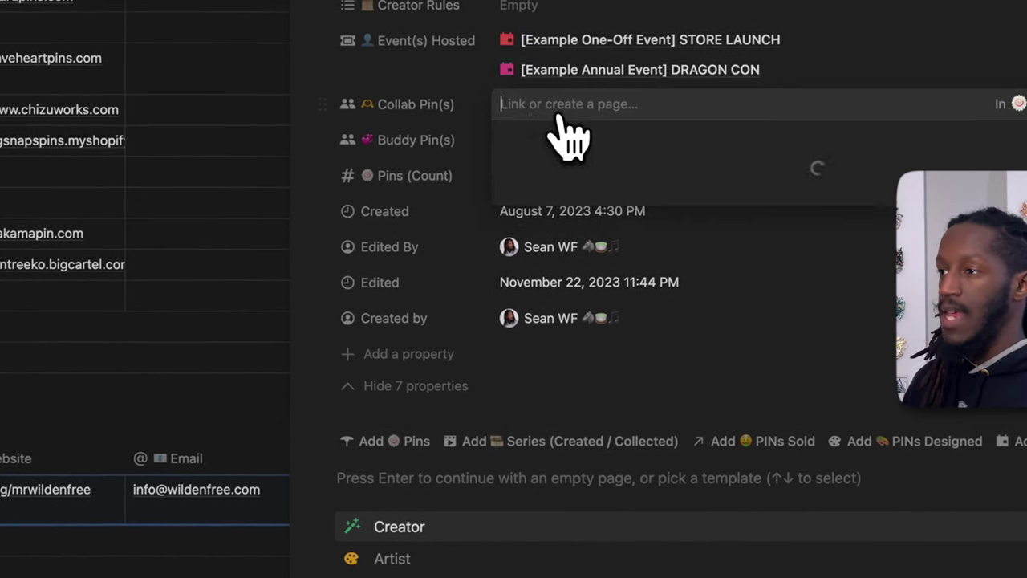
{"action": "left_click", "coordinate": [465, 140]}
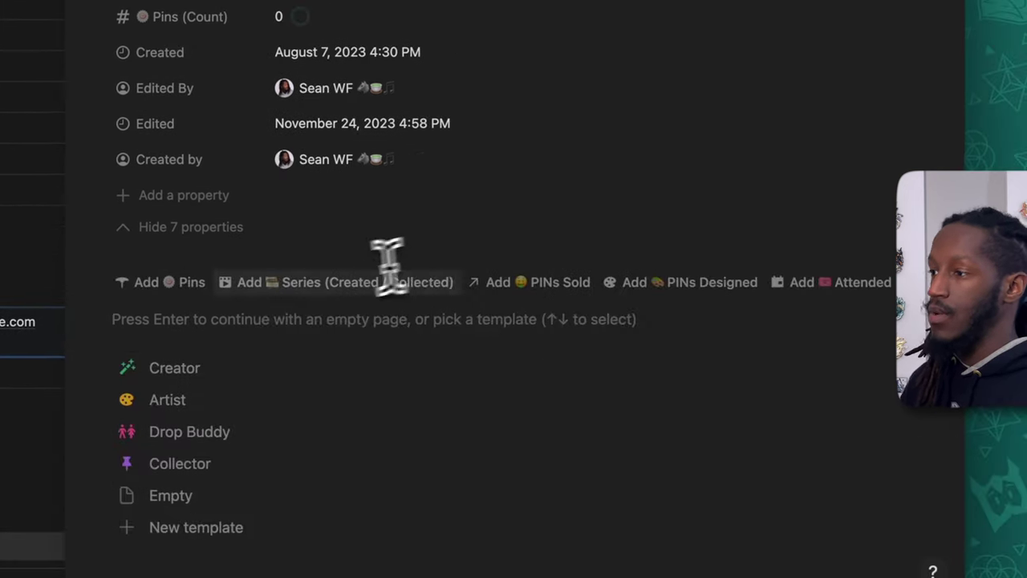
Step: Link the DRAGON CON annual event and the POP-UP SHOP one-off event under Attended in the collector's entry
{"action": "left_click", "coordinate": [842, 283]}
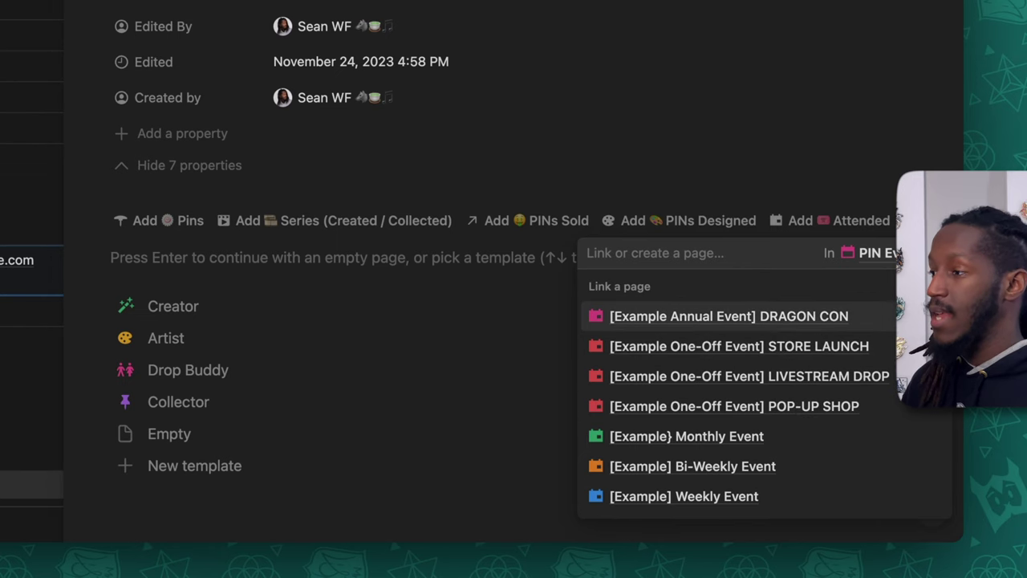
{"action": "key", "text": "Return"}
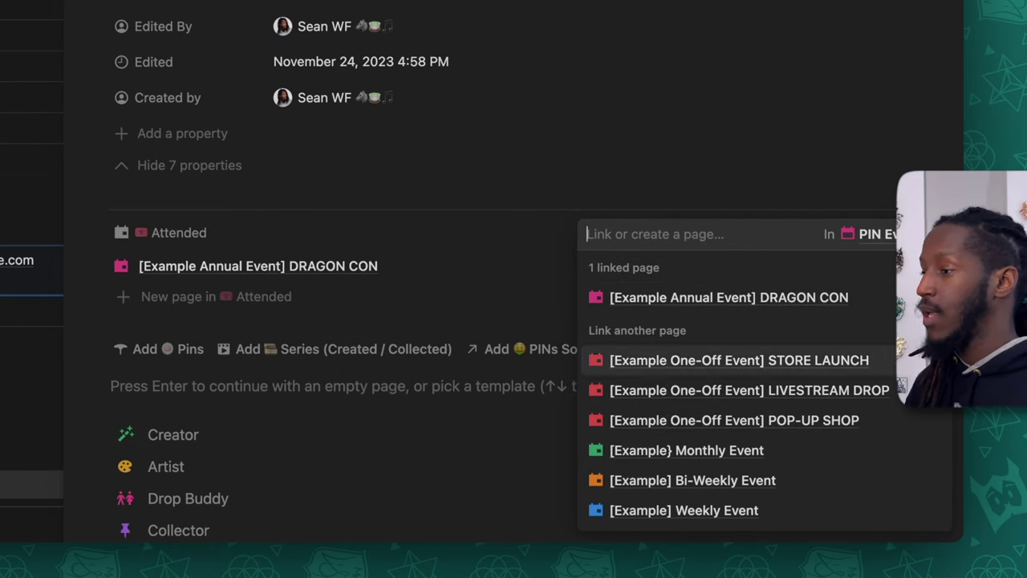
{"action": "left_click", "coordinate": [927, 424]}
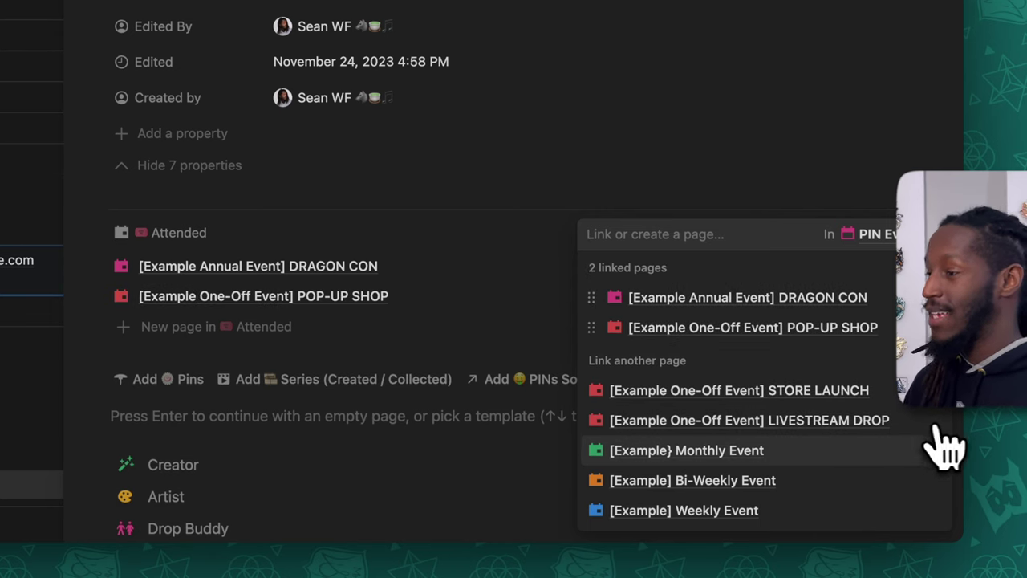
Step: Close the collector's entry and view the Community table by RSVP, examining the groups for the attended events
{"action": "left_click", "coordinate": [931, 422]}
{"action": "key", "text": "Escape"}
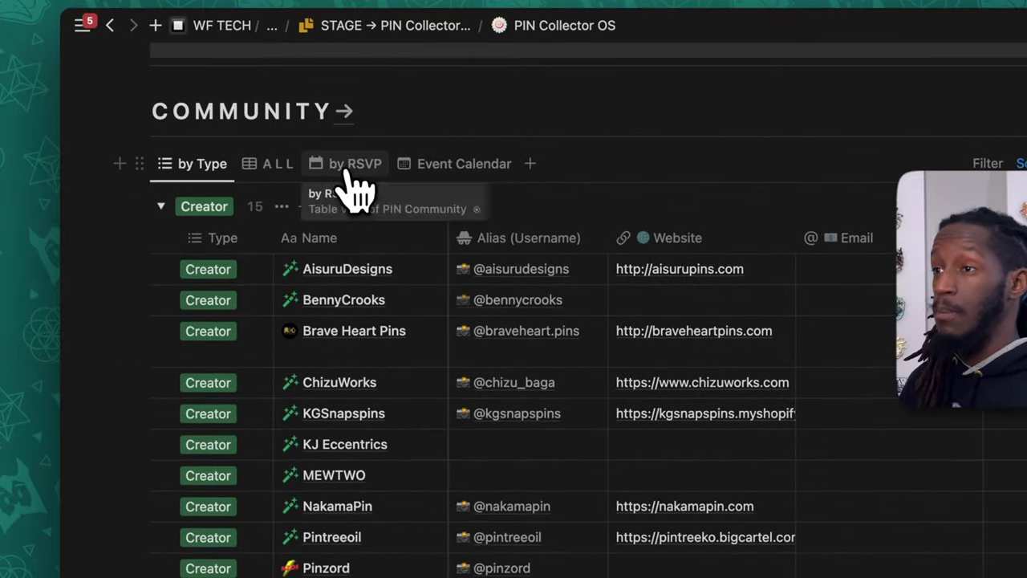
{"action": "left_click", "coordinate": [349, 171]}
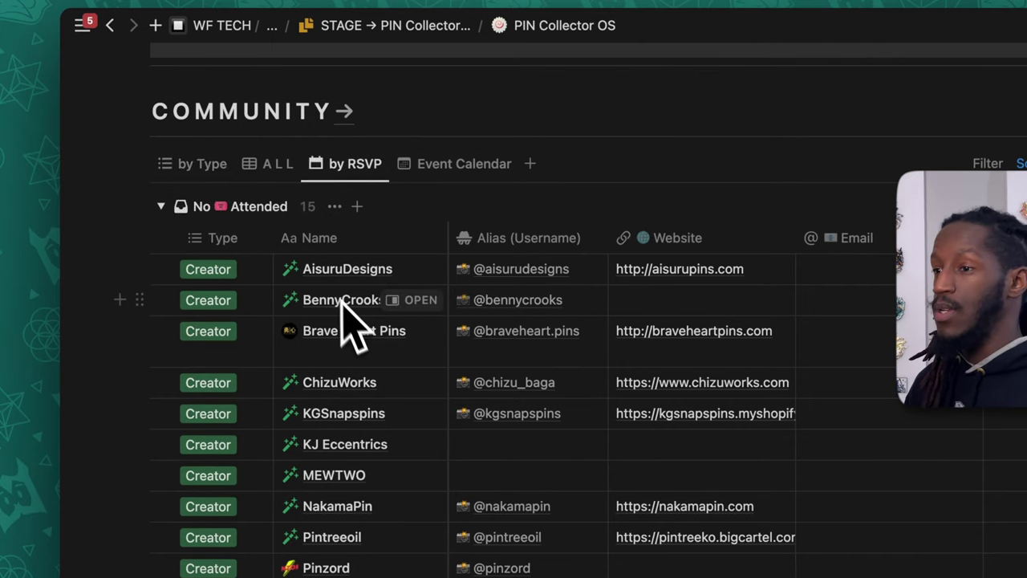
{"action": "scroll", "coordinate": [345, 313], "scroll_direction": "down", "scroll_amount": 10}
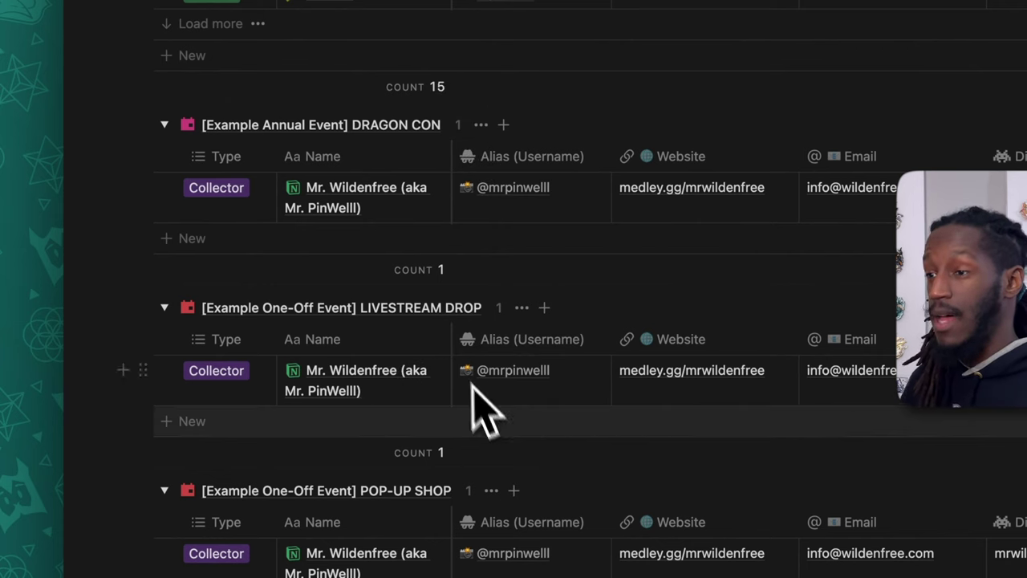
{"action": "scroll", "coordinate": [488, 451], "scroll_direction": "down", "scroll_amount": 1}
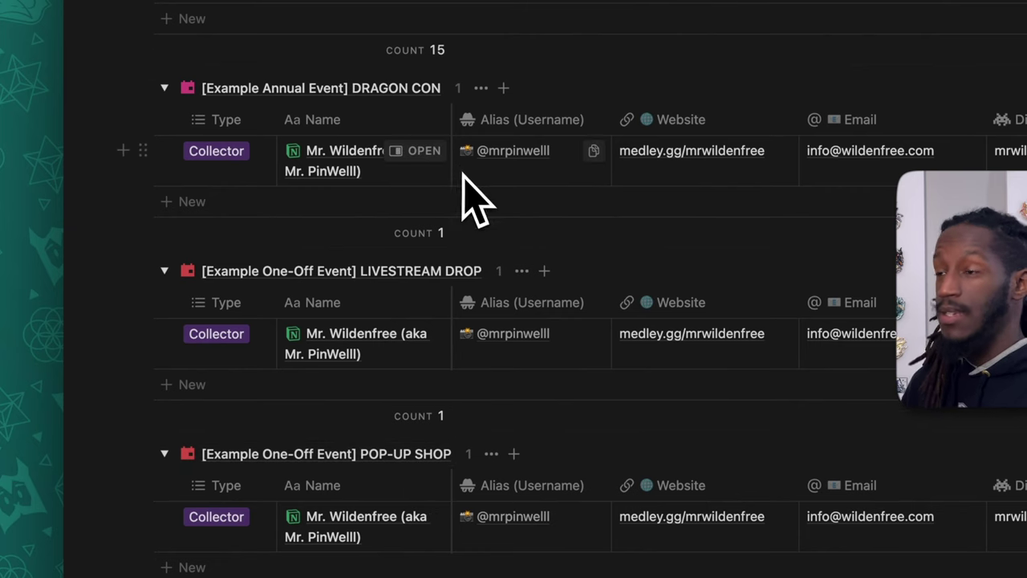
Step: Collapse the No Attended, DRAGON CON, LIVESTREAM DROP and POP-UP SHOP groups in the Community by RSVP view
{"action": "scroll", "coordinate": [461, 193], "scroll_direction": "up", "scroll_amount": 5}
{"action": "left_click", "coordinate": [163, 217]}
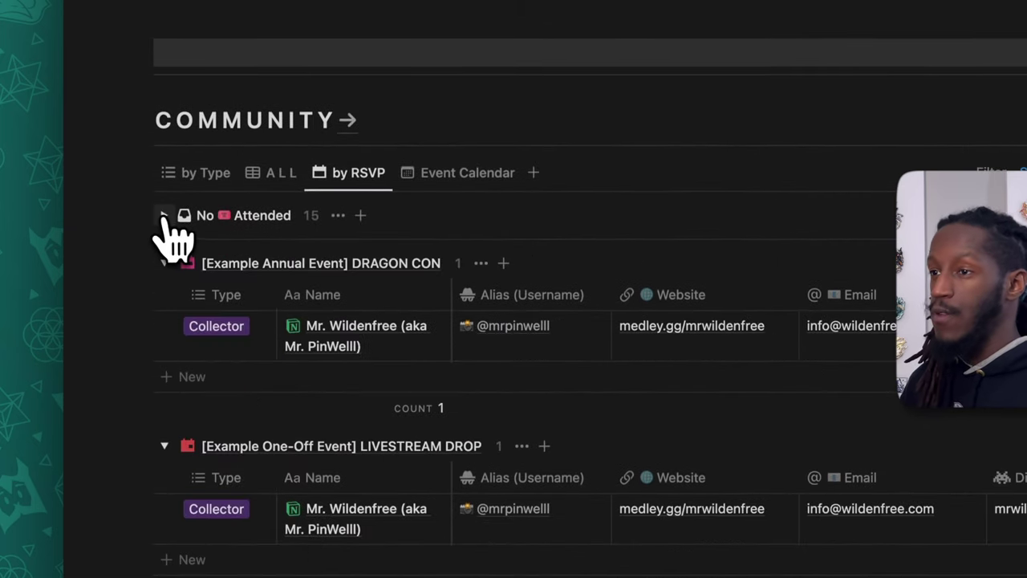
{"action": "left_click", "coordinate": [164, 263]}
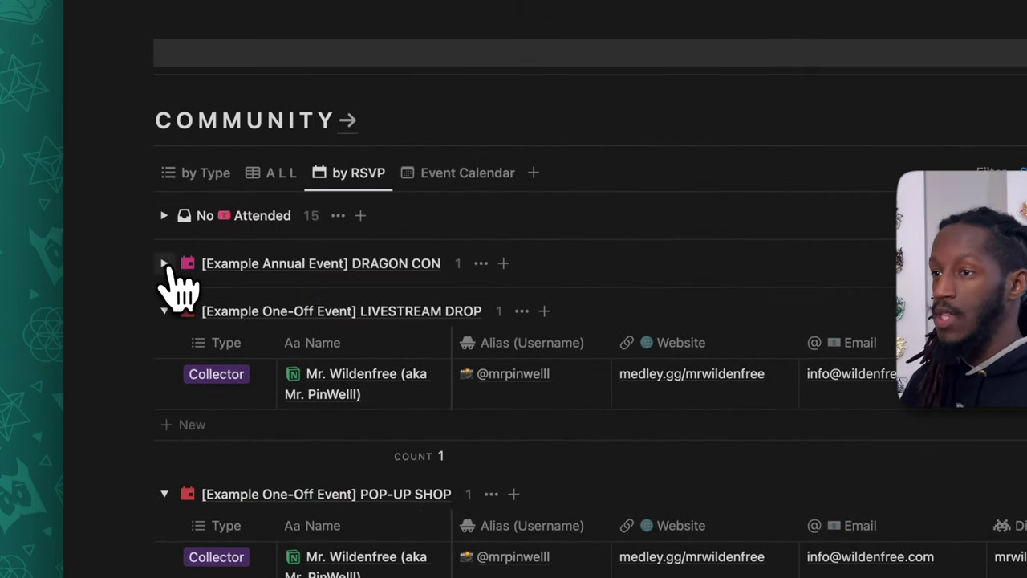
{"action": "left_click", "coordinate": [165, 310]}
{"action": "left_click", "coordinate": [165, 358]}
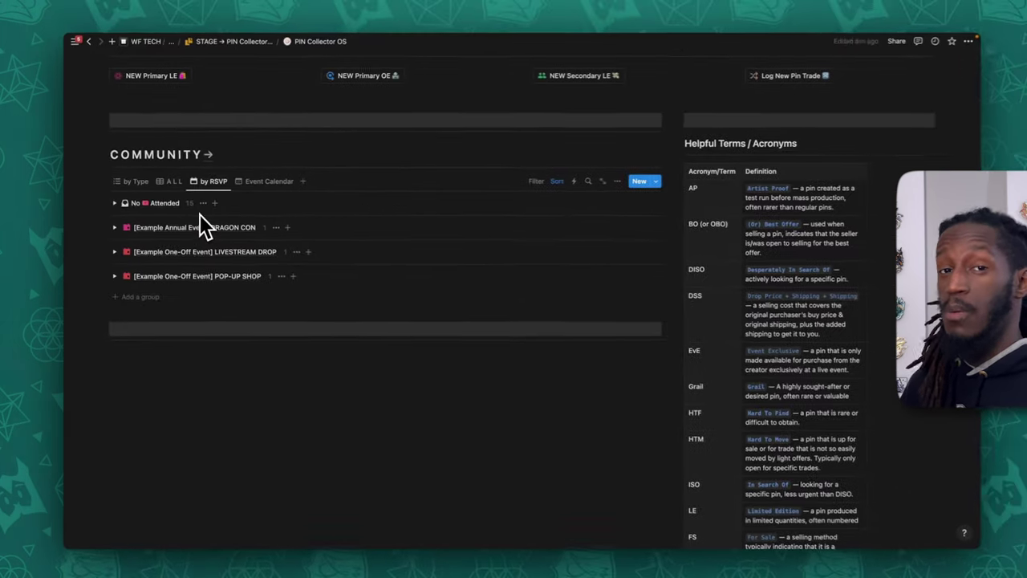
Step: View the Community Event Calendar and the dashboard's Events This Week, and return the dashboard to Upcoming Drops
{"action": "left_click", "coordinate": [253, 181]}
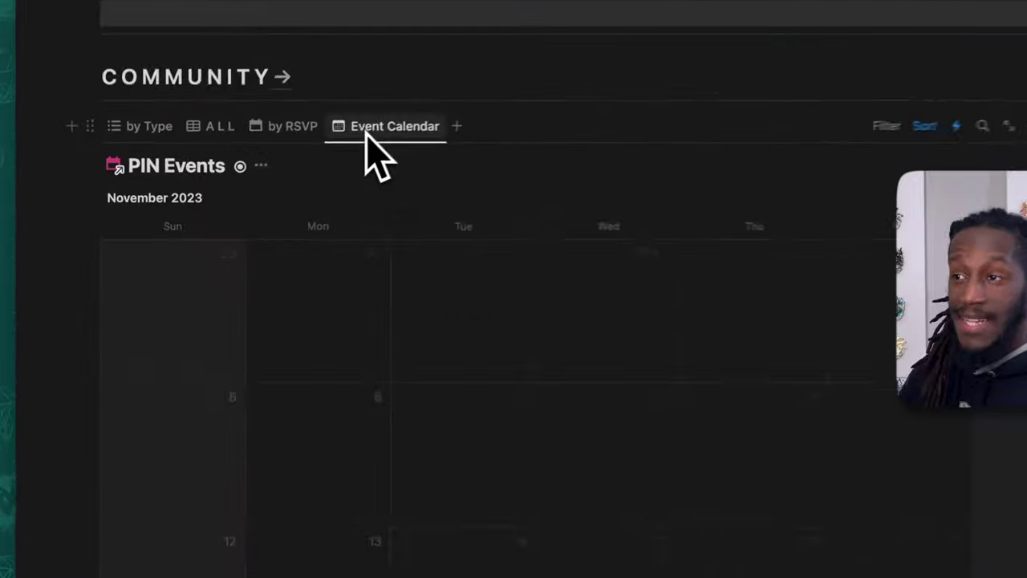
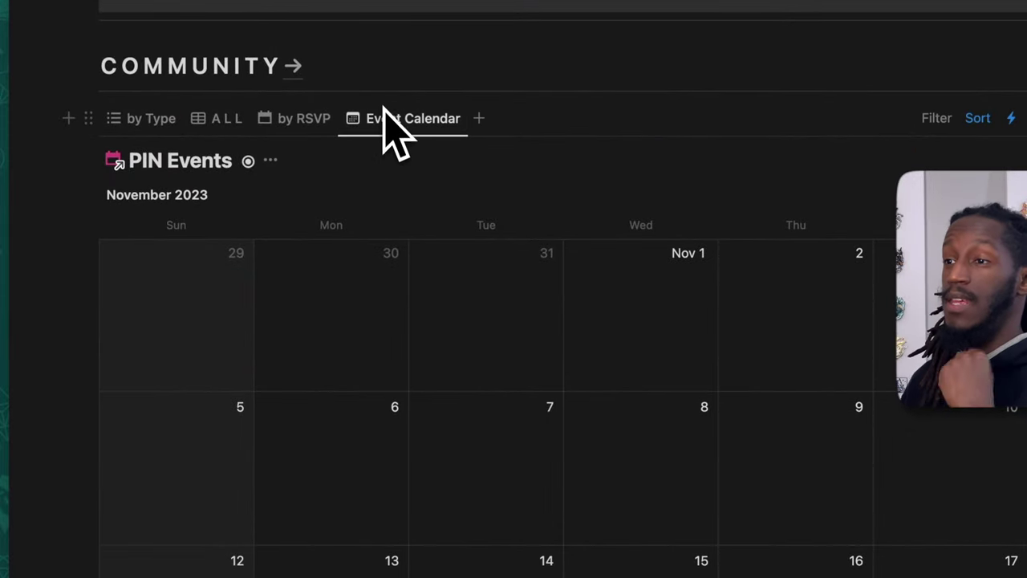
{"action": "scroll", "coordinate": [361, 128], "scroll_direction": "up", "scroll_amount": 5}
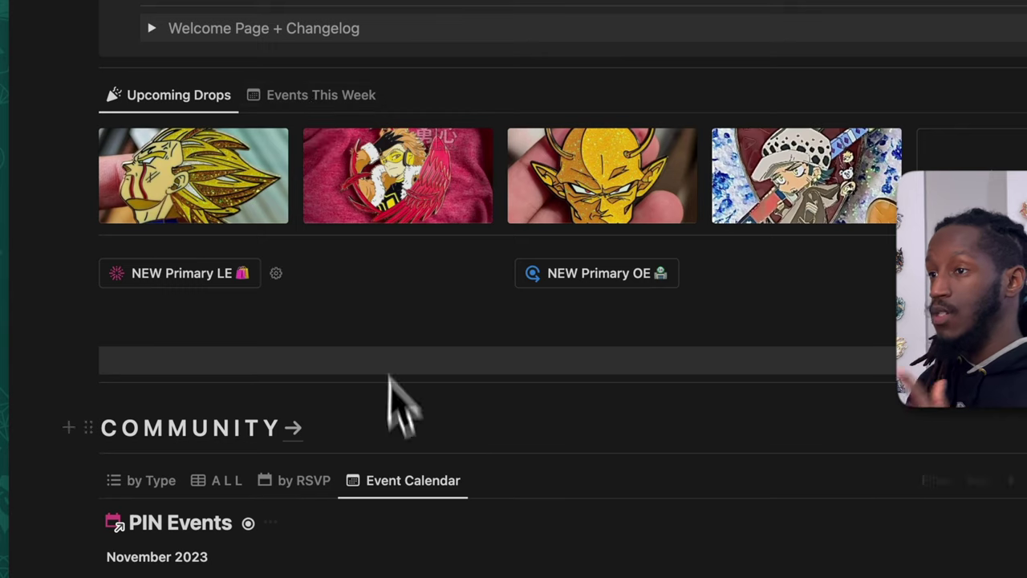
{"action": "left_click", "coordinate": [329, 97]}
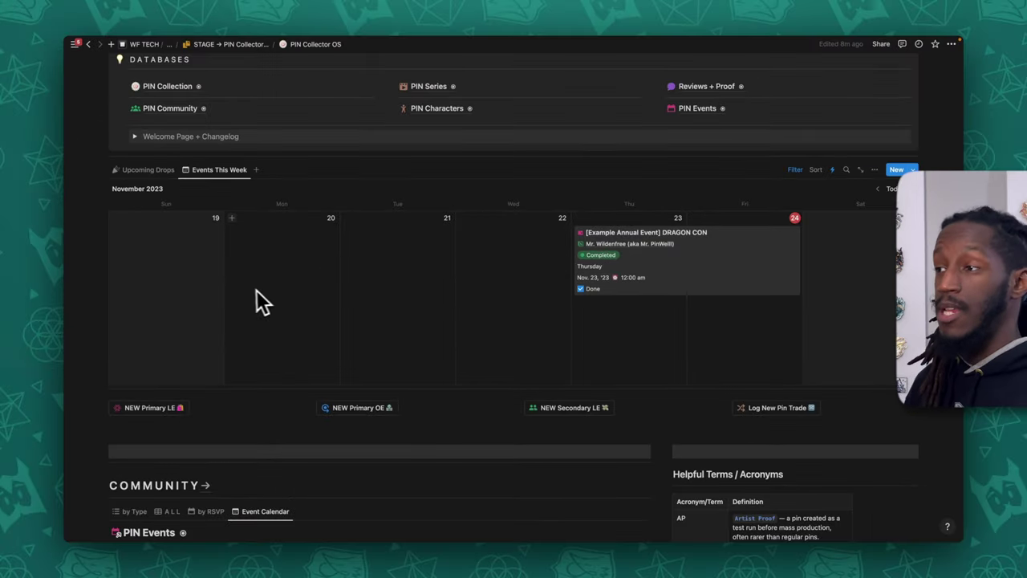
{"action": "left_click", "coordinate": [148, 169]}
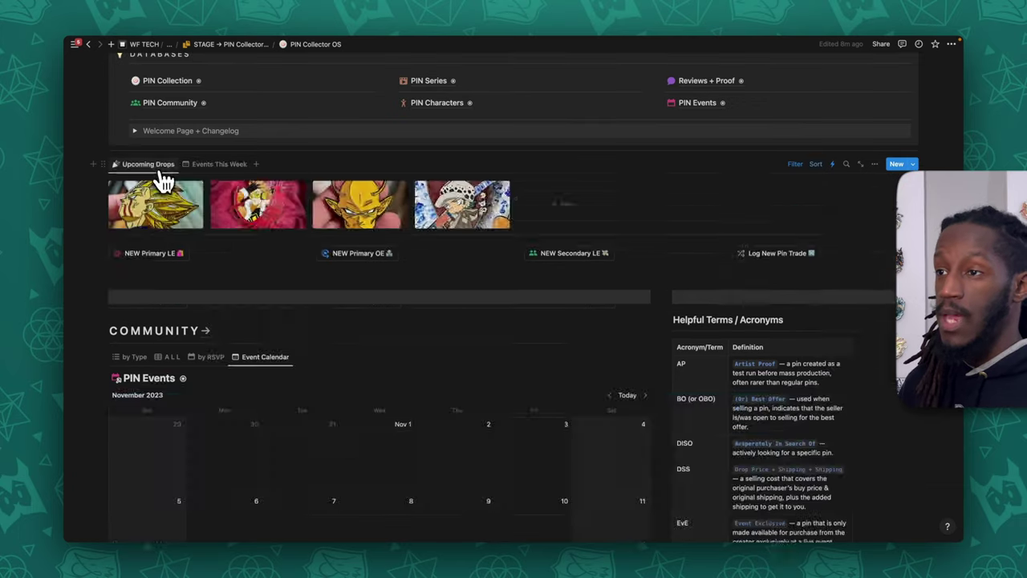
Step: Examine the PIN Events calendar for November and December 2023, and return the Community section to by Type
{"action": "scroll", "coordinate": [333, 288], "scroll_direction": "down", "scroll_amount": 5}
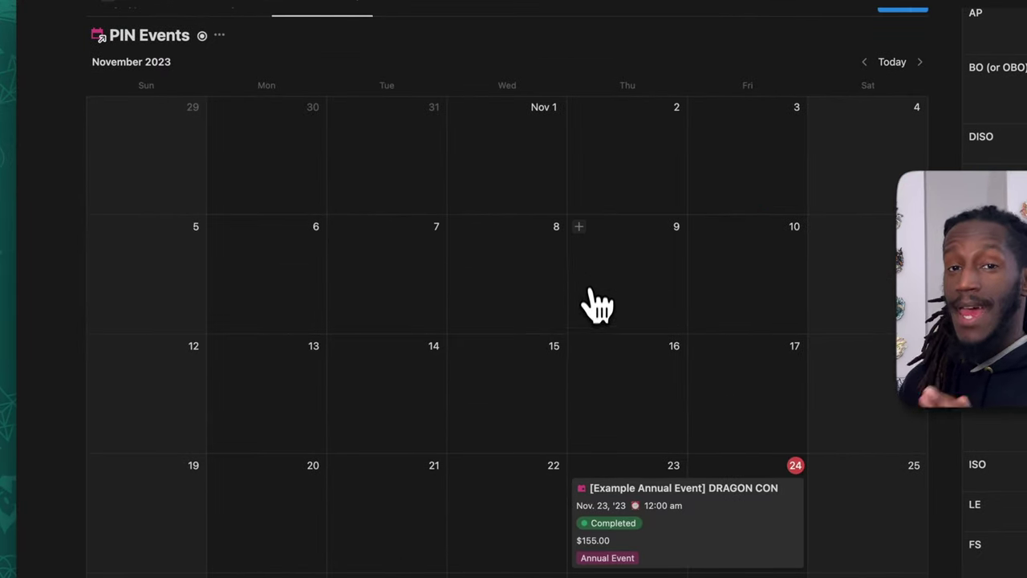
{"action": "scroll", "coordinate": [594, 313], "scroll_direction": "down", "scroll_amount": 1}
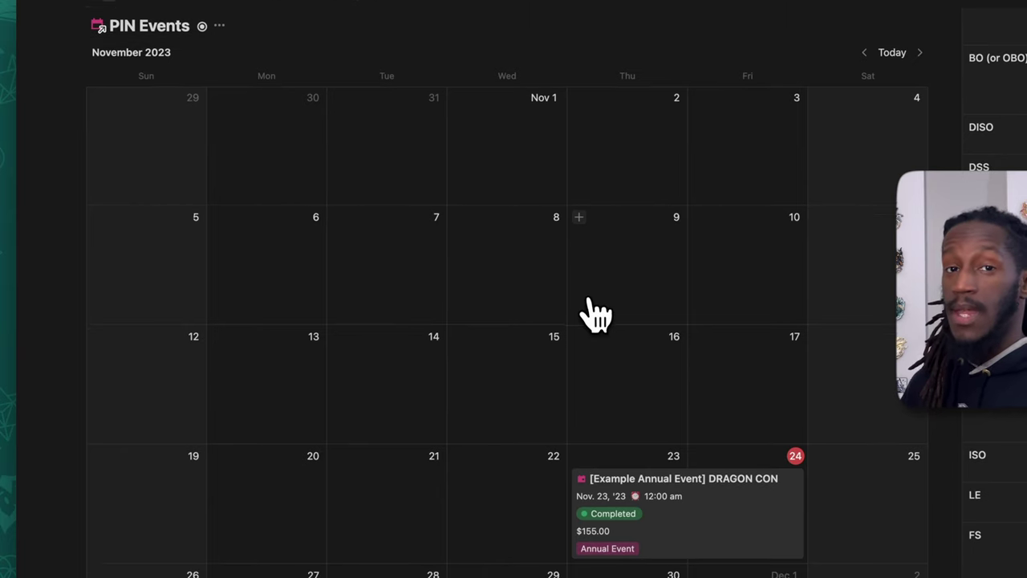
{"action": "left_click", "coordinate": [920, 54]}
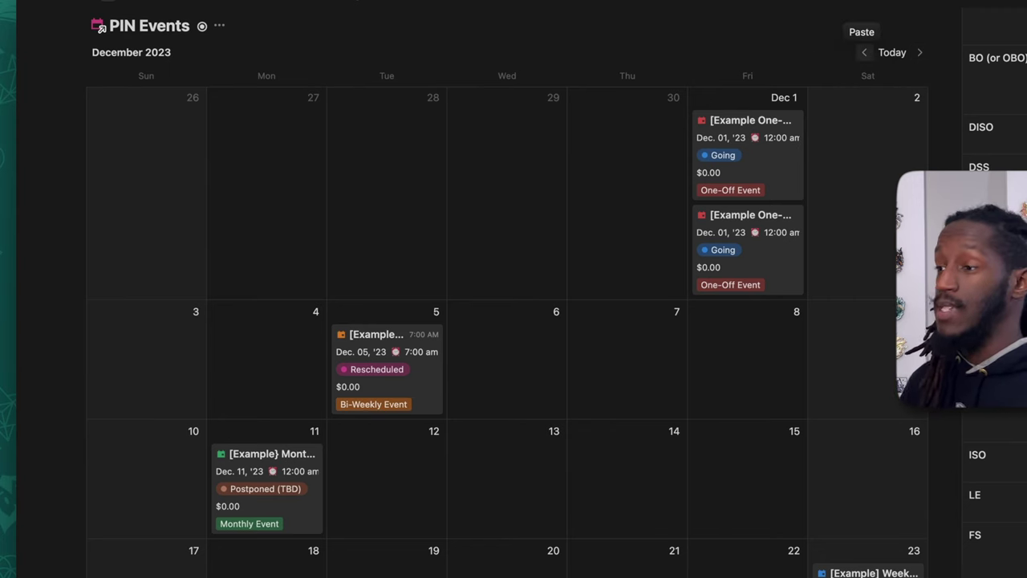
{"action": "scroll", "coordinate": [866, 64], "scroll_direction": "up", "scroll_amount": 2}
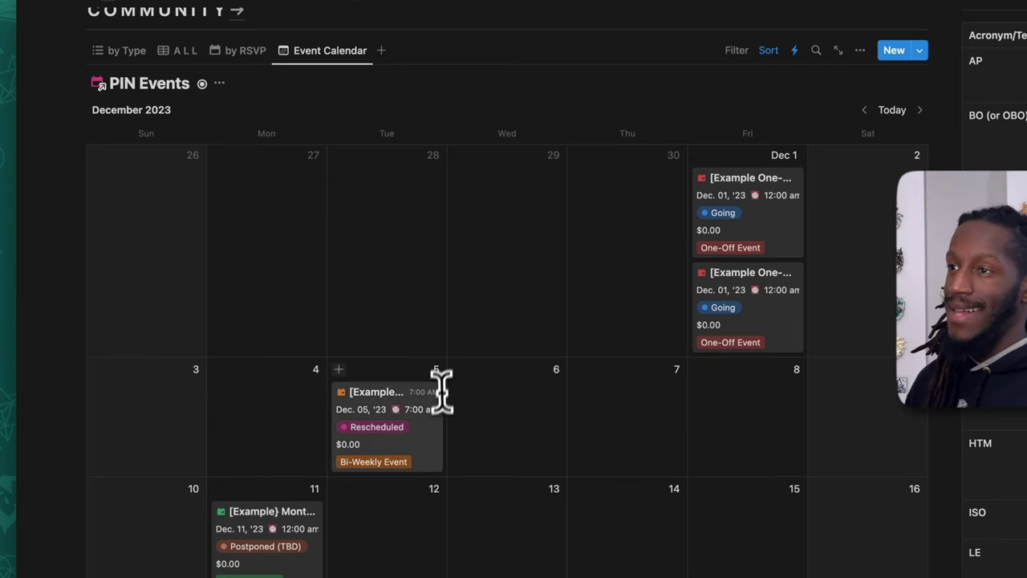
{"action": "scroll", "coordinate": [442, 393], "scroll_direction": "up", "scroll_amount": 2}
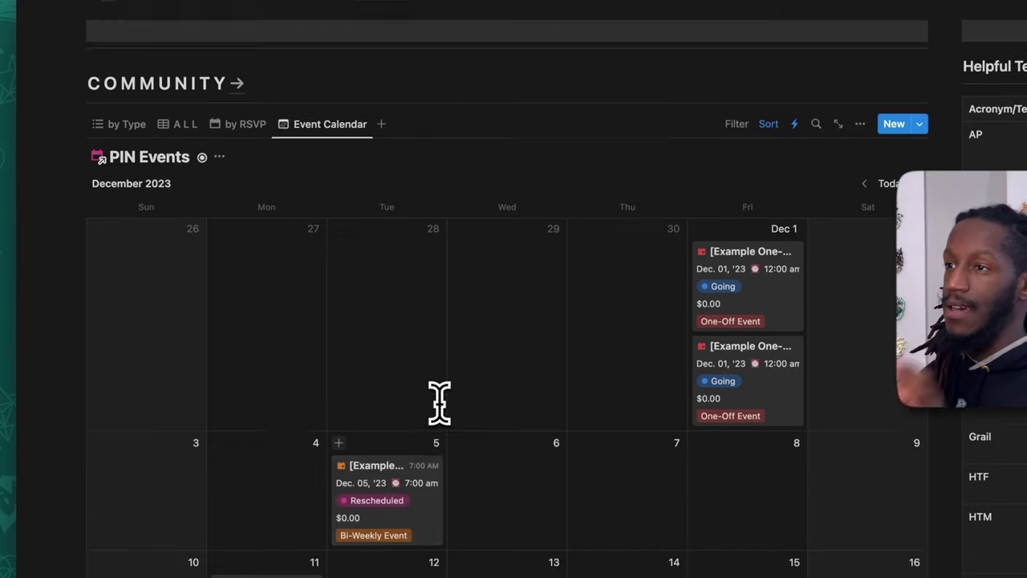
{"action": "left_click", "coordinate": [129, 124]}
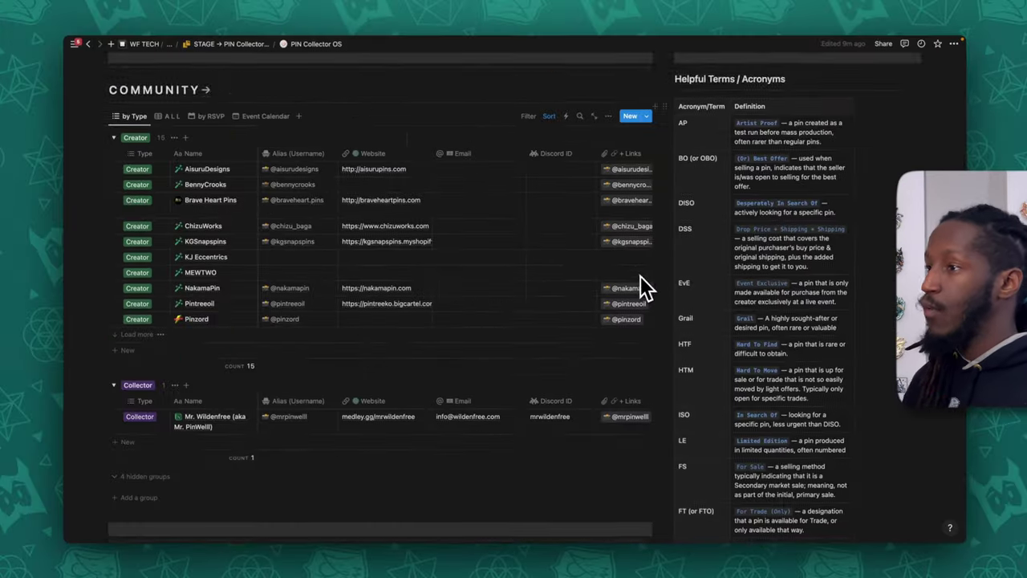
Step: View the pins in the Latest Pins section's Recent Gallery and Upcoming Drops views
{"action": "scroll", "coordinate": [642, 288], "scroll_direction": "down", "scroll_amount": 10}
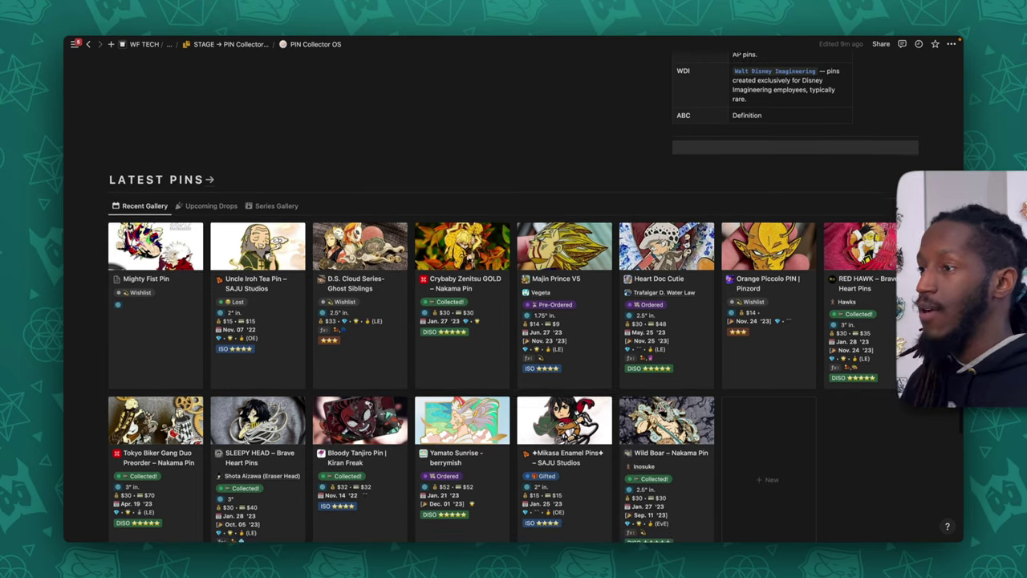
{"action": "scroll", "coordinate": [650, 272], "scroll_direction": "down", "scroll_amount": 5}
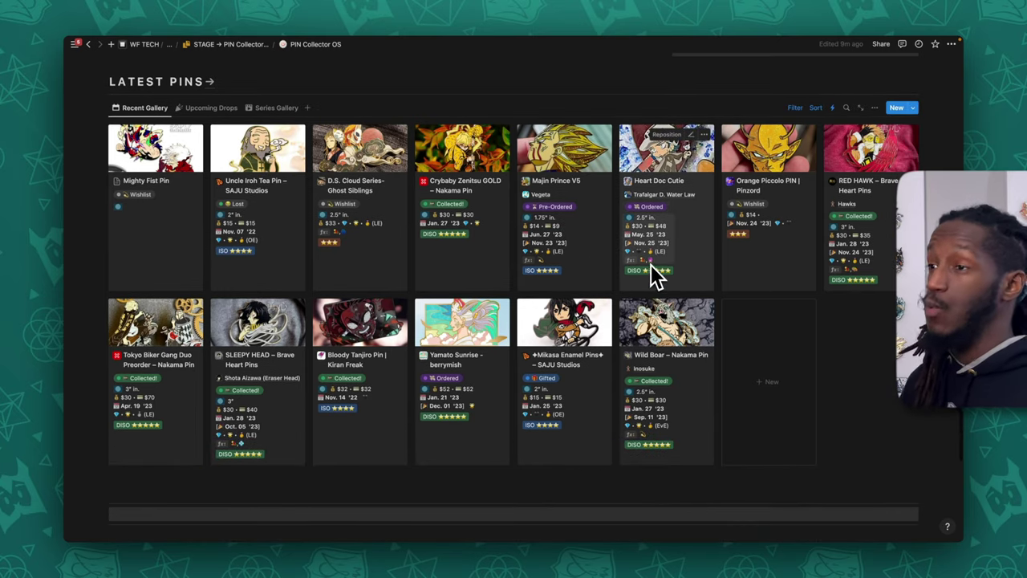
{"action": "scroll", "coordinate": [651, 273], "scroll_direction": "up", "scroll_amount": 1}
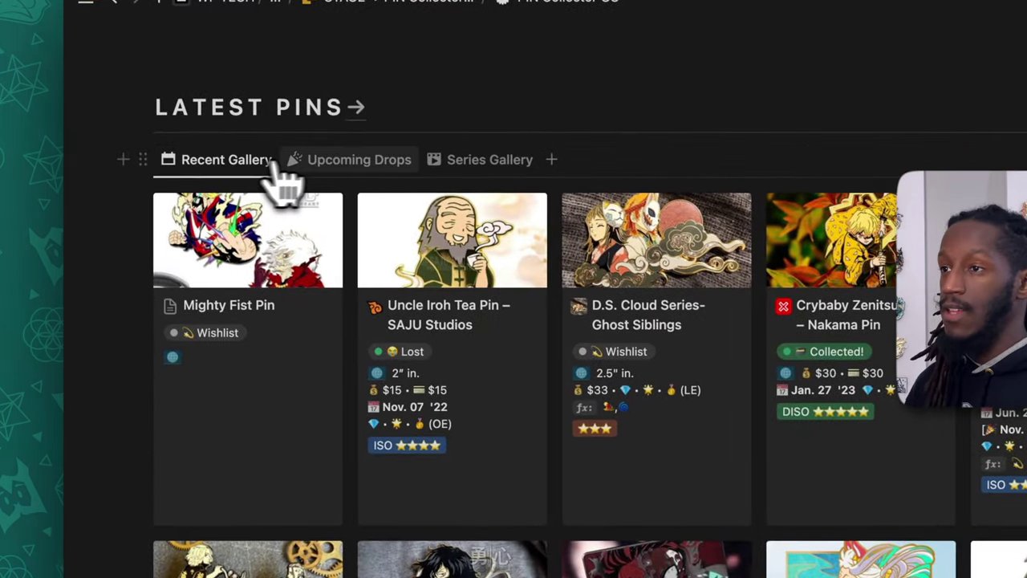
{"action": "left_click", "coordinate": [331, 160]}
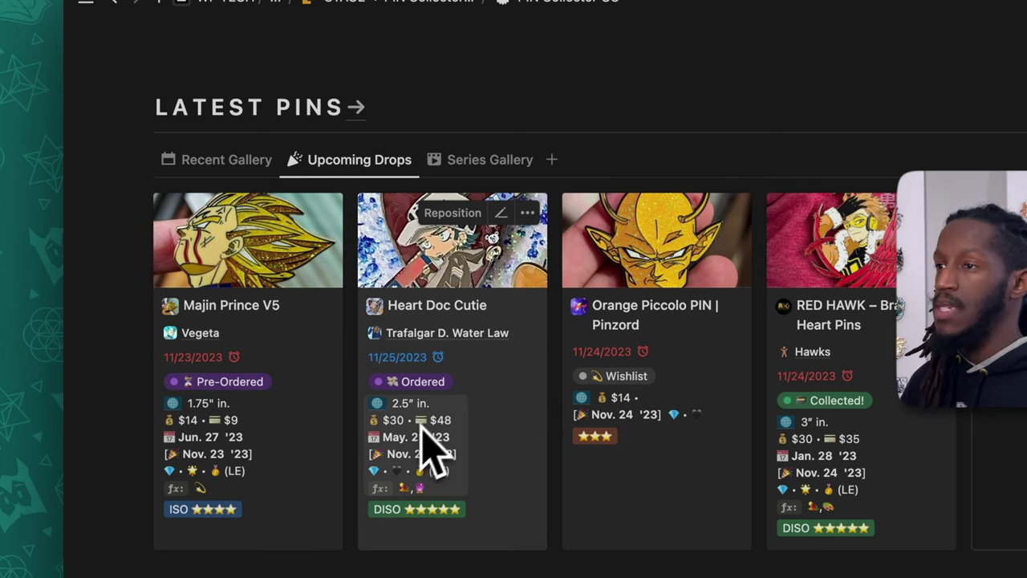
Step: Show Latest Pins as Series Gallery and collapse the Demon Slayer, DragonBall Z, My Hero Academia and One Piece groups
{"action": "left_click", "coordinate": [493, 170]}
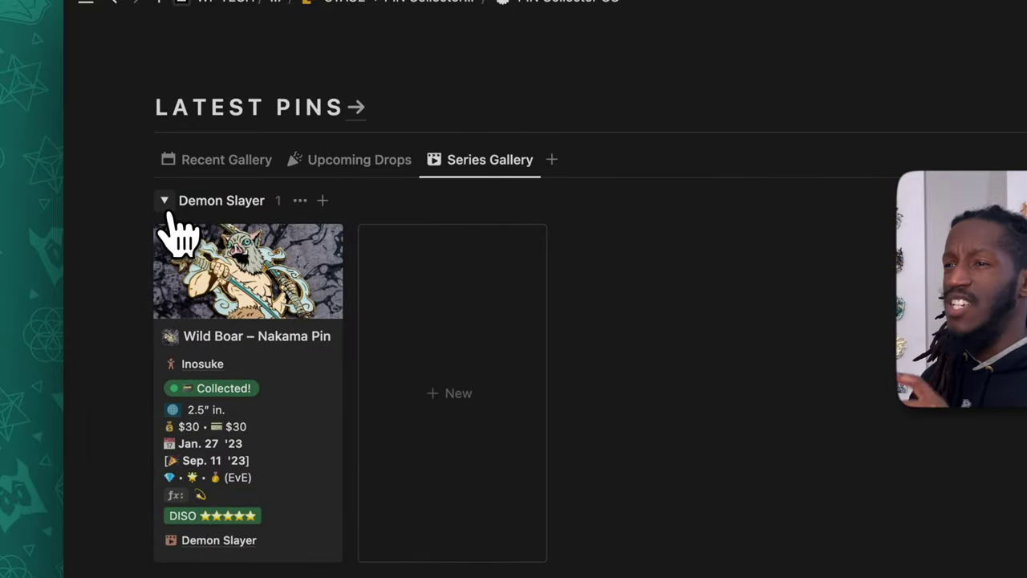
{"action": "left_click", "coordinate": [165, 202]}
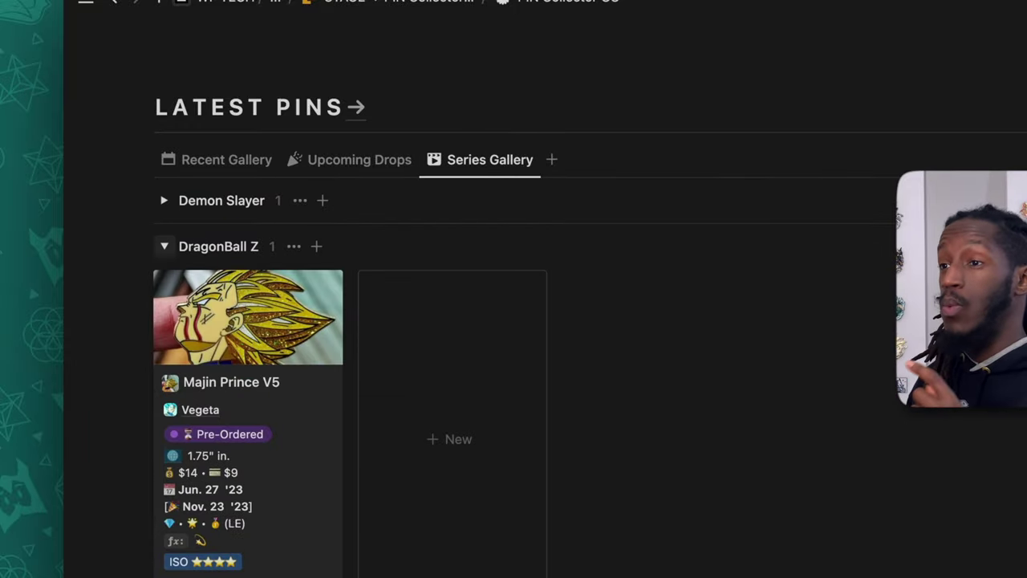
{"action": "left_click", "coordinate": [163, 246]}
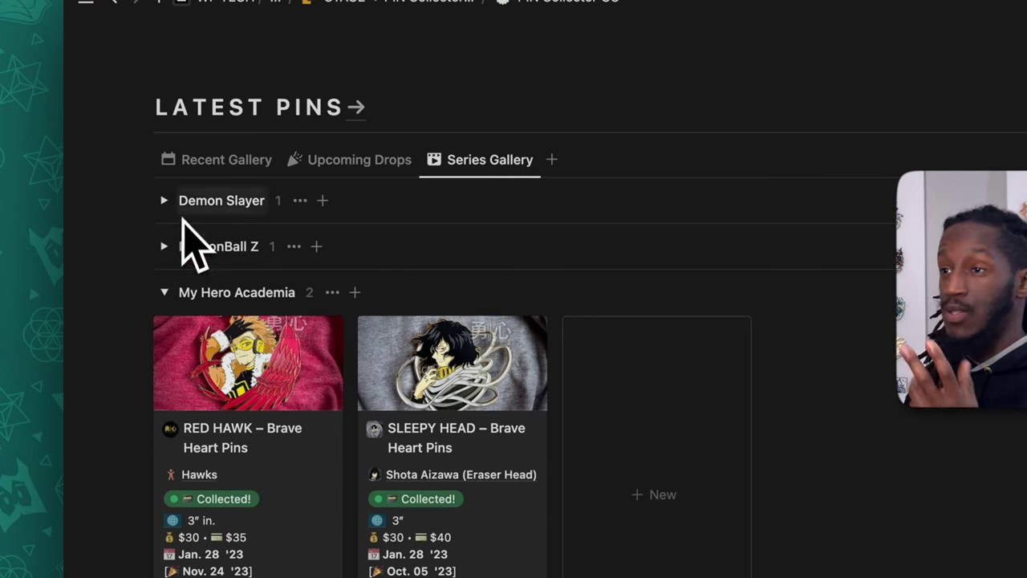
{"action": "left_click", "coordinate": [169, 297]}
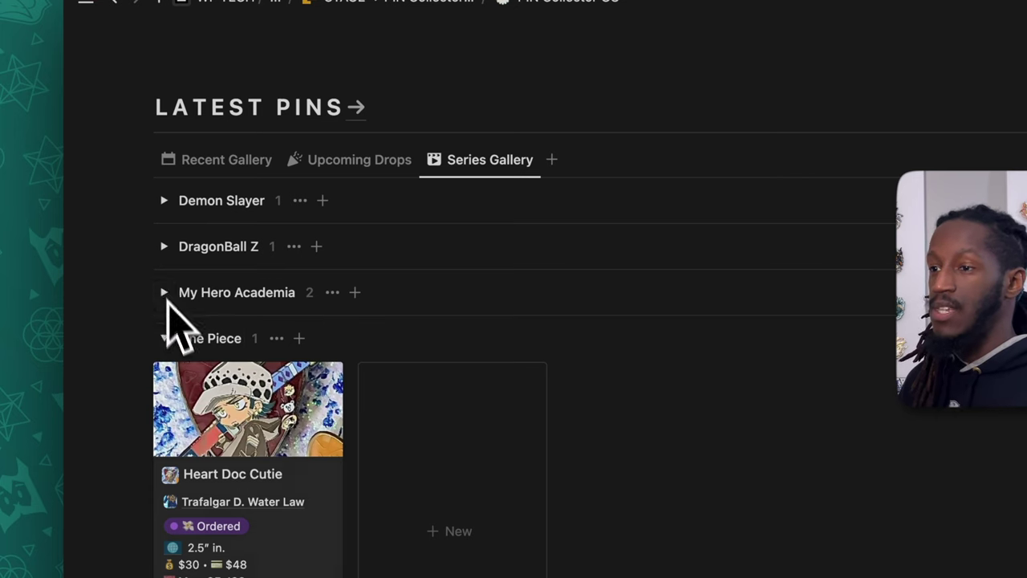
{"action": "scroll", "coordinate": [241, 458], "scroll_direction": "down", "scroll_amount": 5}
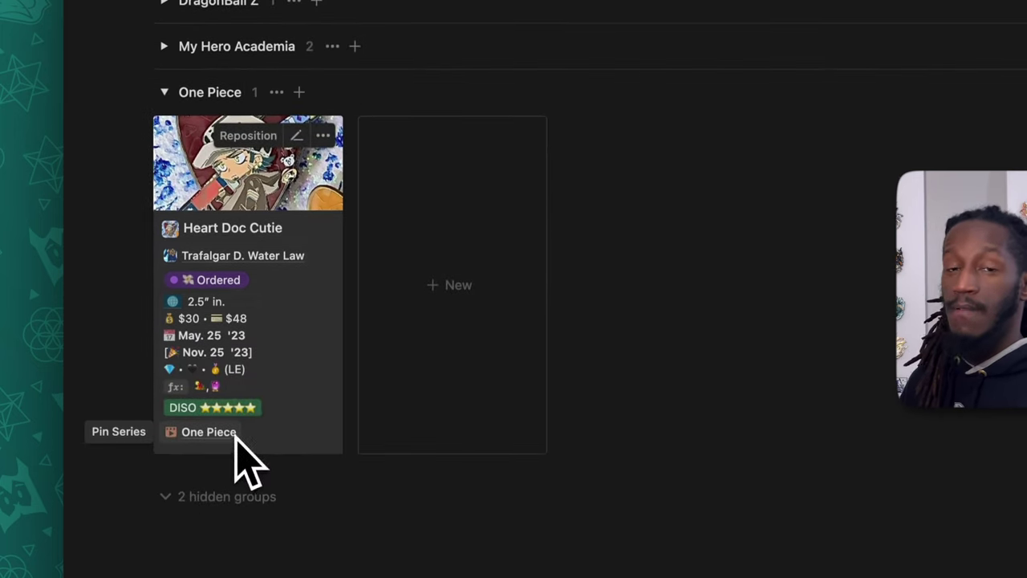
{"action": "scroll", "coordinate": [241, 321], "scroll_direction": "up", "scroll_amount": 5}
{"action": "left_click", "coordinate": [181, 273]}
Step: Examine the creator links in the template's footer and return to the DATABASES section of the page
{"action": "scroll", "coordinate": [401, 294], "scroll_direction": "down", "scroll_amount": 3}
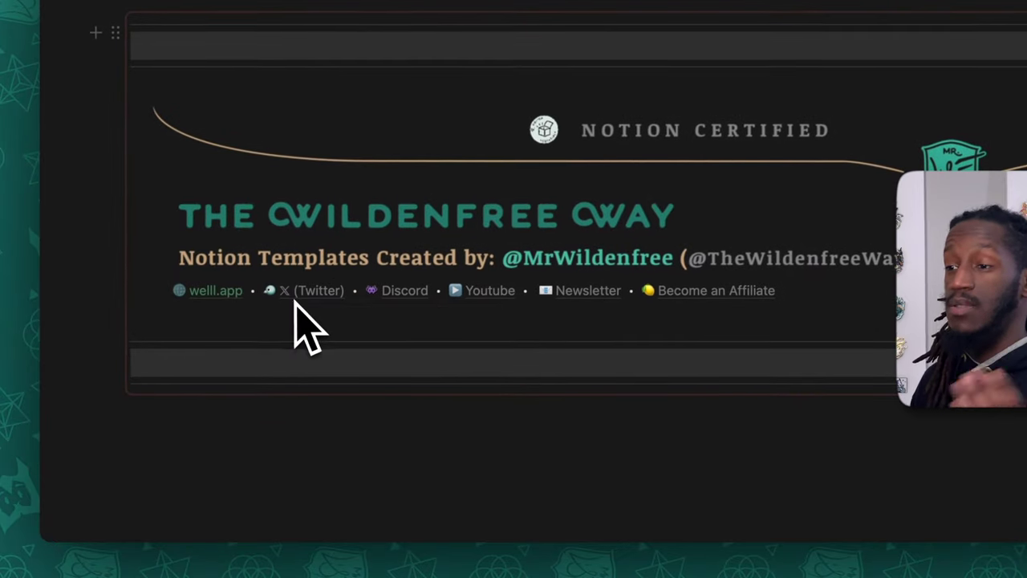
{"action": "mouse_move", "coordinate": [503, 299]}
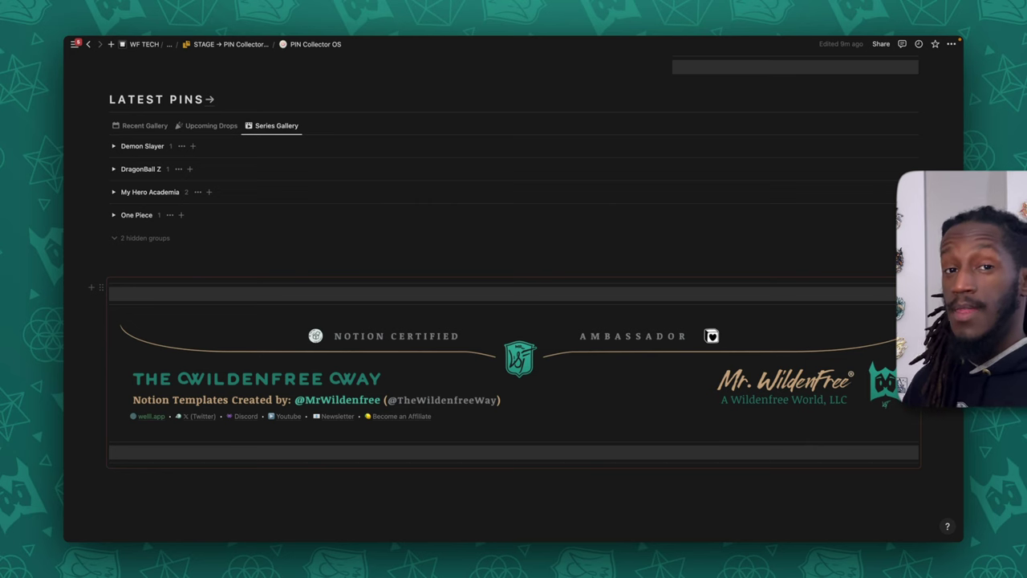
{"action": "scroll", "coordinate": [669, 432], "scroll_direction": "up", "scroll_amount": 15}
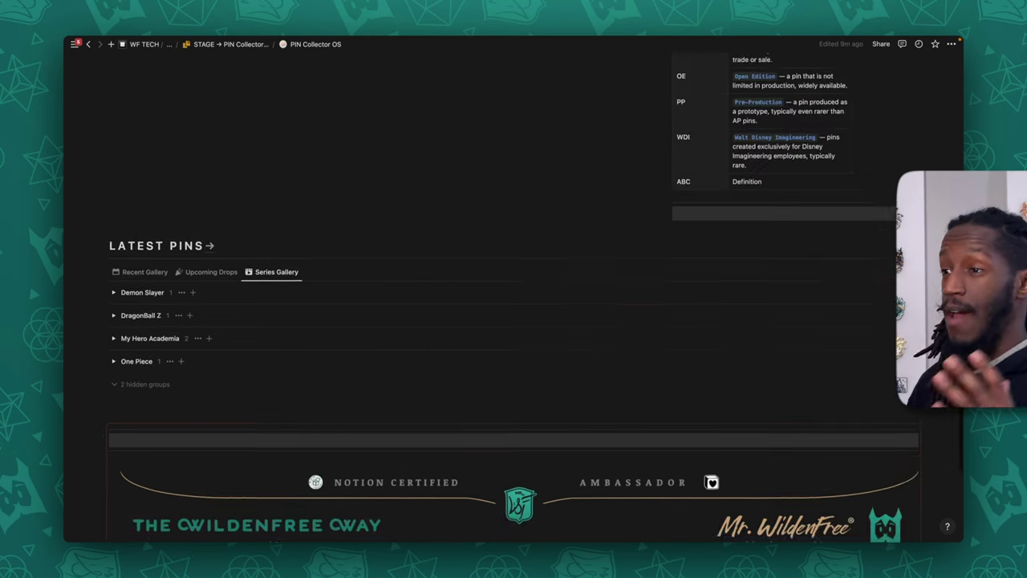
{"action": "scroll", "coordinate": [669, 432], "scroll_direction": "up", "scroll_amount": 3}
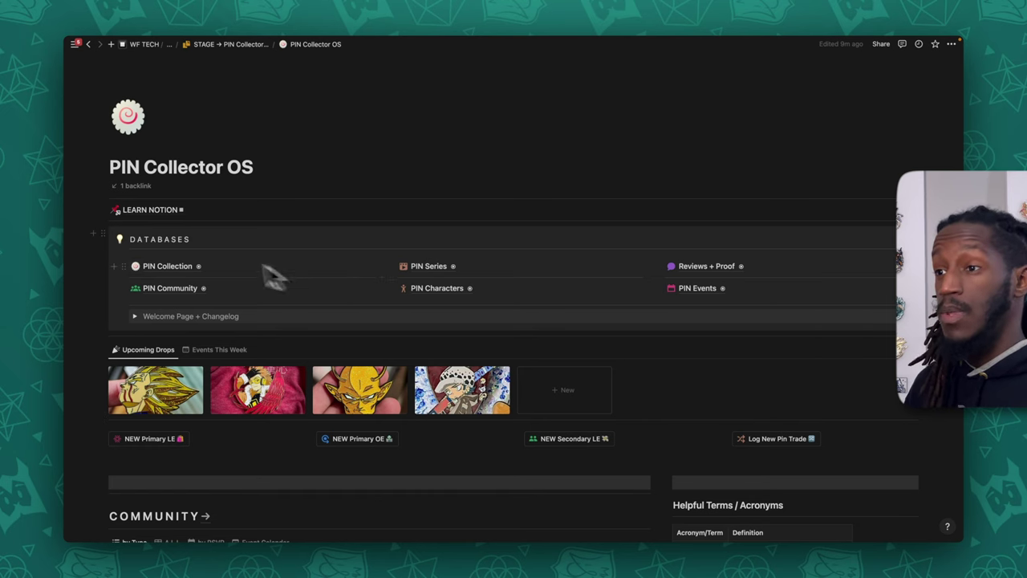
Step: Open the PIN Collection database and view its Recent Gallery
{"action": "left_click", "coordinate": [197, 268]}
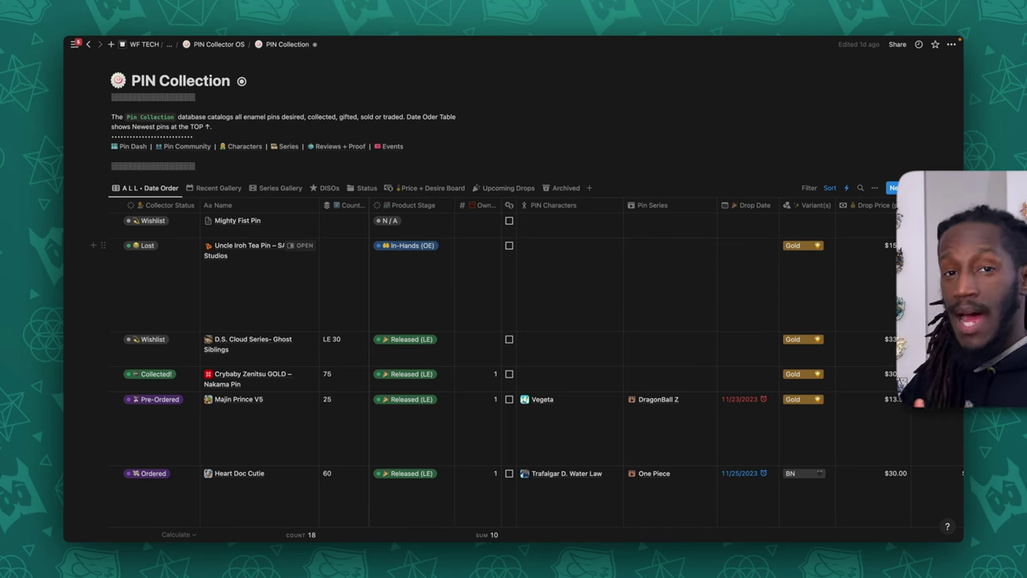
{"action": "left_click", "coordinate": [214, 188]}
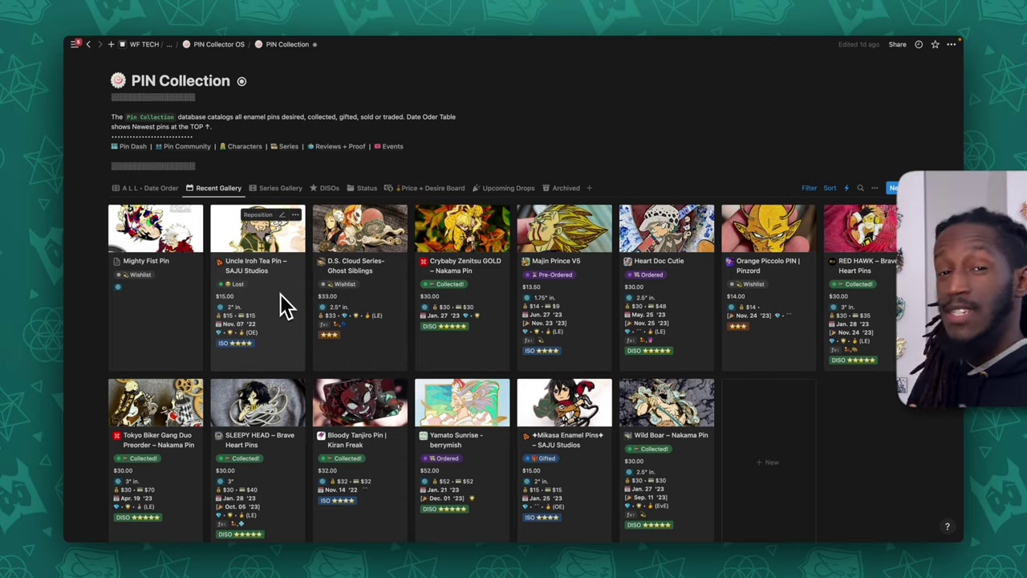
Step: Collapse the My Hero Academia group in the collection's Series Gallery and switch to the DISOs view
{"action": "left_click", "coordinate": [276, 189]}
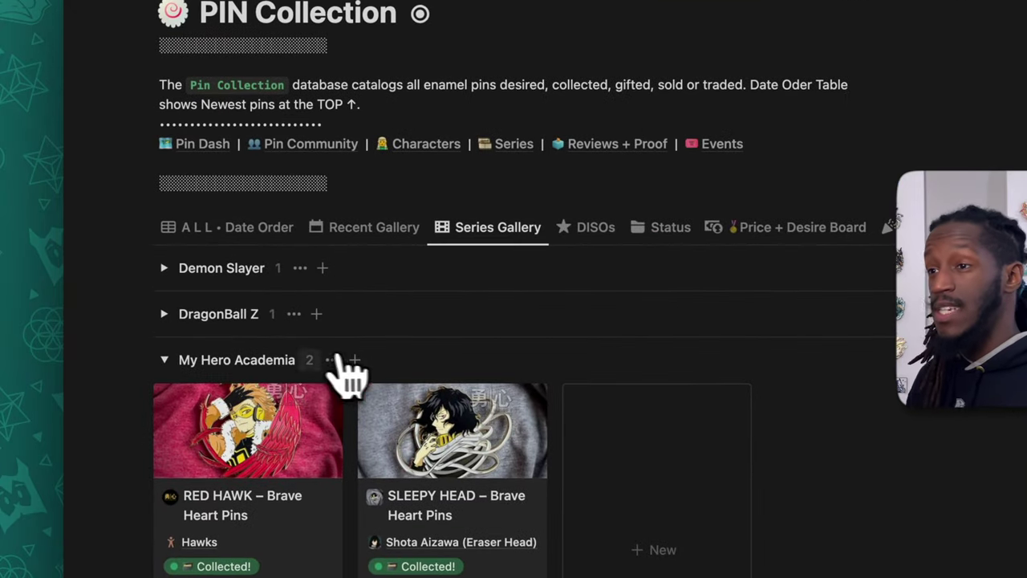
{"action": "left_click", "coordinate": [164, 361]}
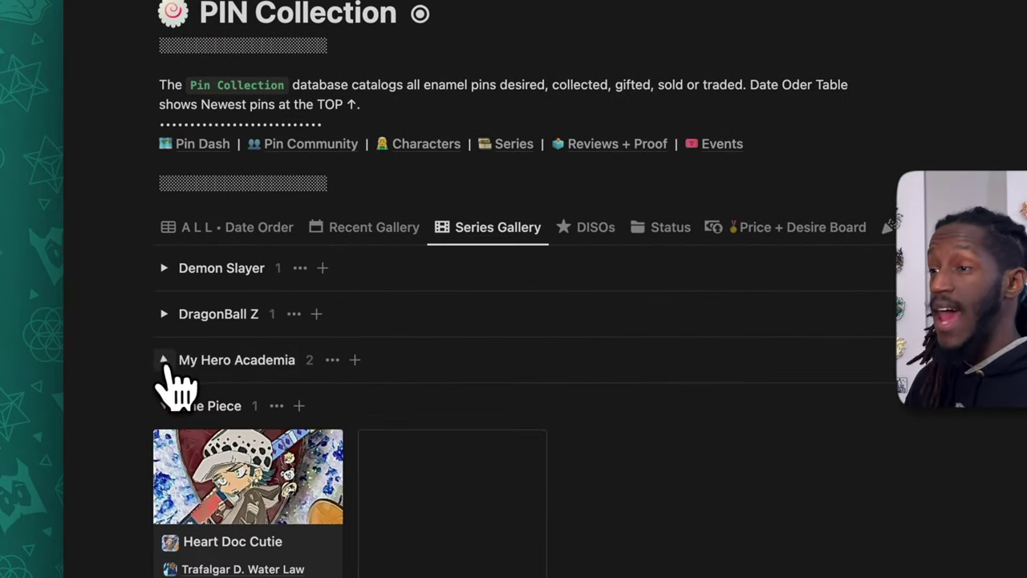
{"action": "left_click", "coordinate": [596, 227]}
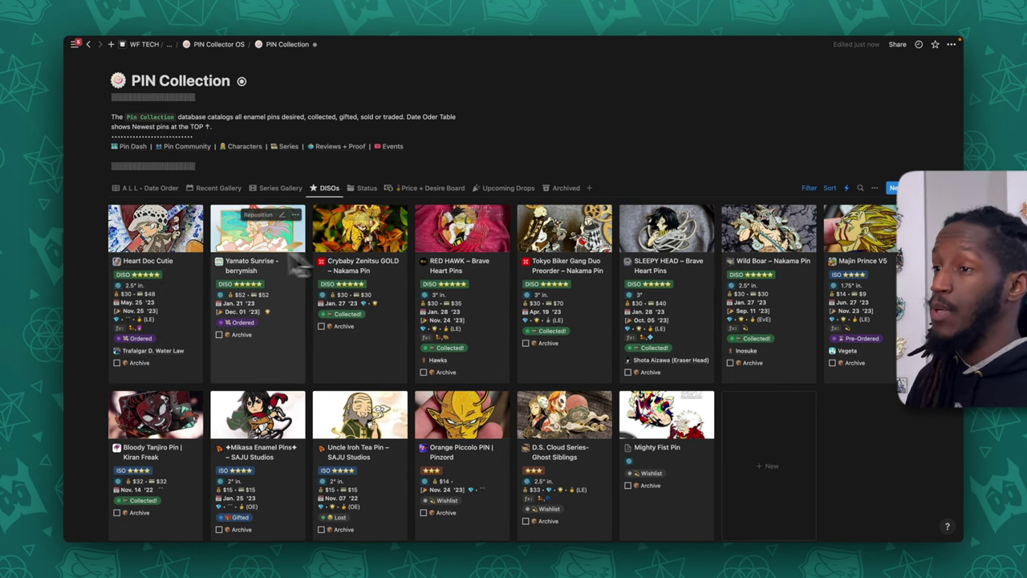
Step: Show the collection by Status, collapse the Collected! group and expand the Ordered group to view its pins
{"action": "left_click", "coordinate": [367, 191]}
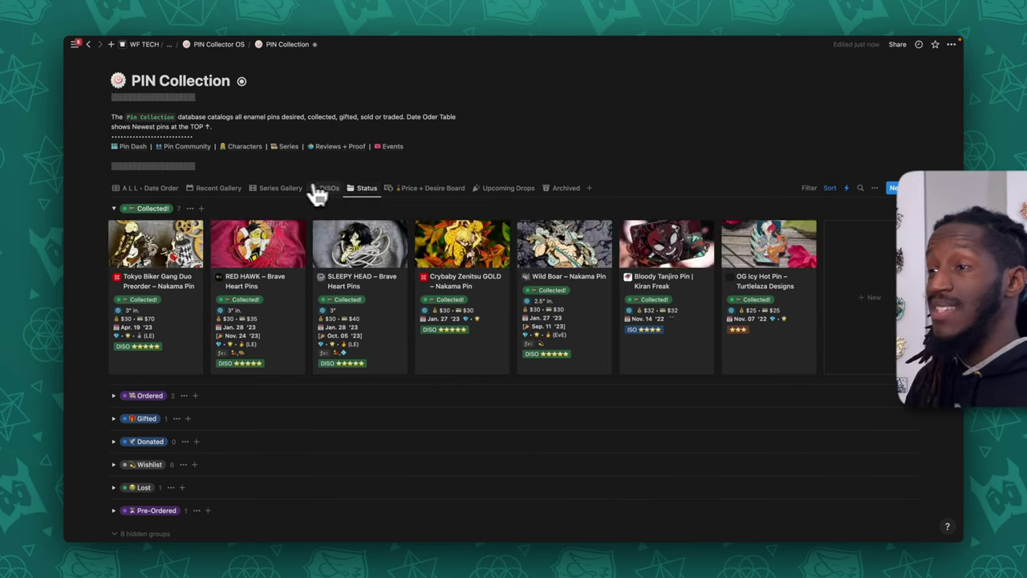
{"action": "left_click", "coordinate": [115, 209]}
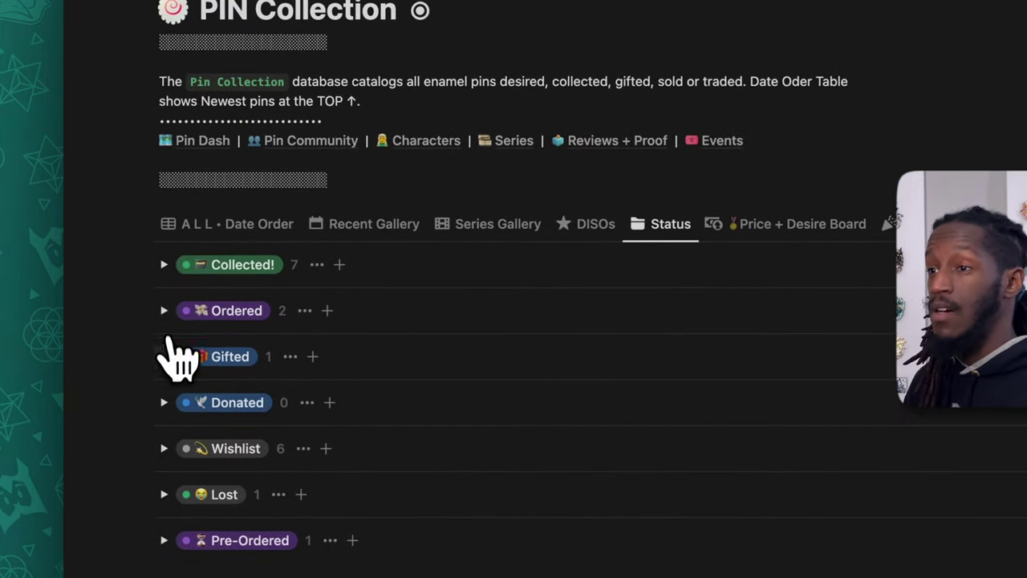
{"action": "left_click", "coordinate": [164, 354]}
{"action": "left_click", "coordinate": [164, 311]}
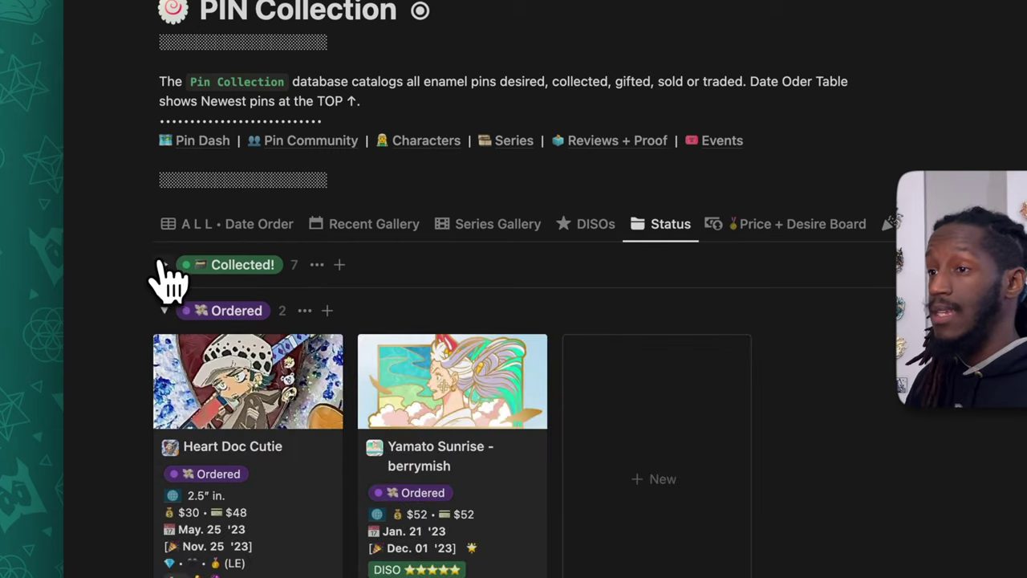
{"action": "left_click", "coordinate": [164, 265]}
Step: Open the Price + Desire Board and move the OG Icy Hot Pin card to the one-star column and back to two stars
{"action": "left_click", "coordinate": [803, 224]}
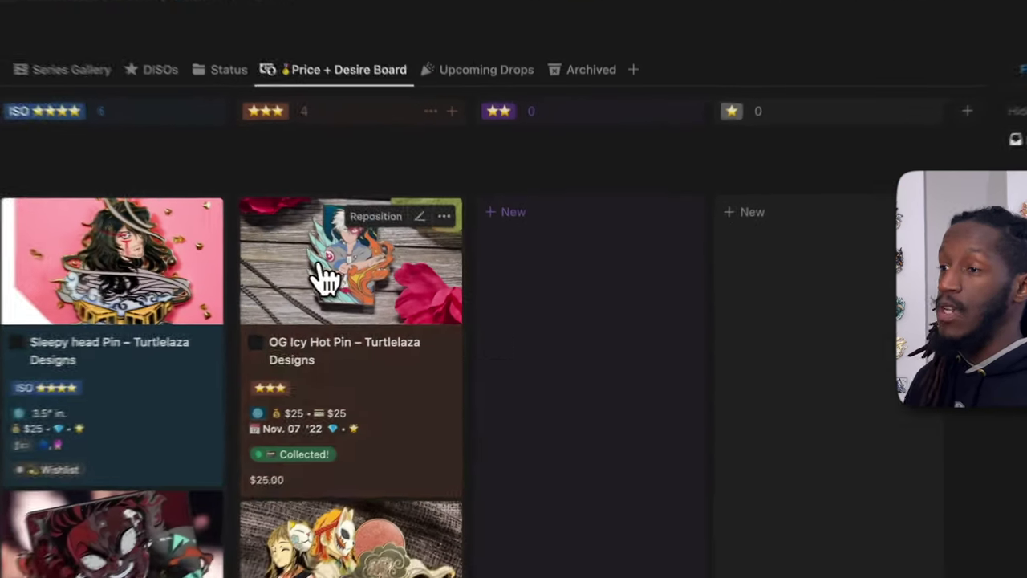
{"action": "left_click_drag", "start_coordinate": [417, 300], "coordinate": [594, 321]}
{"action": "left_click_drag", "start_coordinate": [601, 259], "coordinate": [846, 276]}
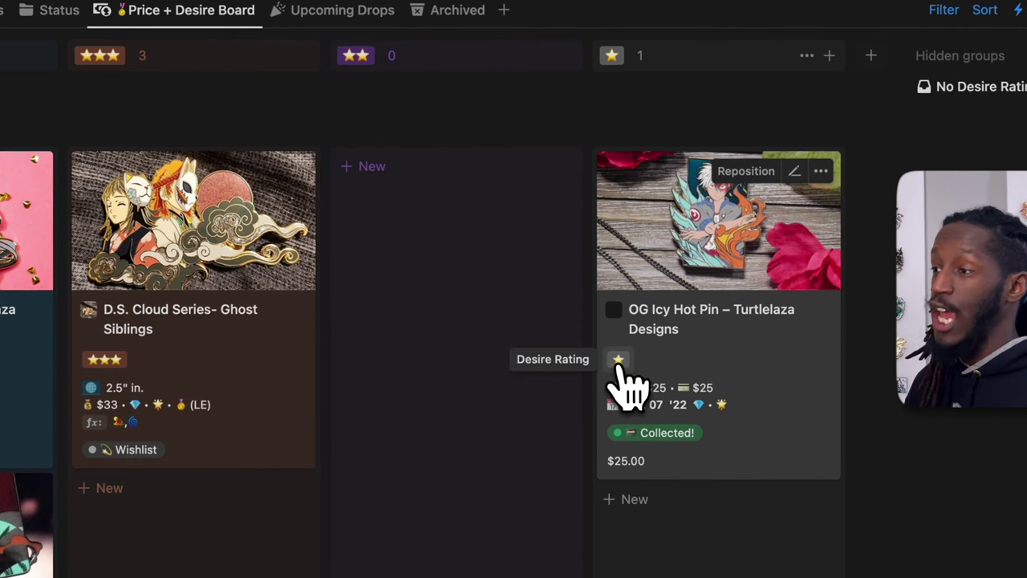
{"action": "left_click_drag", "start_coordinate": [688, 211], "coordinate": [534, 229]}
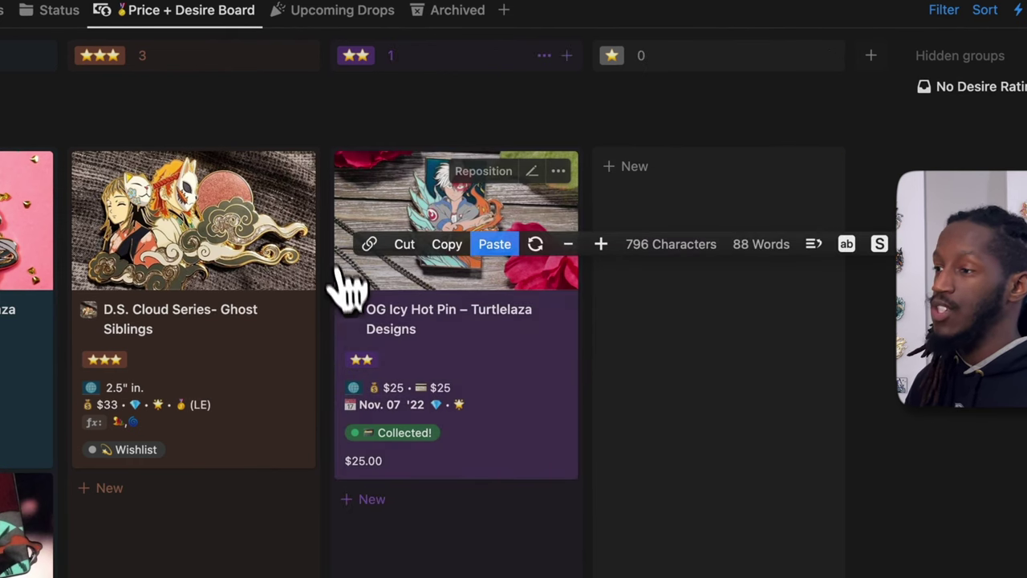
Step: Try the ISO four-star and three-star Desire Ratings on the OG Icy Hot Pin and return its card to the two-star column
{"action": "left_click", "coordinate": [405, 361]}
{"action": "left_click", "coordinate": [425, 447]}
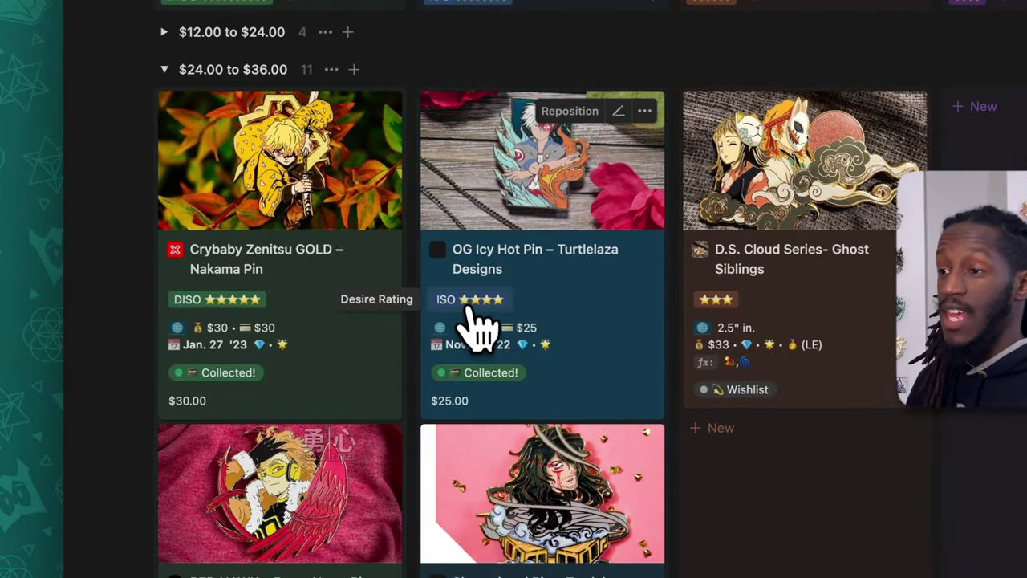
{"action": "left_click", "coordinate": [474, 319]}
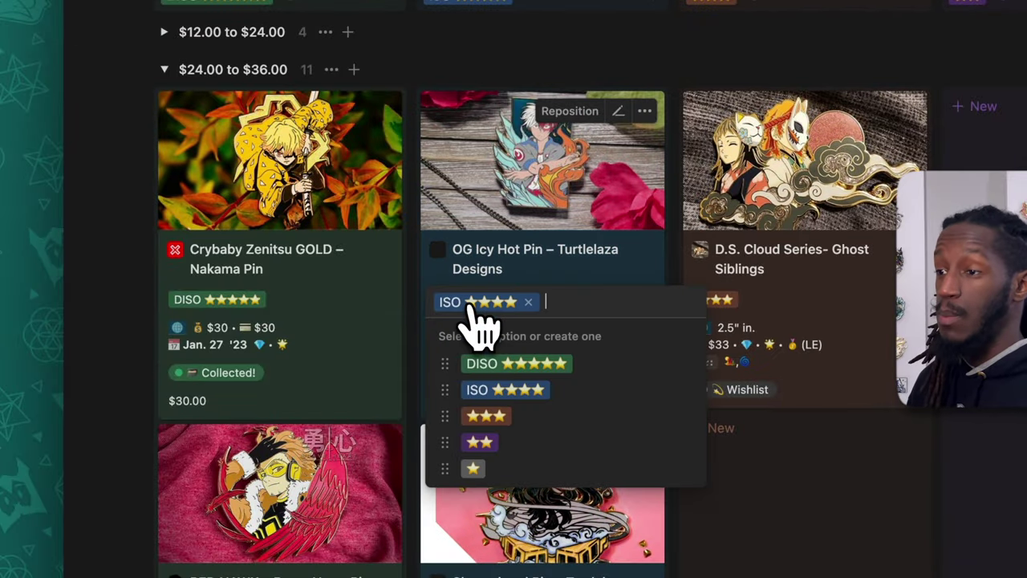
{"action": "left_click", "coordinate": [487, 415]}
{"action": "left_click_drag", "start_coordinate": [717, 297], "coordinate": [482, 248]}
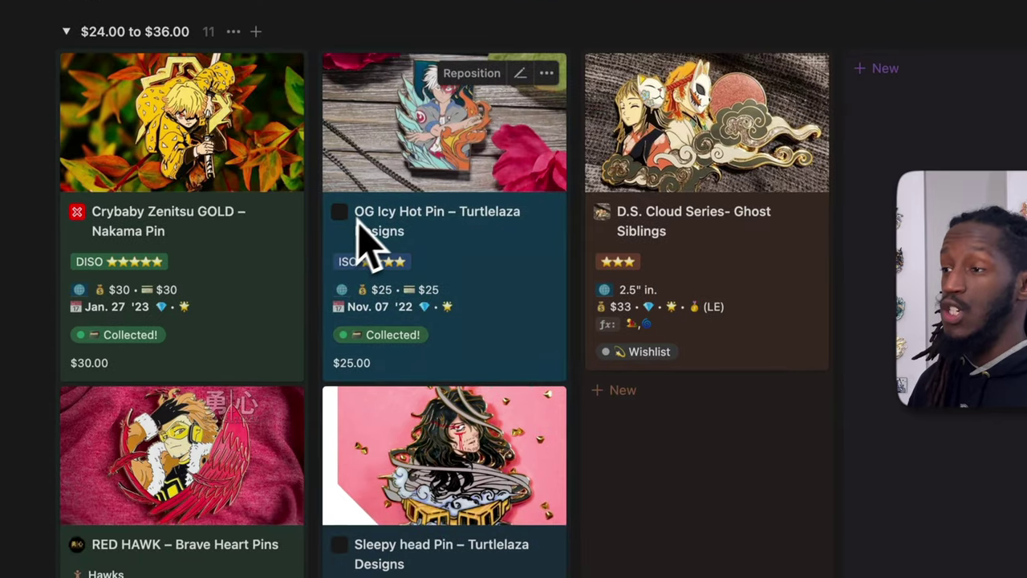
{"action": "left_click_drag", "start_coordinate": [355, 313], "coordinate": [842, 385]}
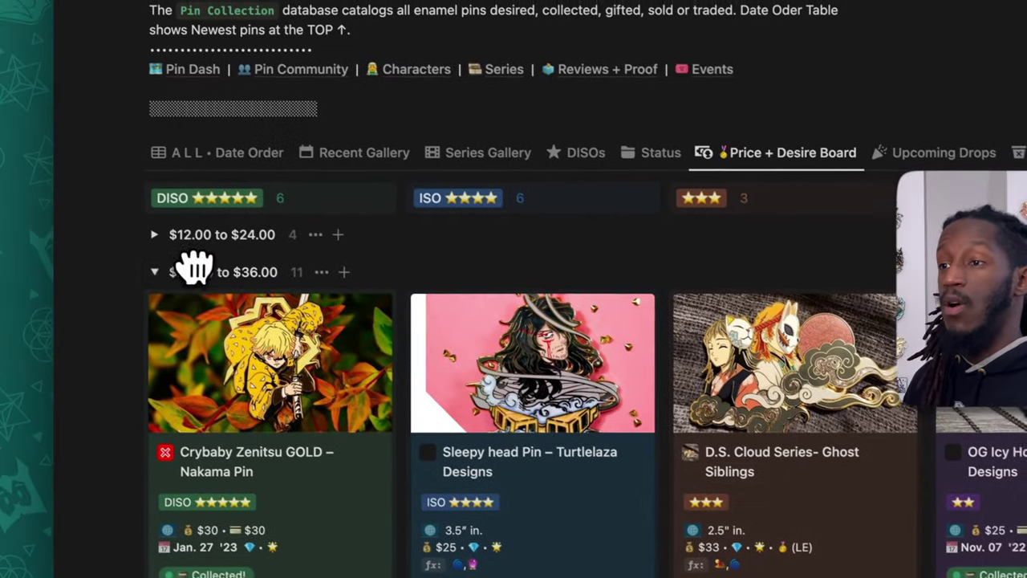
Step: Collapse the board's $24.00 to $36.00 price group and expand the $36.00 to $48.00 group
{"action": "left_click", "coordinate": [154, 271]}
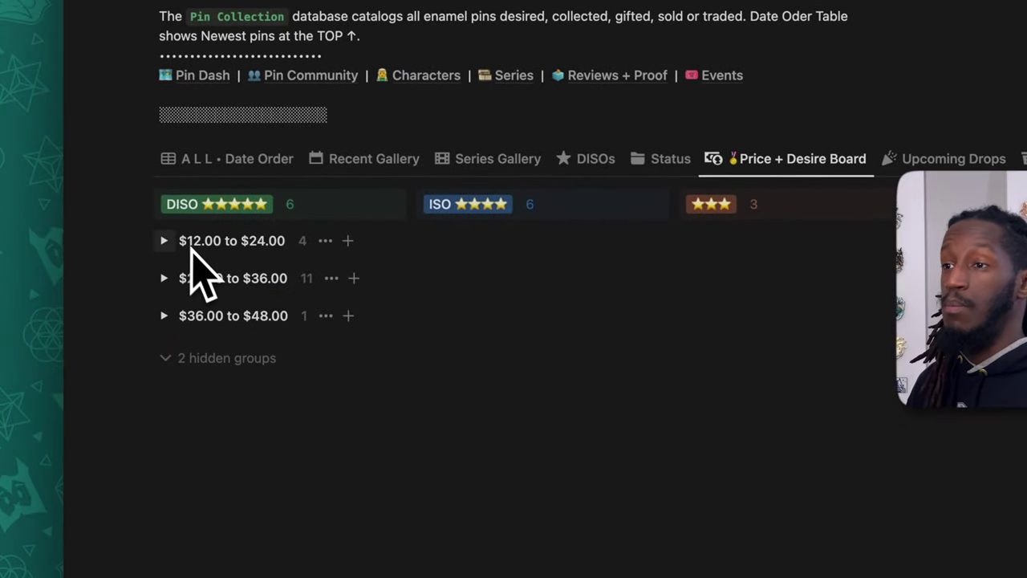
{"action": "left_click", "coordinate": [164, 317]}
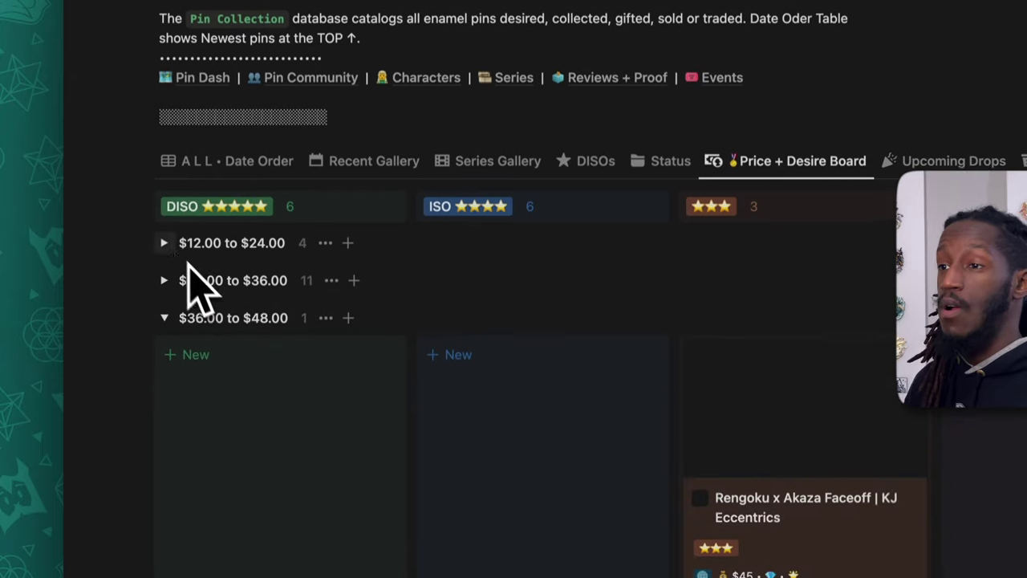
{"action": "scroll", "coordinate": [188, 321], "scroll_direction": "up", "scroll_amount": 2}
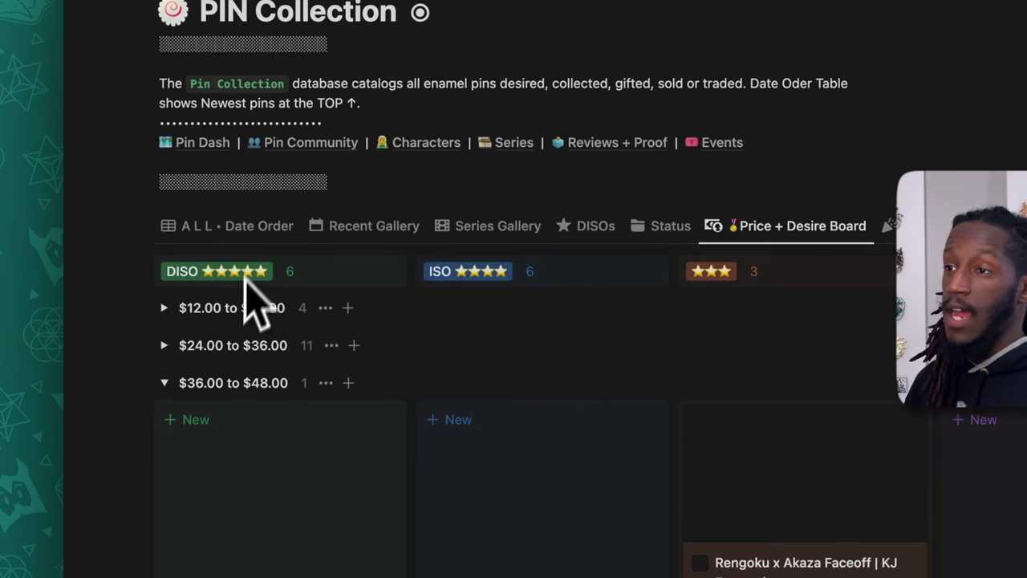
Step: Open the Mighty Fist Pin from the A L L • Date Order table and set its Desire Rating to ISO four stars
{"action": "left_click", "coordinate": [263, 234]}
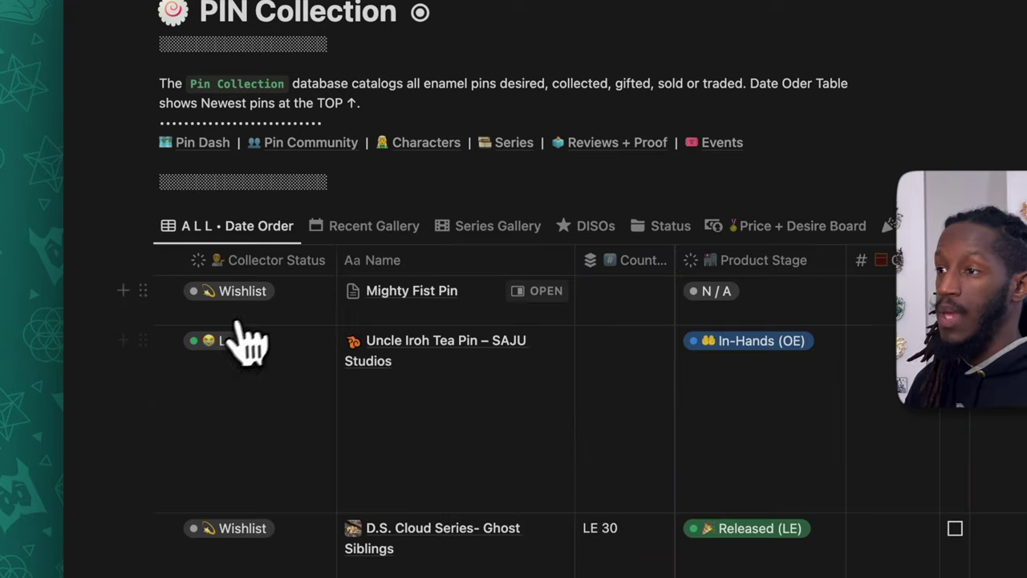
{"action": "left_click", "coordinate": [391, 262]}
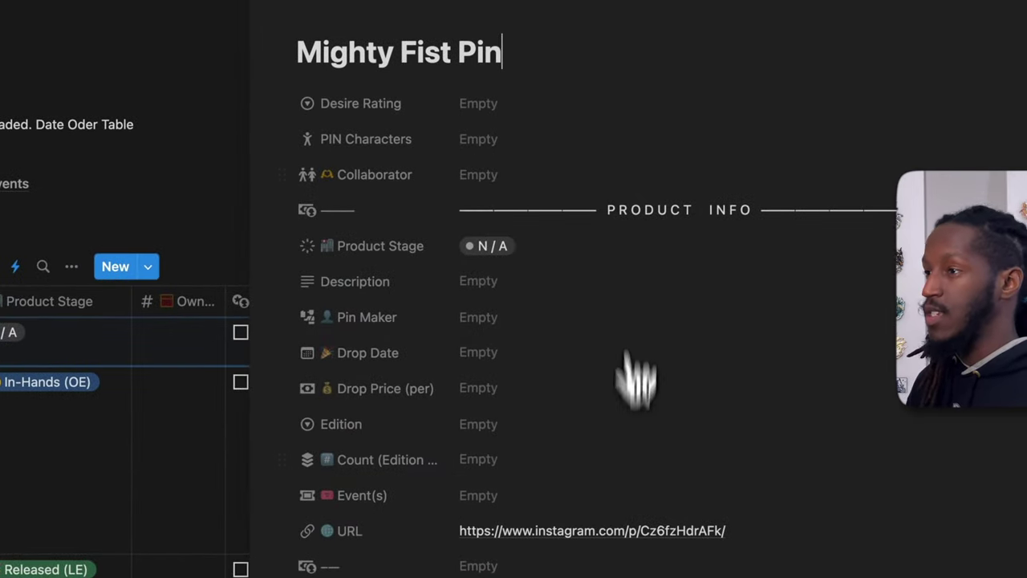
{"action": "left_click", "coordinate": [498, 108]}
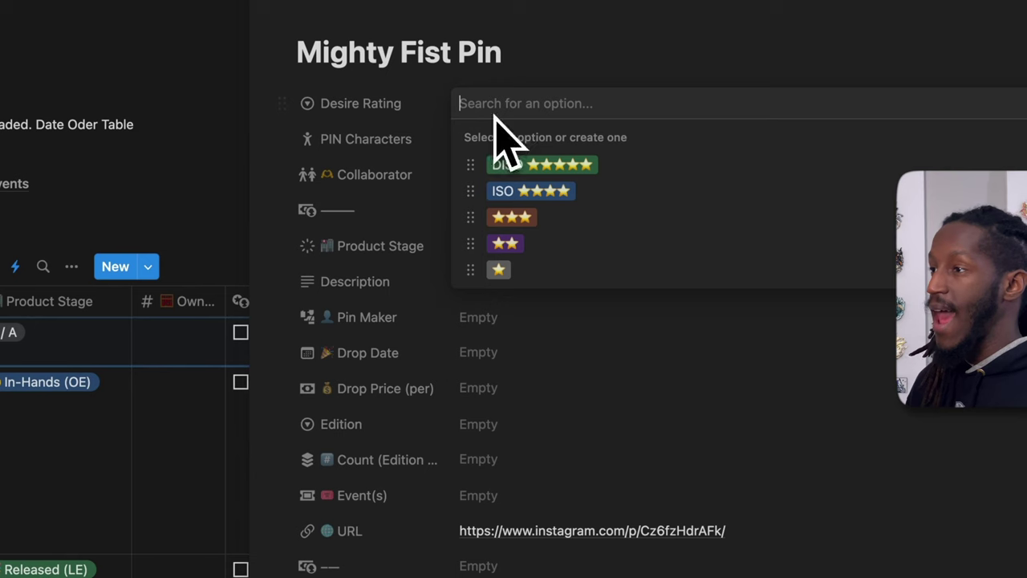
{"action": "left_click", "coordinate": [582, 202]}
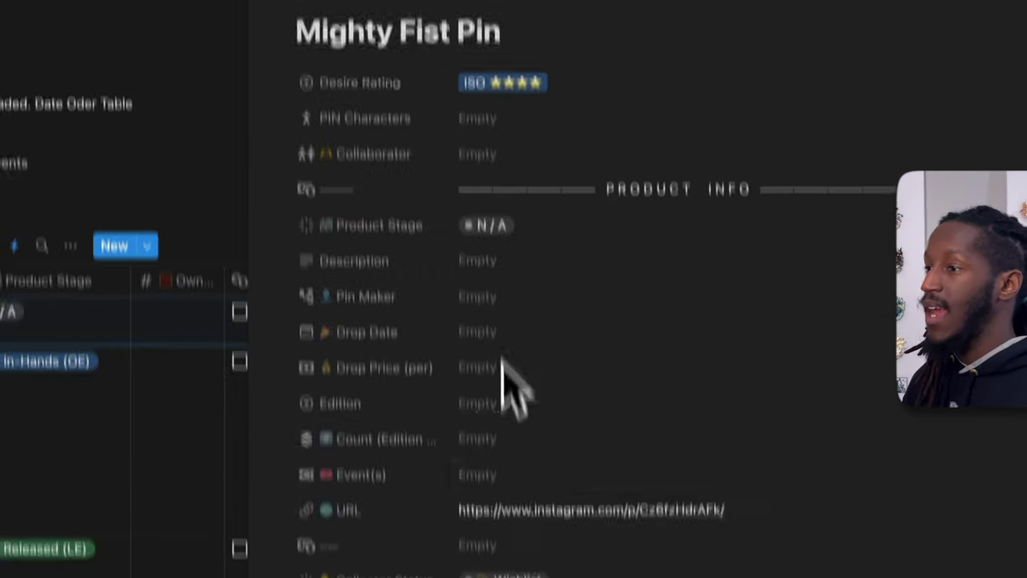
Step: Set the Mighty Fist Pin's Drop Date to 11/25/2023 and its Drop Price to $25
{"action": "left_click", "coordinate": [485, 331]}
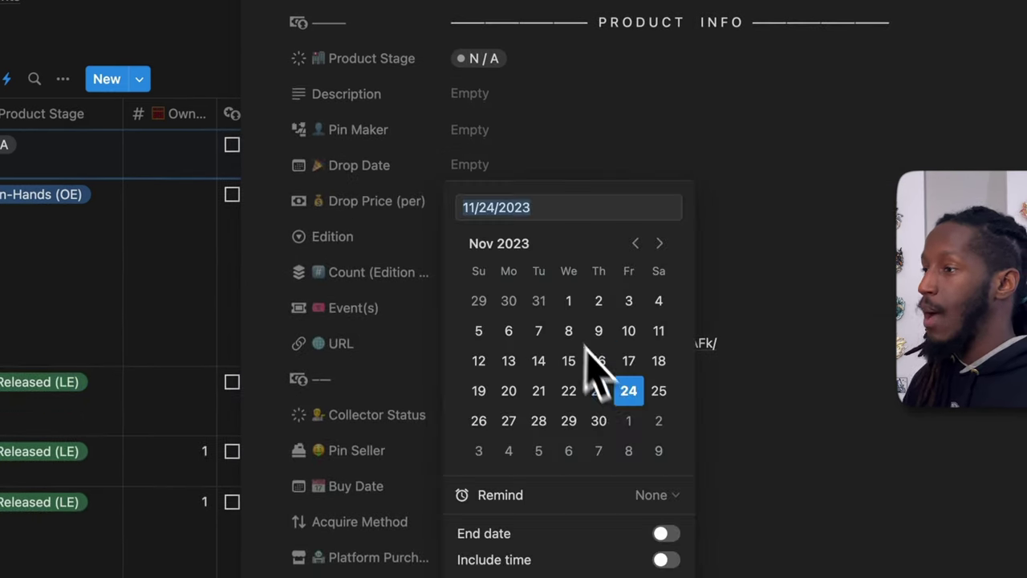
{"action": "left_click", "coordinate": [658, 395]}
{"action": "left_click", "coordinate": [482, 202]}
{"action": "type", "text": "25"}
Step: Set the pin's Edition to LE – Limited and its edition count to 25, and close the pin page
{"action": "left_click", "coordinate": [486, 236]}
{"action": "left_click", "coordinate": [500, 293]}
{"action": "left_click", "coordinate": [481, 273]}
{"action": "type", "text": "2"}
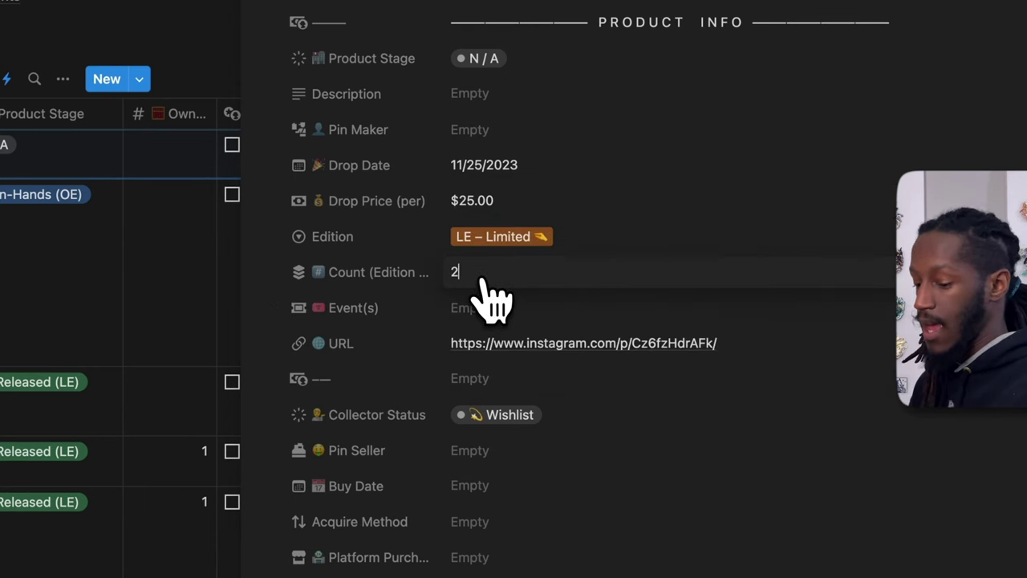
{"action": "type", "text": "5"}
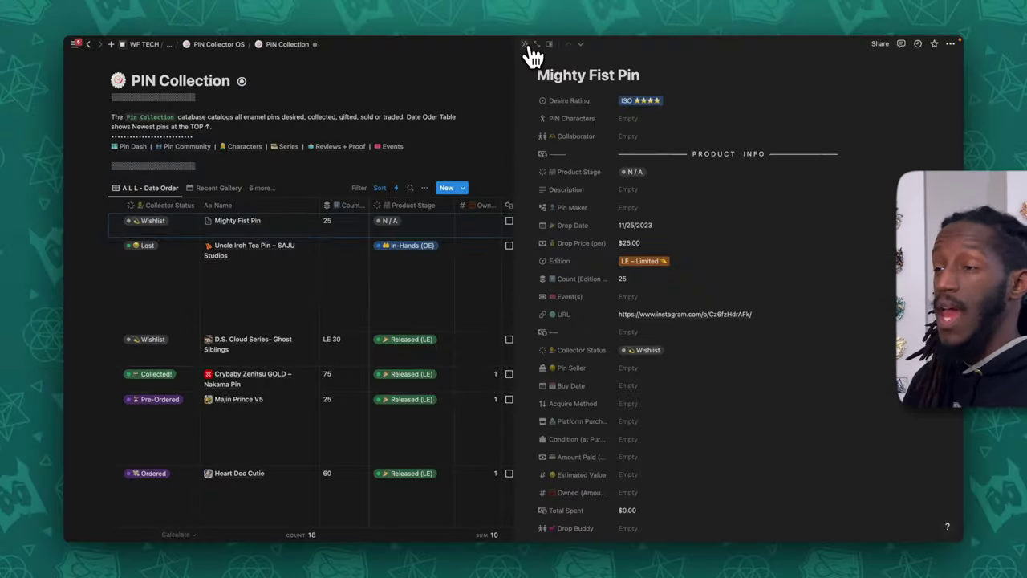
{"action": "left_click", "coordinate": [526, 46]}
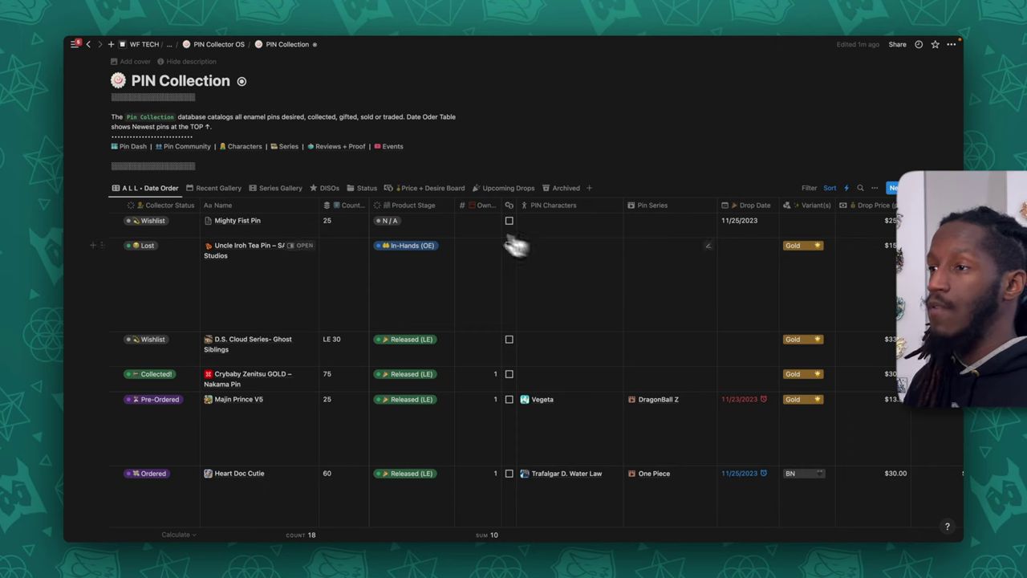
Step: Return to the Price + Desire Board and expand the $24.00 to $36.00 group to find the Mighty Fist Pin
{"action": "left_click", "coordinate": [430, 193]}
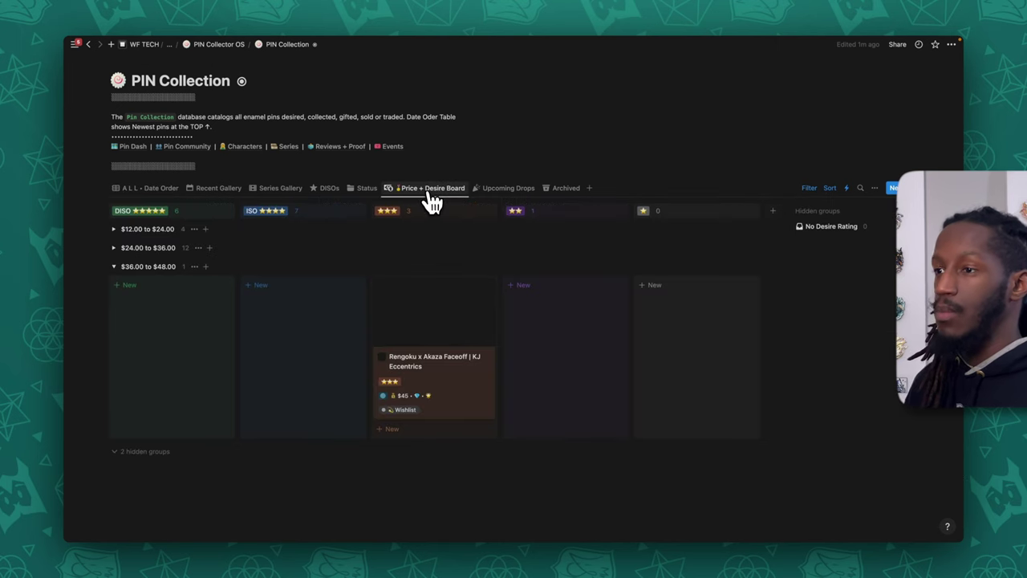
{"action": "left_click", "coordinate": [117, 249]}
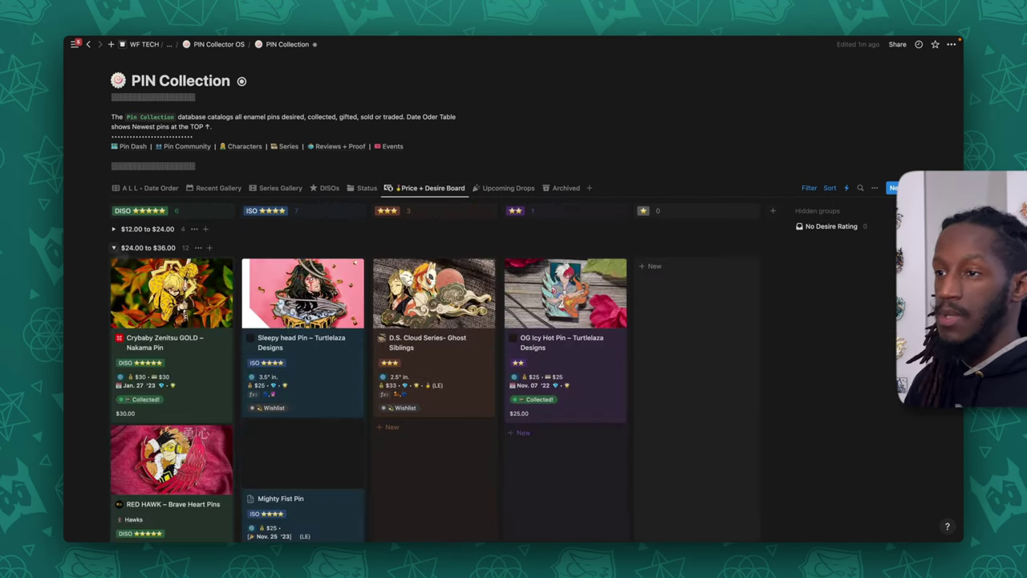
{"action": "scroll", "coordinate": [309, 423], "scroll_direction": "down", "scroll_amount": 2}
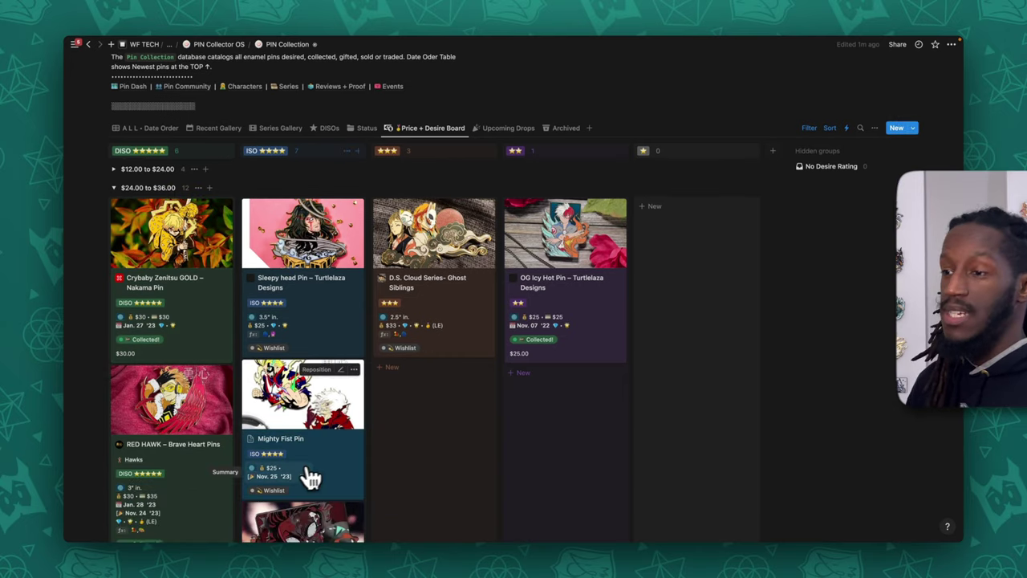
Step: Open the Mighty Fist Pin card, change its Drop Price to $60 and close the pin page
{"action": "left_click", "coordinate": [313, 426]}
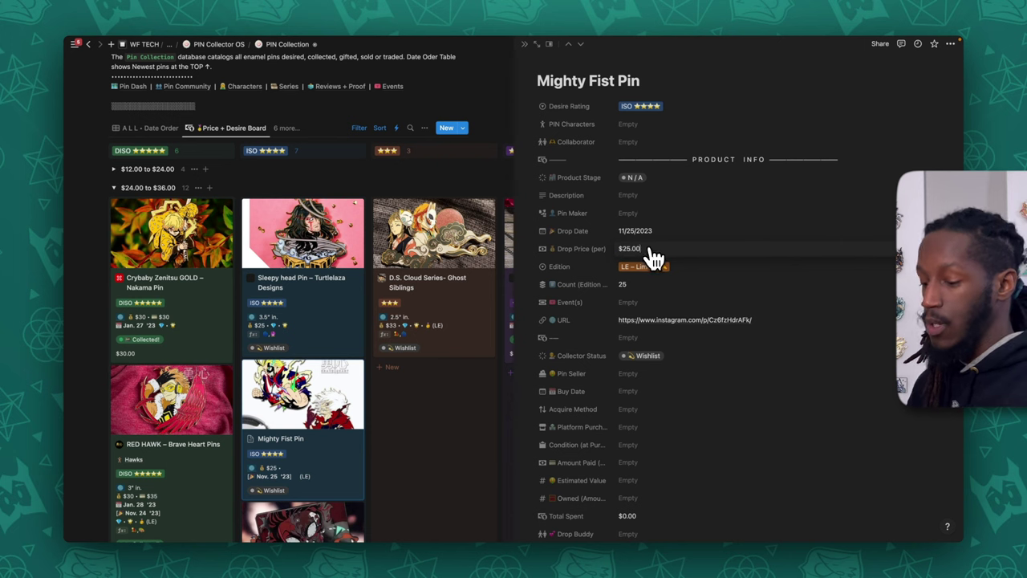
{"action": "type", "text": "60"}
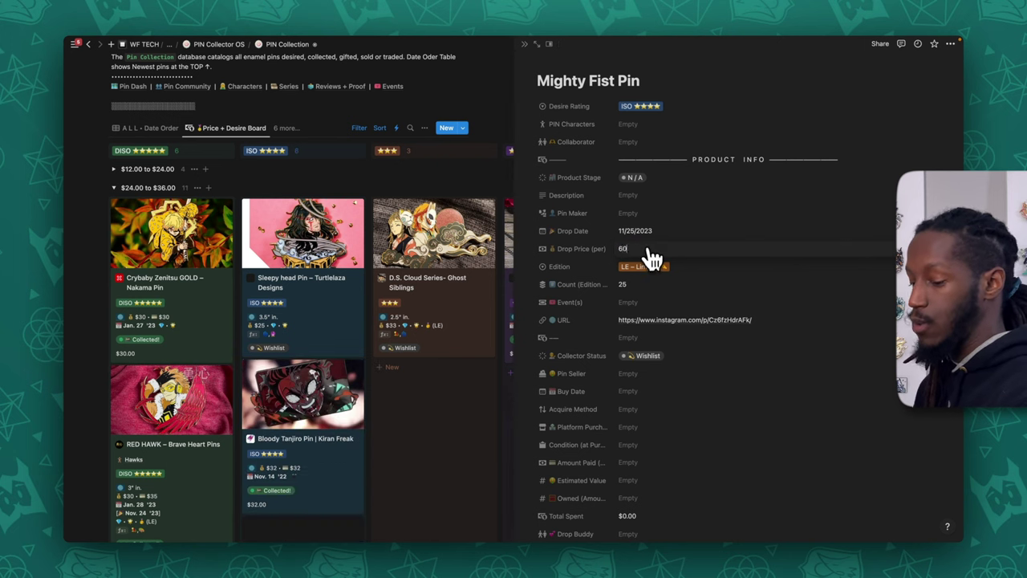
{"action": "left_click", "coordinate": [526, 45]}
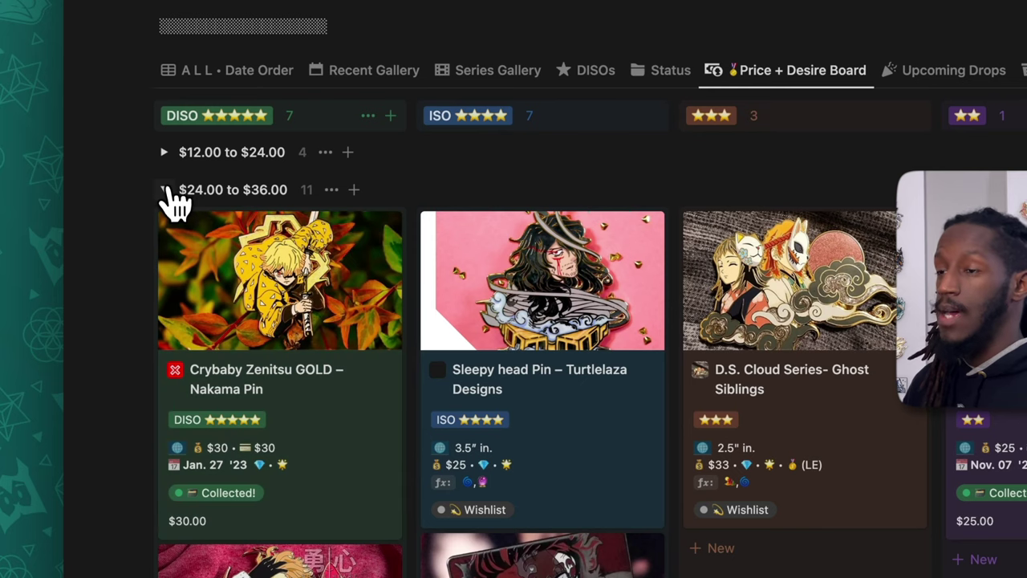
Step: Check the board's $48.00 to $60.00 group with the lower price groups collapsed, and open the Mighty Fist Pin under $60.00 to $72.00
{"action": "left_click", "coordinate": [165, 189]}
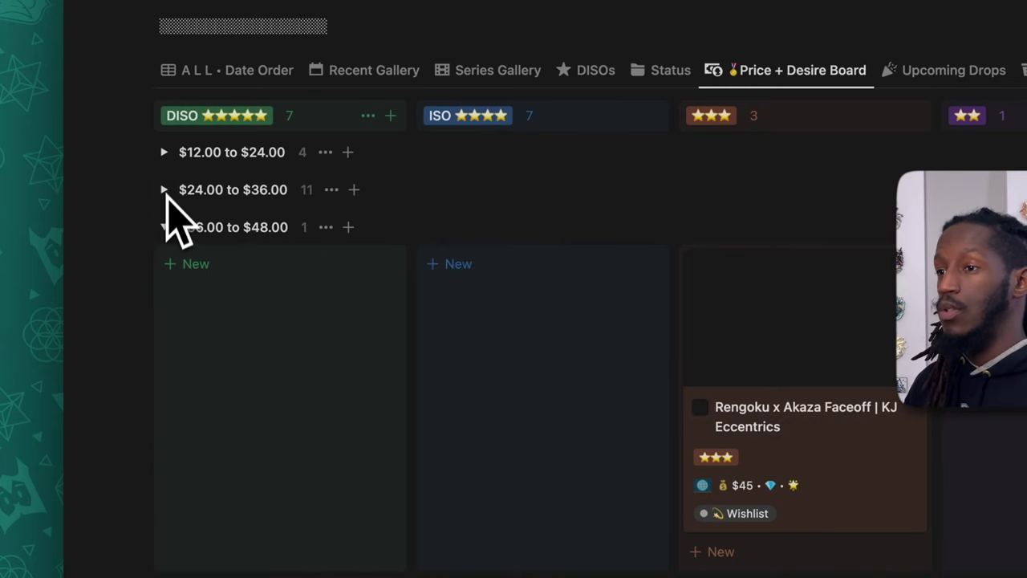
{"action": "left_click", "coordinate": [165, 228]}
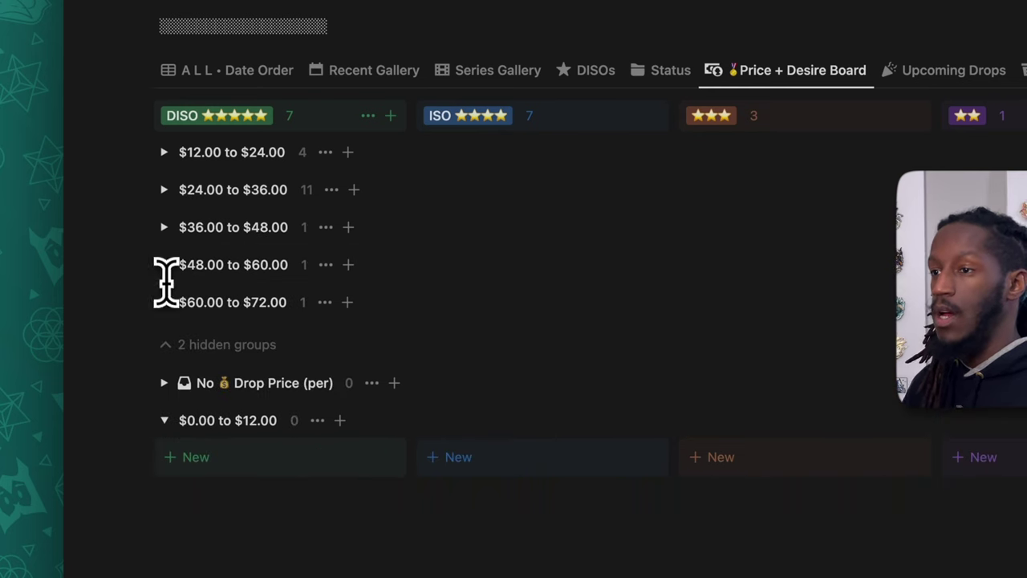
{"action": "left_click", "coordinate": [165, 266]}
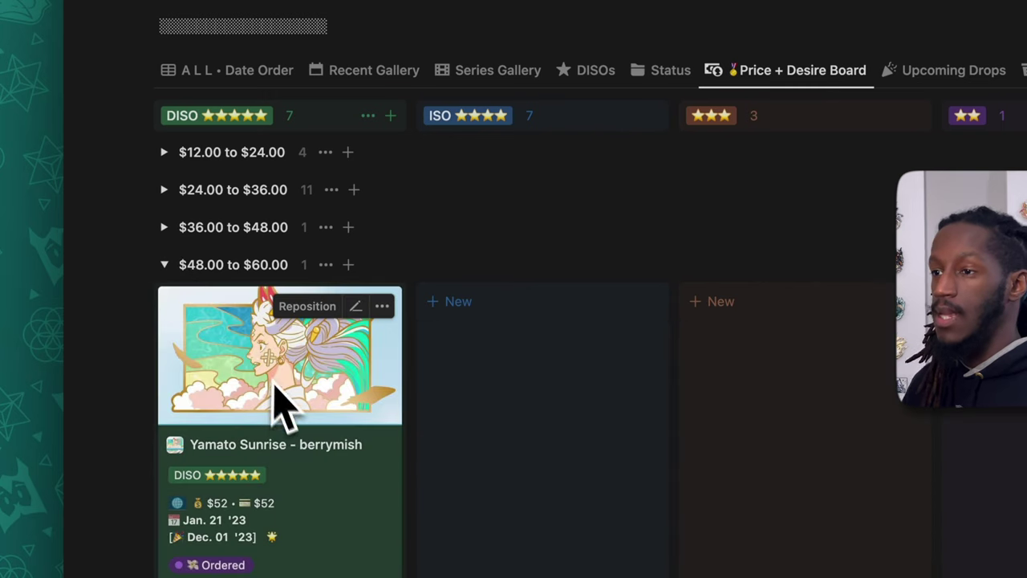
{"action": "left_click", "coordinate": [165, 265]}
{"action": "left_click", "coordinate": [164, 302]}
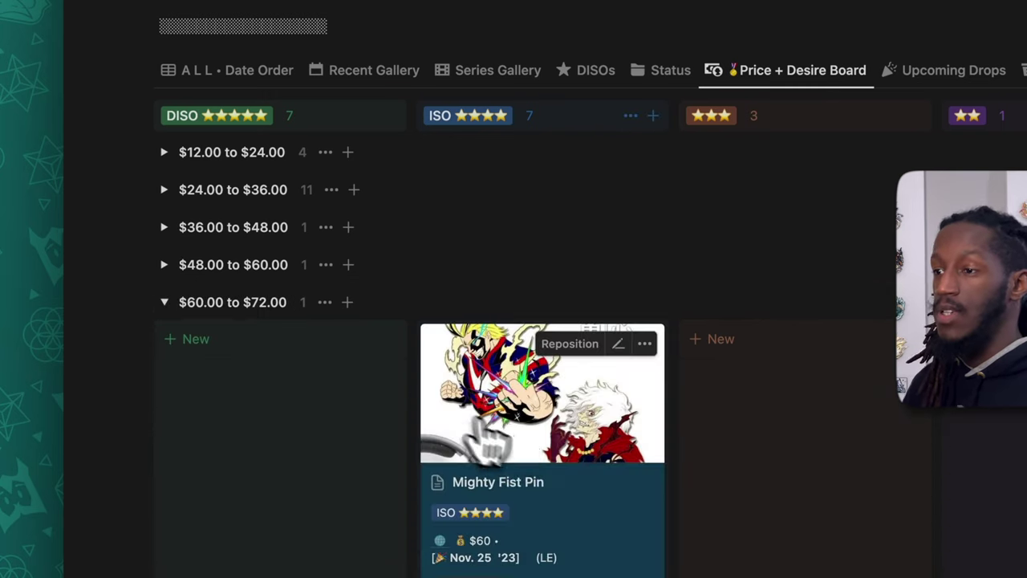
{"action": "left_click", "coordinate": [522, 446]}
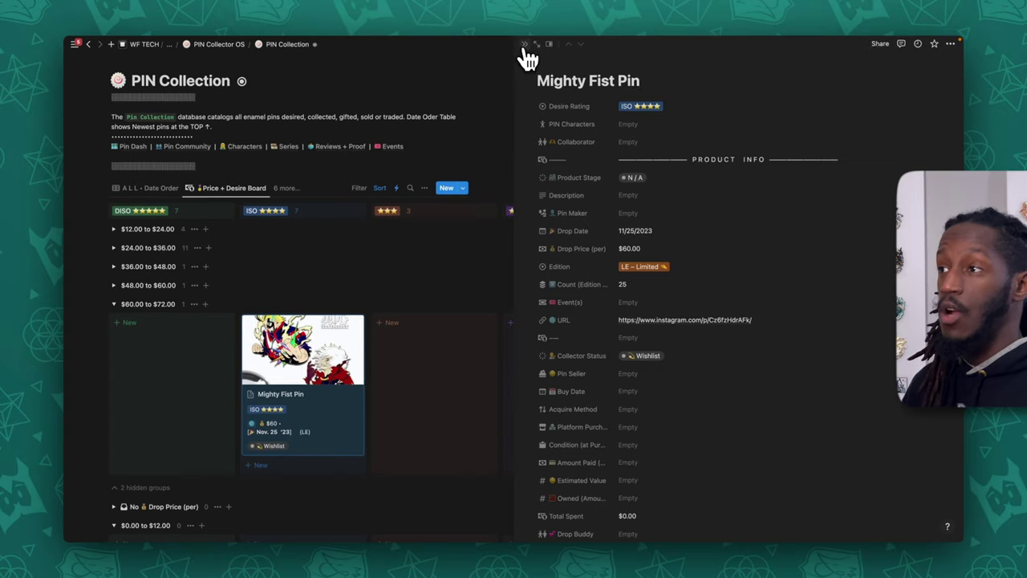
Step: Close the Mighty Fist Pin page and look through the PIN Collection's Upcoming Drops and Archived views
{"action": "left_click", "coordinate": [524, 46]}
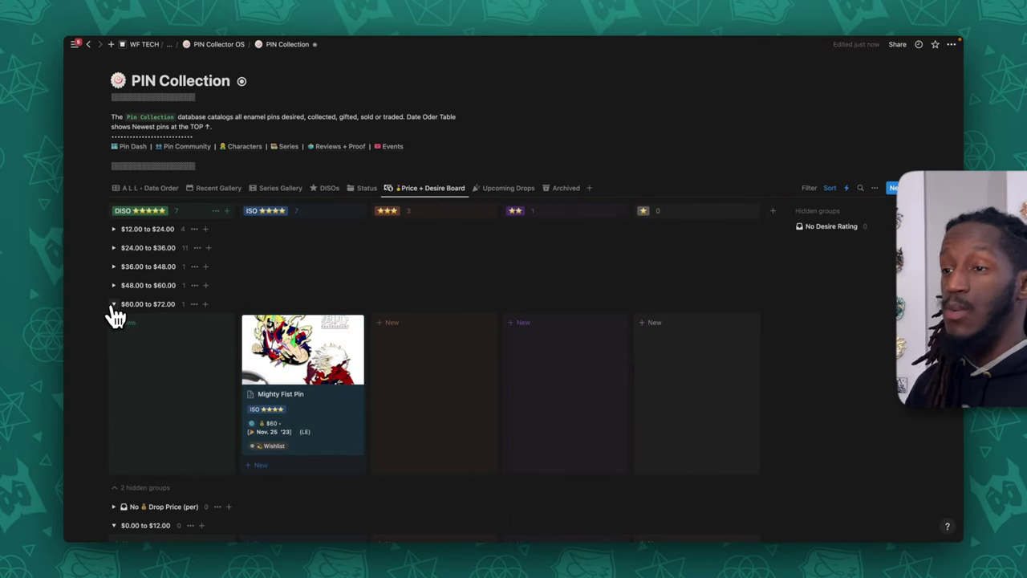
{"action": "left_click", "coordinate": [506, 188]}
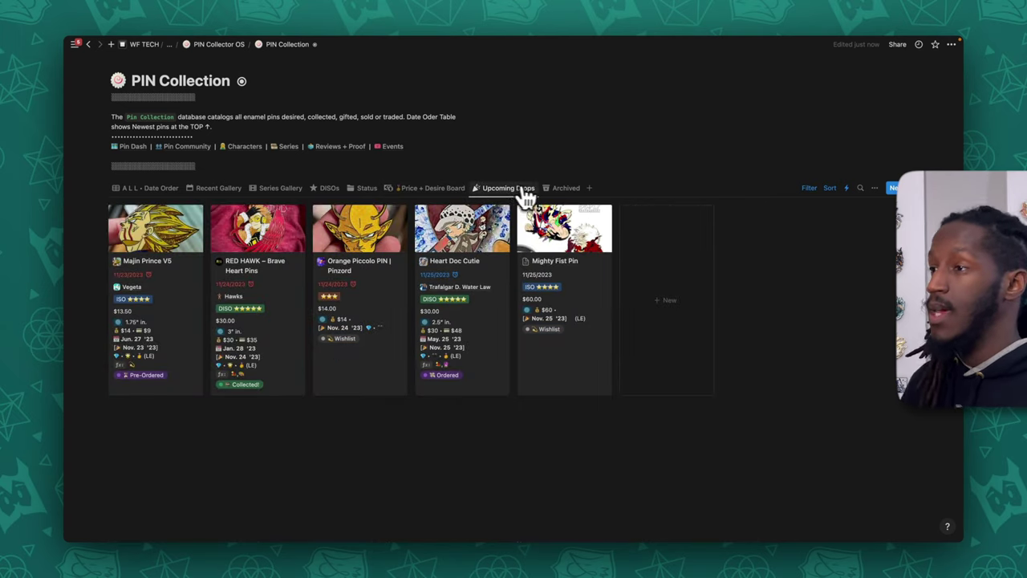
{"action": "left_click", "coordinate": [562, 191]}
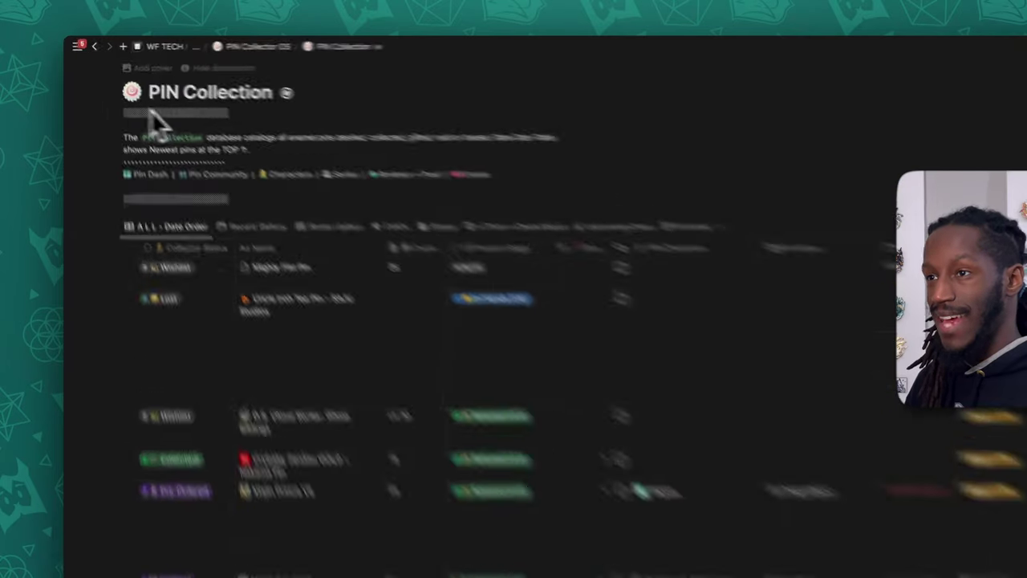
Step: Hide and reshow the PIN Collection description, and follow its Pin Dash link to the PIN Collector OS dashboard
{"action": "left_click", "coordinate": [345, 89]}
{"action": "left_click", "coordinate": [345, 90]}
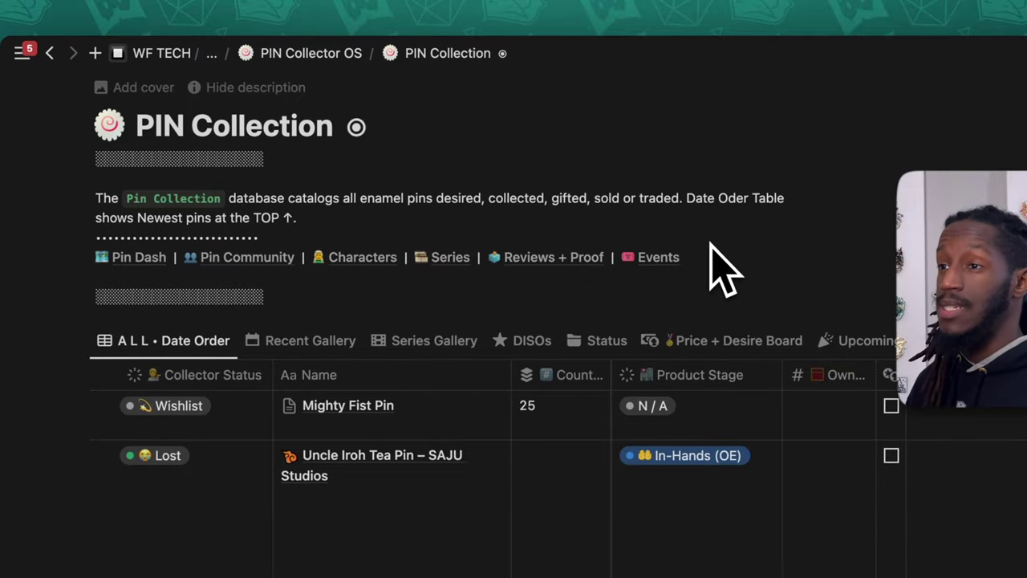
{"action": "left_click", "coordinate": [155, 258]}
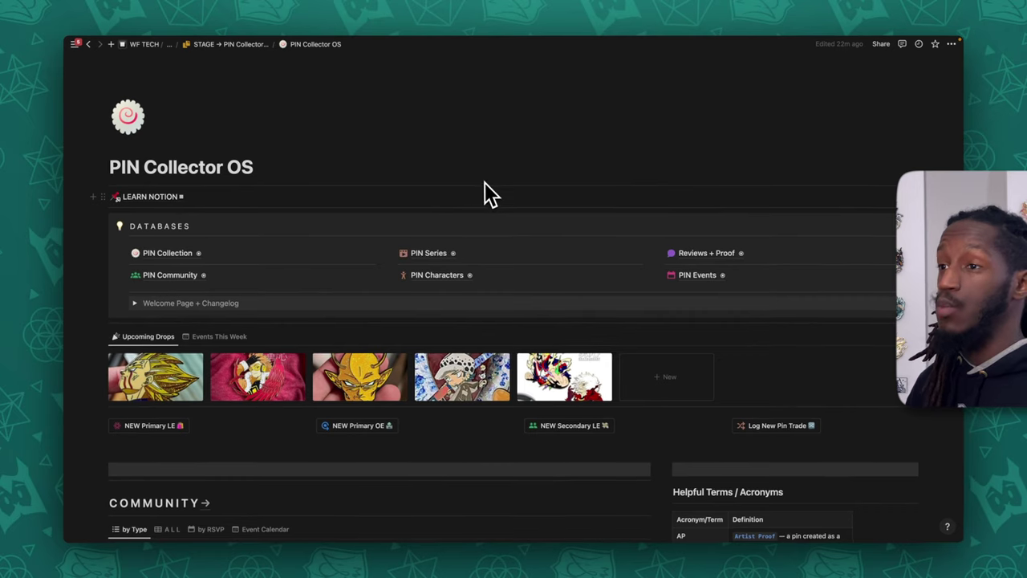
Step: Follow the page links through PIN Collection, Community, Characters, Series, Reviews + Proof and Events, and return to PIN Collection
{"action": "left_click", "coordinate": [167, 252]}
{"action": "left_click", "coordinate": [202, 150]}
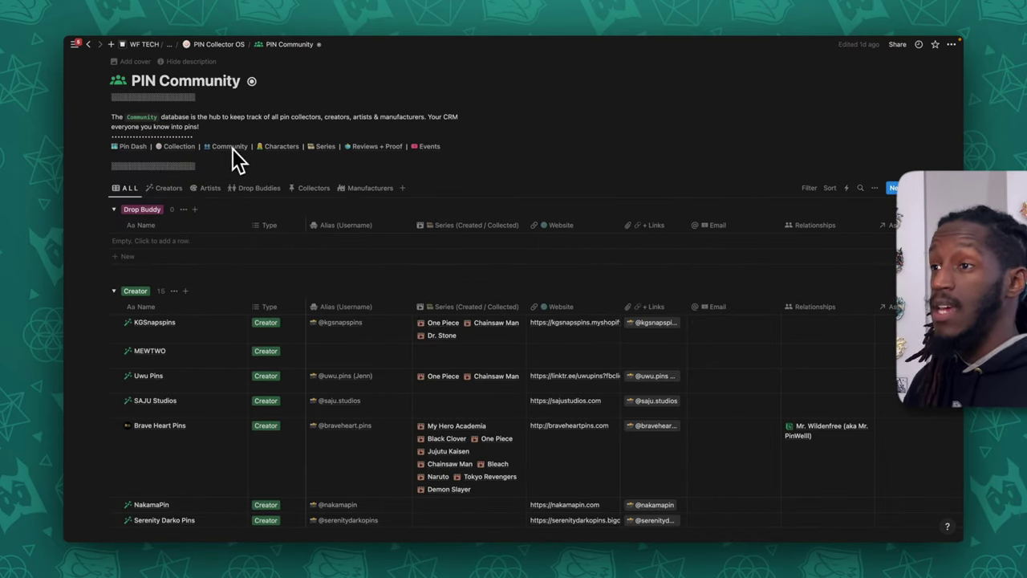
{"action": "left_click", "coordinate": [279, 147]}
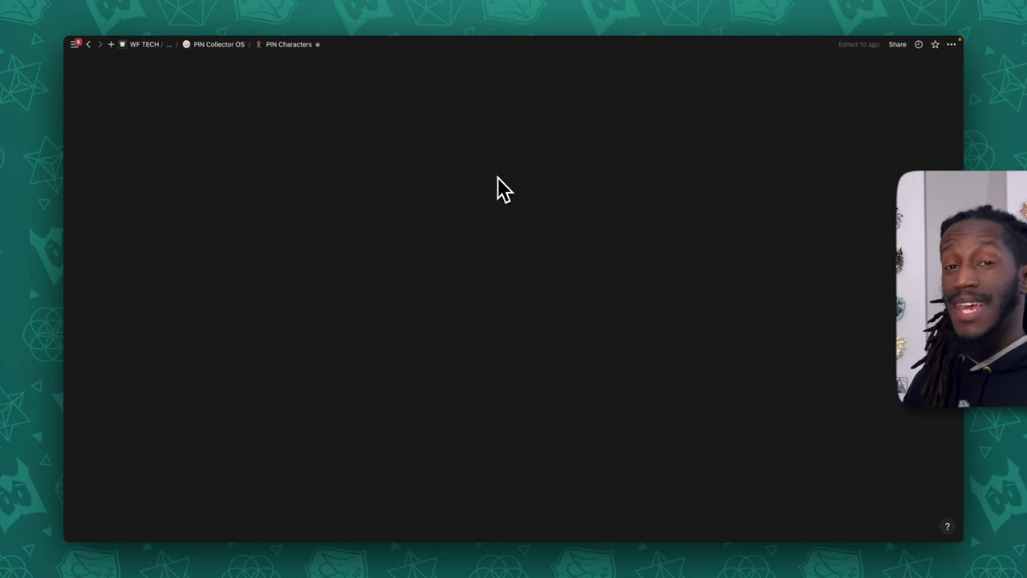
{"action": "left_click", "coordinate": [297, 147]}
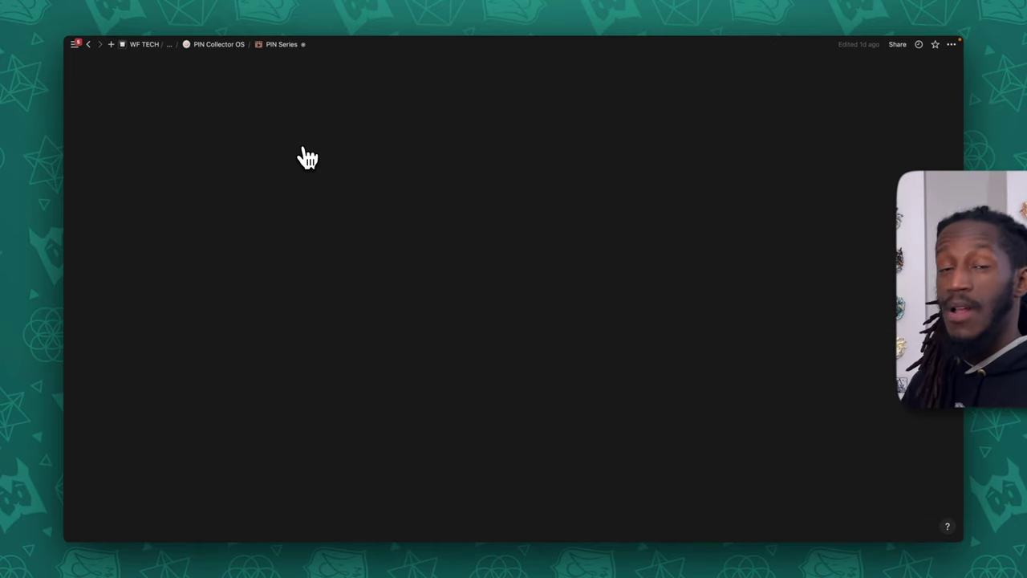
{"action": "left_click", "coordinate": [363, 147]}
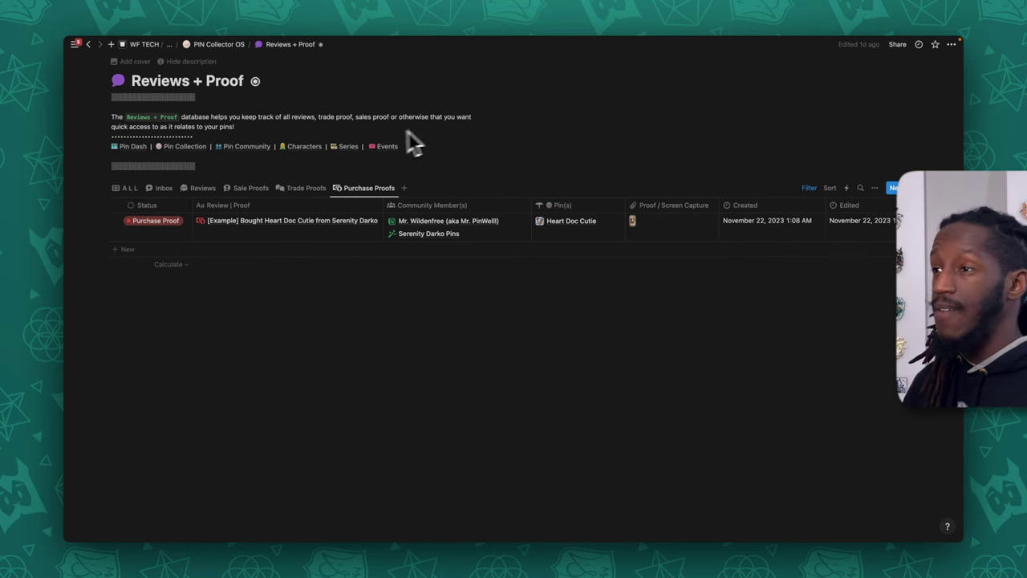
{"action": "left_click", "coordinate": [387, 147]}
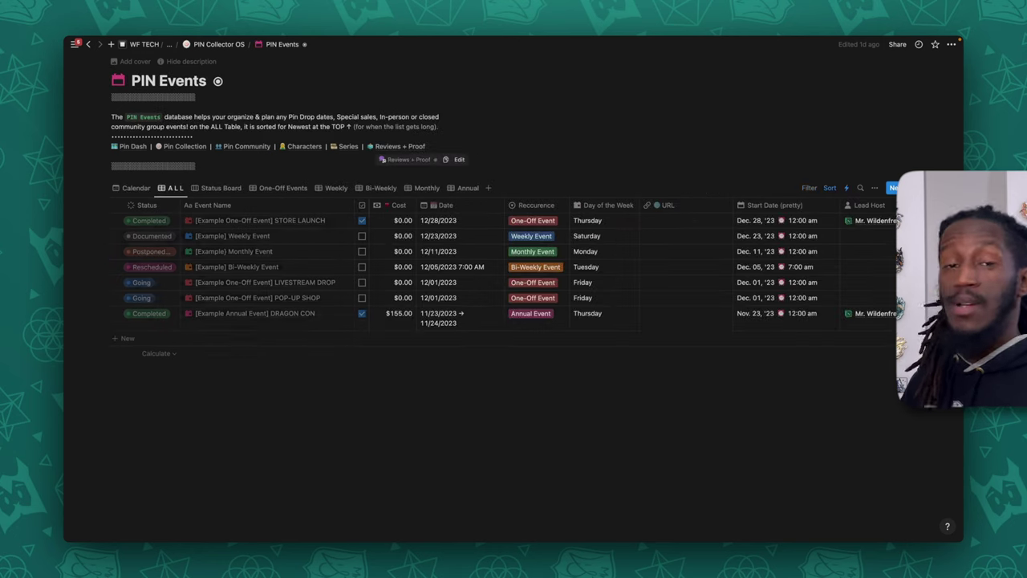
{"action": "left_click", "coordinate": [196, 148]}
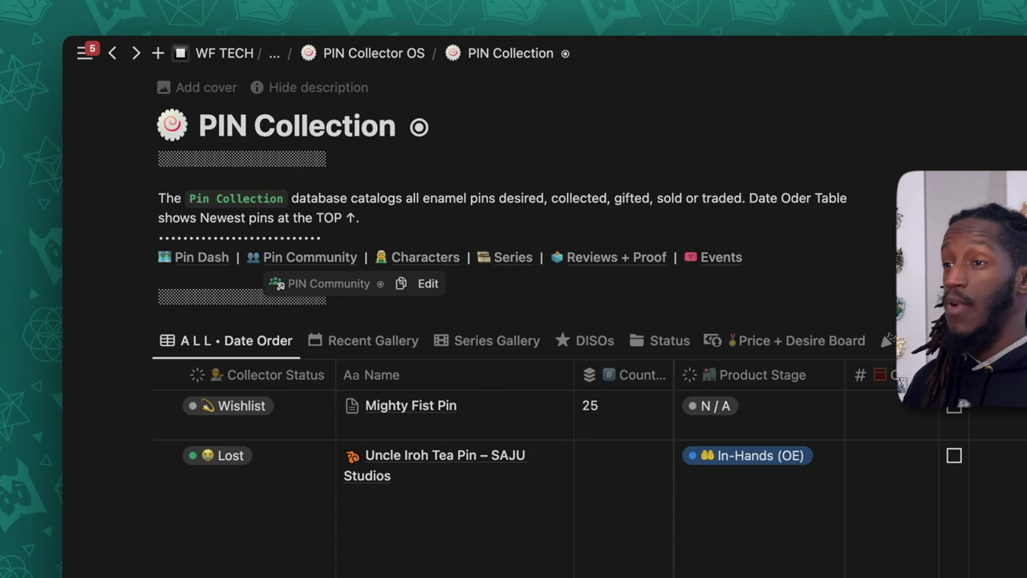
Step: Go to the PIN Community database and collapse its Drop Buddy, Creator and Collector groups
{"action": "left_click", "coordinate": [317, 283]}
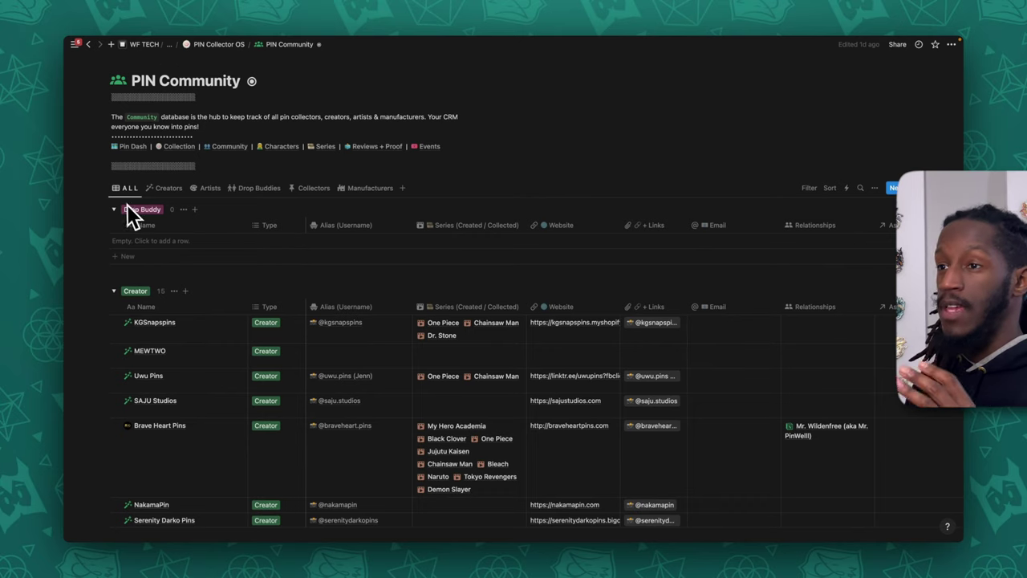
{"action": "left_click", "coordinate": [114, 209]}
{"action": "left_click", "coordinate": [114, 232]}
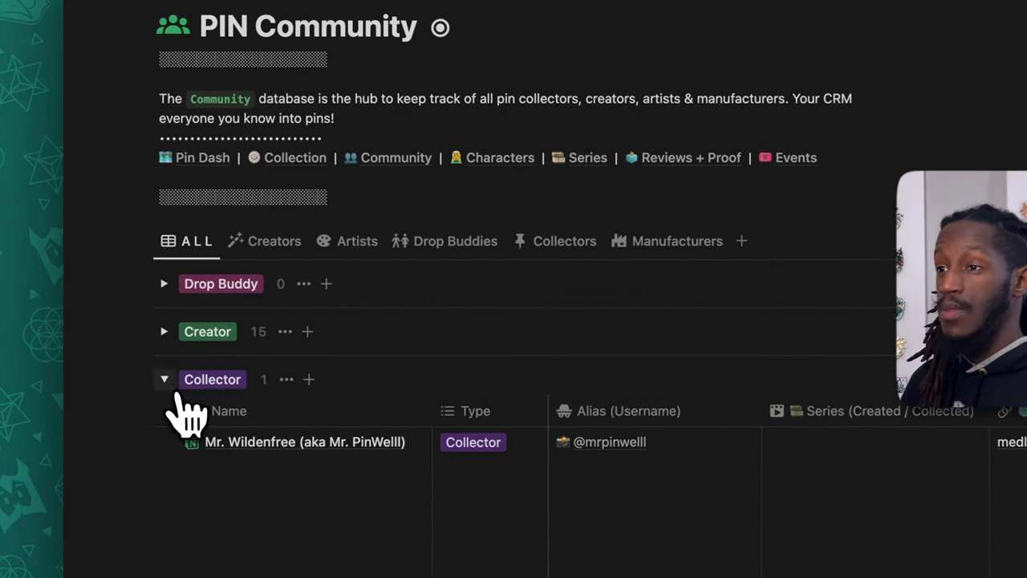
{"action": "left_click", "coordinate": [165, 379]}
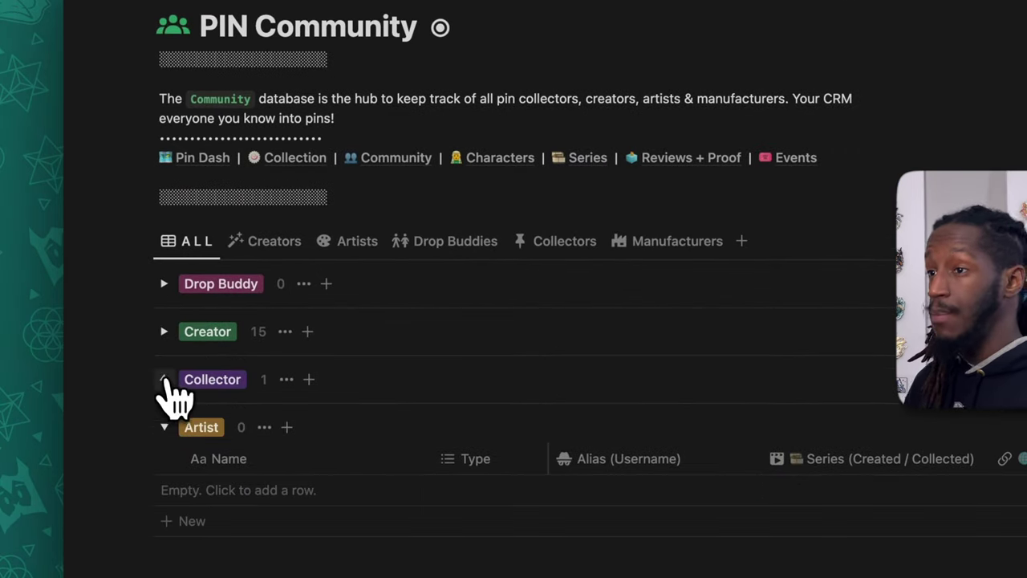
Step: Look through the PIN Community's Creators, Artists, Drop Buddies, Collectors and Manufacturers views
{"action": "left_click", "coordinate": [274, 243]}
{"action": "scroll", "coordinate": [317, 423], "scroll_direction": "down", "scroll_amount": 5}
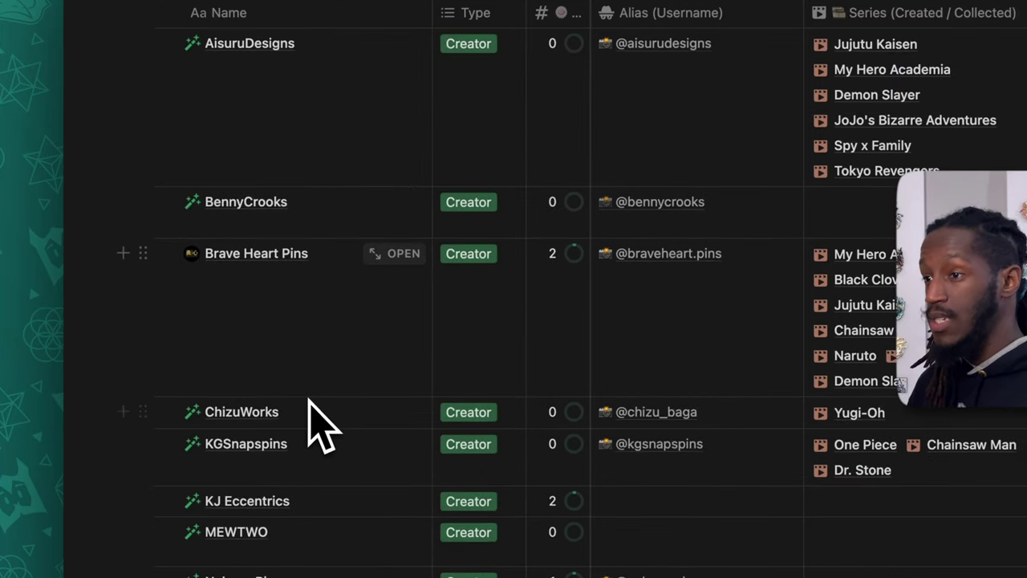
{"action": "scroll", "coordinate": [321, 421], "scroll_direction": "up", "scroll_amount": 5}
{"action": "left_click", "coordinate": [358, 243]}
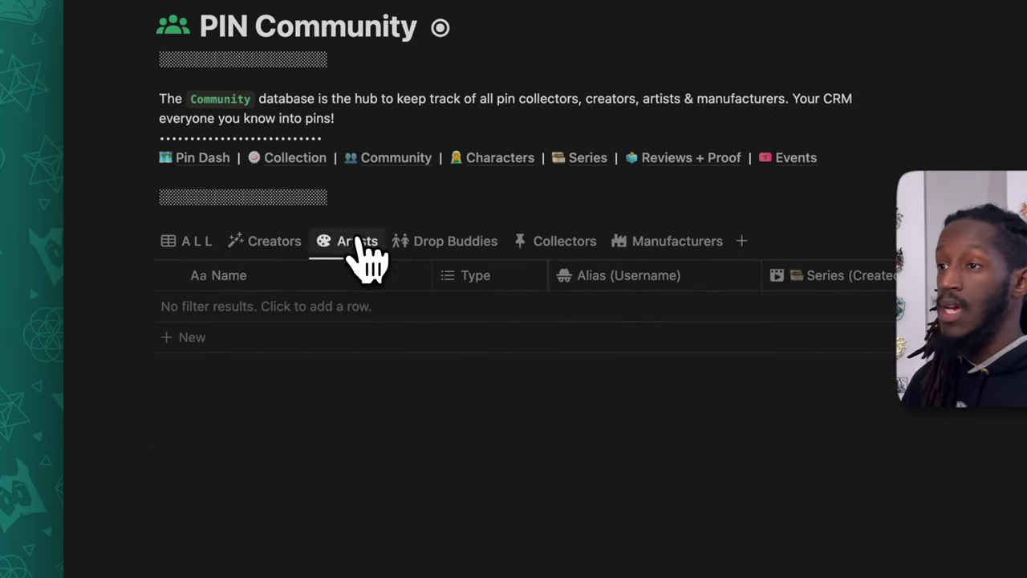
{"action": "left_click", "coordinate": [442, 255]}
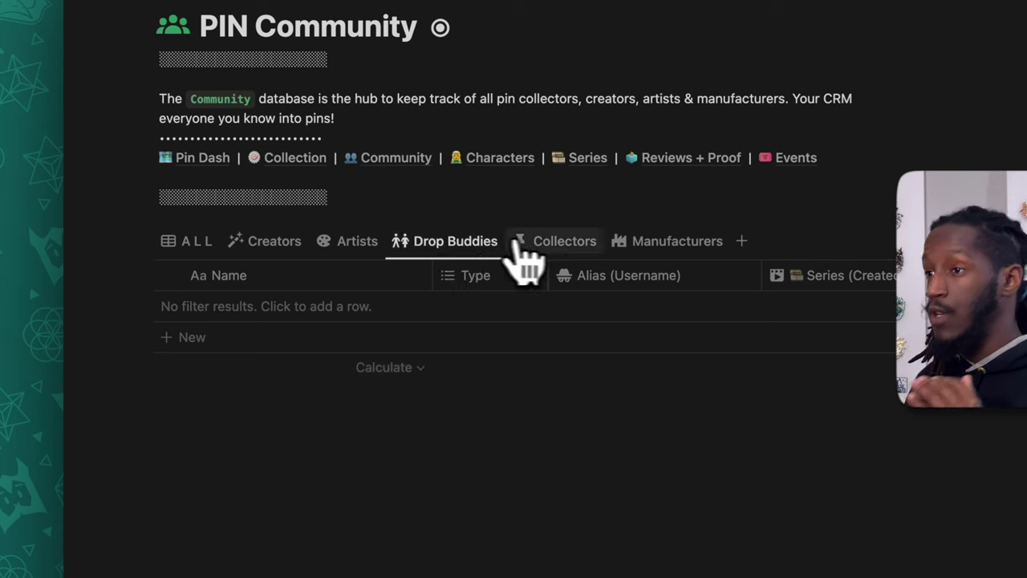
{"action": "left_click", "coordinate": [561, 253]}
{"action": "scroll", "coordinate": [666, 281], "scroll_direction": "up", "scroll_amount": 2}
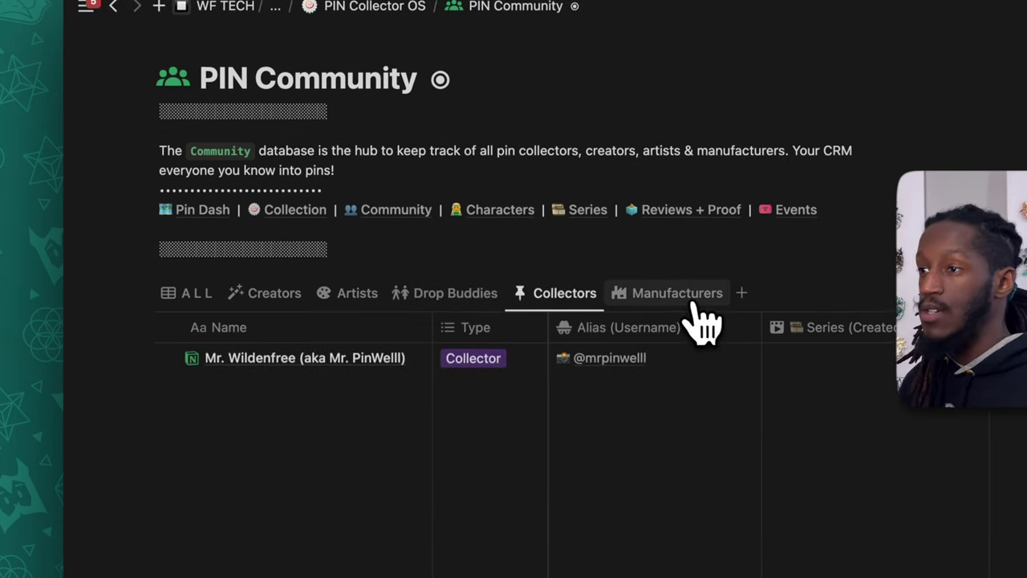
{"action": "left_click", "coordinate": [682, 301]}
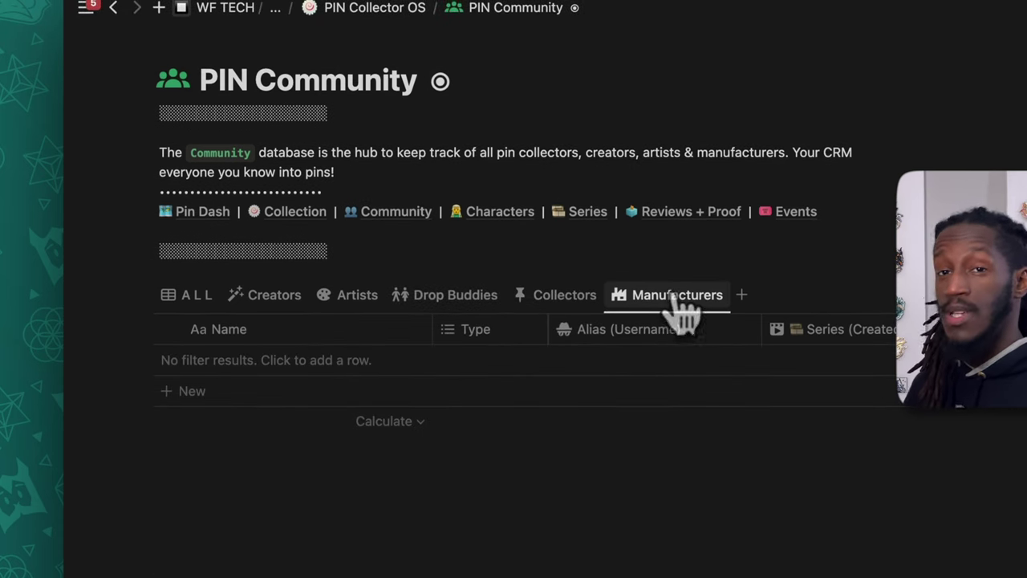
Step: Return to the PIN Community's ALL view and examine the Creator group's columns through to the Edited dates
{"action": "left_click", "coordinate": [181, 294]}
{"action": "scroll", "coordinate": [292, 271], "scroll_direction": "down", "scroll_amount": 1}
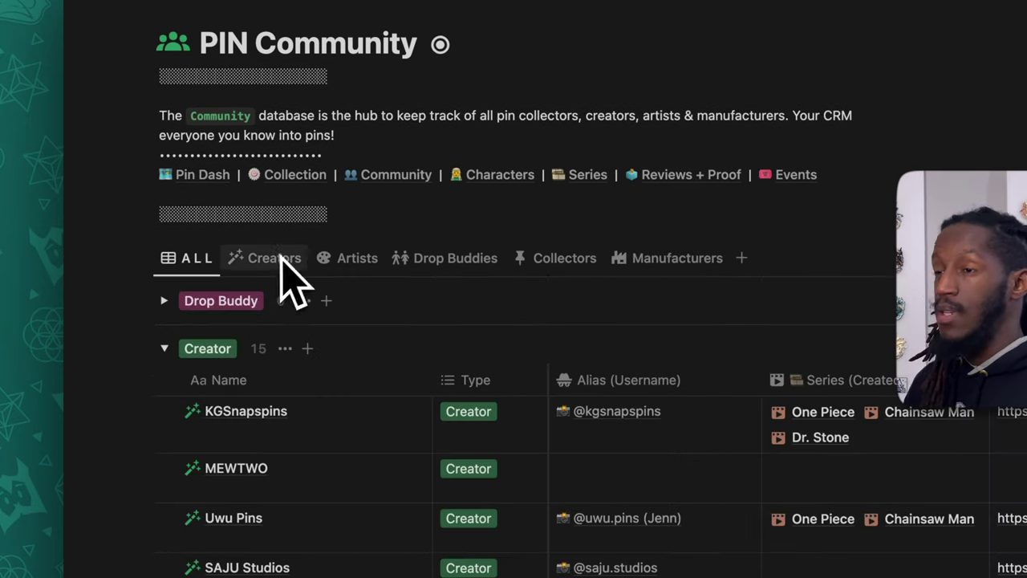
{"action": "scroll", "coordinate": [342, 300], "scroll_direction": "right", "scroll_amount": 5}
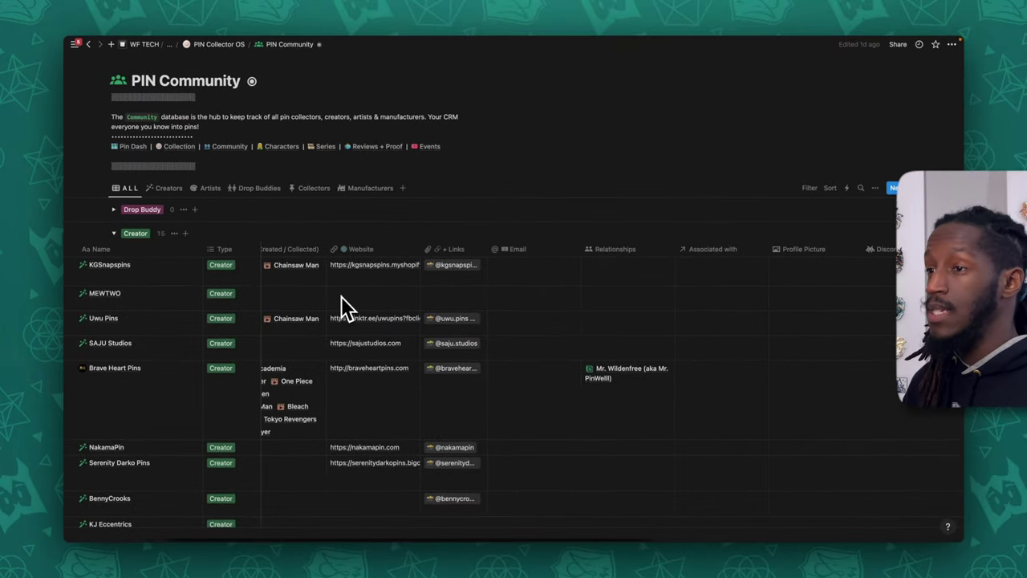
{"action": "scroll", "coordinate": [344, 313], "scroll_direction": "right", "scroll_amount": 10}
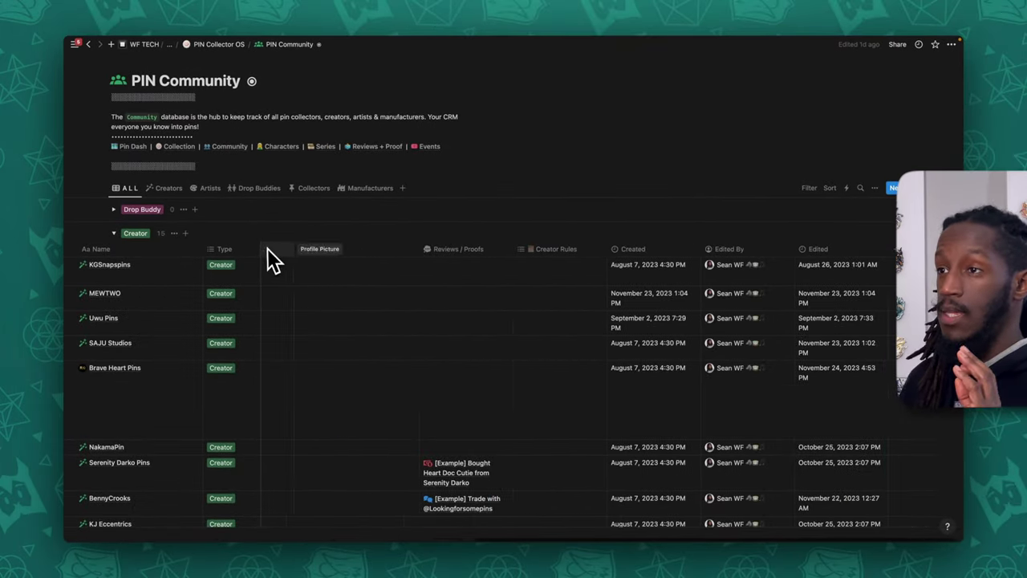
{"action": "scroll", "coordinate": [516, 192], "scroll_direction": "left", "scroll_amount": 15}
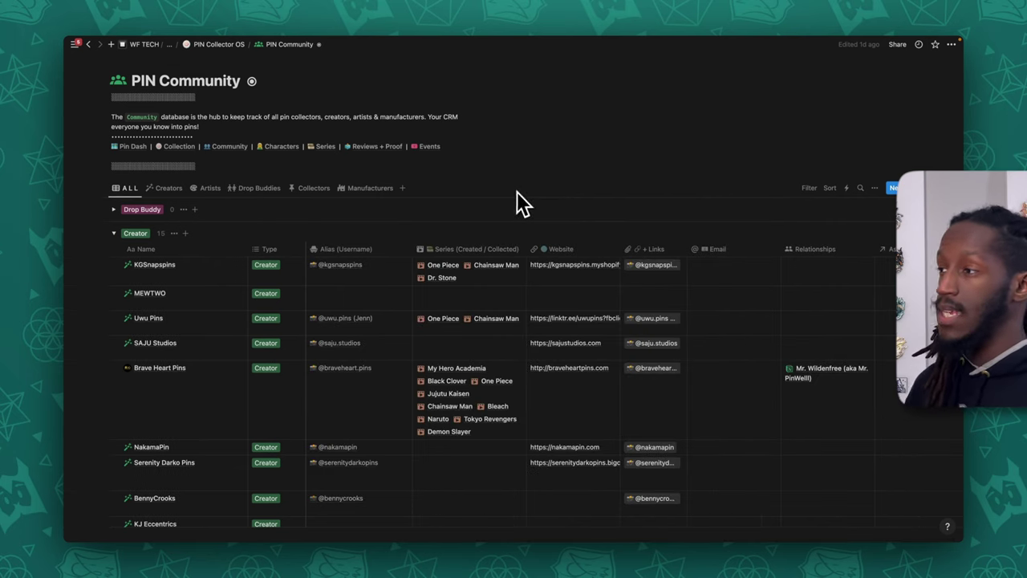
Step: Open the Creator template of the PIN Community database for editing
{"action": "left_click", "coordinate": [910, 188]}
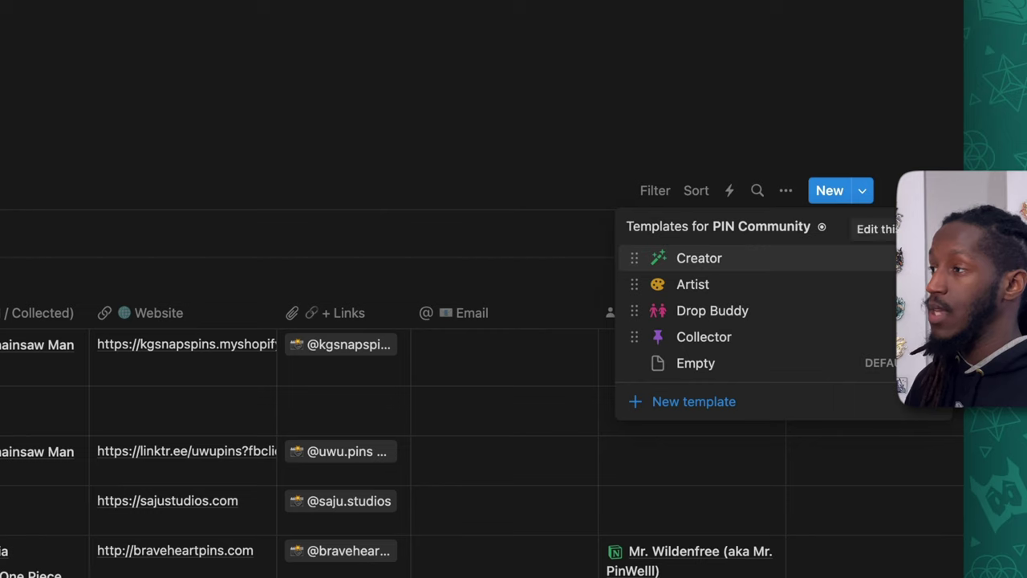
{"action": "left_click", "coordinate": [882, 258]}
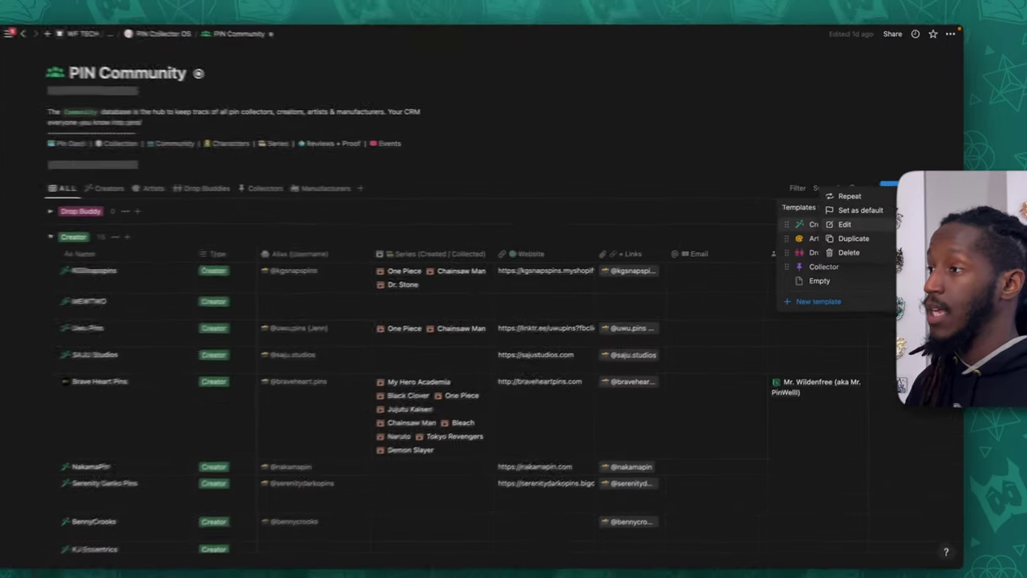
{"action": "left_click", "coordinate": [844, 224]}
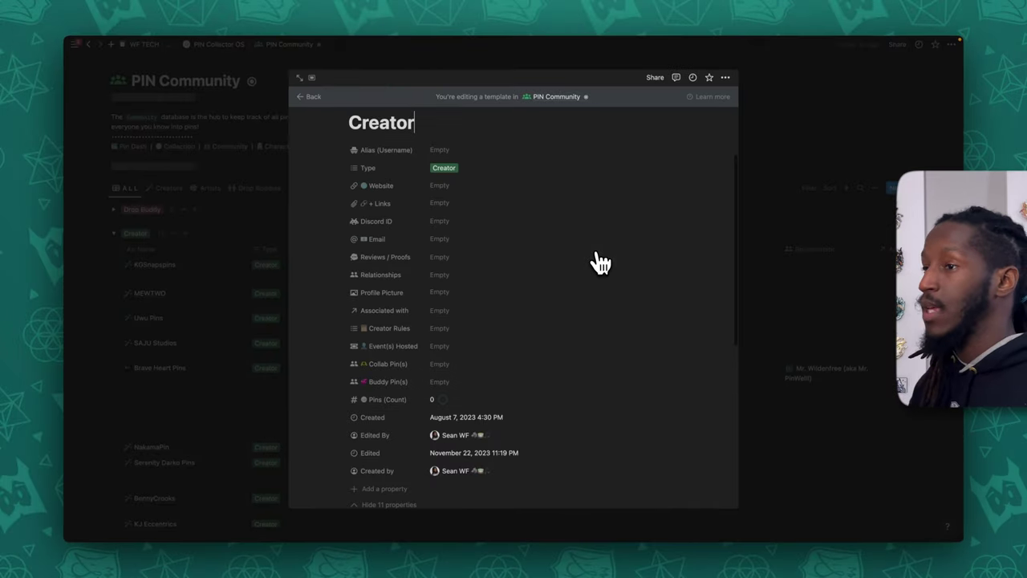
Step: Review the Creator template's properties and its available Type options, keeping Creator as the type
{"action": "scroll", "coordinate": [592, 241], "scroll_direction": "down", "scroll_amount": 1}
{"action": "scroll", "coordinate": [562, 217], "scroll_direction": "up", "scroll_amount": 2}
{"action": "left_click", "coordinate": [486, 186]}
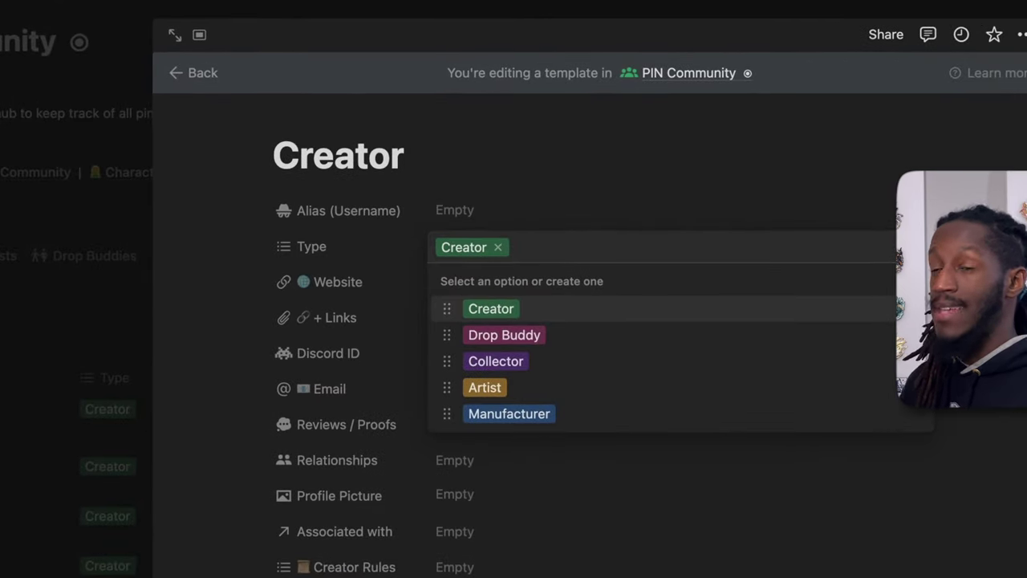
{"action": "left_click", "coordinate": [447, 196]}
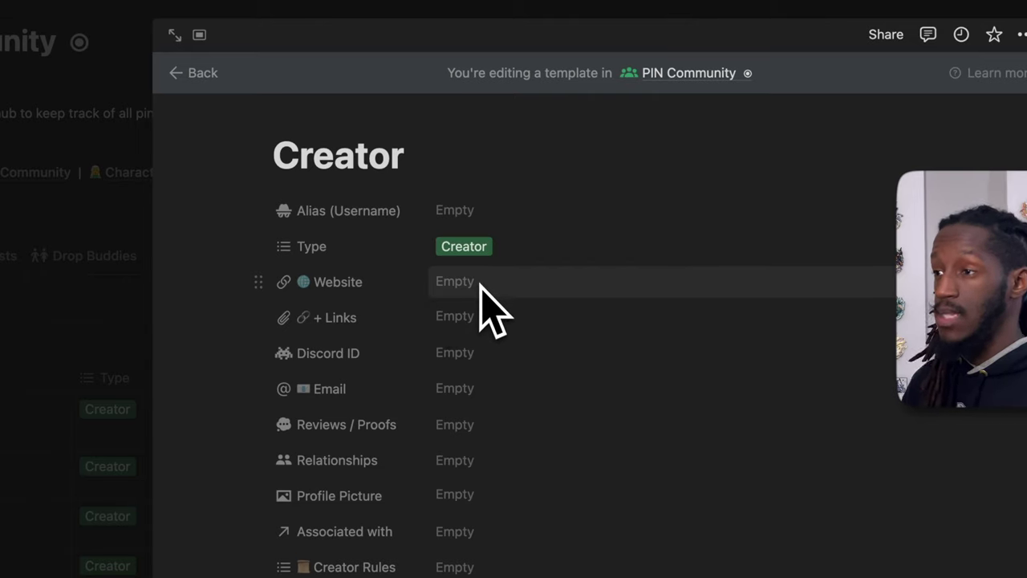
Step: Examine the template's Pins Created filters, Status and by Series views, and the prompt for adding a linked Collab / Drop Buddy Pins view
{"action": "scroll", "coordinate": [658, 431], "scroll_direction": "down", "scroll_amount": 10}
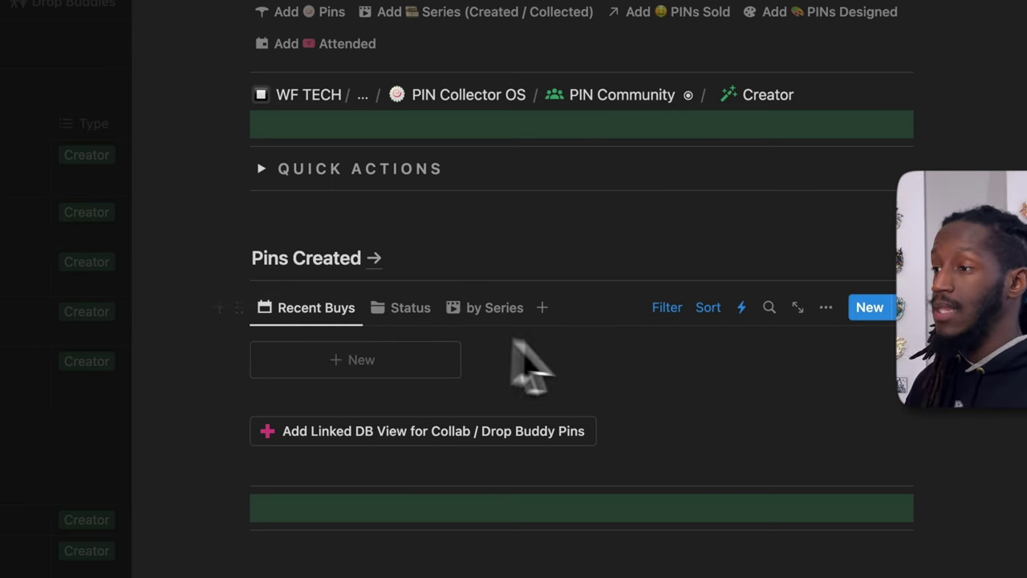
{"action": "left_click", "coordinate": [663, 309]}
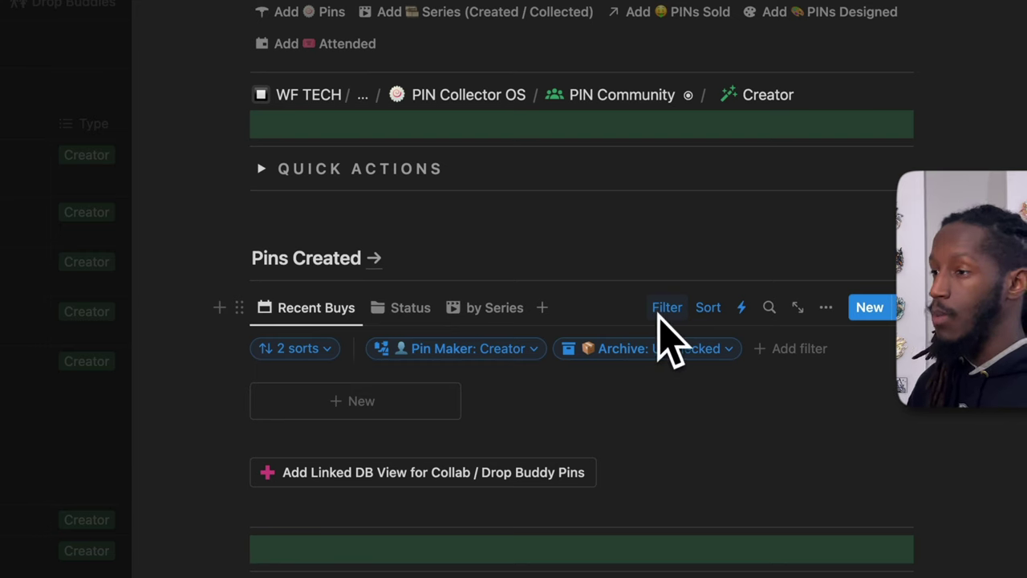
{"action": "left_click", "coordinate": [406, 308]}
{"action": "left_click", "coordinate": [261, 348]}
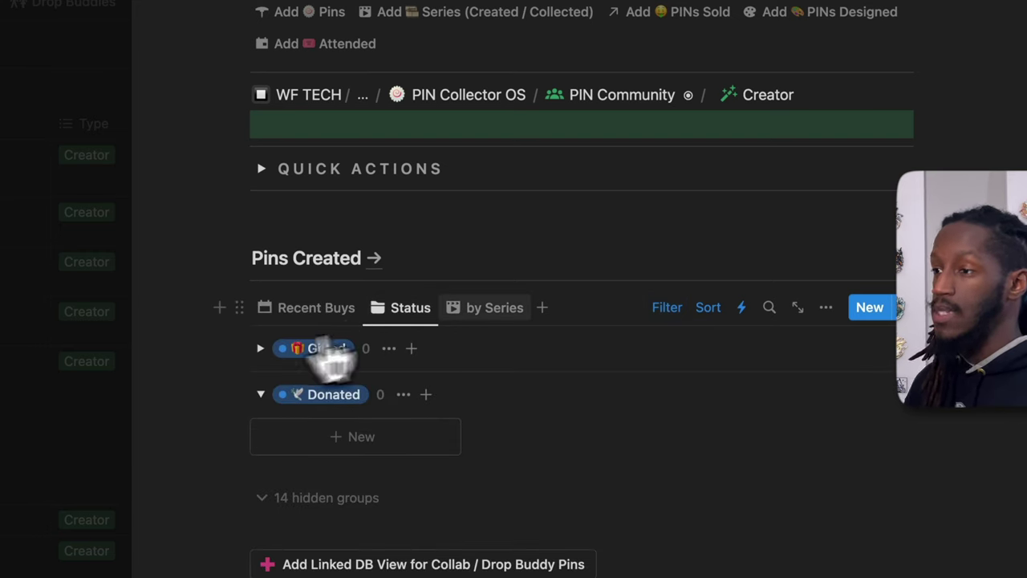
{"action": "left_click", "coordinate": [482, 310]}
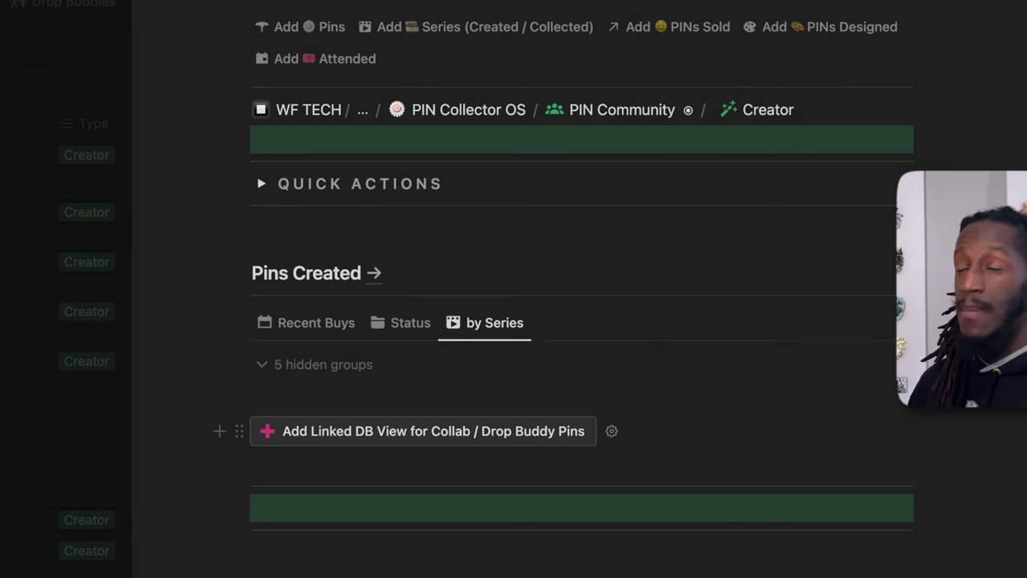
{"action": "left_click", "coordinate": [481, 434]}
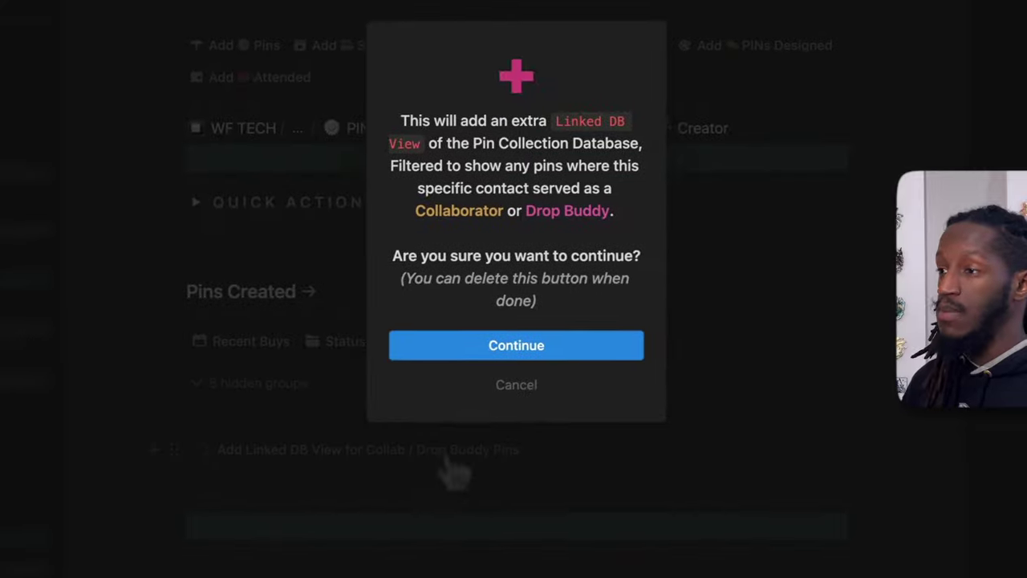
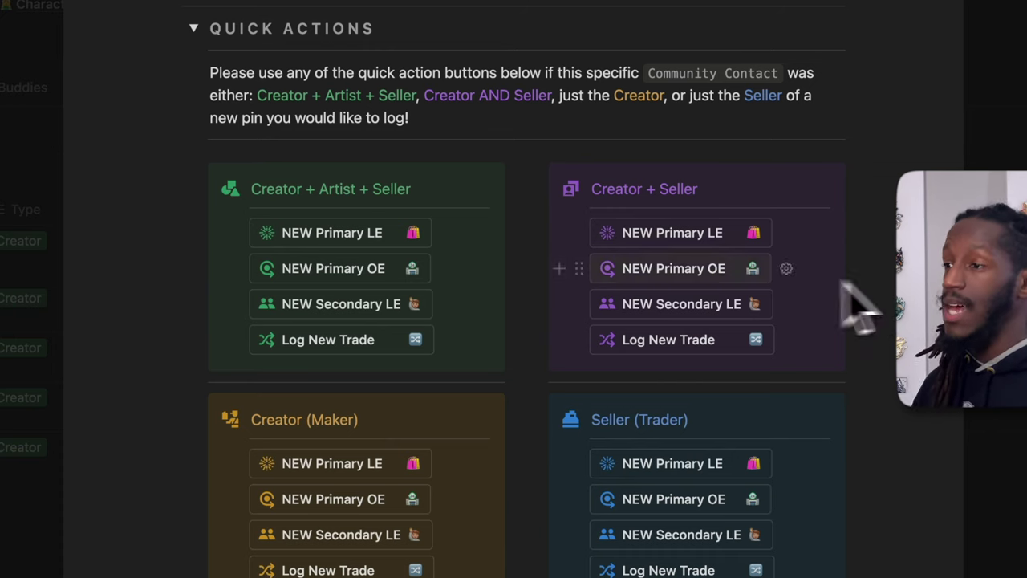
Step: Create a new Primary LE pin from the template's Creator + Artist + Seller quick actions
{"action": "left_click", "coordinate": [388, 235]}
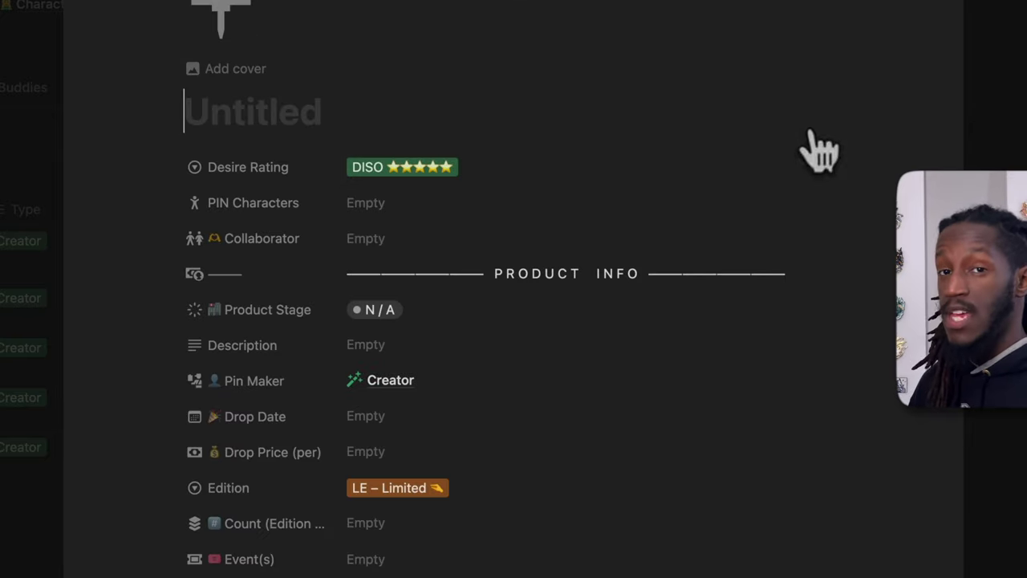
Step: Review the new pin's prefilled properties, including Pin Maker, Pin Seller, Buy Date and Pin Artist, and open its page options
{"action": "scroll", "coordinate": [647, 303], "scroll_direction": "down", "scroll_amount": 3}
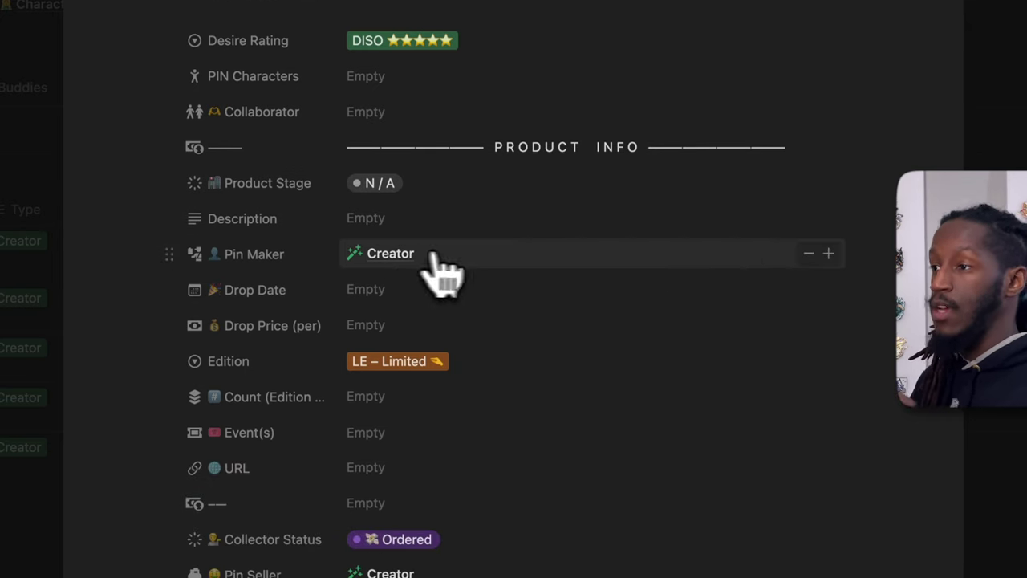
{"action": "scroll", "coordinate": [482, 272], "scroll_direction": "down", "scroll_amount": 4}
{"action": "scroll", "coordinate": [447, 409], "scroll_direction": "down", "scroll_amount": 9}
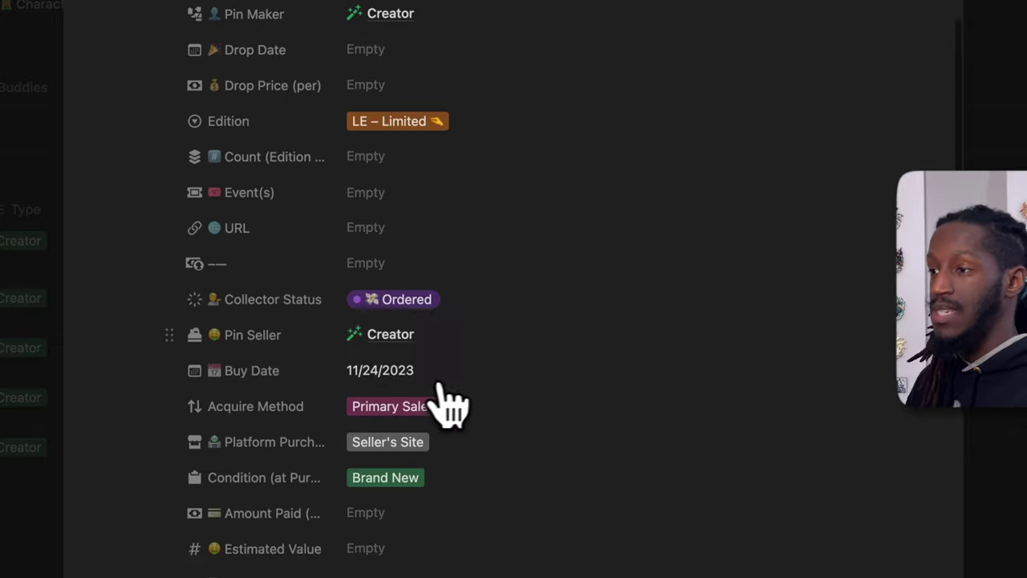
{"action": "scroll", "coordinate": [457, 397], "scroll_direction": "down", "scroll_amount": 2}
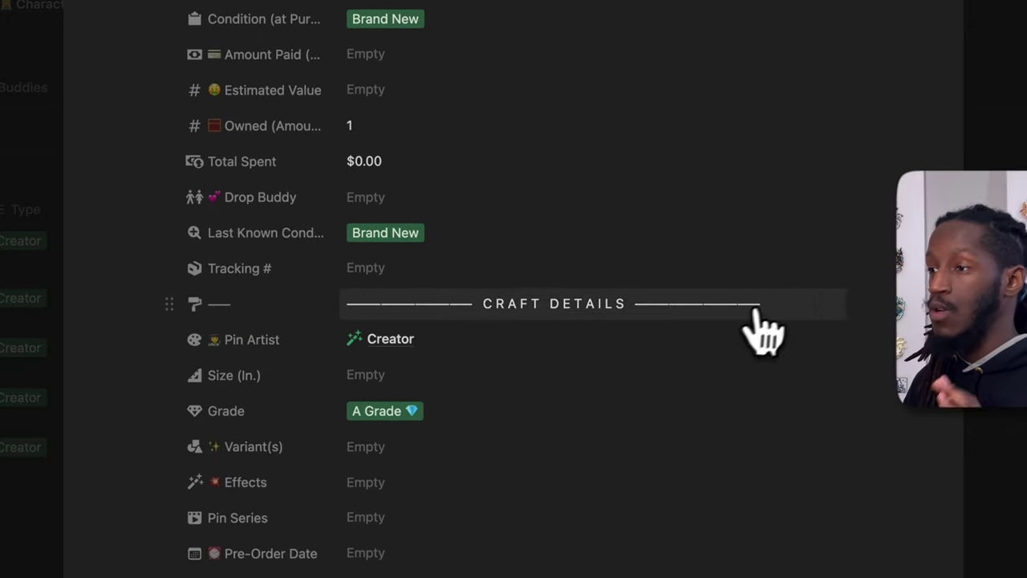
{"action": "scroll", "coordinate": [646, 427], "scroll_direction": "down", "scroll_amount": 10}
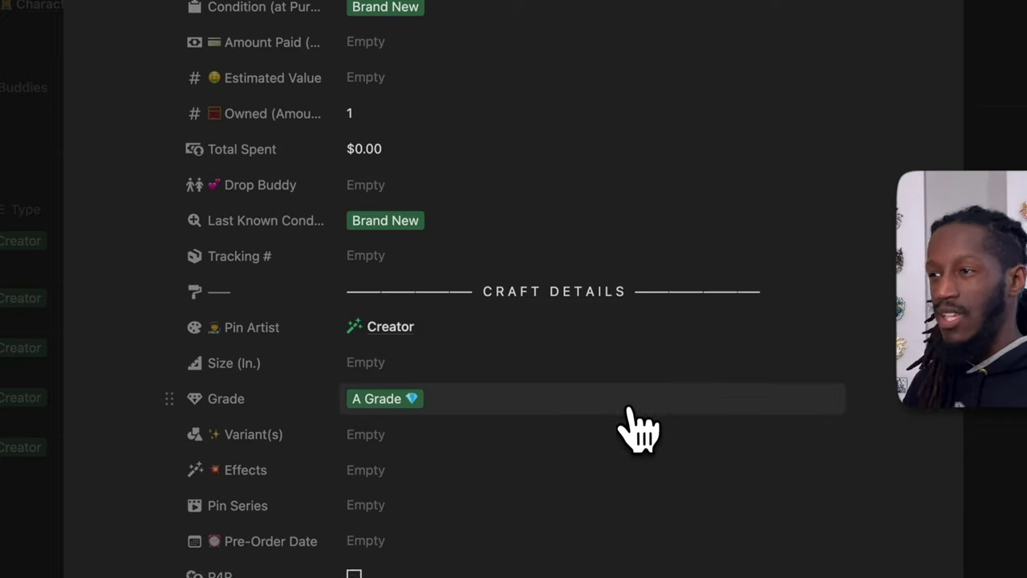
{"action": "scroll", "coordinate": [647, 409], "scroll_direction": "up", "scroll_amount": 20}
{"action": "scroll", "coordinate": [648, 401], "scroll_direction": "up", "scroll_amount": 3}
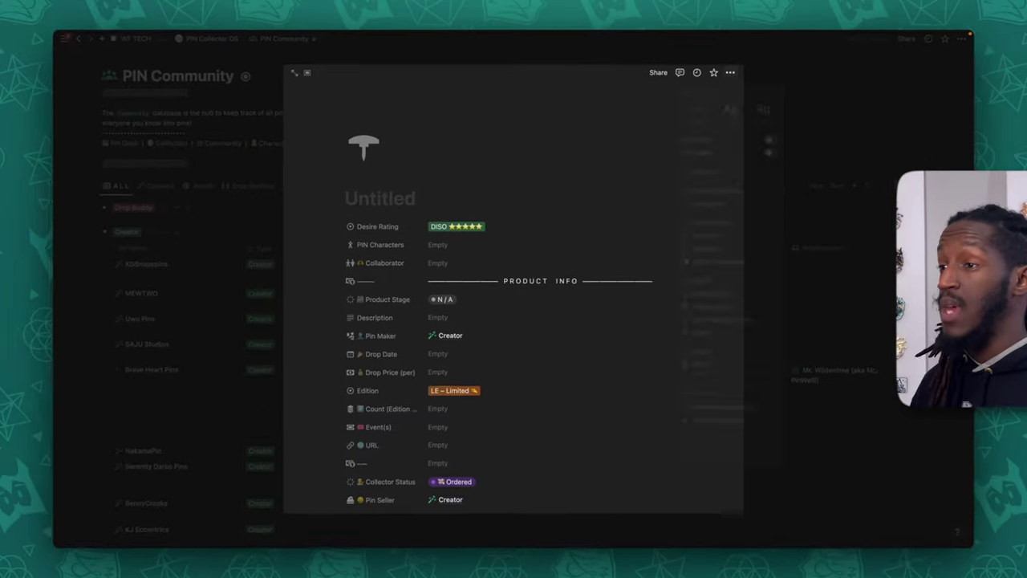
{"action": "left_click", "coordinate": [726, 77]}
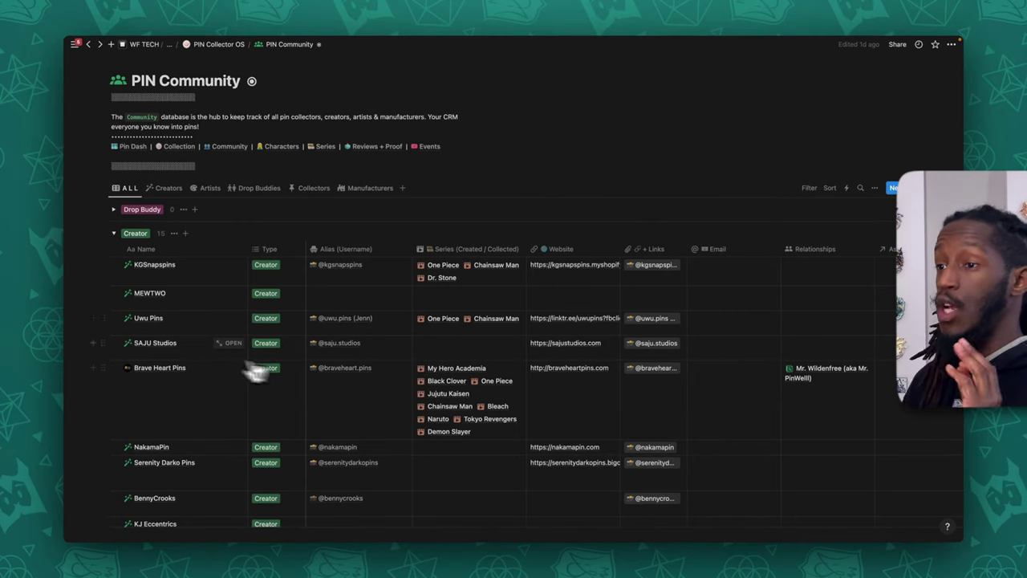
Step: Open the Brave Heart Pins page from the Creator group and collapse its Quick Actions section
{"action": "scroll", "coordinate": [201, 291], "scroll_direction": "down", "scroll_amount": 3}
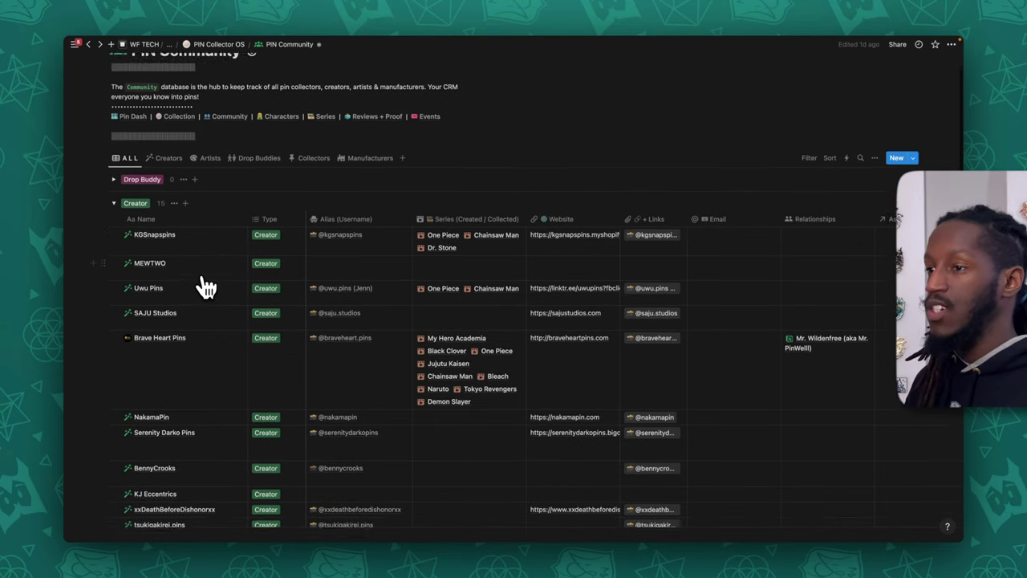
{"action": "scroll", "coordinate": [206, 286], "scroll_direction": "down", "scroll_amount": 1}
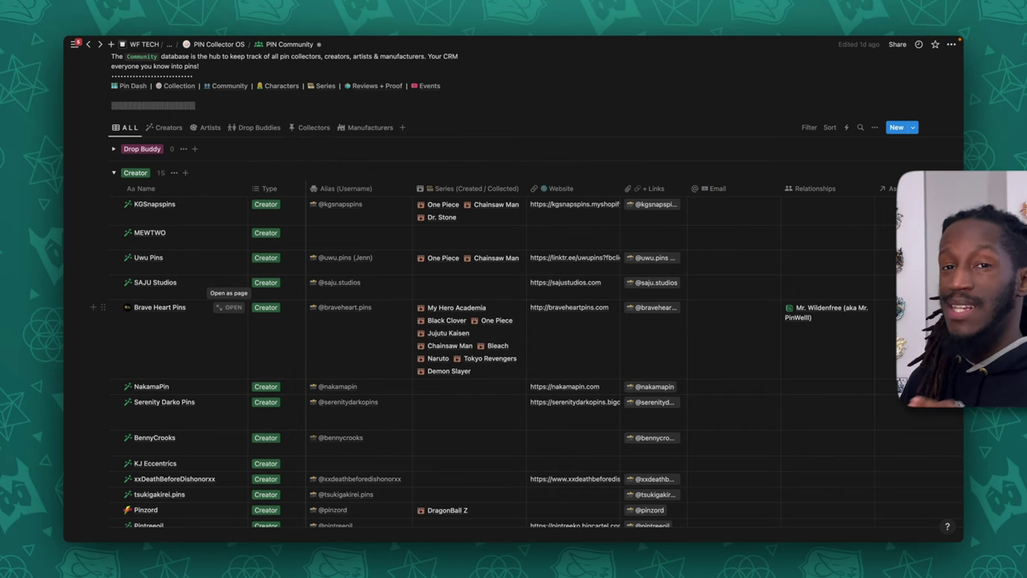
{"action": "left_click", "coordinate": [233, 309]}
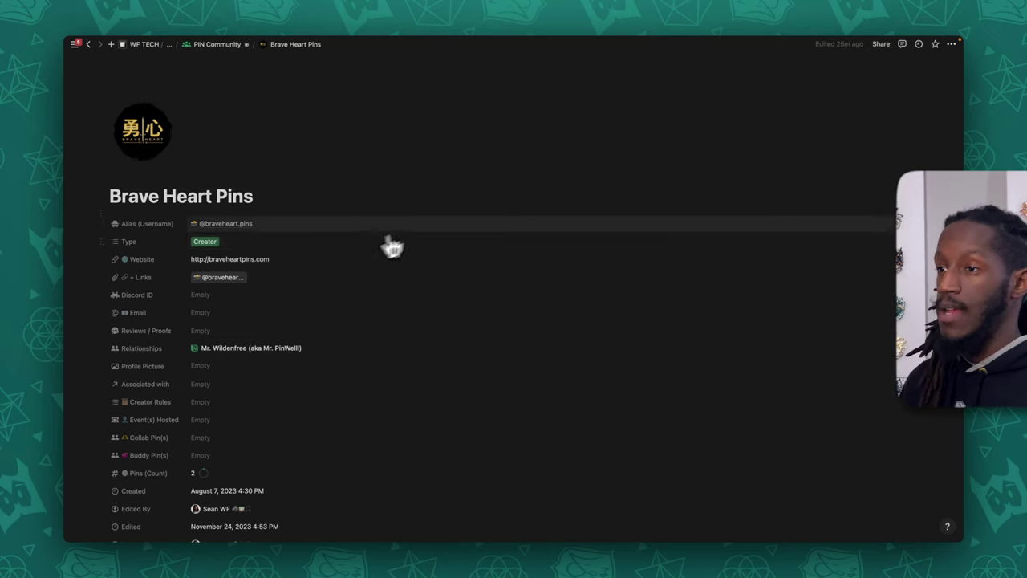
{"action": "scroll", "coordinate": [424, 222], "scroll_direction": "down", "scroll_amount": 10}
{"action": "scroll", "coordinate": [431, 205], "scroll_direction": "up", "scroll_amount": 3}
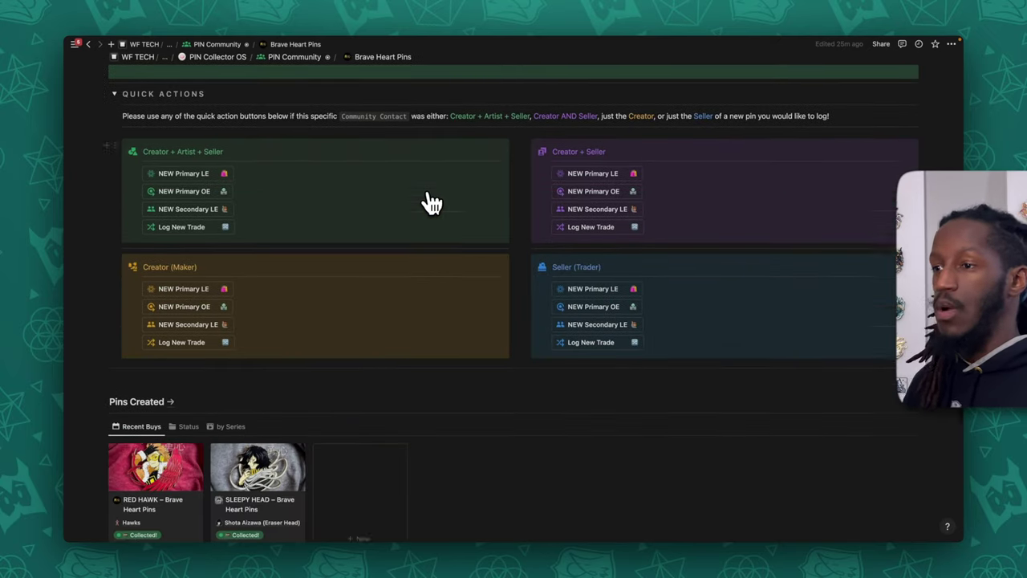
{"action": "left_click", "coordinate": [115, 145]}
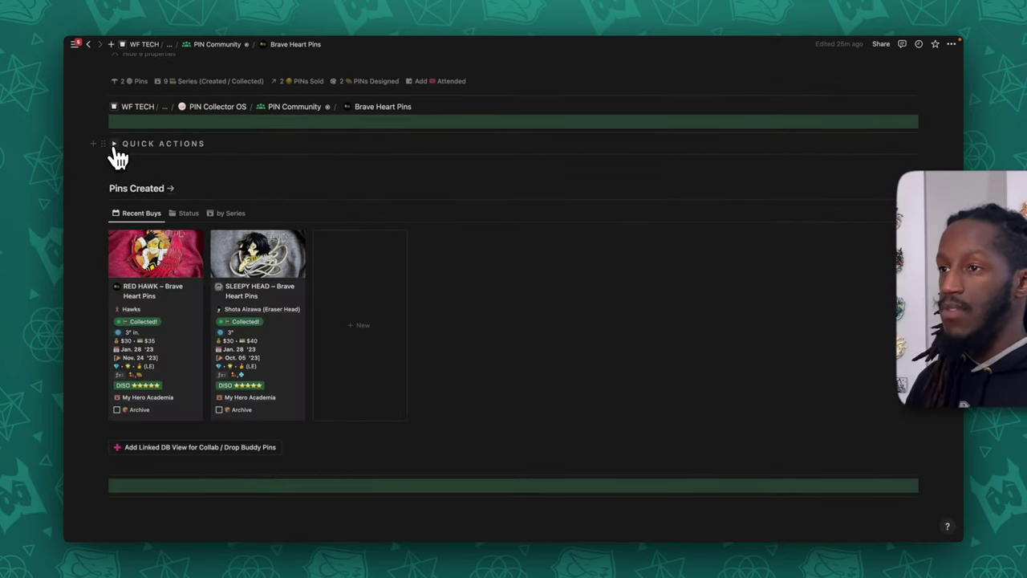
{"action": "left_click", "coordinate": [115, 144]}
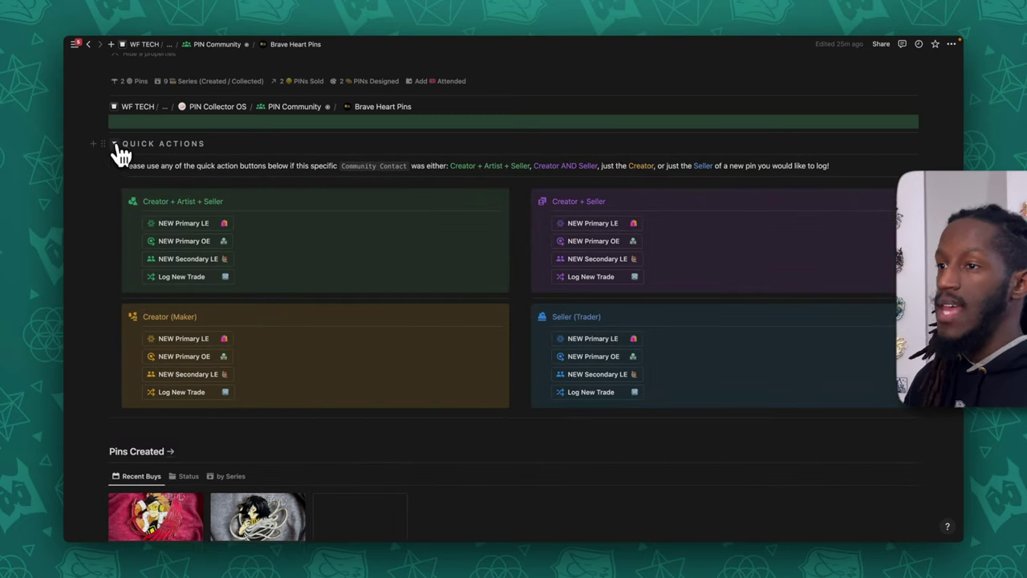
{"action": "left_click", "coordinate": [114, 144]}
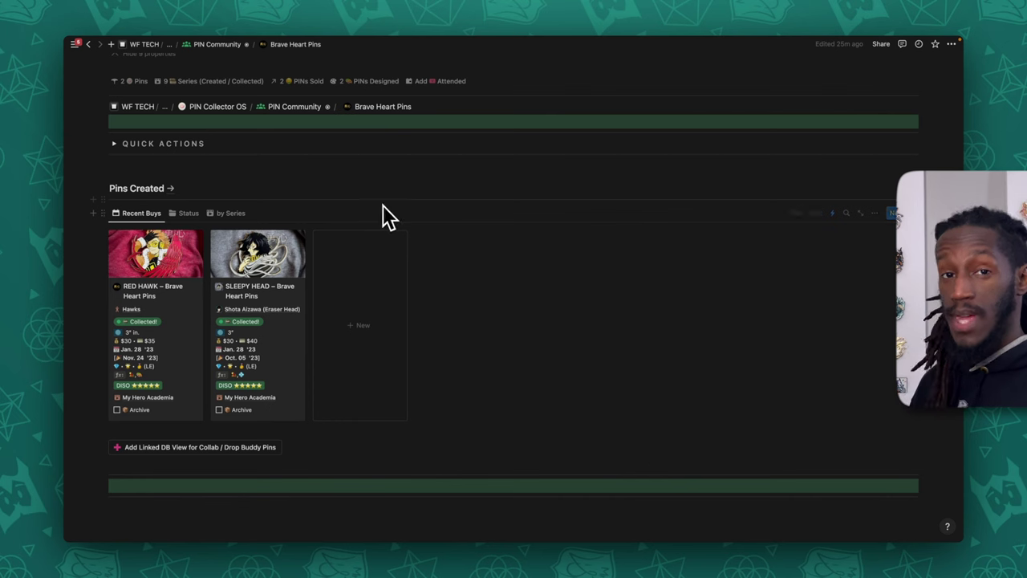
Step: Show the filters of the Recent Buys view under Pins Created and inspect the Pin Maker filter's selection
{"action": "left_click", "coordinate": [795, 215]}
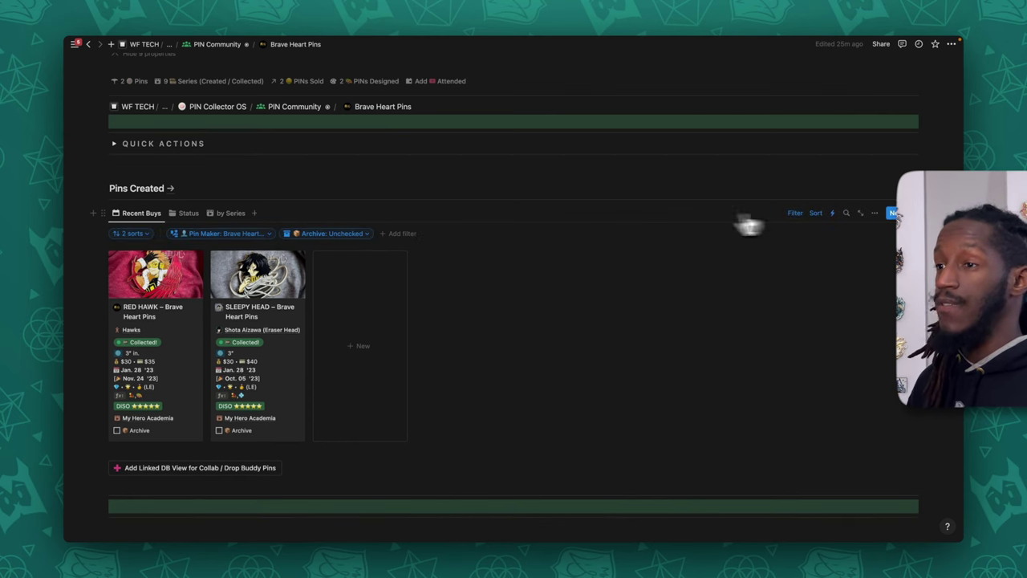
{"action": "left_click", "coordinate": [257, 234]}
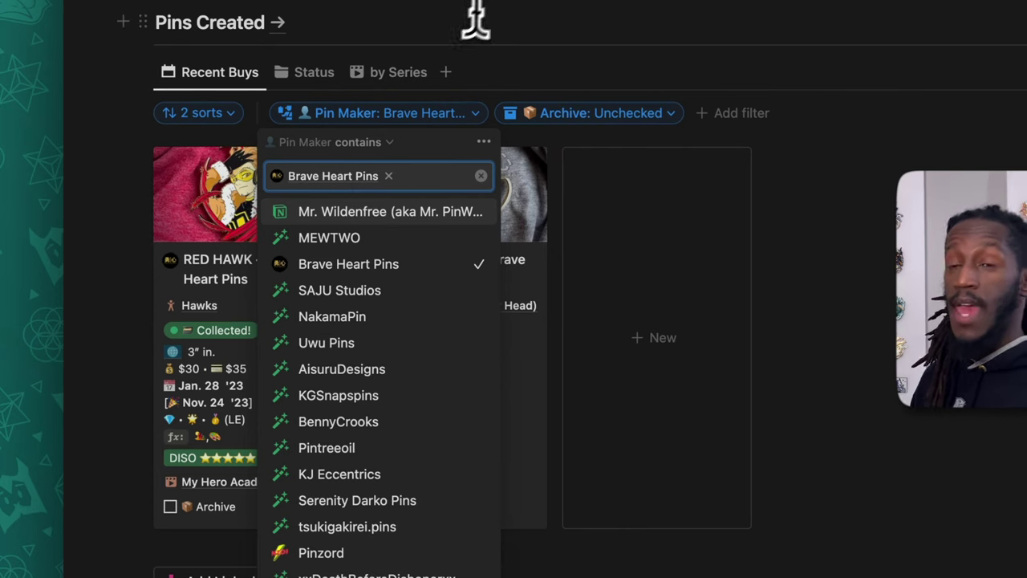
{"action": "left_click", "coordinate": [574, 16]}
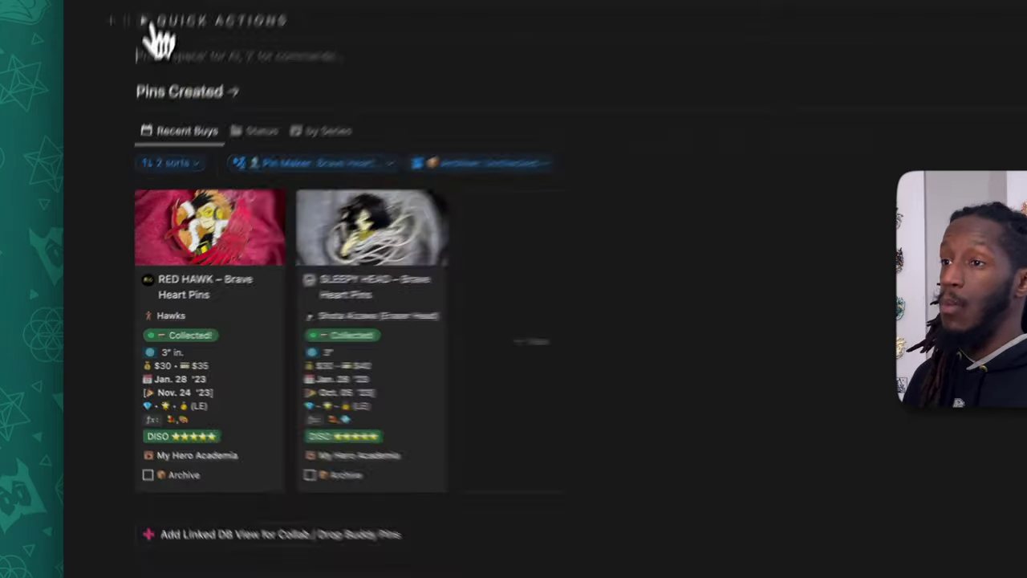
Step: Create a new Primary LE pin from Brave Heart Pins' Creator + Artist + Seller quick actions and review its prefilled properties
{"action": "left_click", "coordinate": [146, 22]}
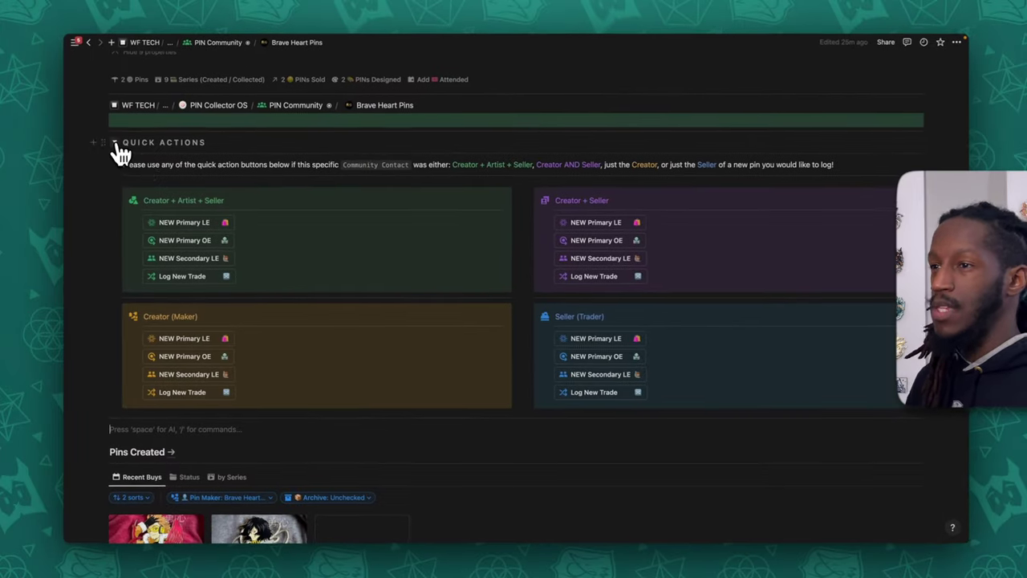
{"action": "left_click", "coordinate": [214, 227]}
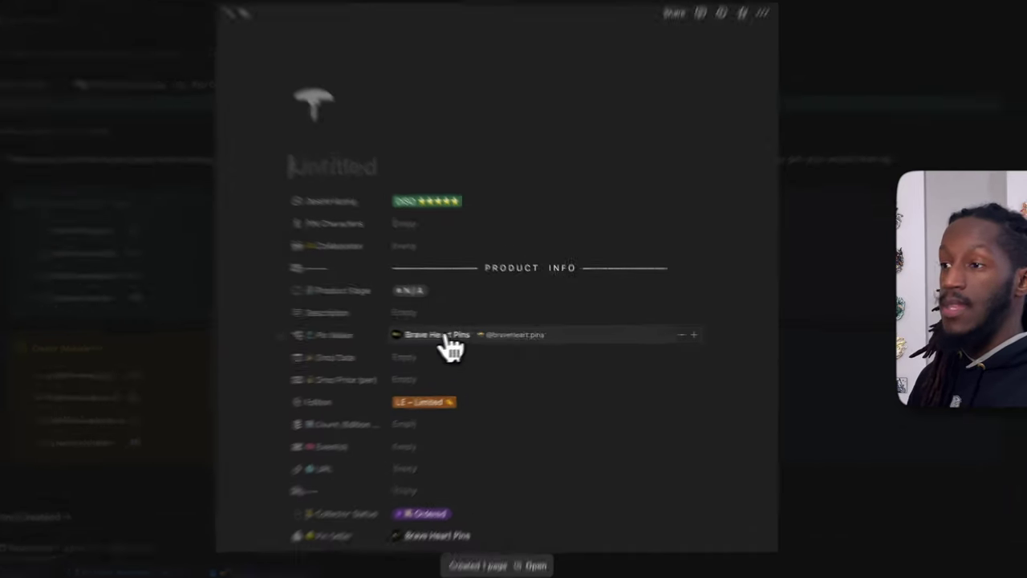
{"action": "scroll", "coordinate": [389, 346], "scroll_direction": "down", "scroll_amount": 6}
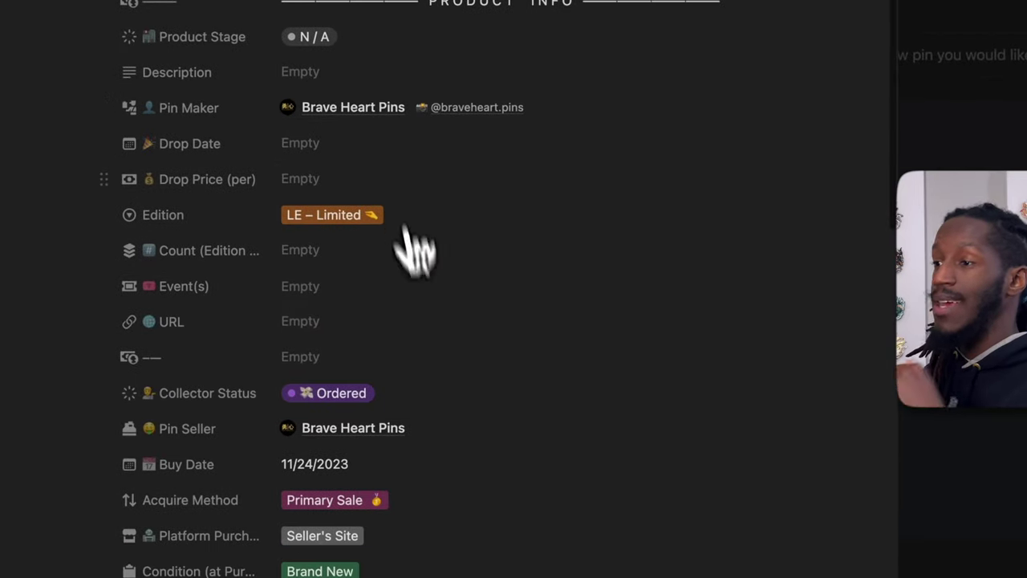
{"action": "scroll", "coordinate": [442, 399], "scroll_direction": "down", "scroll_amount": 3}
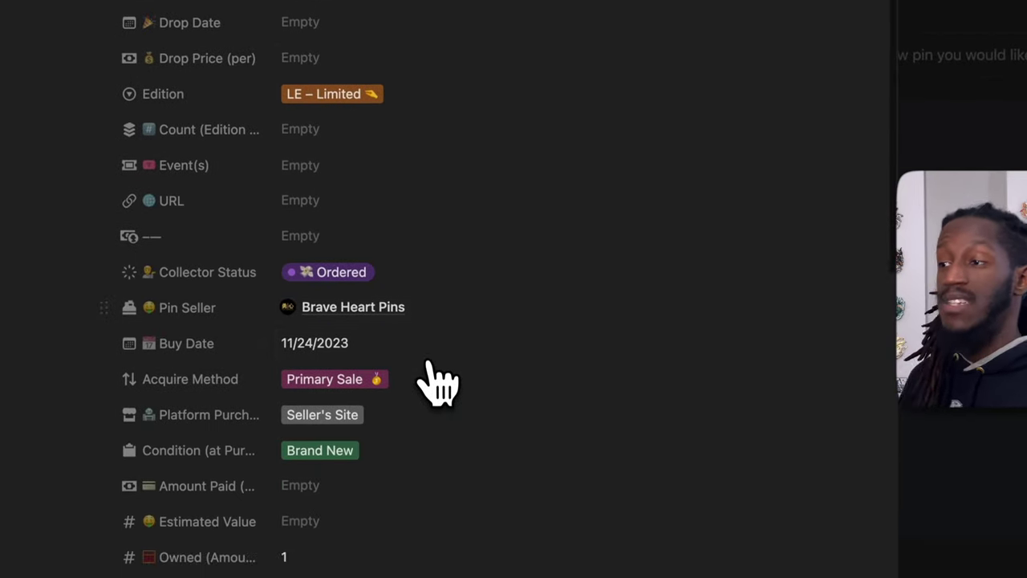
{"action": "scroll", "coordinate": [439, 387], "scroll_direction": "down", "scroll_amount": 10}
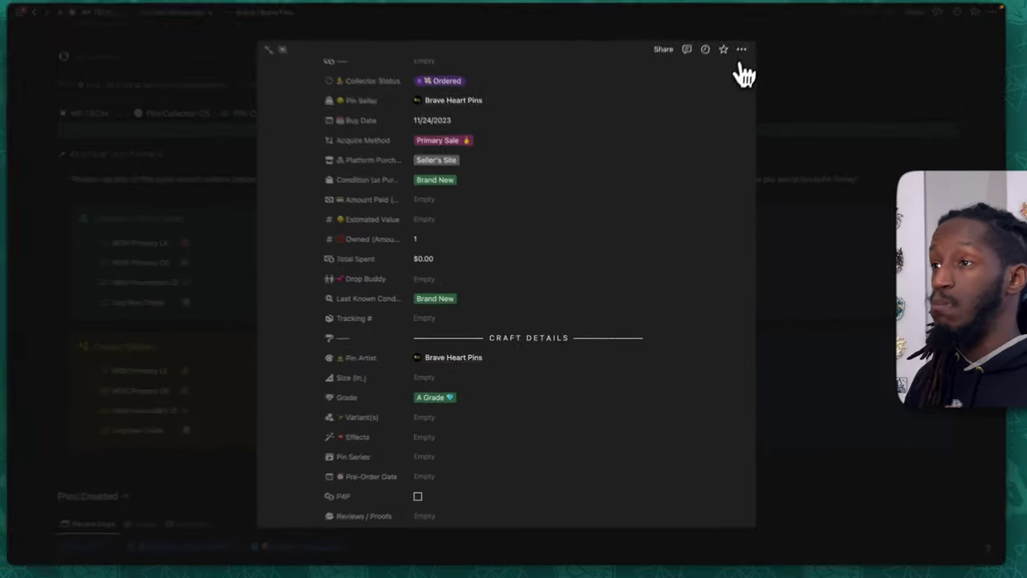
{"action": "left_click", "coordinate": [740, 49]}
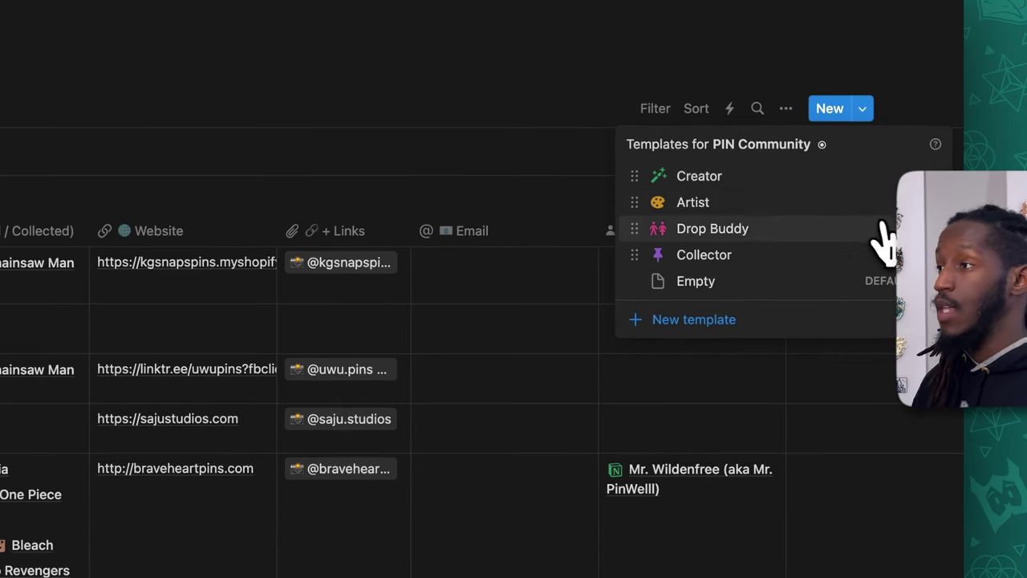
Step: Open the Artist template of PIN Community for editing and expand its Quick Actions section
{"action": "left_click", "coordinate": [693, 202]}
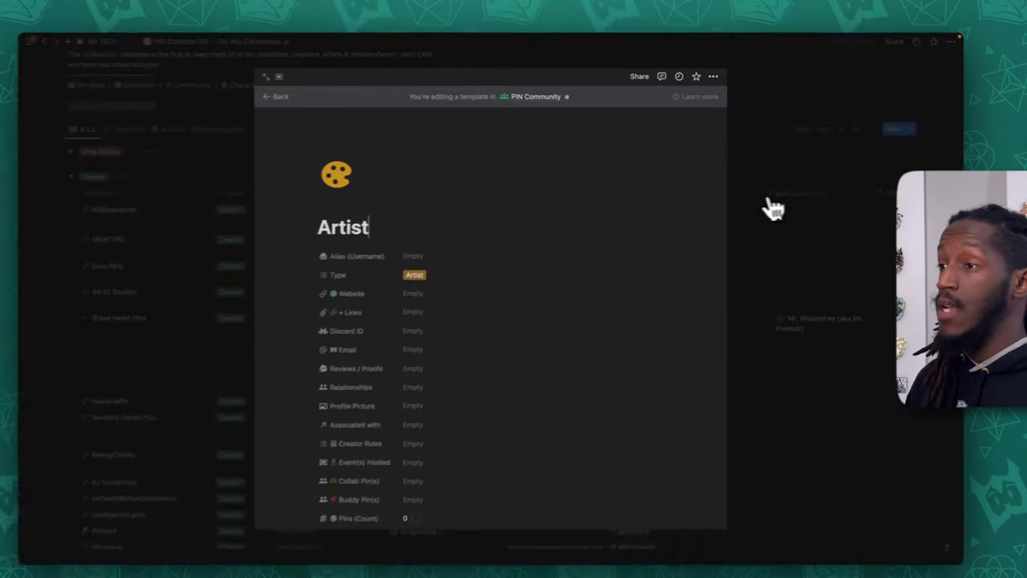
{"action": "scroll", "coordinate": [610, 337], "scroll_direction": "down", "scroll_amount": 10}
{"action": "scroll", "coordinate": [604, 344], "scroll_direction": "down", "scroll_amount": 3}
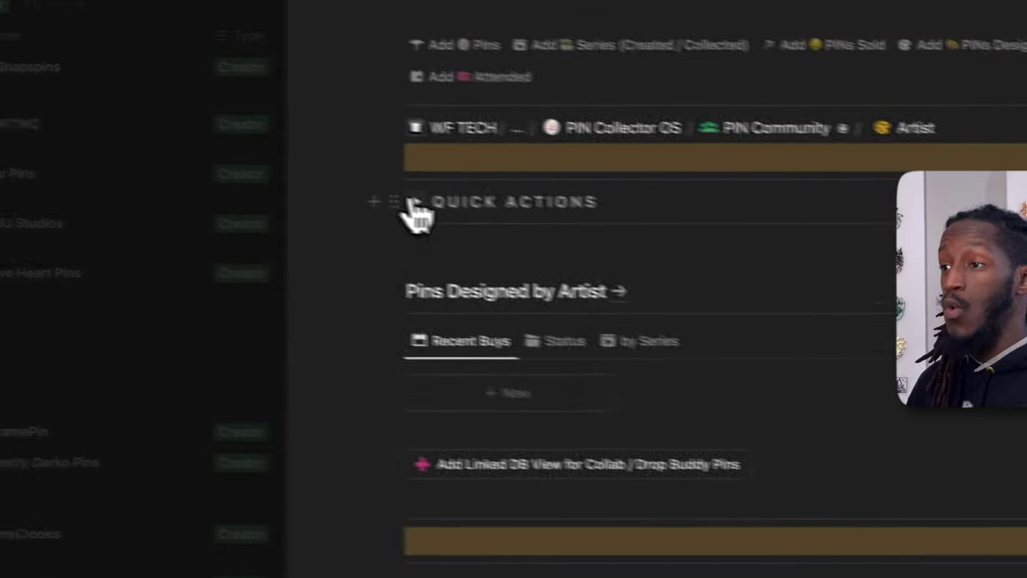
{"action": "left_click", "coordinate": [200, 155]}
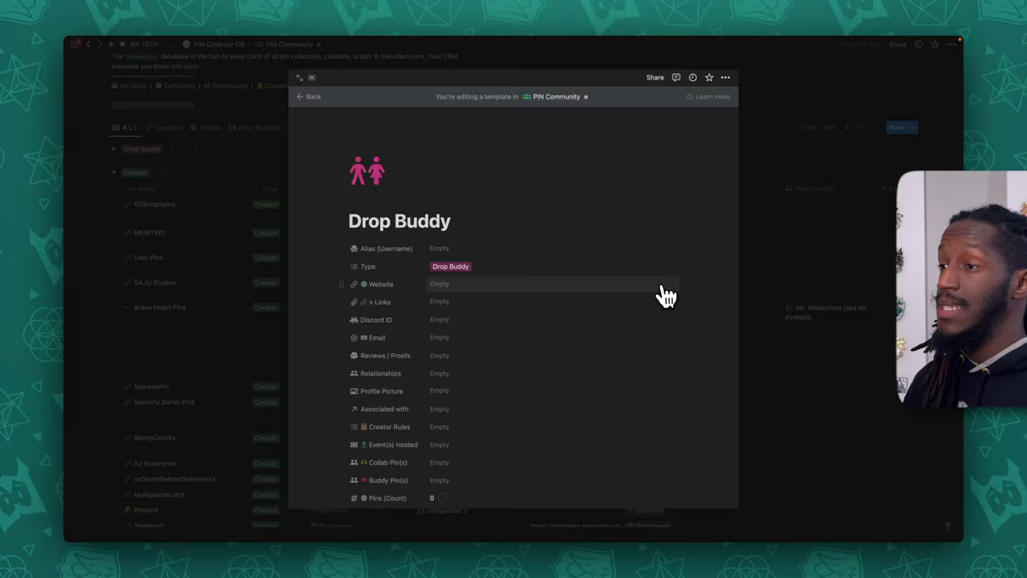
Step: Expand the Drop Buddy template's Quick Actions and look over its properties and Pins Collected Together section
{"action": "scroll", "coordinate": [666, 297], "scroll_direction": "down", "scroll_amount": 5}
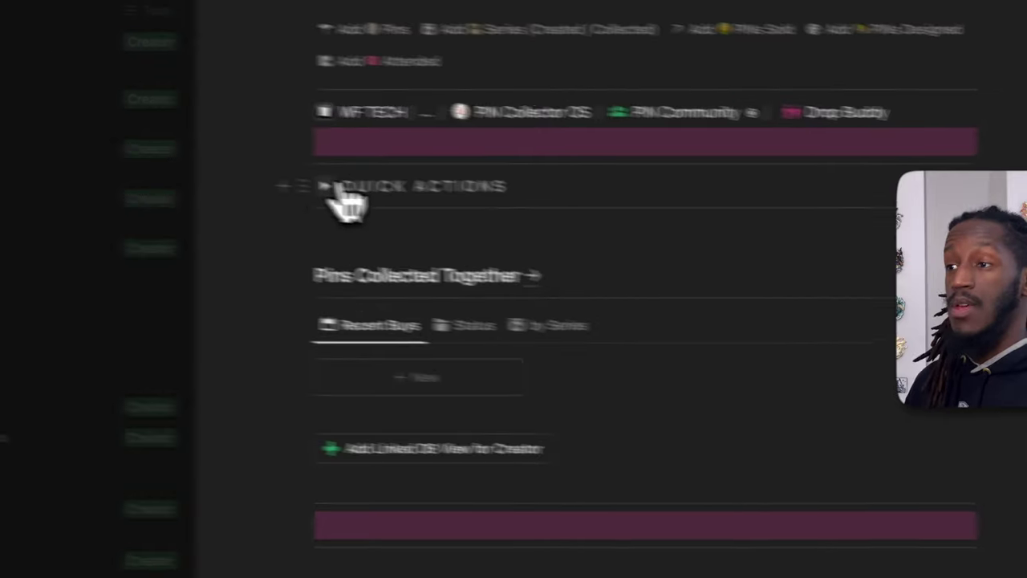
{"action": "left_click", "coordinate": [200, 167]}
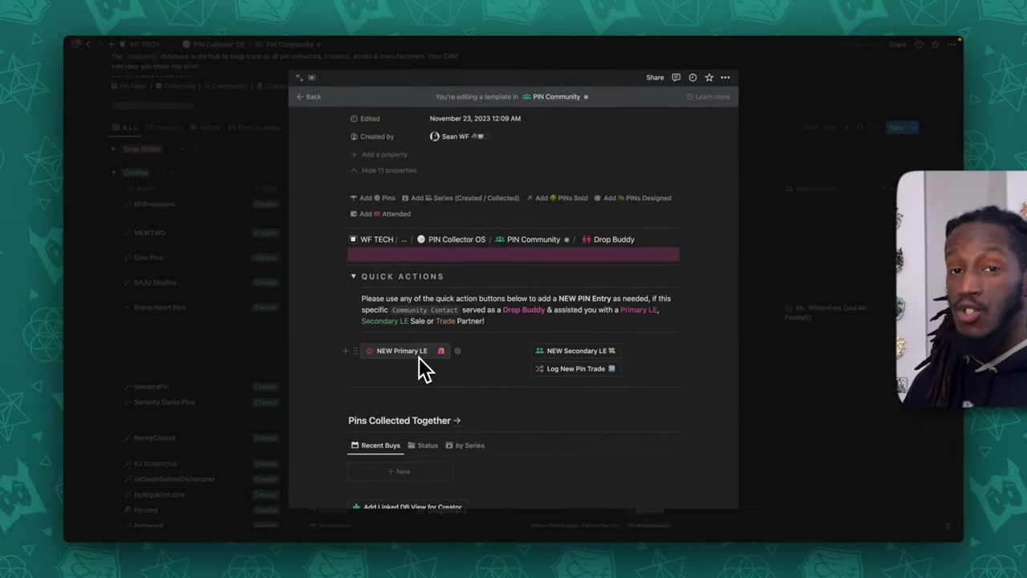
{"action": "scroll", "coordinate": [419, 358], "scroll_direction": "up", "scroll_amount": 10}
{"action": "scroll", "coordinate": [624, 298], "scroll_direction": "down", "scroll_amount": 10}
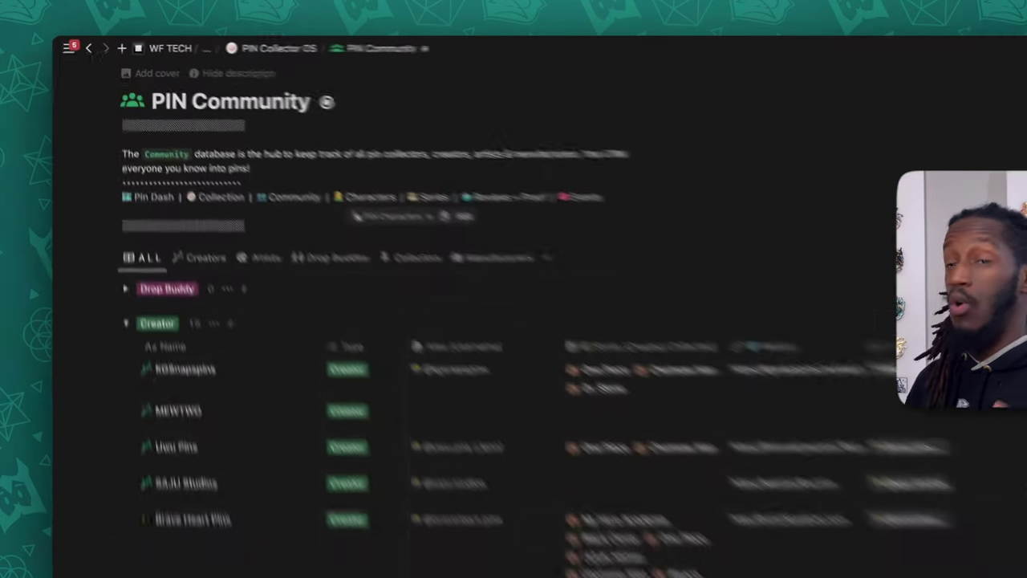
Step: Open the PIN Characters database and collapse the No Series, Black Clover, Chainsaw Man and Demon Slayer groups in the Series Gallery
{"action": "left_click", "coordinate": [443, 256]}
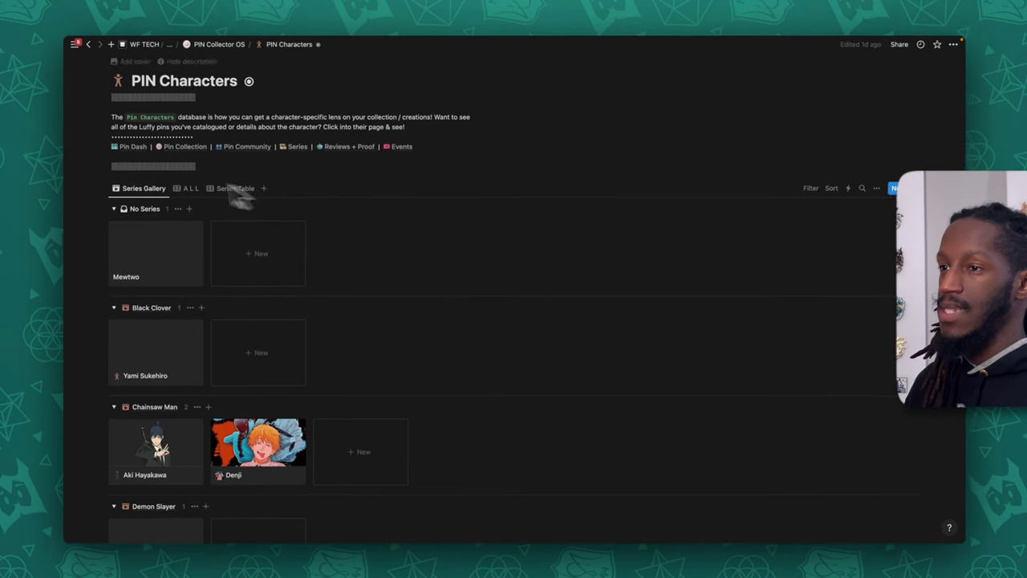
{"action": "left_click", "coordinate": [113, 209]}
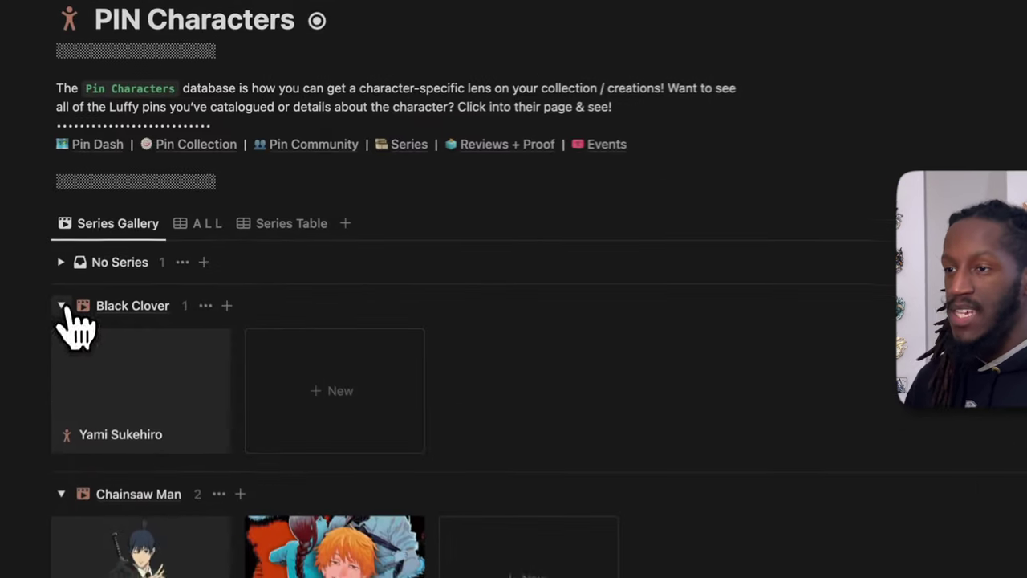
{"action": "left_click", "coordinate": [113, 231]}
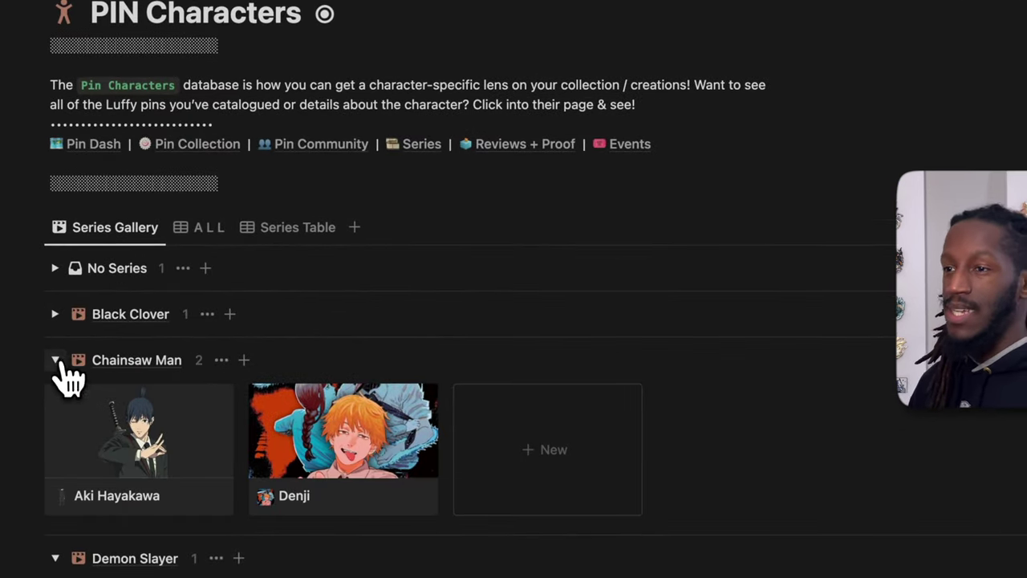
{"action": "left_click", "coordinate": [54, 359]}
{"action": "left_click", "coordinate": [56, 407]}
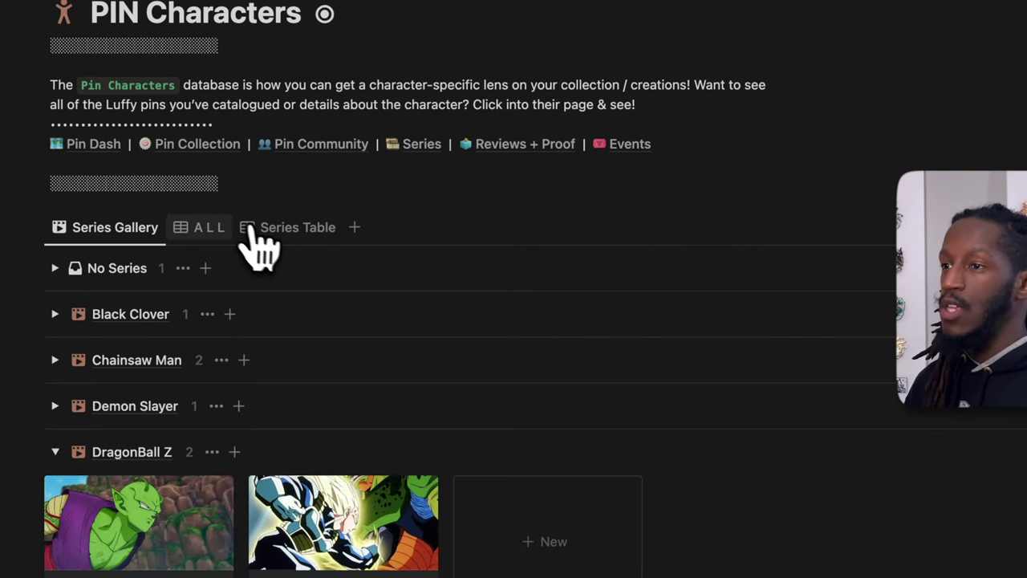
Step: Switch PIN Characters to the ALL view and examine its character detail columns, such as Affiliation, Height and Occupation
{"action": "left_click", "coordinate": [215, 228]}
{"action": "scroll", "coordinate": [557, 529], "scroll_direction": "right", "scroll_amount": 10}
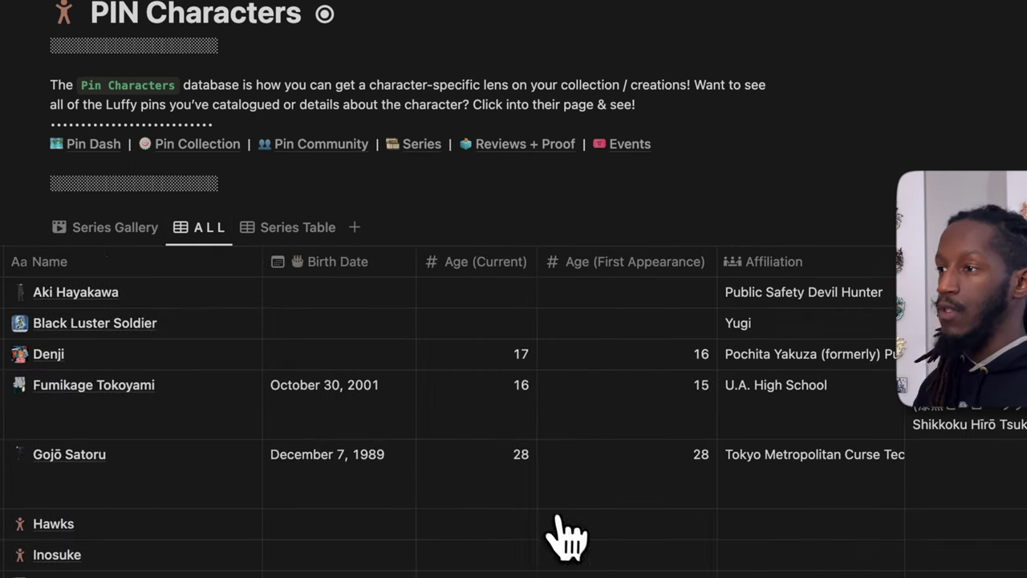
{"action": "scroll", "coordinate": [603, 522], "scroll_direction": "right", "scroll_amount": 10}
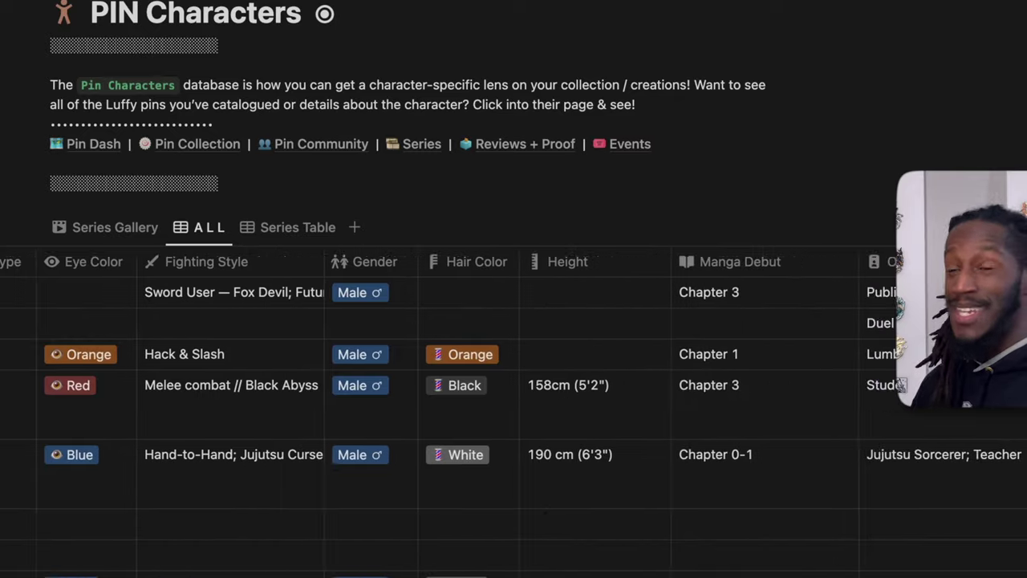
{"action": "scroll", "coordinate": [608, 522], "scroll_direction": "left", "scroll_amount": 15}
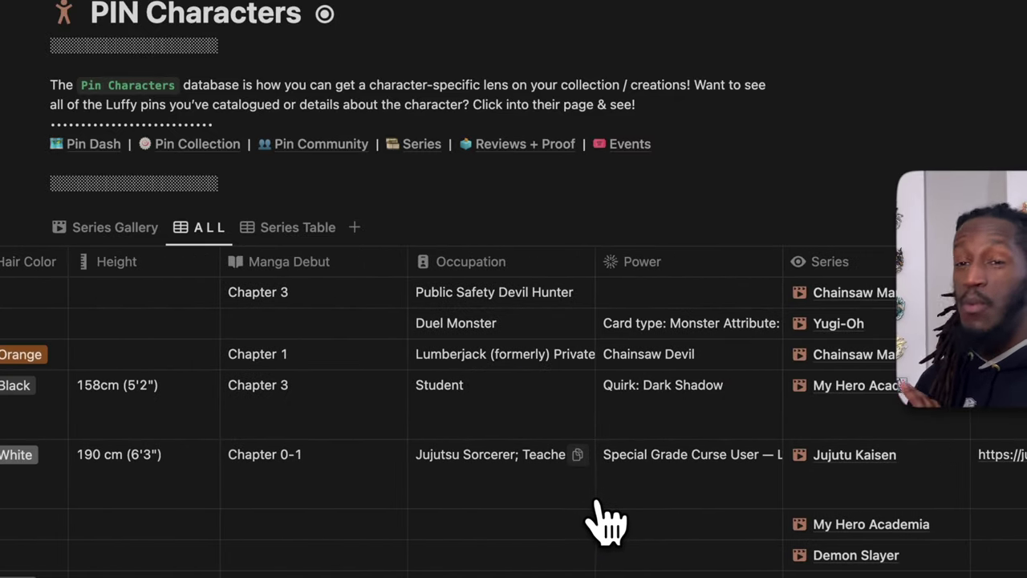
Step: Open the Character template of PIN Characters for editing and expand its Quick Actions section
{"action": "scroll", "coordinate": [601, 522], "scroll_direction": "left", "scroll_amount": 10}
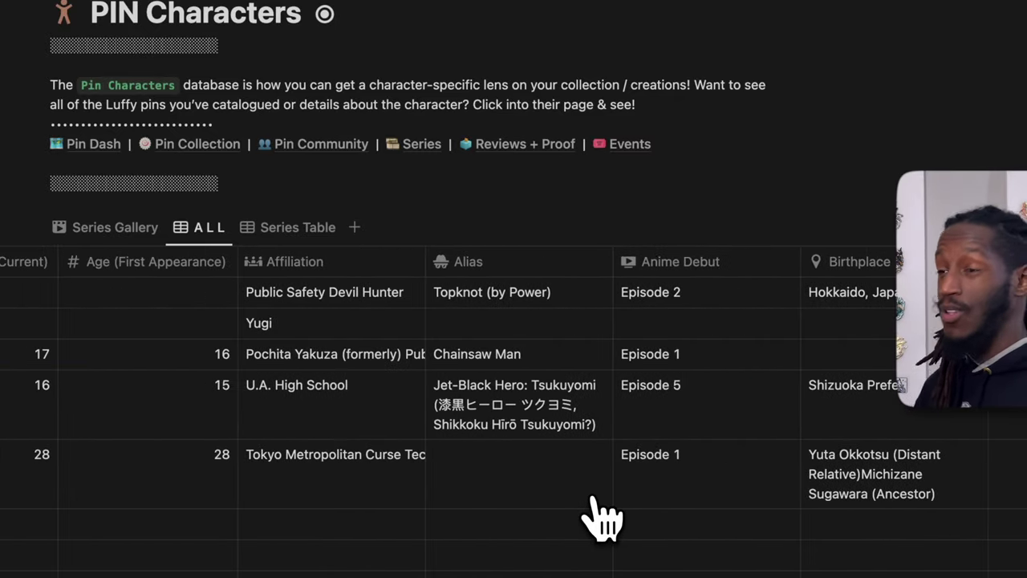
{"action": "scroll", "coordinate": [594, 505], "scroll_direction": "left", "scroll_amount": 3}
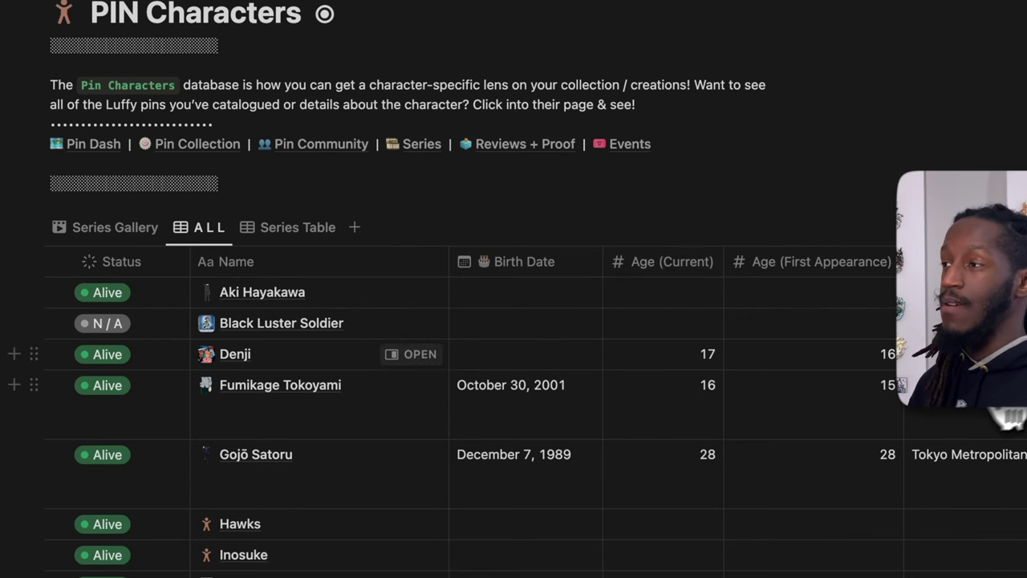
{"action": "left_click", "coordinate": [864, 246]}
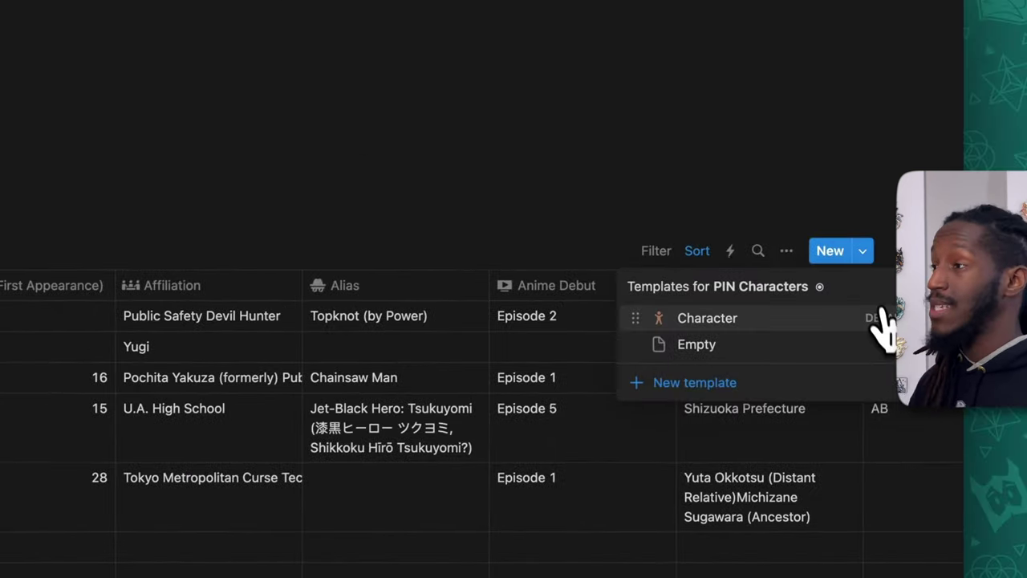
{"action": "left_click", "coordinate": [880, 318]}
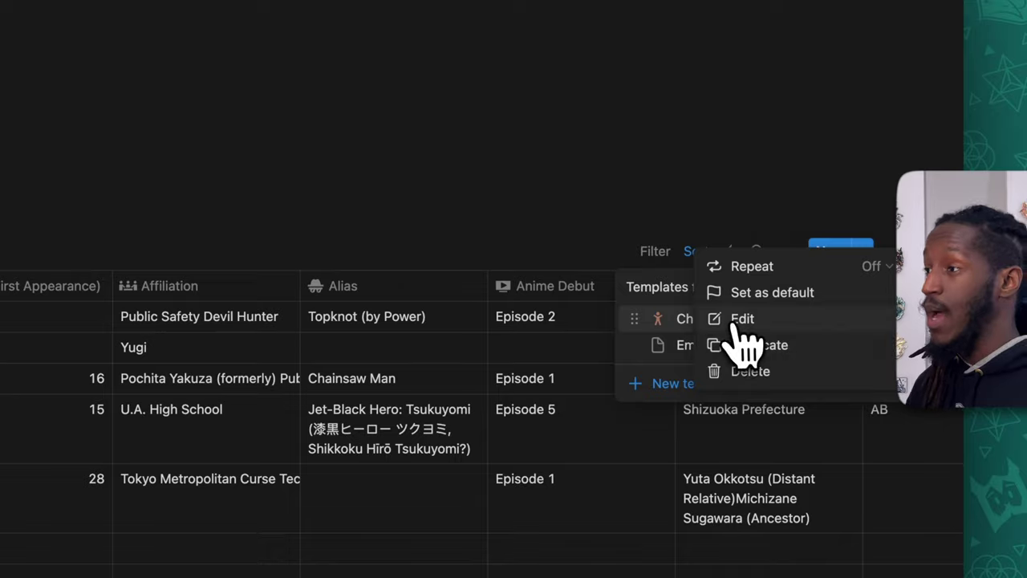
{"action": "left_click", "coordinate": [741, 318]}
{"action": "scroll", "coordinate": [572, 249], "scroll_direction": "down", "scroll_amount": 10}
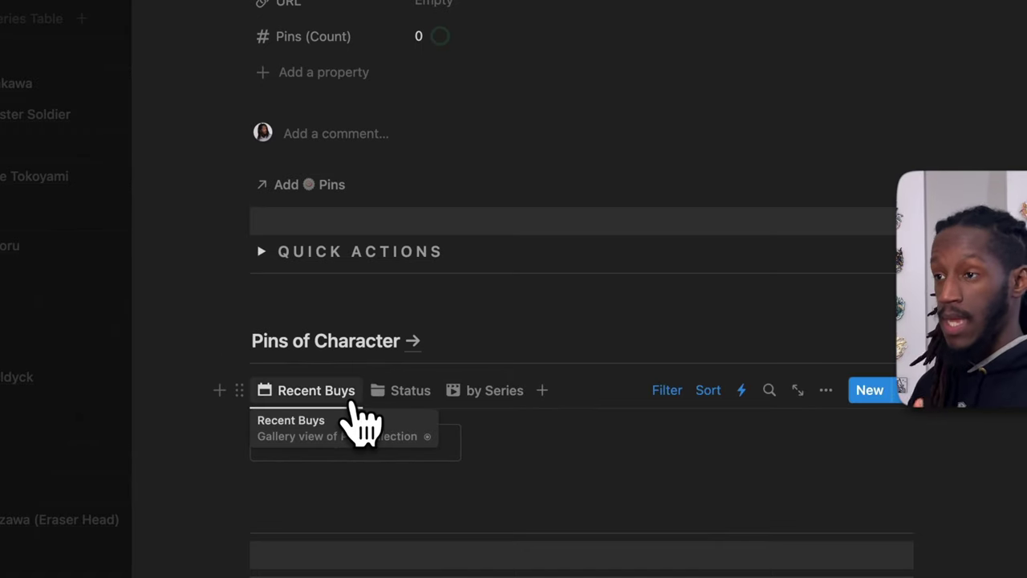
{"action": "left_click", "coordinate": [262, 252]}
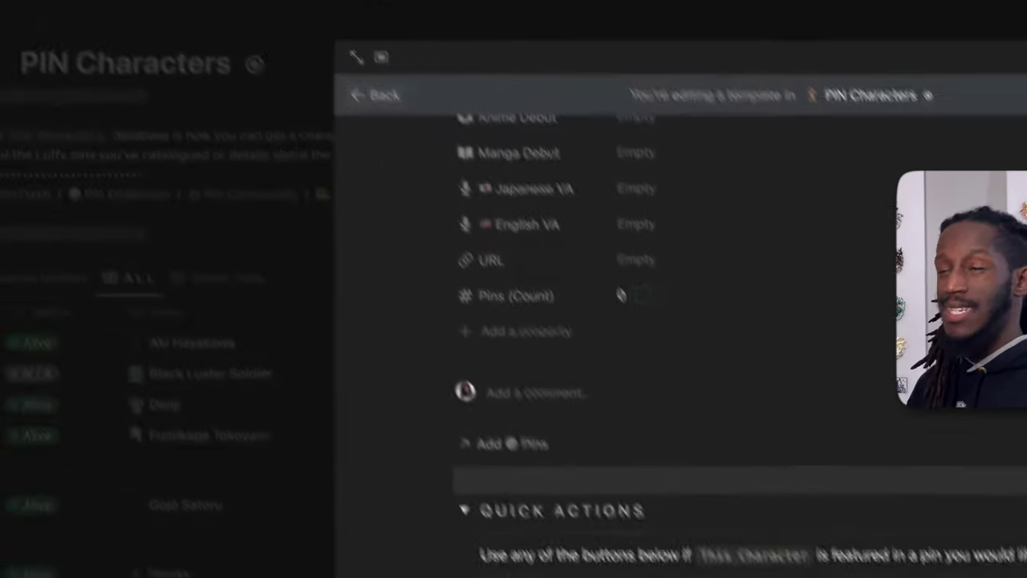
{"action": "key", "text": "Escape"}
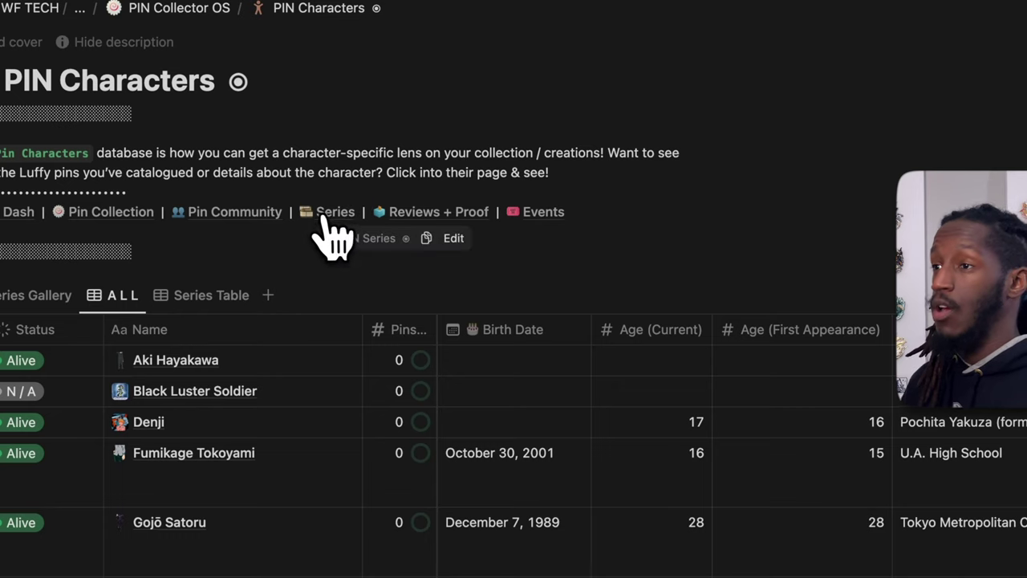
Step: Open the PIN Series database and view the formula behind its Pins property
{"action": "left_click", "coordinate": [329, 215]}
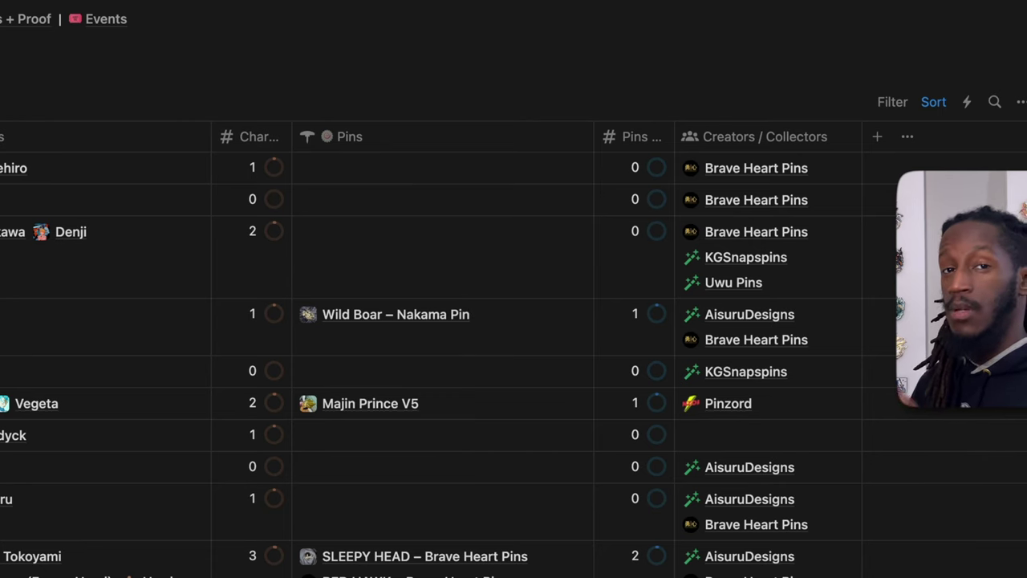
{"action": "left_click", "coordinate": [482, 279]}
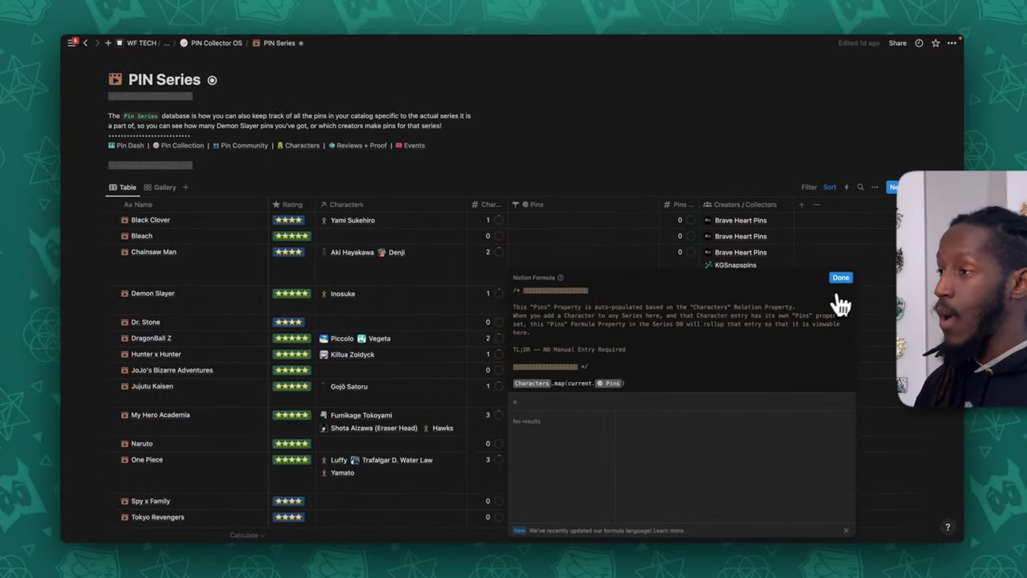
{"action": "left_click", "coordinate": [841, 278]}
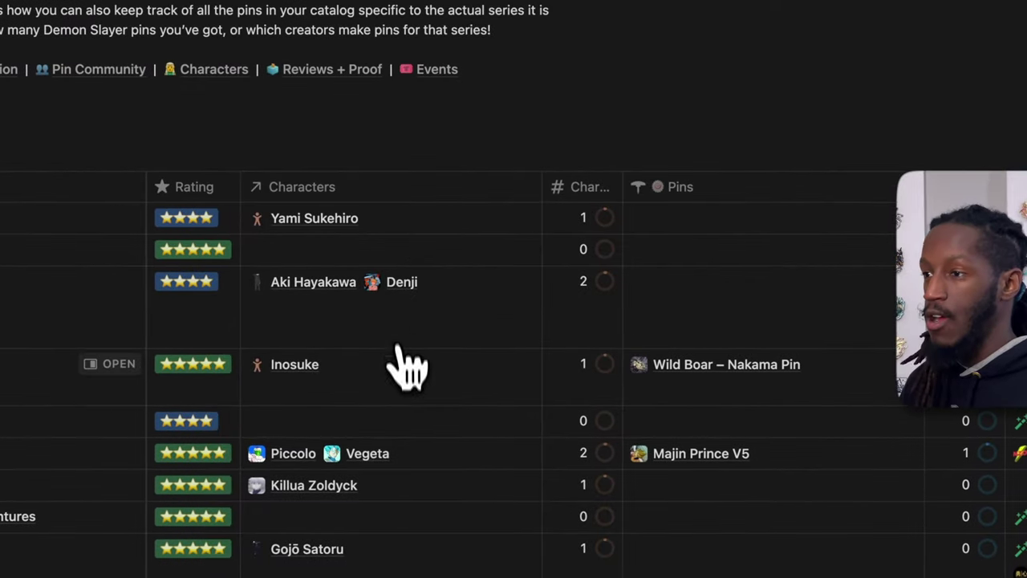
Step: Open Inosuke's character page from the Demon Slayer row and look at its linked pins
{"action": "left_click", "coordinate": [428, 299]}
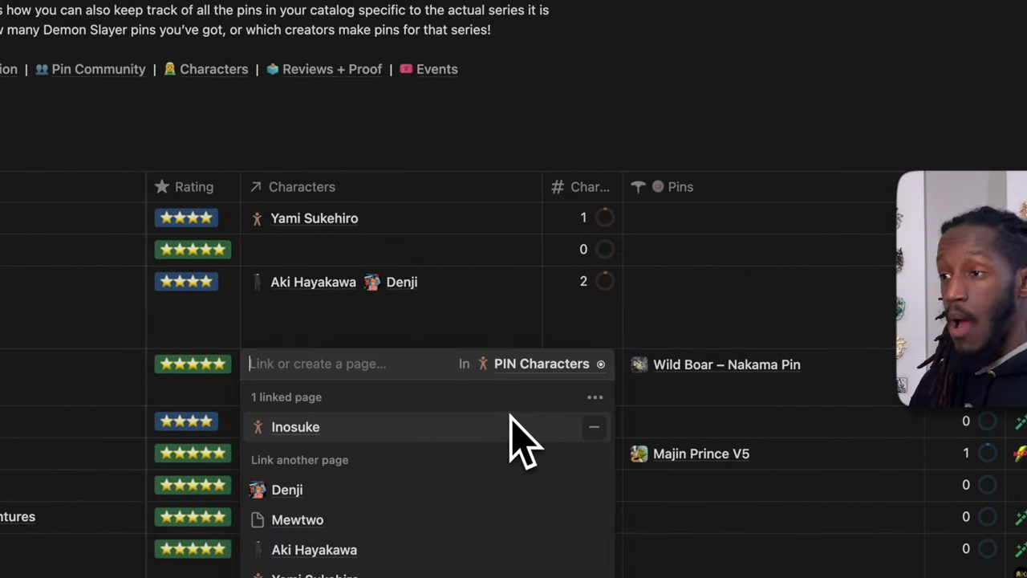
{"action": "left_click", "coordinate": [317, 429]}
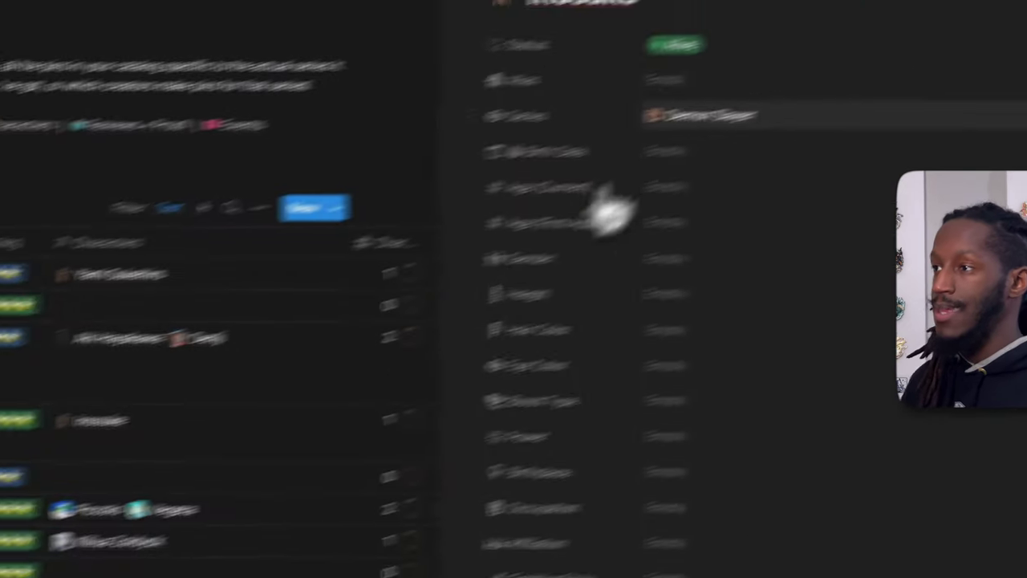
{"action": "scroll", "coordinate": [562, 345], "scroll_direction": "down", "scroll_amount": 5}
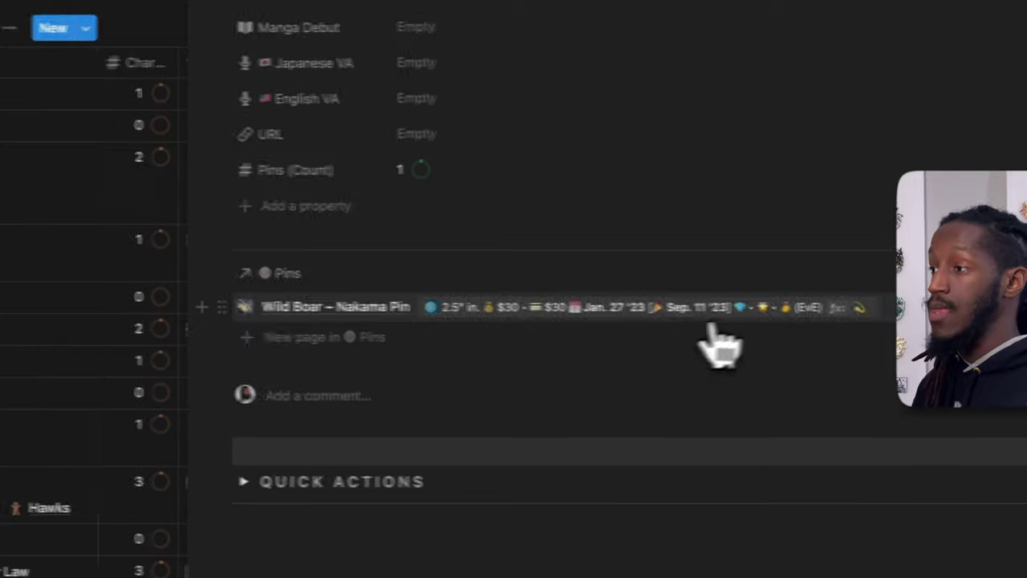
{"action": "scroll", "coordinate": [545, 232], "scroll_direction": "down", "scroll_amount": 1}
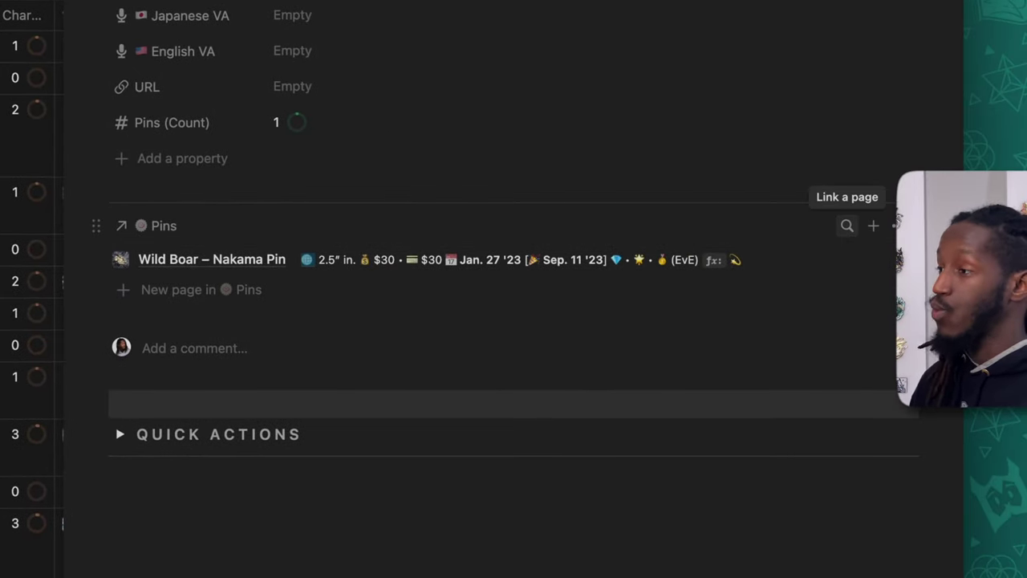
Step: Link Uncle Iroh Tea Pin – SAJU Studios to Inosuke's pins and remove that link again
{"action": "left_click", "coordinate": [847, 225]}
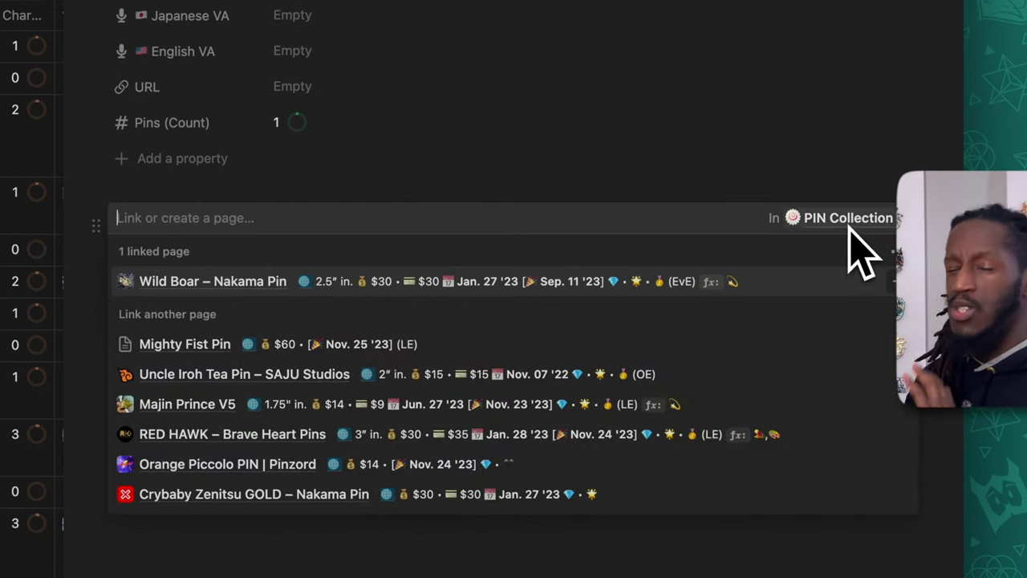
{"action": "key", "text": "Down"}
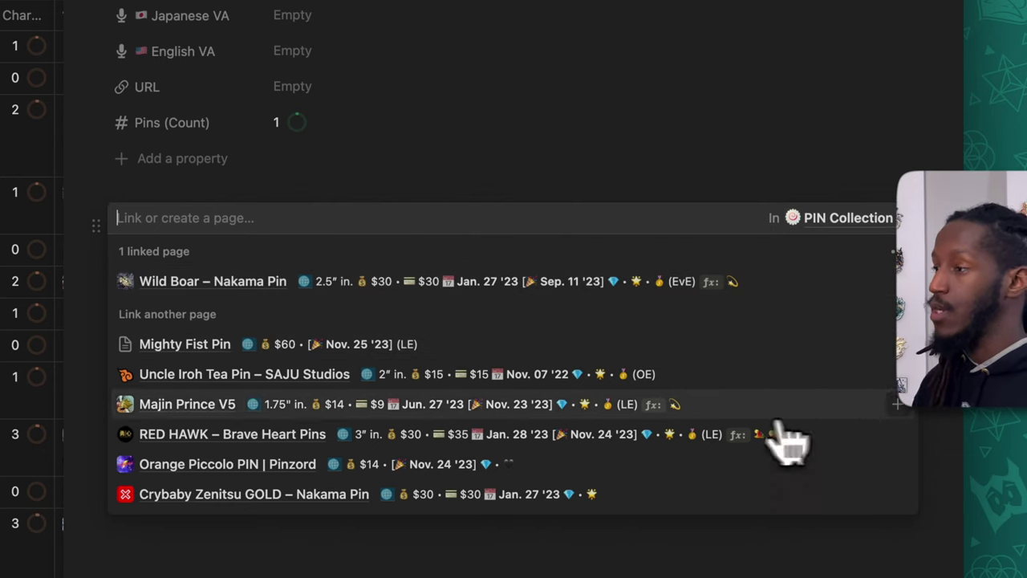
{"action": "left_click", "coordinate": [873, 374]}
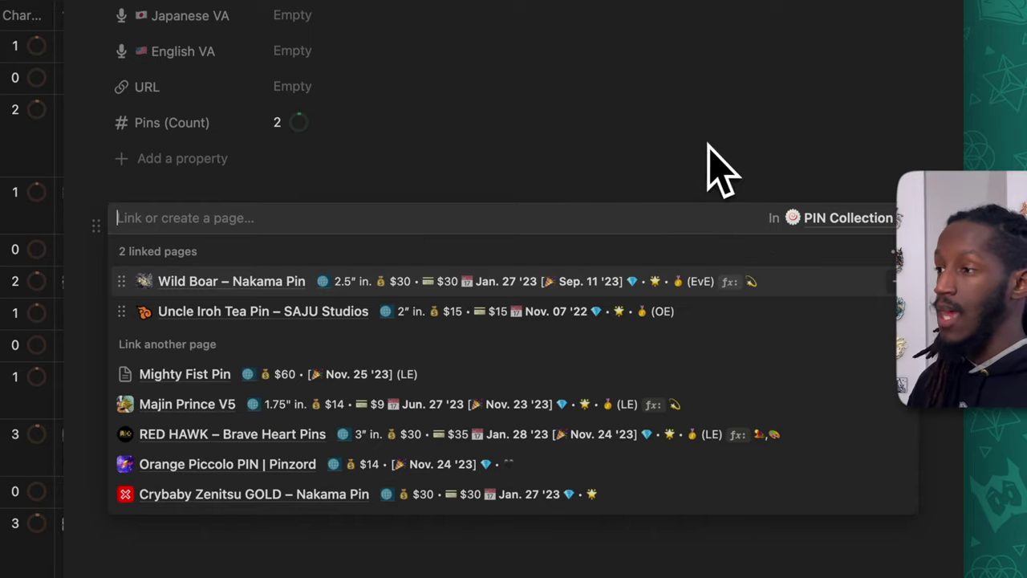
{"action": "left_click", "coordinate": [337, 161]}
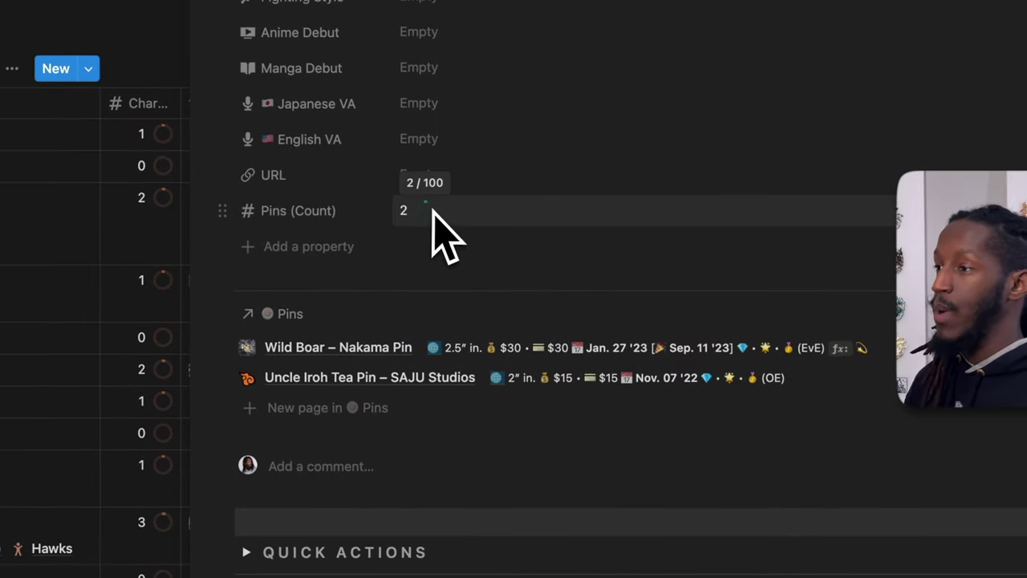
{"action": "left_click", "coordinate": [889, 305]}
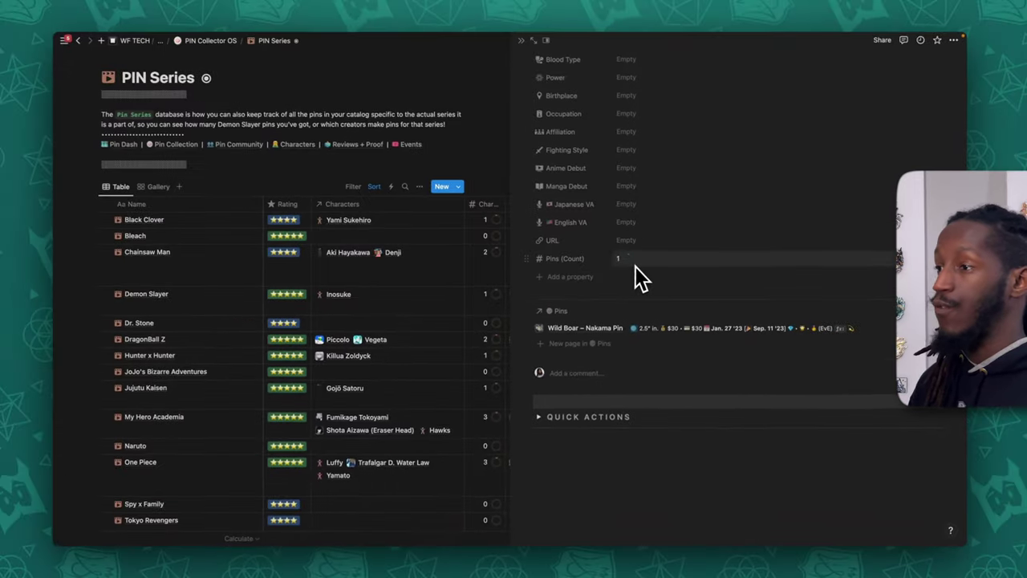
{"action": "scroll", "coordinate": [636, 277], "scroll_direction": "up", "scroll_amount": 5}
{"action": "scroll", "coordinate": [634, 241], "scroll_direction": "down", "scroll_amount": 5}
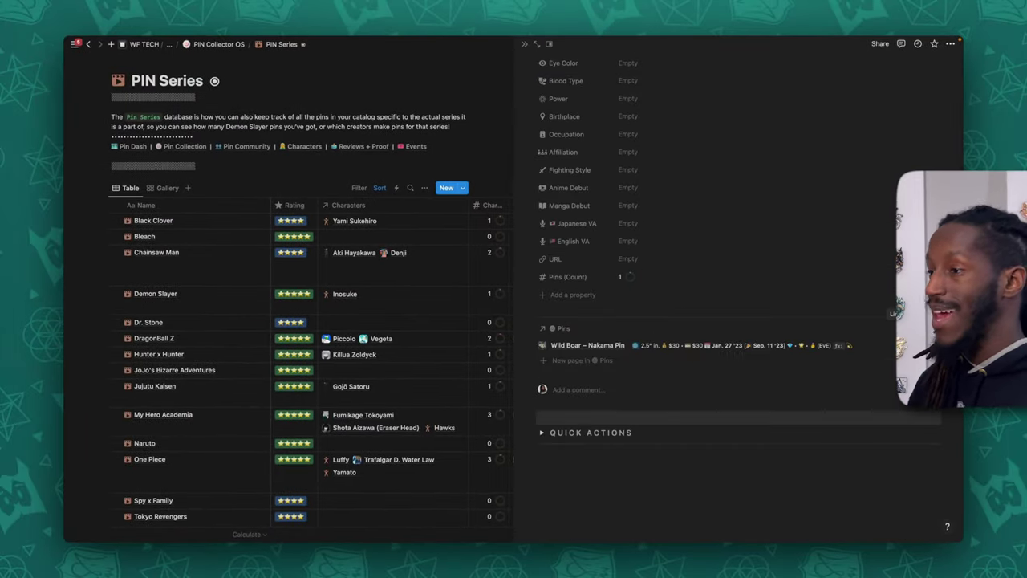
Step: Relink Uncle Iroh Tea Pin – SAJU Studios to Inosuke and return to the PIN Series table
{"action": "left_click", "coordinate": [722, 346]}
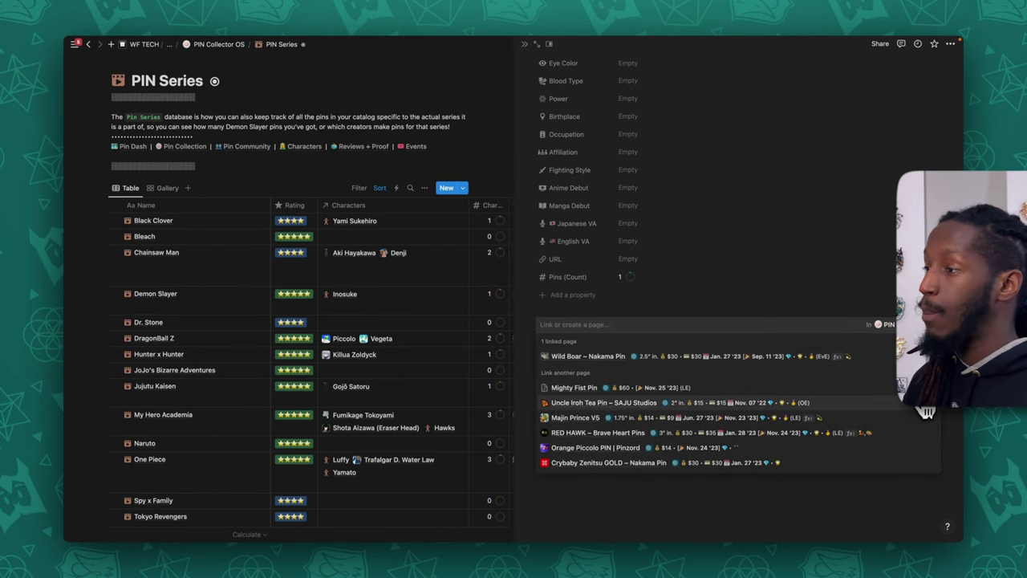
{"action": "left_click", "coordinate": [931, 409]}
{"action": "left_click", "coordinate": [525, 46]}
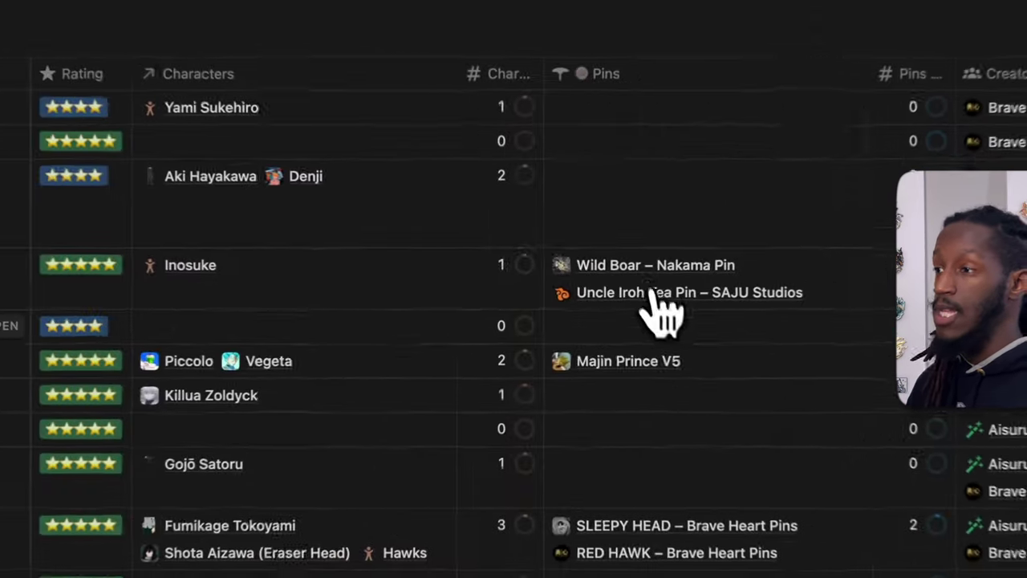
Step: Reopen Inosuke's page from the Demon Slayer row, unlink the Uncle Iroh Tea Pin and close the page
{"action": "left_click", "coordinate": [424, 291]}
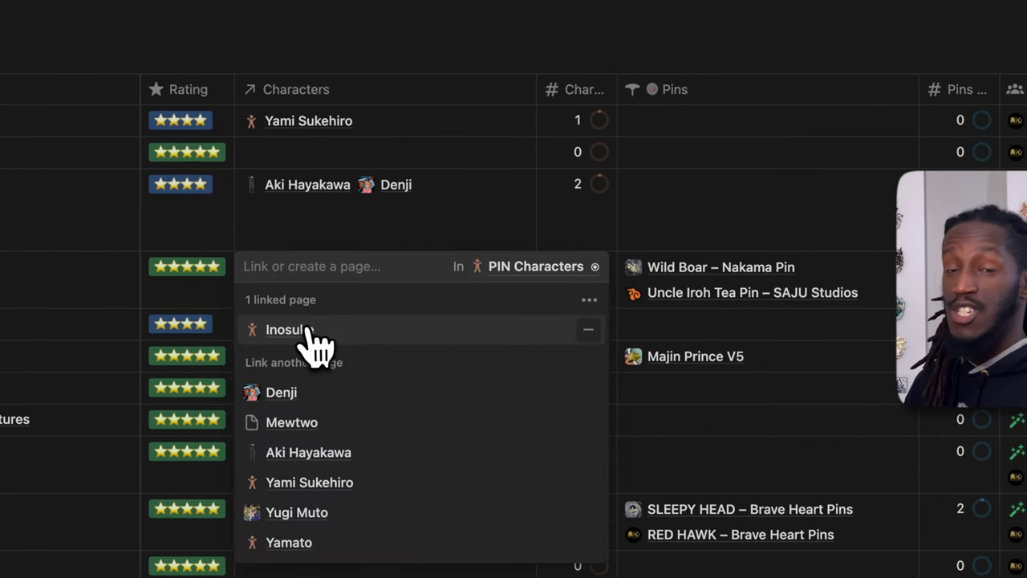
{"action": "left_click", "coordinate": [307, 330]}
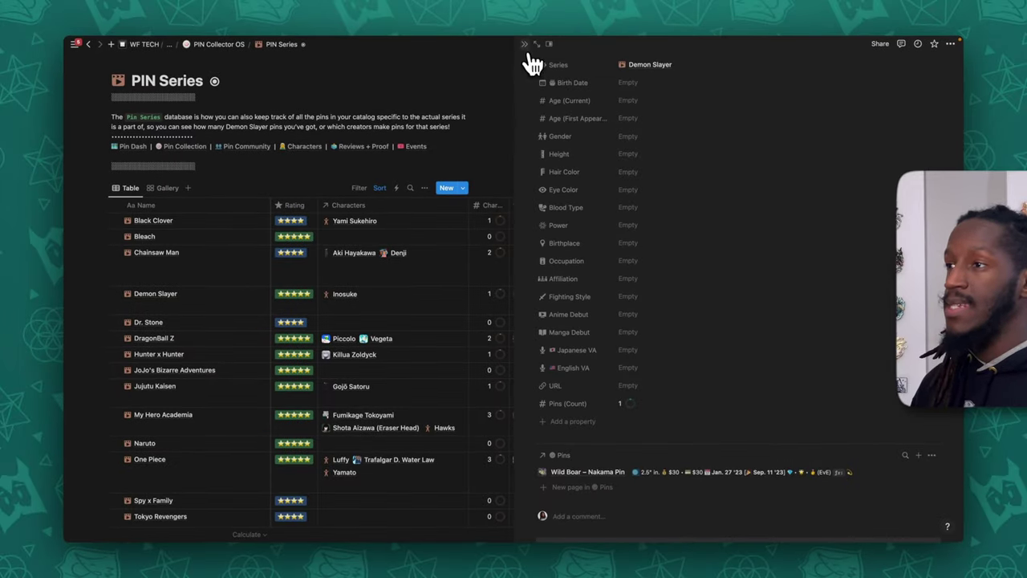
{"action": "left_click", "coordinate": [524, 44]}
Step: Open the Series template of PIN Series for editing and look over its properties, Pins From Series and Series Characters sections
{"action": "left_click", "coordinate": [915, 186]}
{"action": "left_click", "coordinate": [877, 248]}
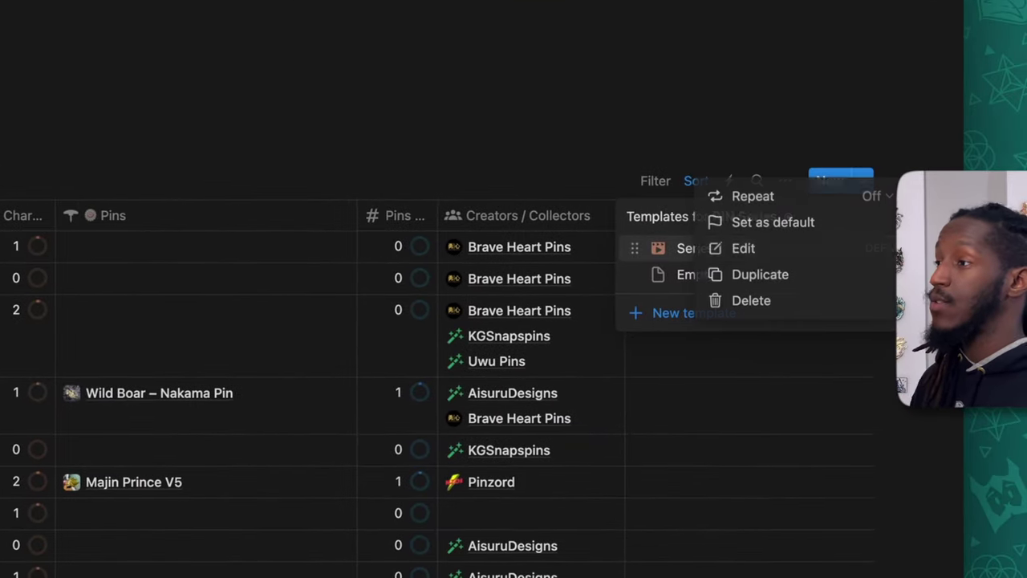
{"action": "left_click", "coordinate": [806, 248]}
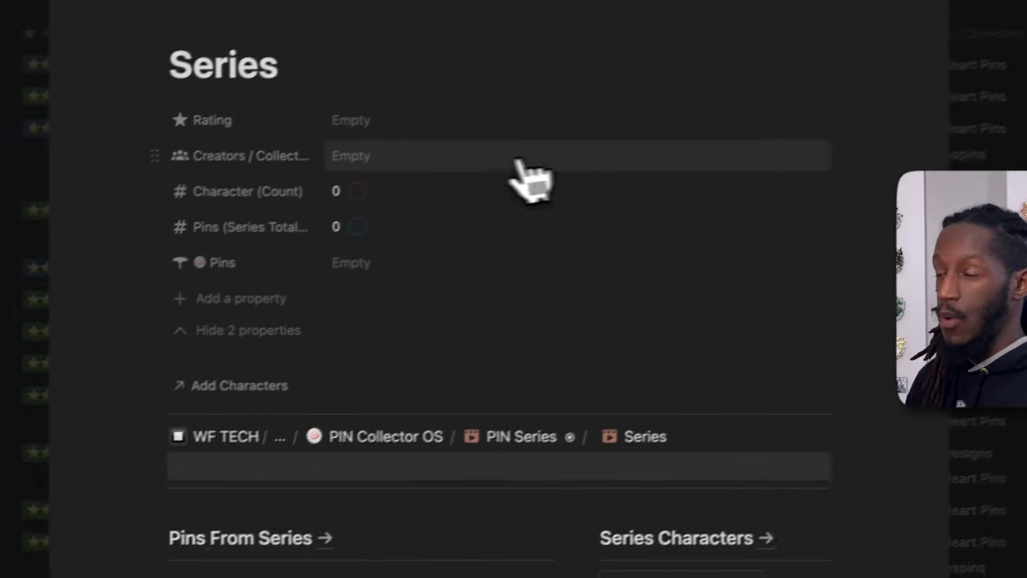
{"action": "scroll", "coordinate": [526, 170], "scroll_direction": "down", "scroll_amount": 2}
{"action": "scroll", "coordinate": [466, 108], "scroll_direction": "down", "scroll_amount": 4}
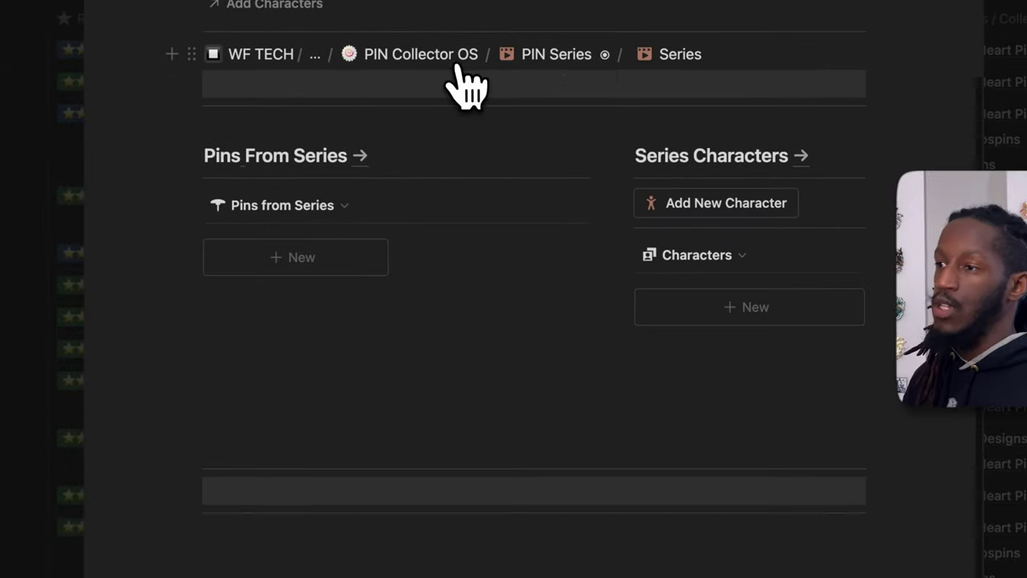
Step: Check the filters and the by Pin Maker view of the Pins From Series section, and close the template
{"action": "left_click", "coordinate": [370, 205]}
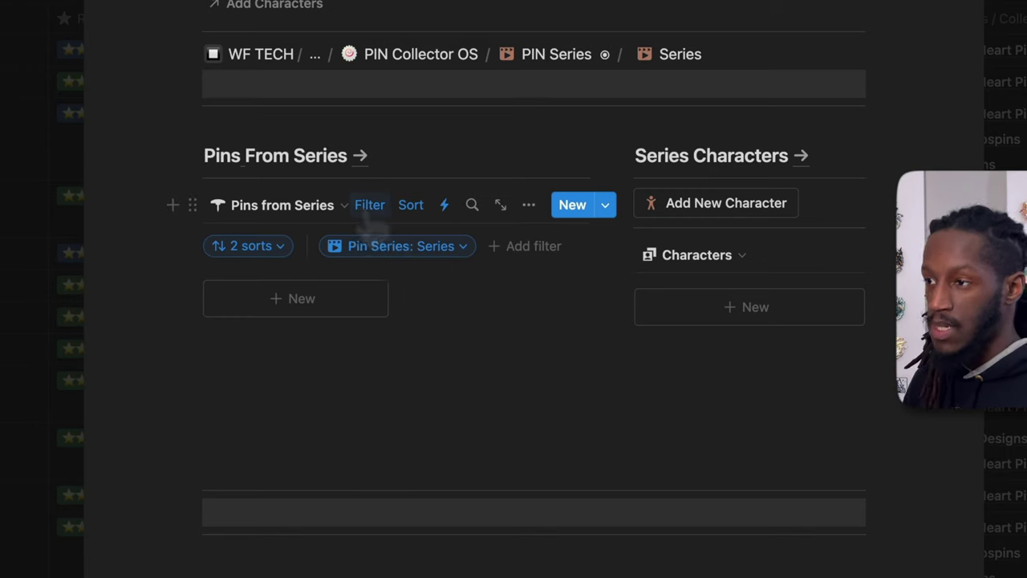
{"action": "left_click", "coordinate": [368, 210]}
{"action": "left_click", "coordinate": [309, 207]}
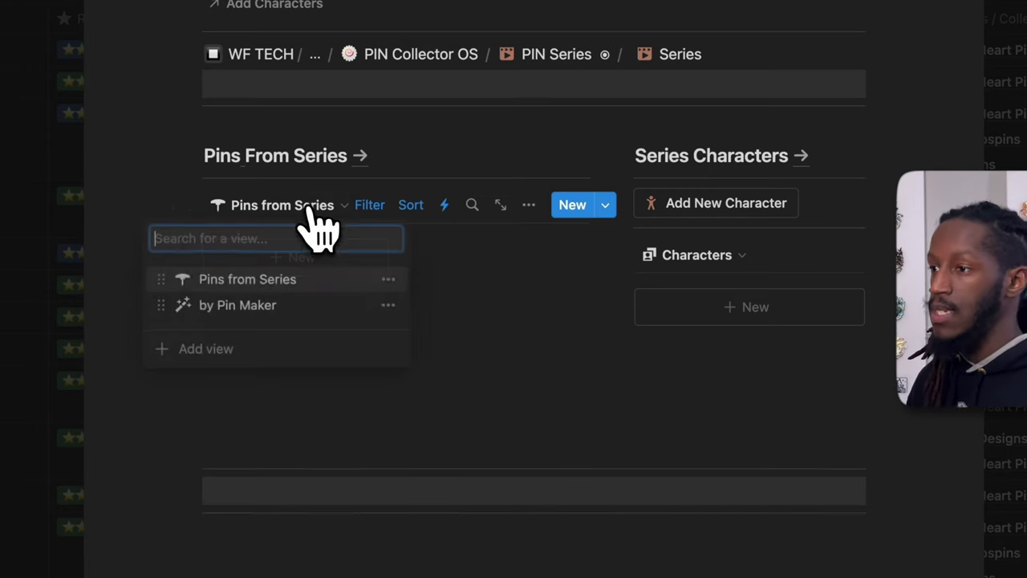
{"action": "left_click", "coordinate": [240, 311]}
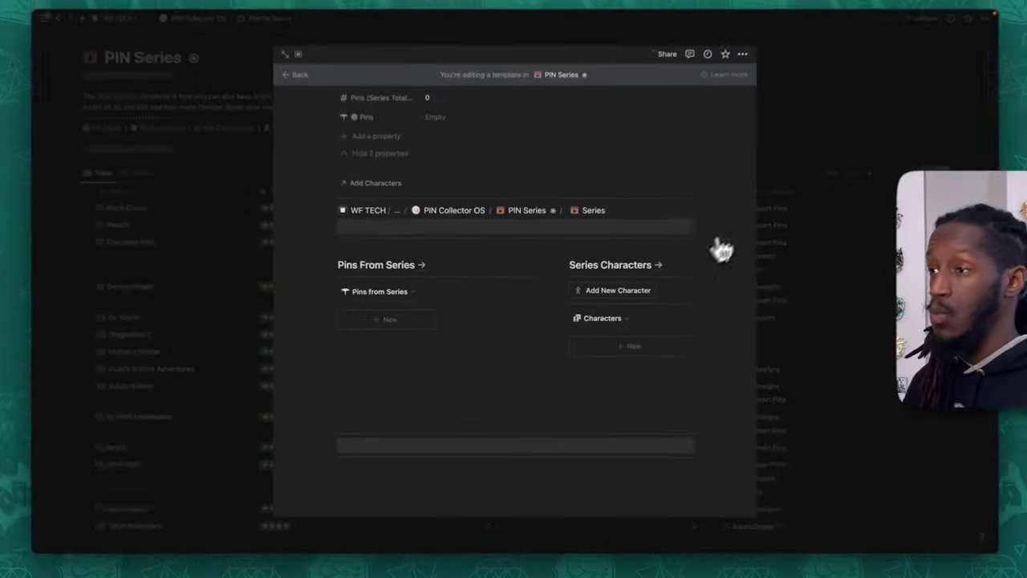
{"action": "left_click", "coordinate": [831, 130]}
Step: Open the One Piece series page and examine its Pins From Series and Series Characters sections
{"action": "scroll", "coordinate": [425, 325], "scroll_direction": "down", "scroll_amount": 3}
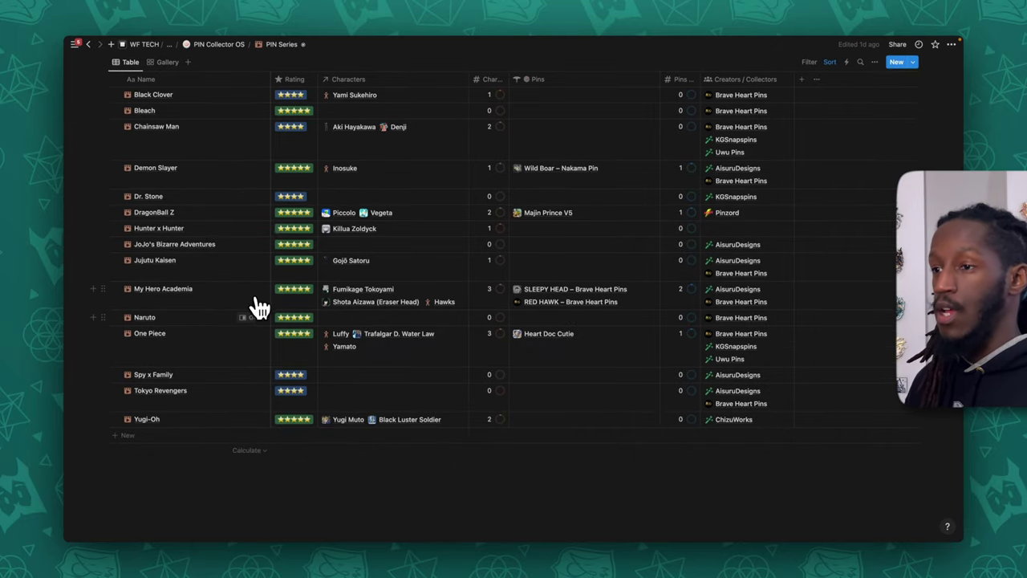
{"action": "left_click", "coordinate": [255, 335]}
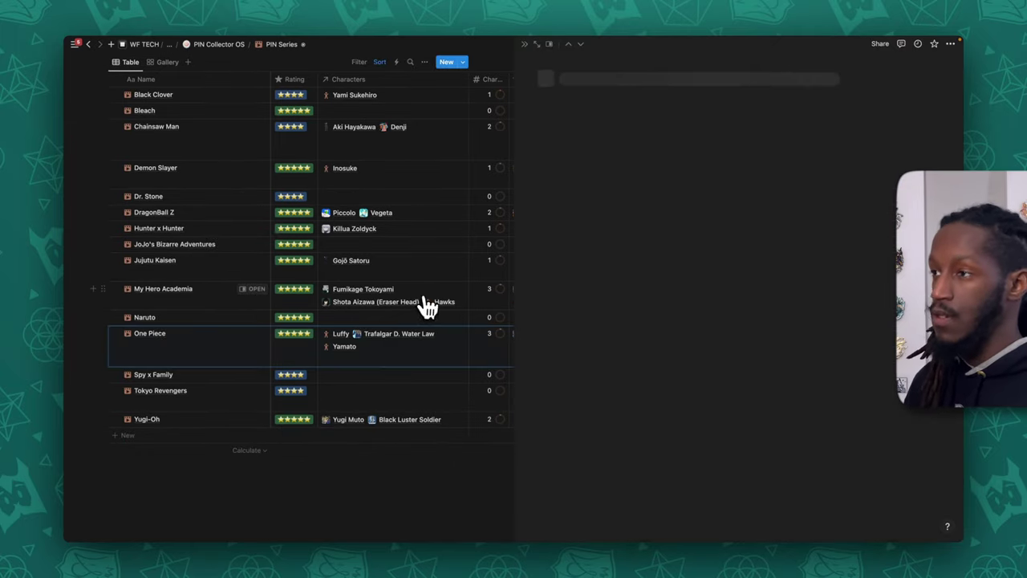
{"action": "scroll", "coordinate": [678, 257], "scroll_direction": "down", "scroll_amount": 4}
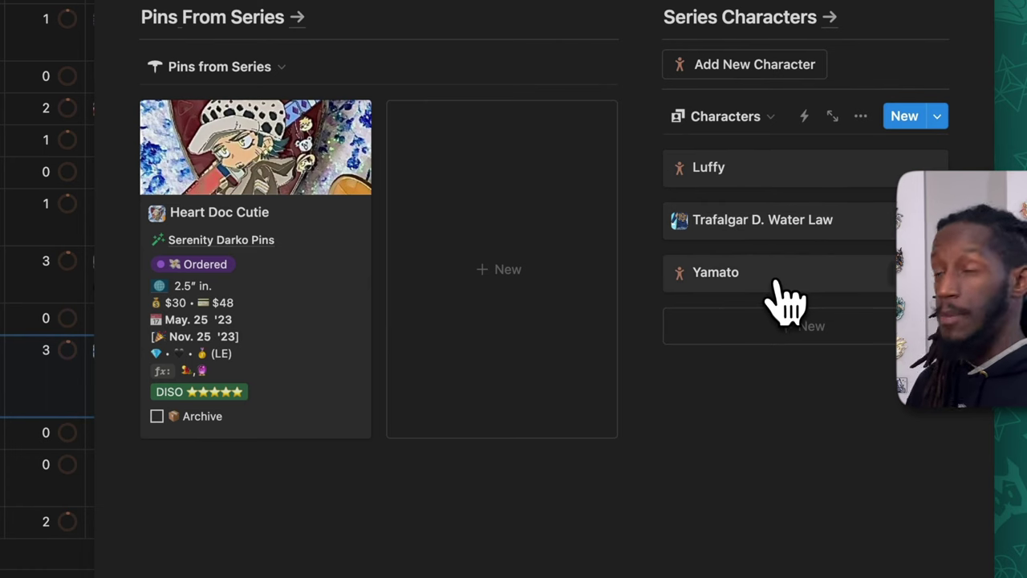
Step: Open Trafalgar D. Water Law from One Piece's Series Characters and look through the character's properties
{"action": "scroll", "coordinate": [771, 361], "scroll_direction": "up", "scroll_amount": 5}
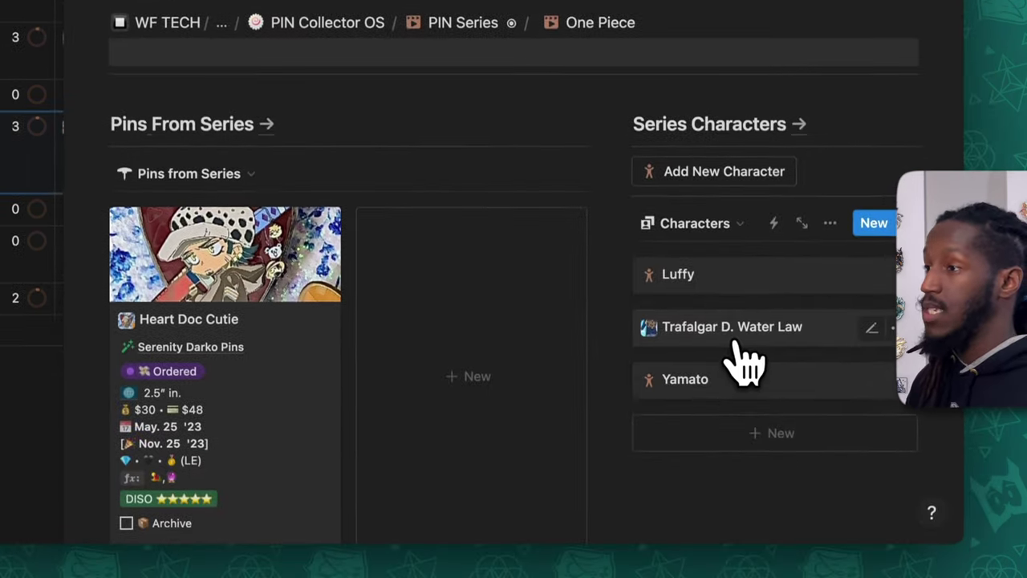
{"action": "left_click", "coordinate": [747, 361]}
{"action": "scroll", "coordinate": [550, 344], "scroll_direction": "down", "scroll_amount": 5}
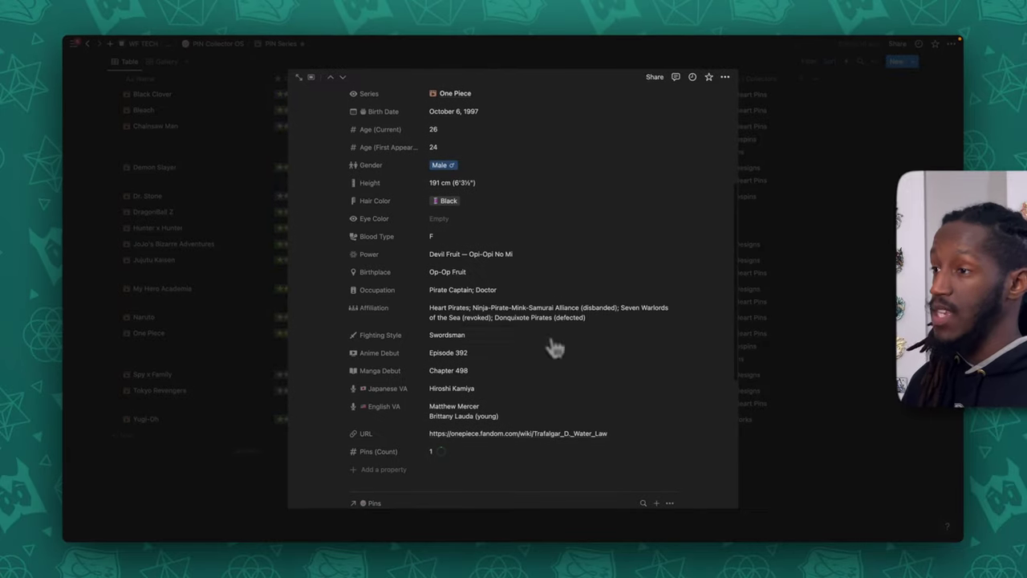
Step: Close the character page, open the Reviews + Proof database and look over its status groups
{"action": "key", "text": "Escape"}
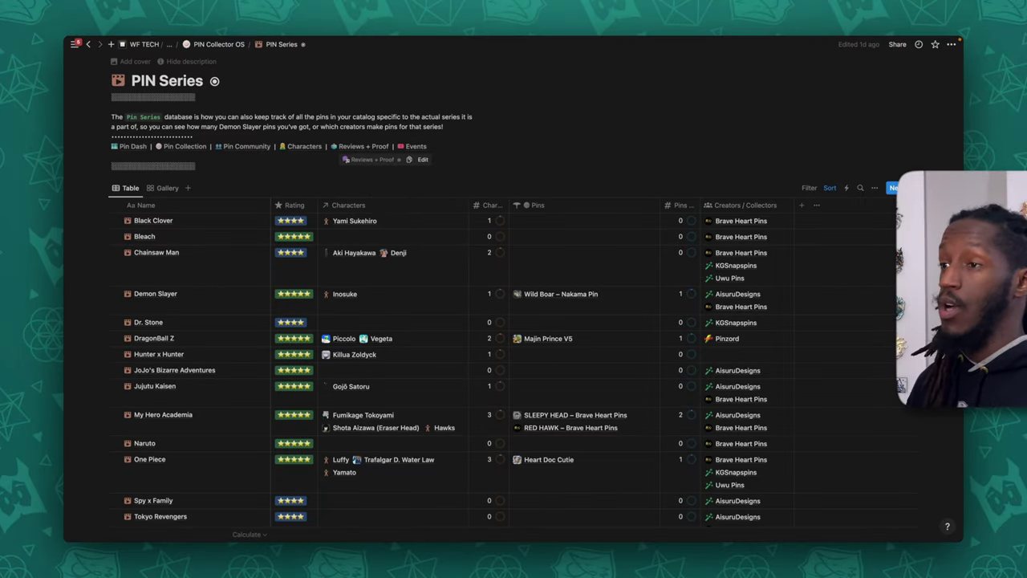
{"action": "left_click", "coordinate": [364, 146]}
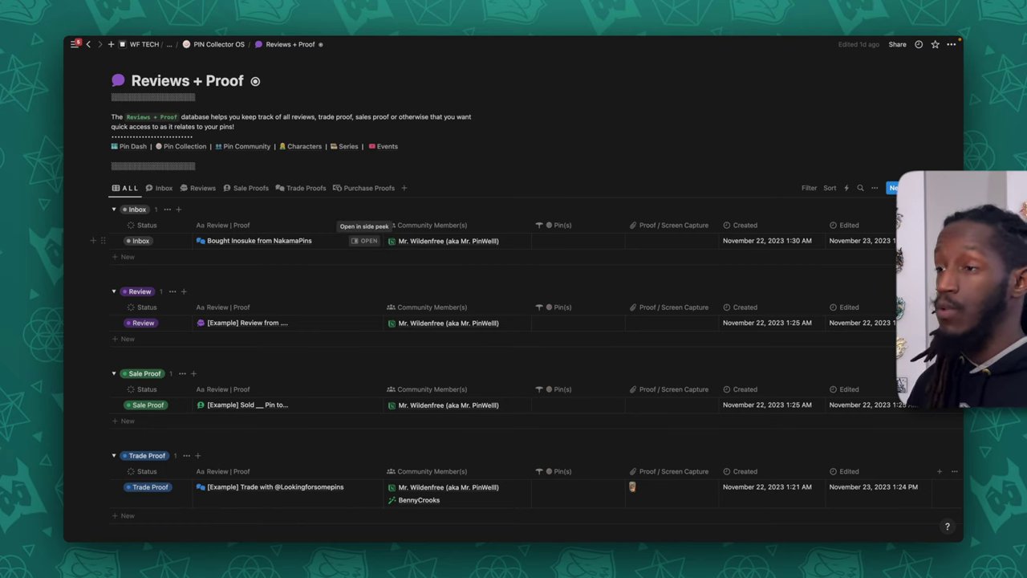
{"action": "scroll", "coordinate": [371, 219], "scroll_direction": "down", "scroll_amount": 5}
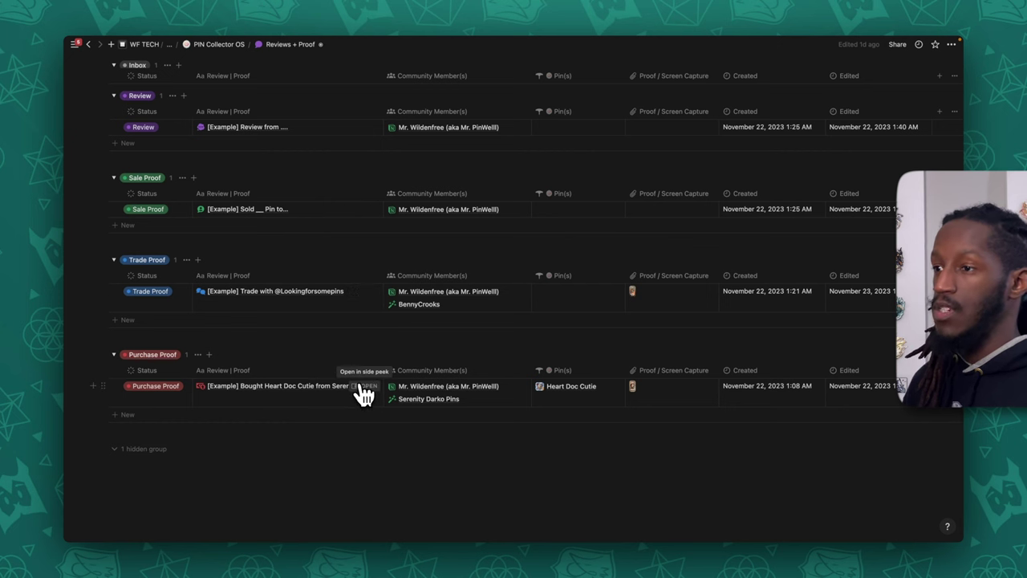
Step: Open the Heart Doc Cutie purchase proof example in side peek and look through its properties and proof image
{"action": "left_click", "coordinate": [365, 388]}
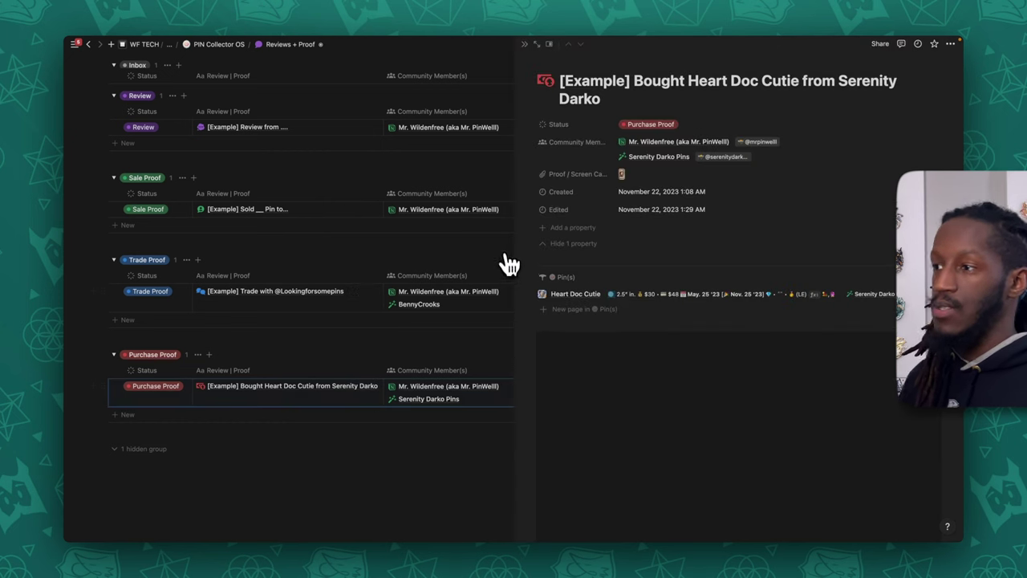
{"action": "scroll", "coordinate": [715, 228], "scroll_direction": "down", "scroll_amount": 5}
{"action": "scroll", "coordinate": [719, 256], "scroll_direction": "up", "scroll_amount": 3}
{"action": "scroll", "coordinate": [722, 281], "scroll_direction": "down", "scroll_amount": 6}
{"action": "scroll", "coordinate": [726, 301], "scroll_direction": "down", "scroll_amount": 4}
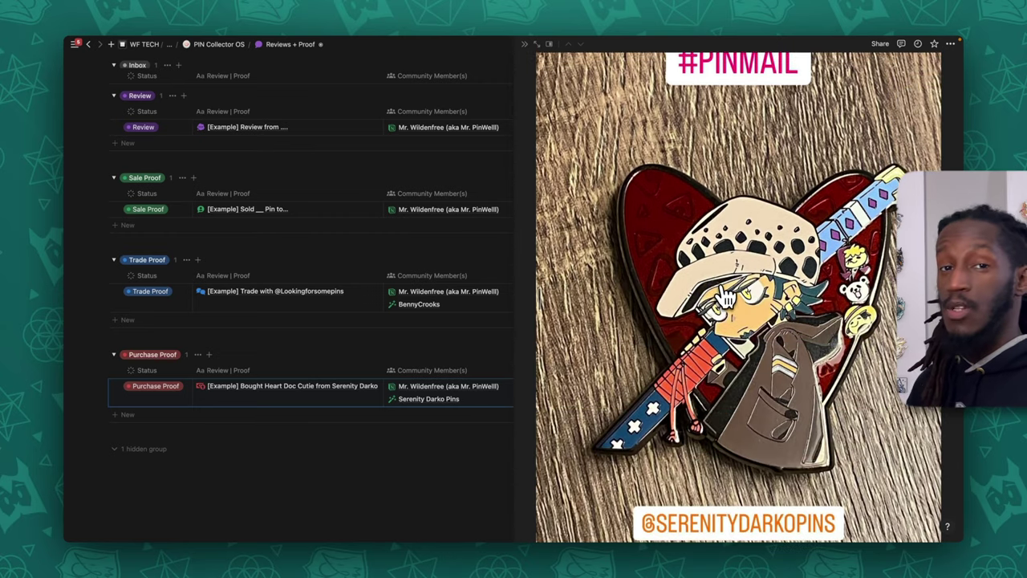
{"action": "scroll", "coordinate": [725, 295], "scroll_direction": "down", "scroll_amount": 3}
{"action": "scroll", "coordinate": [724, 295], "scroll_direction": "up", "scroll_amount": 10}
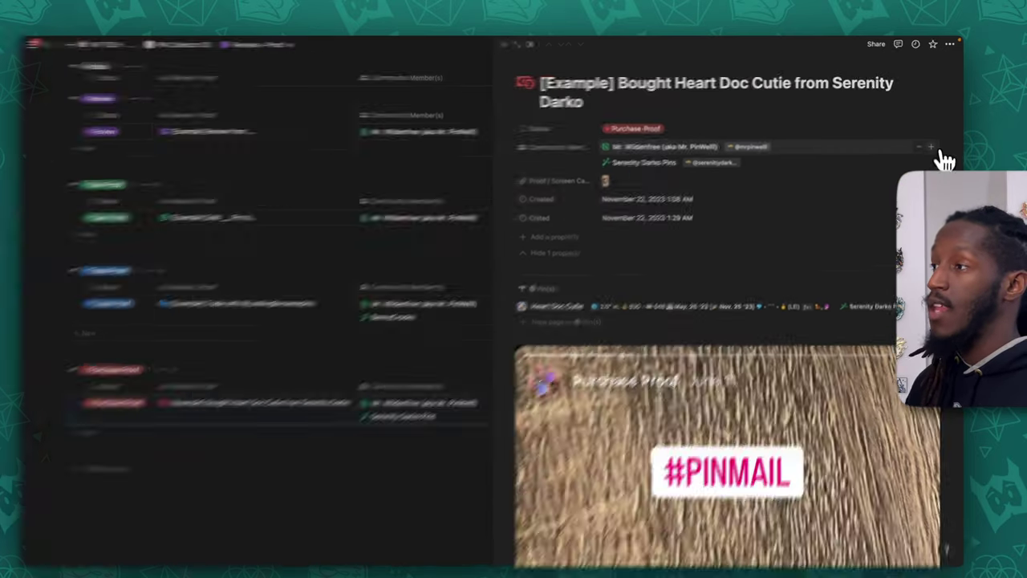
Step: Browse the PIN Community pages that can be linked as community members, close the list unchanged, and review the entry's pin and image
{"action": "left_click", "coordinate": [931, 145]}
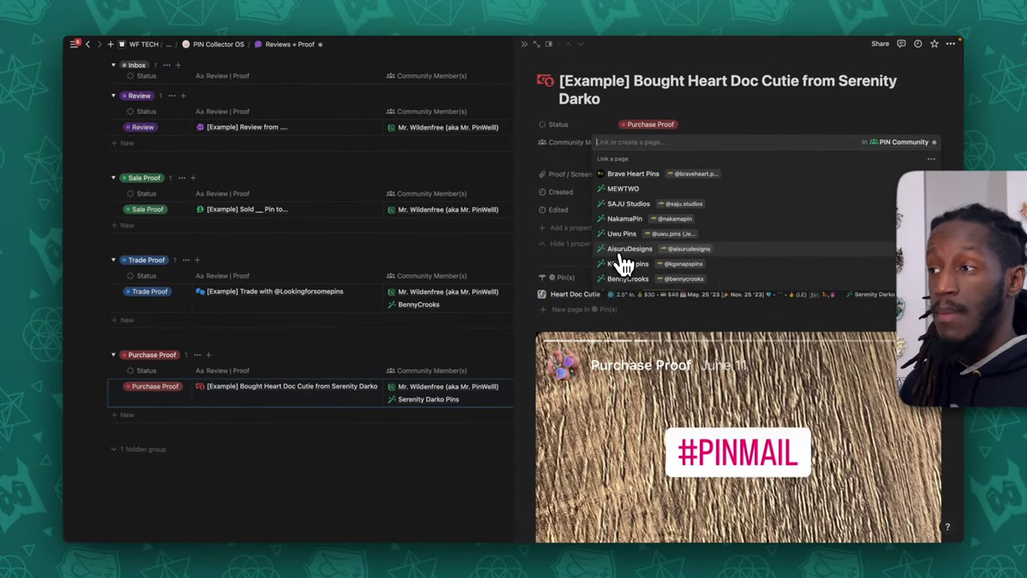
{"action": "scroll", "coordinate": [500, 414], "scroll_direction": "down", "scroll_amount": 2}
{"action": "scroll", "coordinate": [623, 258], "scroll_direction": "down", "scroll_amount": 1}
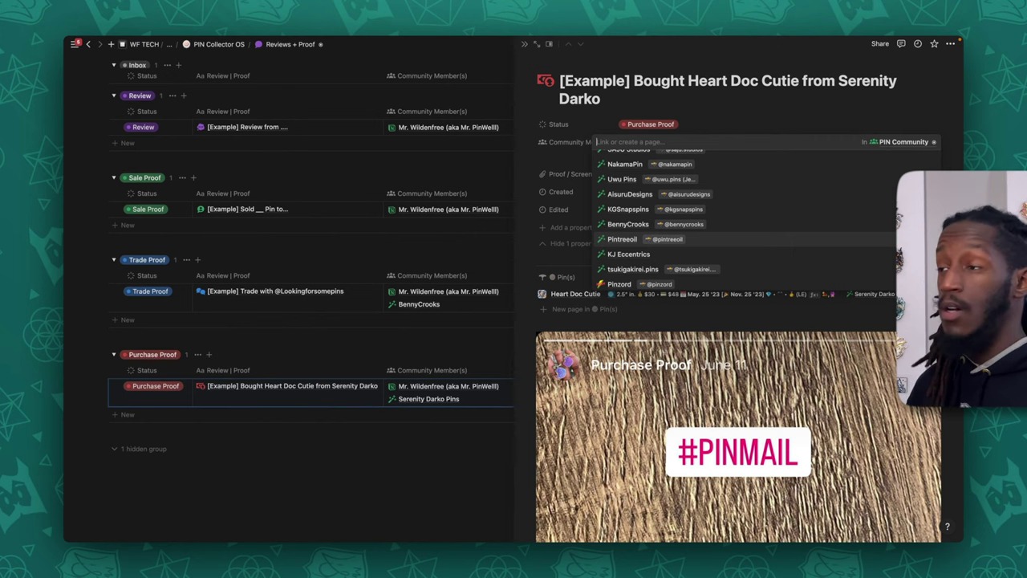
{"action": "key", "text": "Escape"}
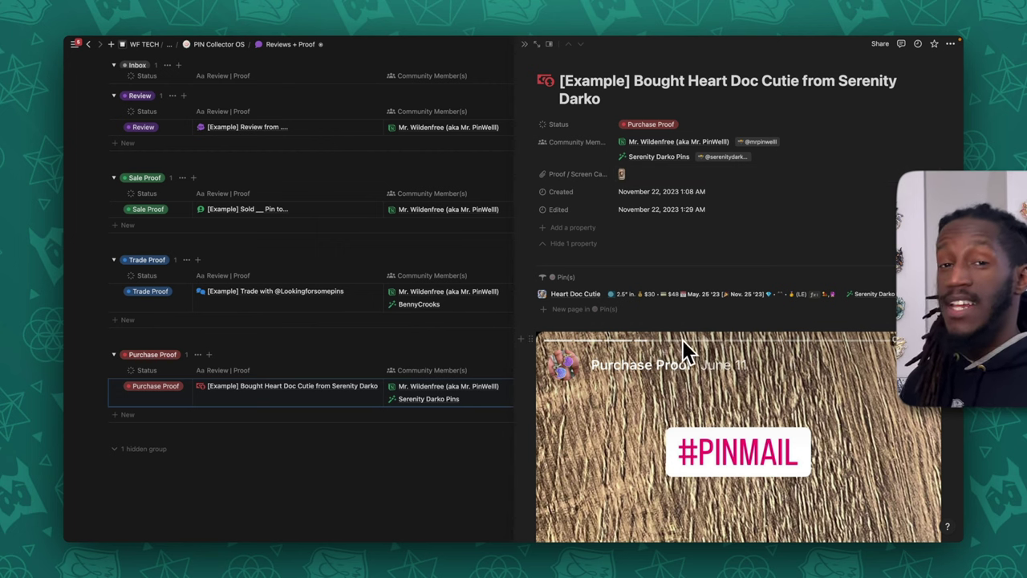
{"action": "scroll", "coordinate": [683, 333], "scroll_direction": "down", "scroll_amount": 2}
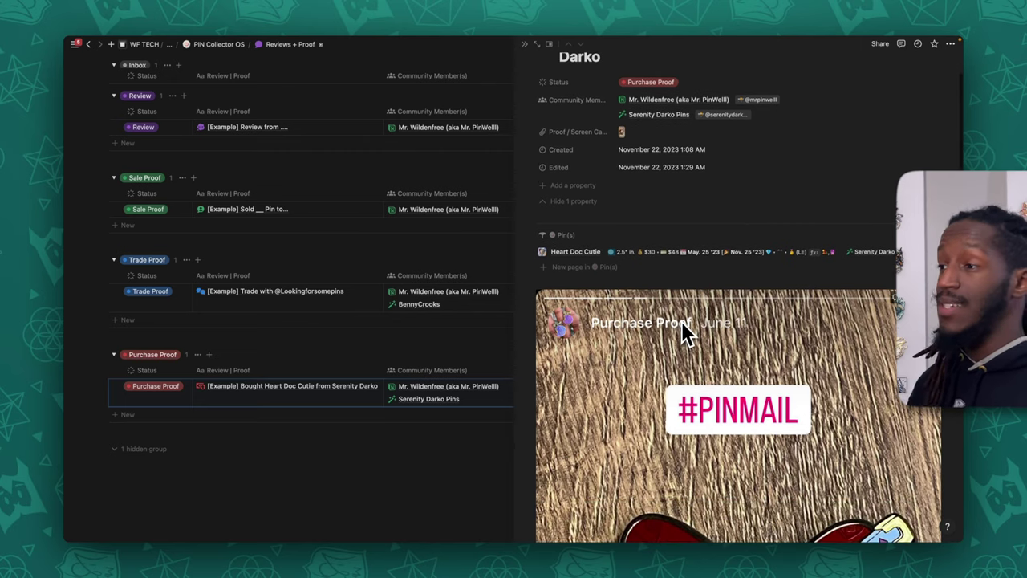
{"action": "scroll", "coordinate": [684, 330], "scroll_direction": "down", "scroll_amount": 1}
{"action": "scroll", "coordinate": [684, 325], "scroll_direction": "up", "scroll_amount": 1}
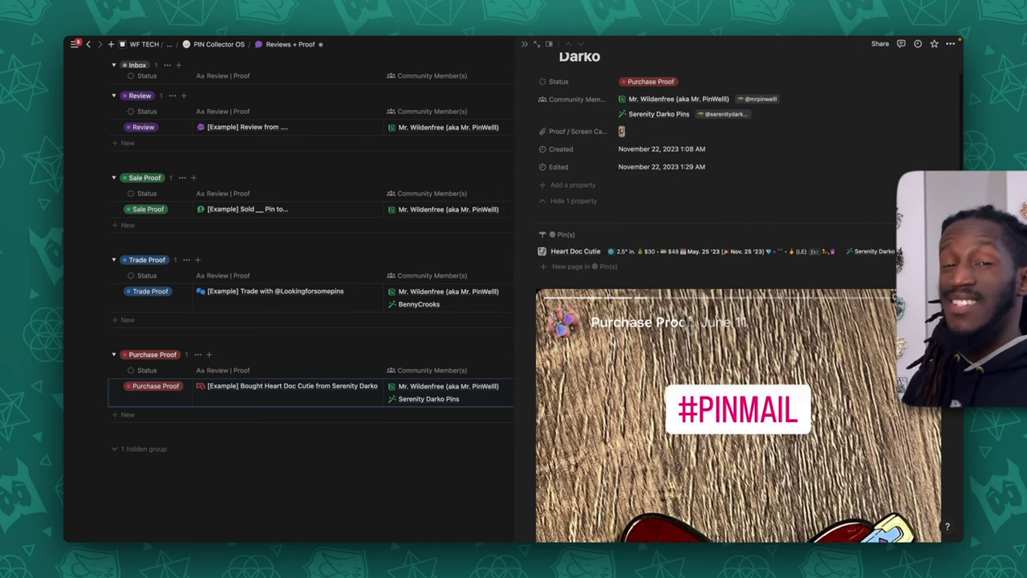
{"action": "scroll", "coordinate": [686, 319], "scroll_direction": "up", "scroll_amount": 2}
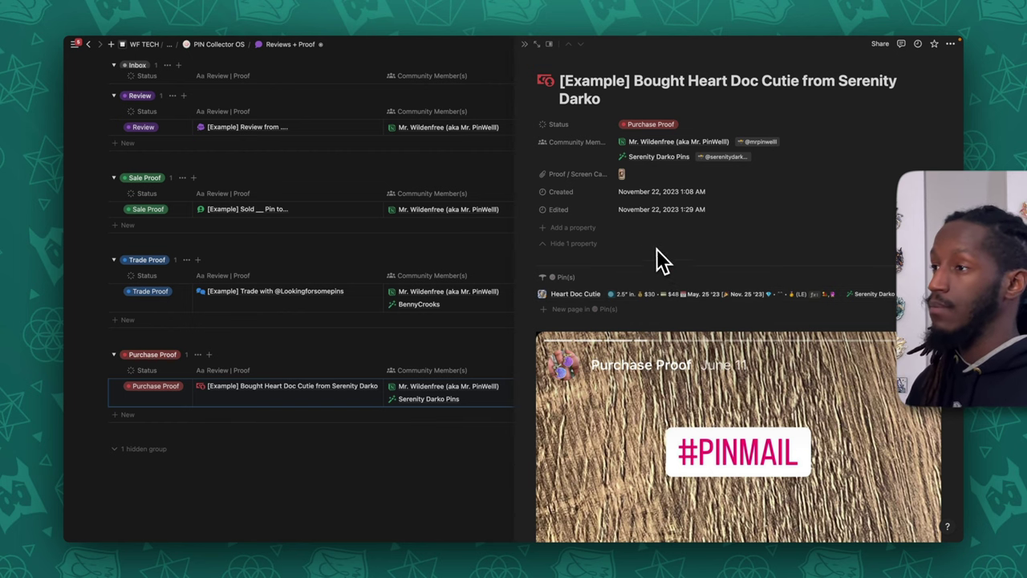
Step: Close the purchase proof entry and go through the Inbox, Reviews, Sale Proofs, Trade Proofs and Purchase Proofs views
{"action": "key", "text": "Escape"}
{"action": "scroll", "coordinate": [554, 276], "scroll_direction": "up", "scroll_amount": 5}
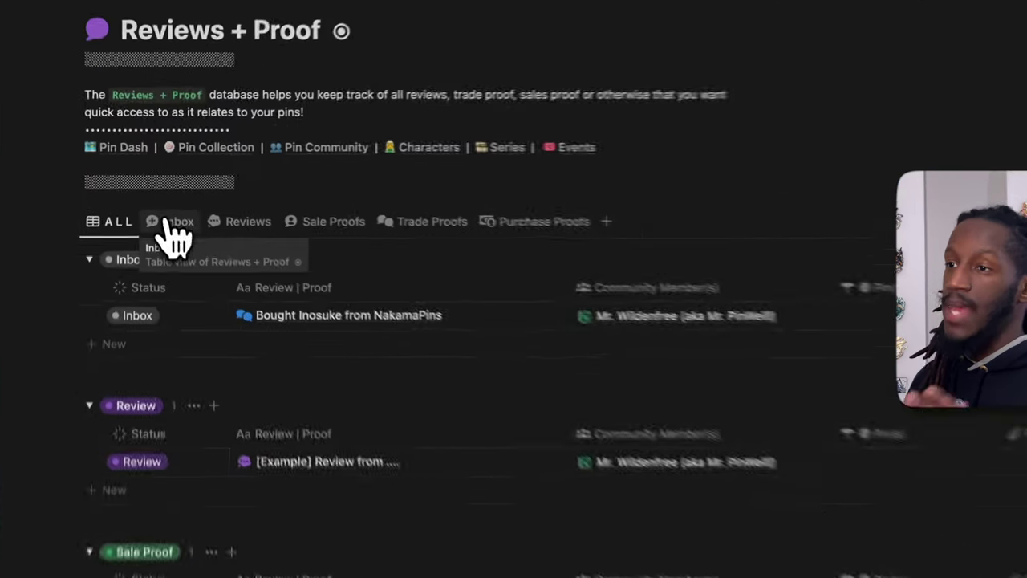
{"action": "left_click", "coordinate": [169, 226]}
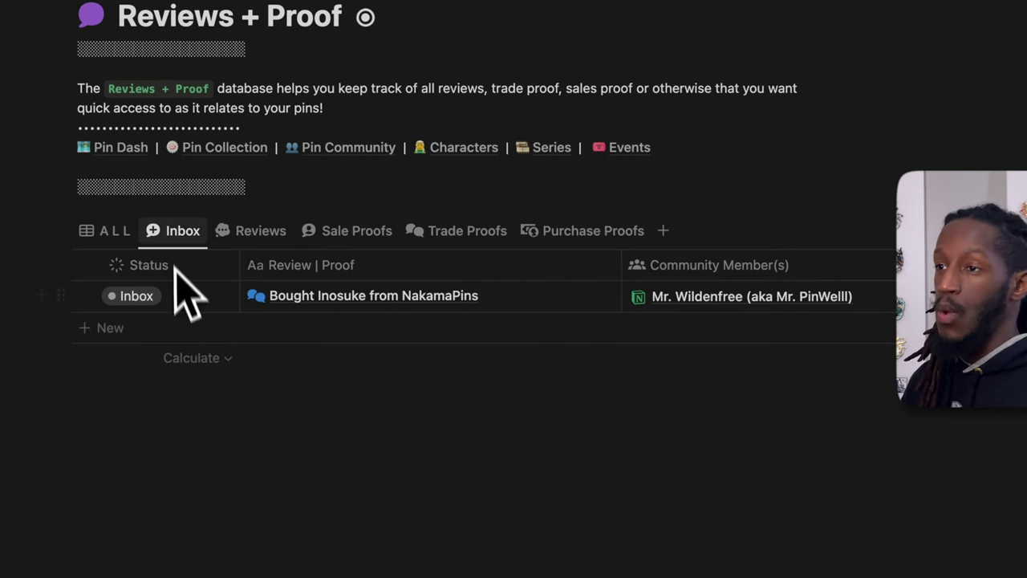
{"action": "left_click", "coordinate": [259, 234]}
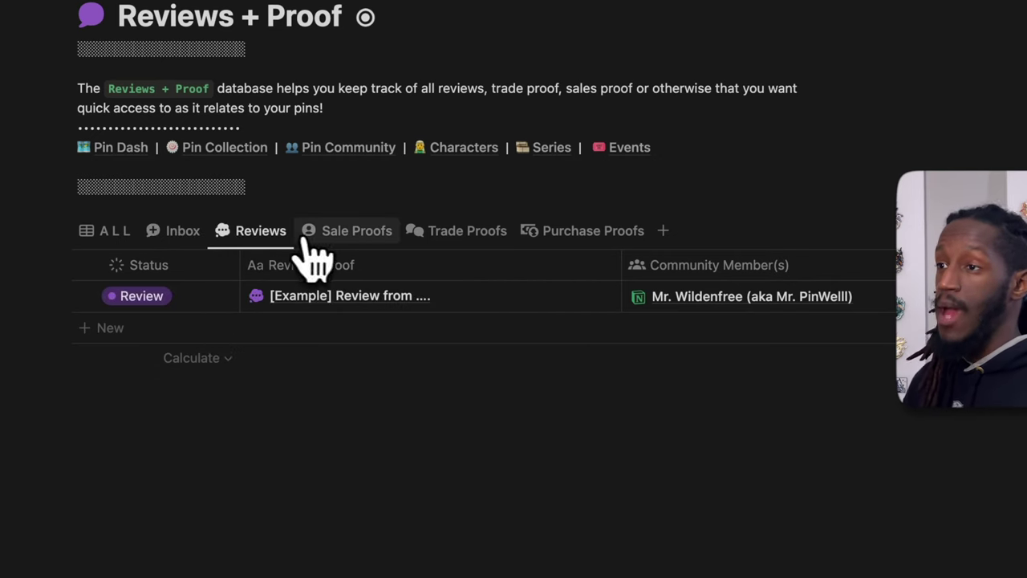
{"action": "left_click", "coordinate": [336, 237]}
{"action": "left_click", "coordinate": [454, 241]}
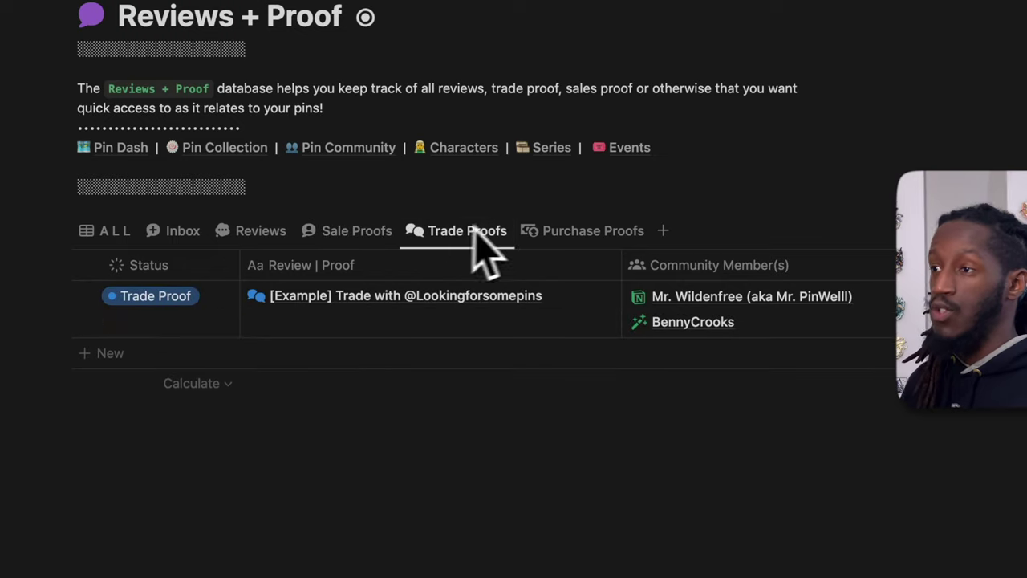
{"action": "left_click", "coordinate": [582, 239]}
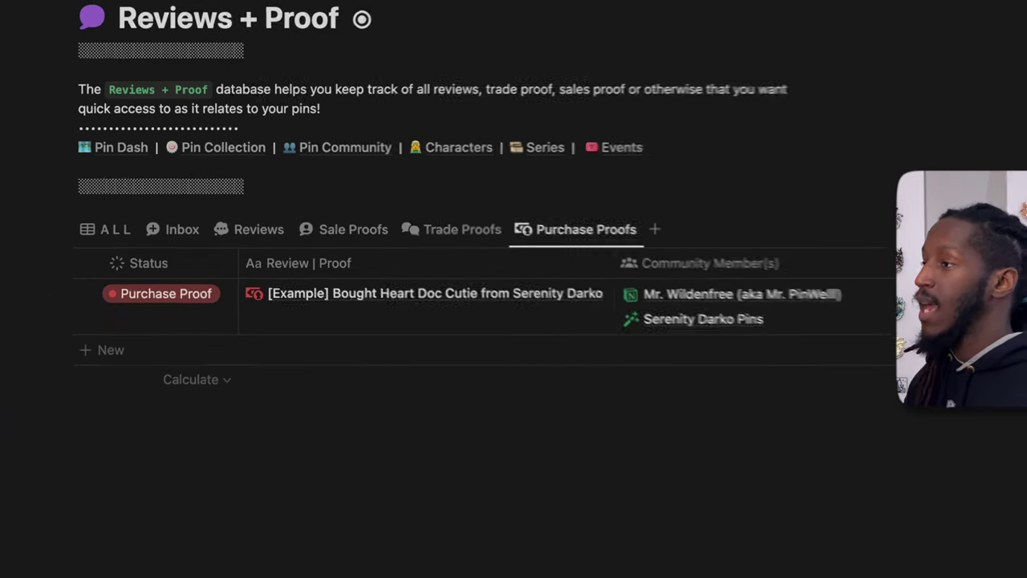
Step: Open the Sales Proof template of Reviews + Proof for editing, check its preset properties, and close it
{"action": "left_click", "coordinate": [903, 188]}
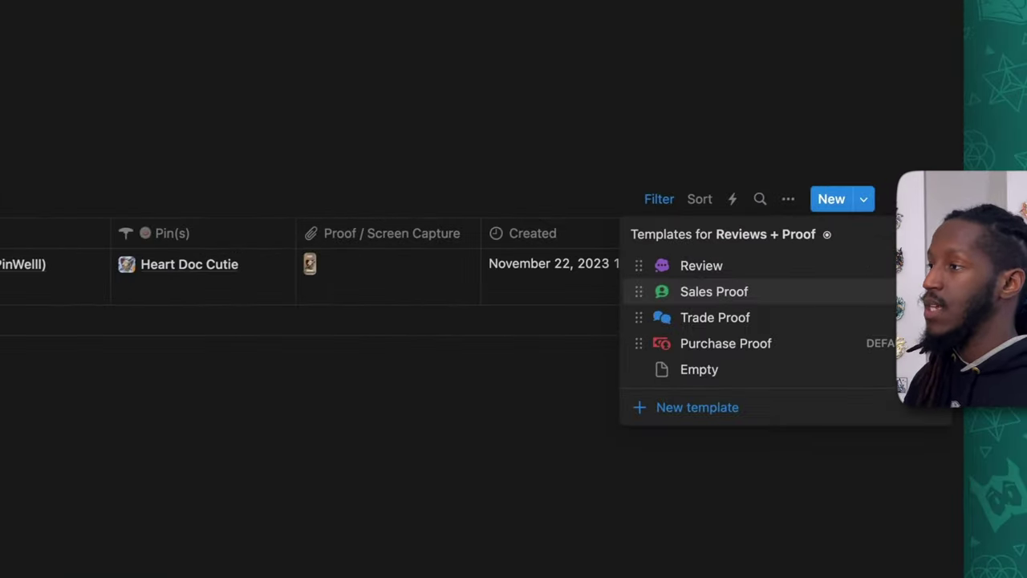
{"action": "left_click", "coordinate": [890, 235]}
{"action": "left_click", "coordinate": [849, 236]}
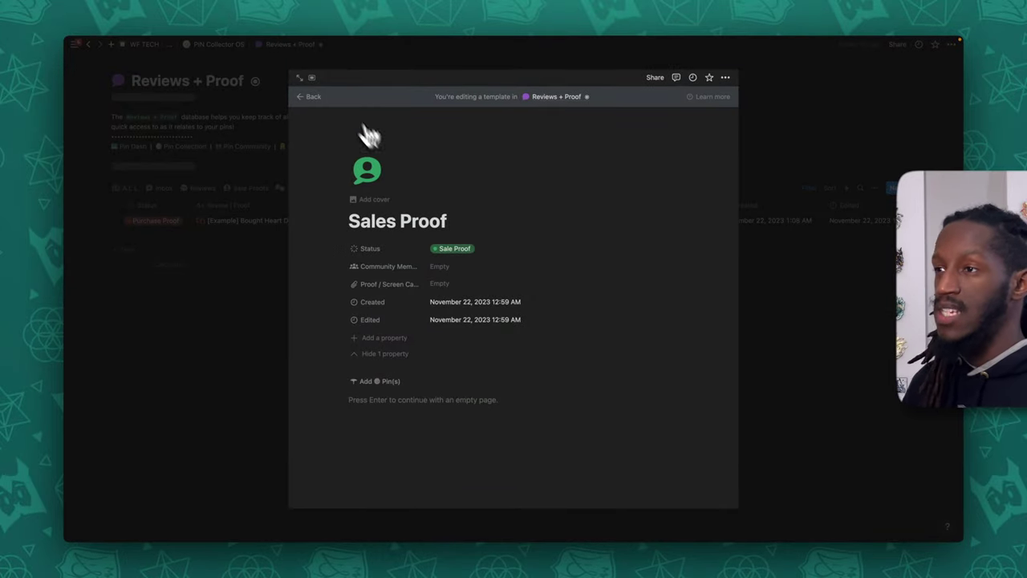
{"action": "left_click", "coordinate": [311, 100]}
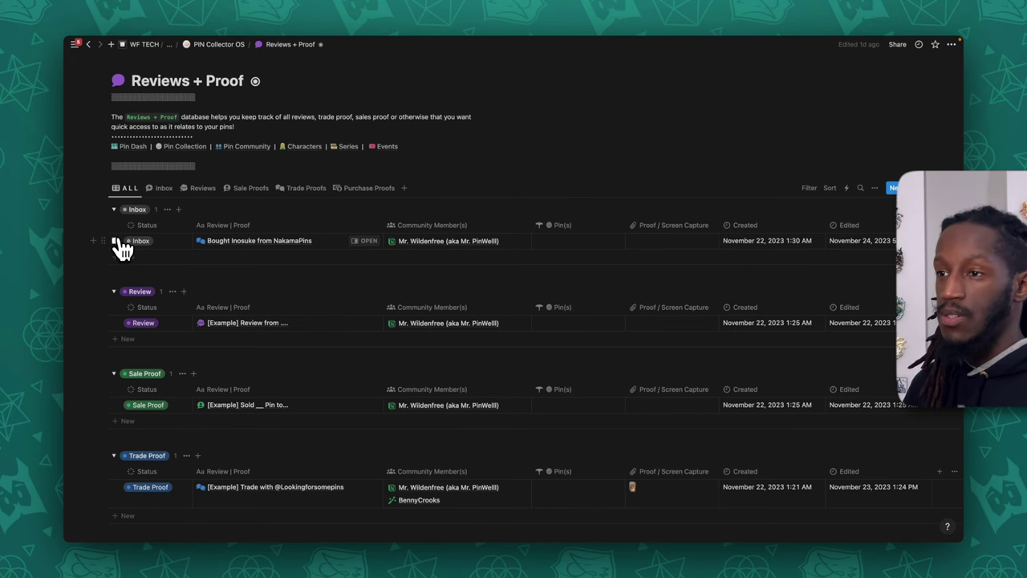
Step: Select the Inbox, Review and Sale Proof entries and try giving all three a yellow exclamation bubble icon
{"action": "left_click", "coordinate": [116, 241]}
{"action": "left_click", "coordinate": [116, 323]}
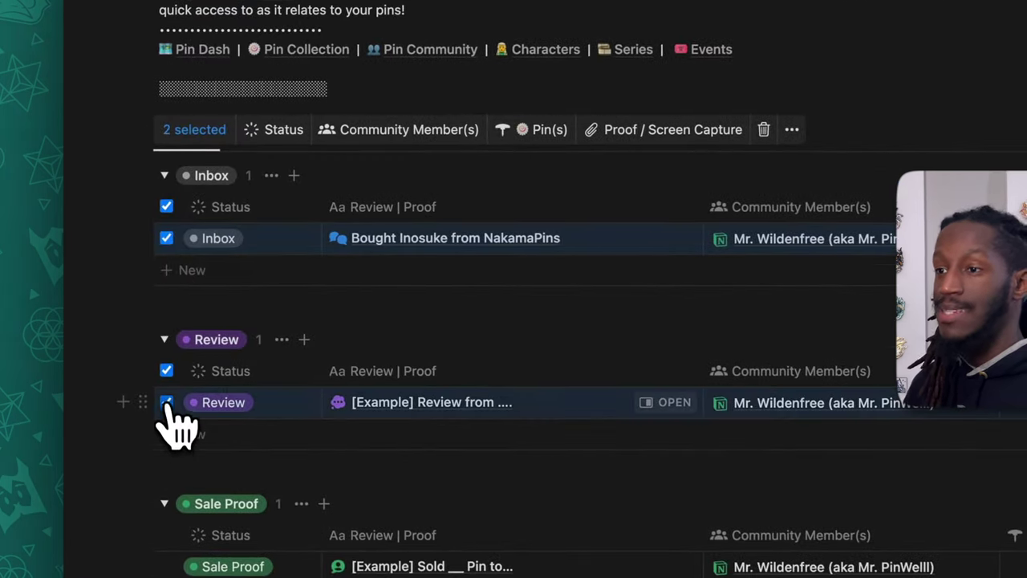
{"action": "left_click", "coordinate": [166, 566]}
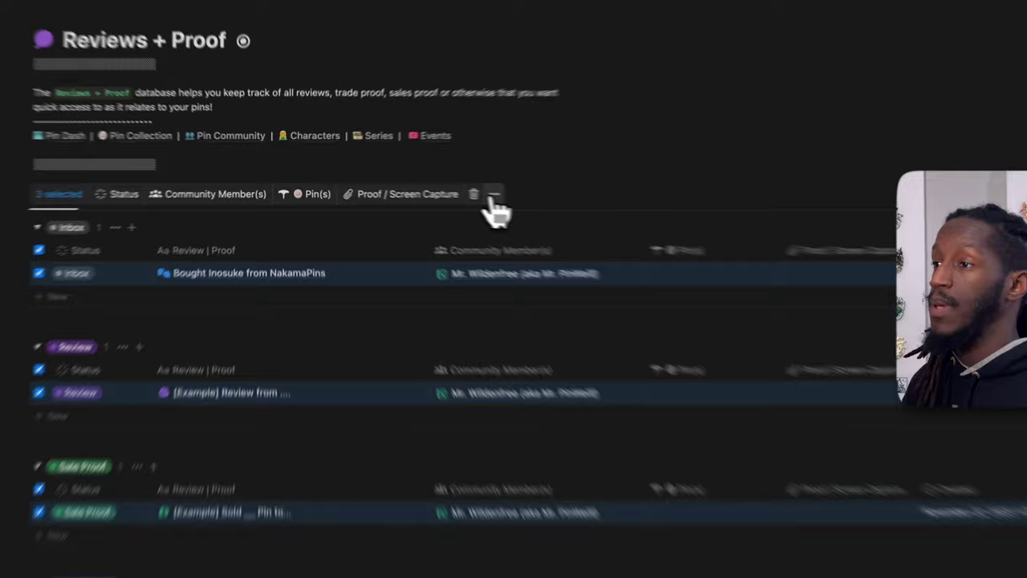
{"action": "left_click", "coordinate": [427, 186]}
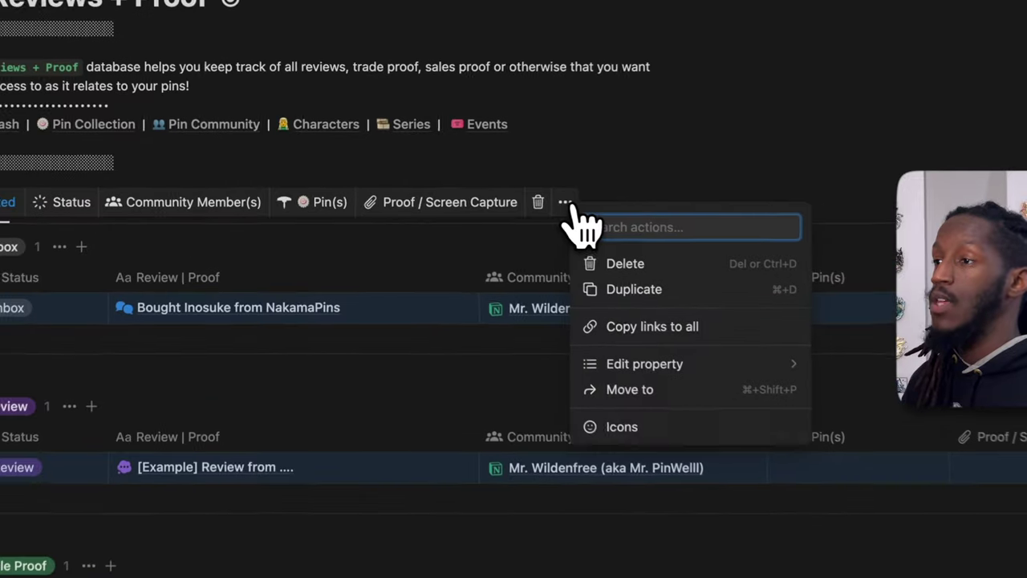
{"action": "left_click", "coordinate": [644, 437]}
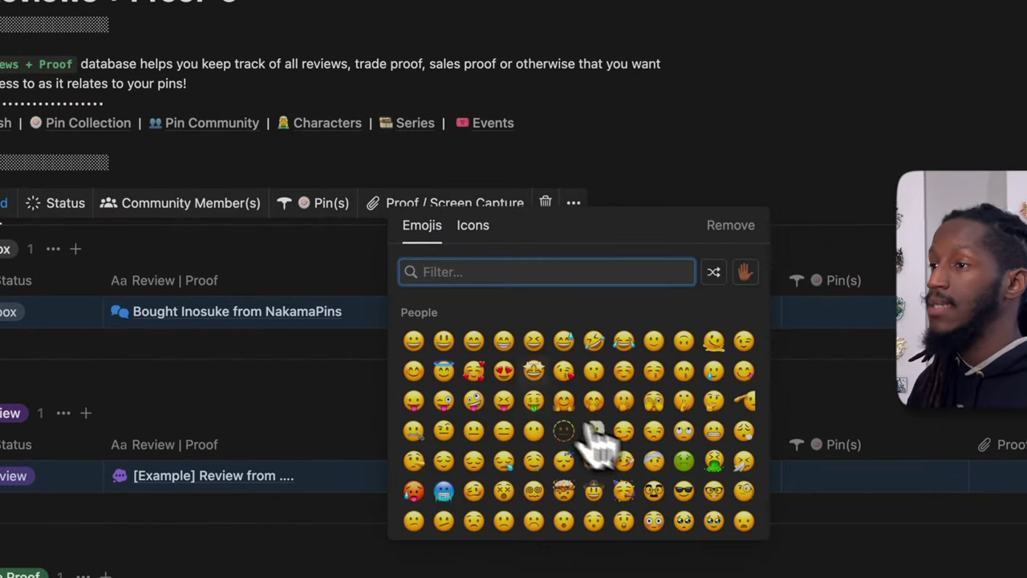
{"action": "left_click", "coordinate": [473, 226]}
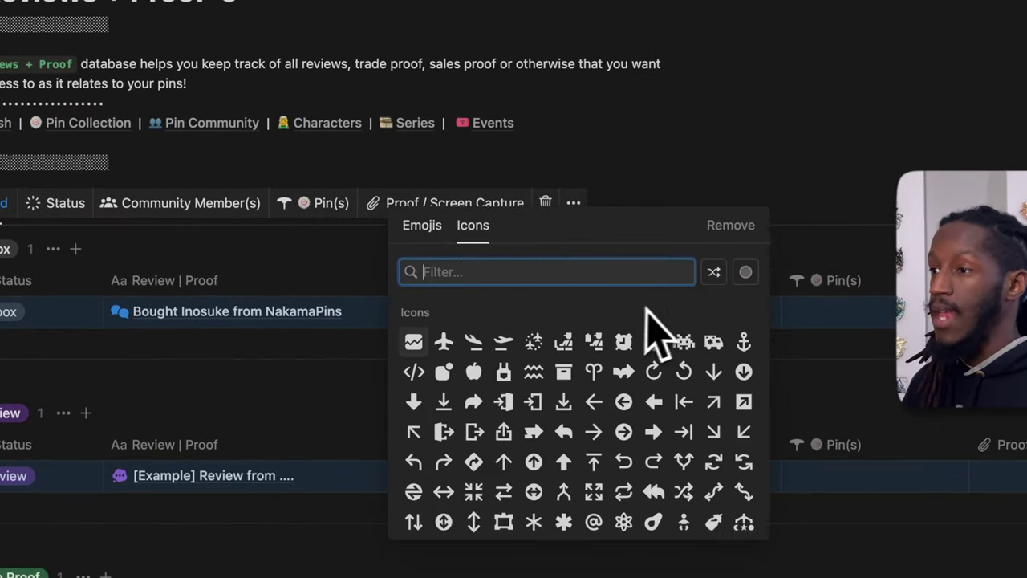
{"action": "type", "text": "bub"}
{"action": "mouse_move", "coordinate": [530, 321]}
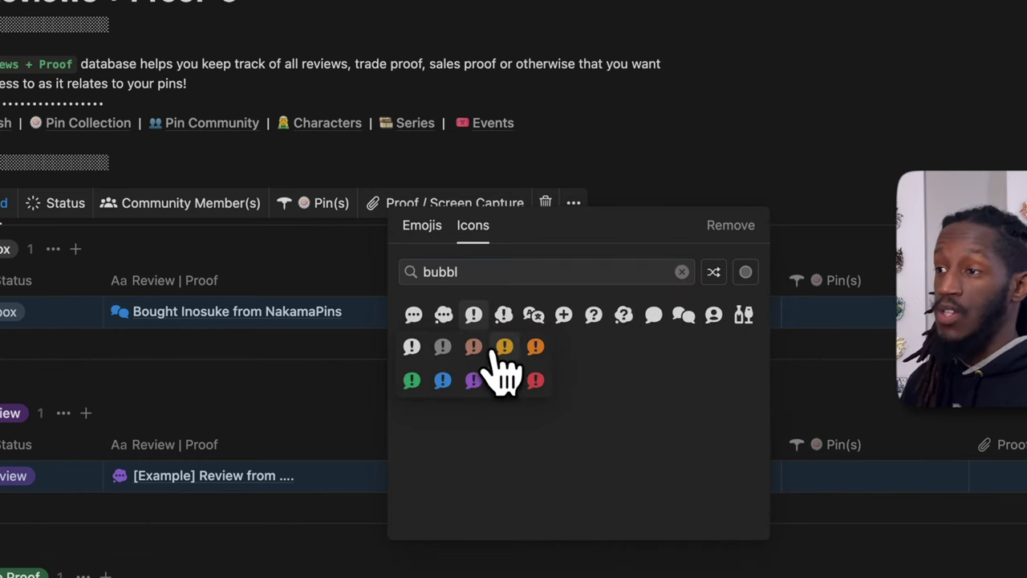
{"action": "left_click", "coordinate": [503, 353]}
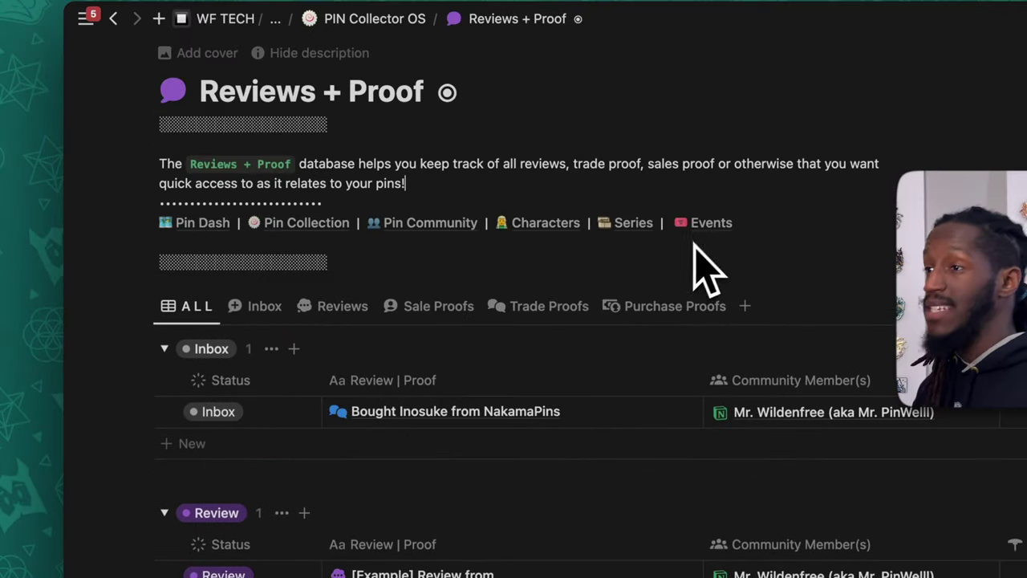
Step: Open the PIN Events database and look through the scheduled events in its Calendar view
{"action": "left_click", "coordinate": [710, 232]}
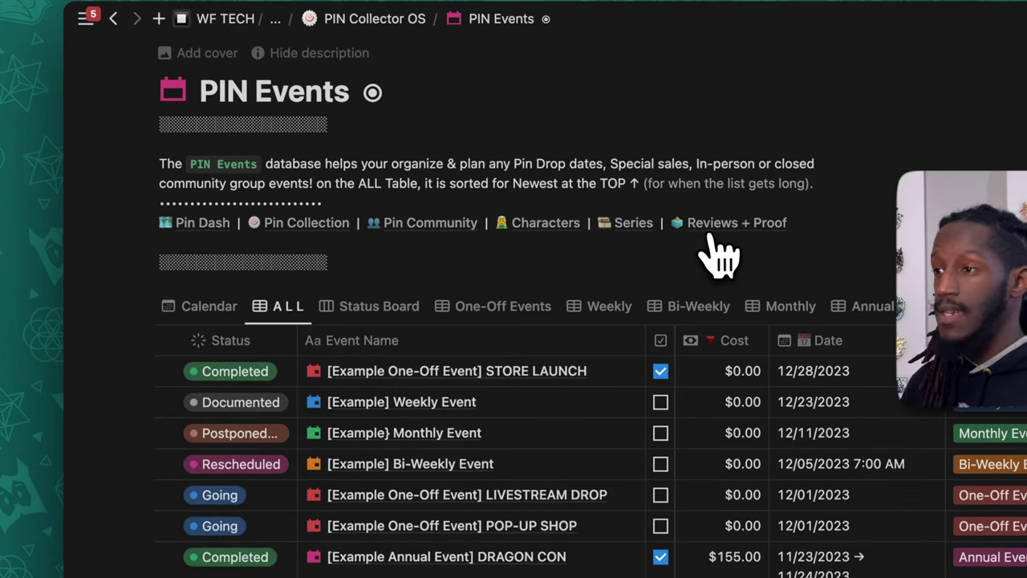
{"action": "left_click", "coordinate": [203, 306]}
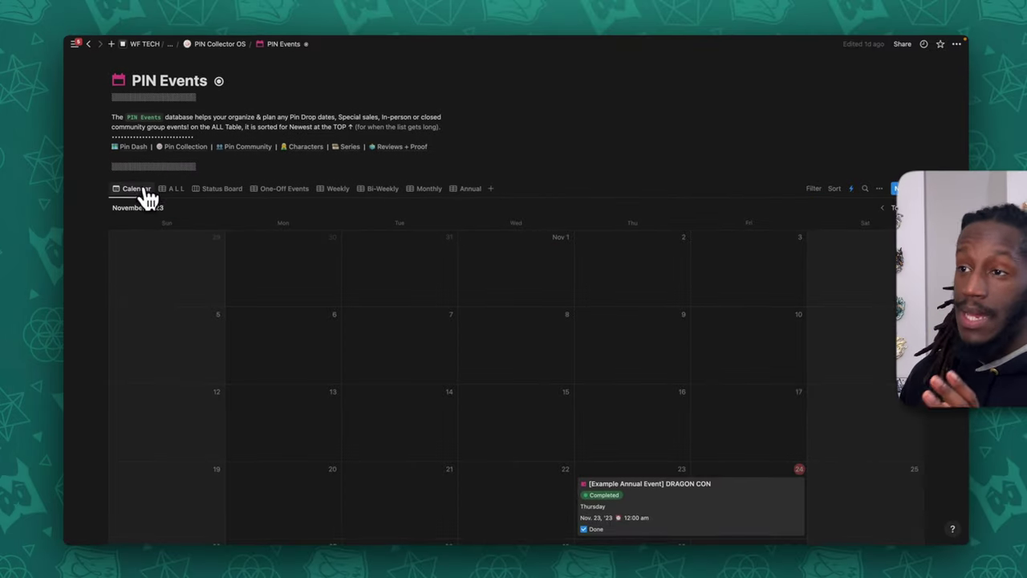
{"action": "scroll", "coordinate": [578, 317], "scroll_direction": "down", "scroll_amount": 10}
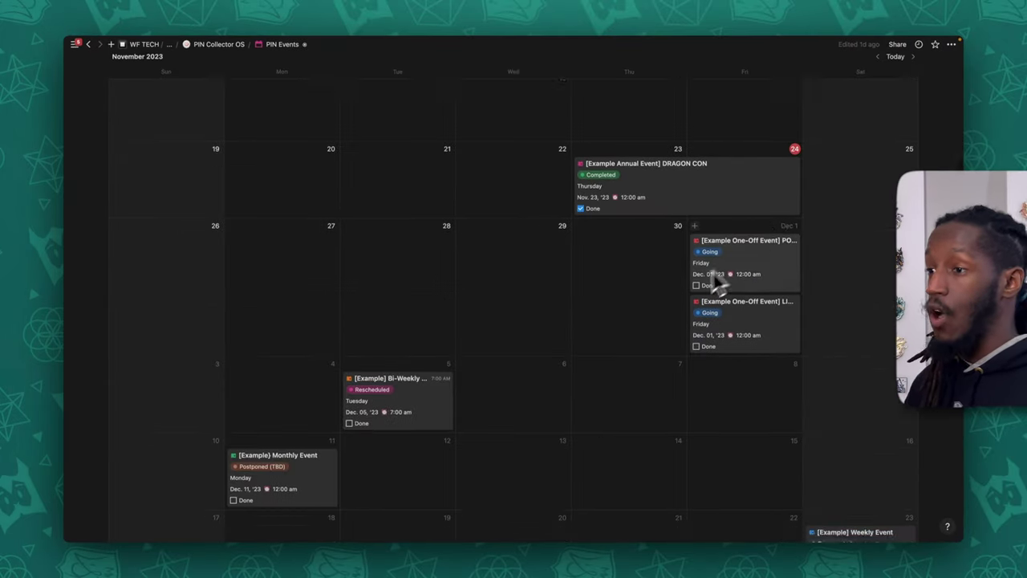
{"action": "scroll", "coordinate": [683, 294], "scroll_direction": "up", "scroll_amount": 10}
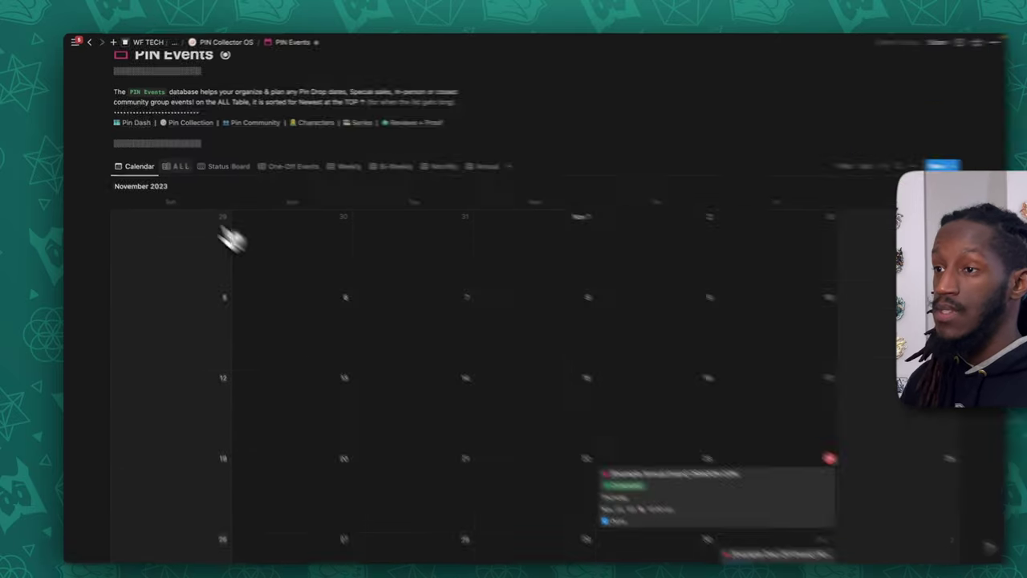
Step: Review the columns of the ALL table in PIN Events and the status options available for the Weekly Event entry
{"action": "left_click", "coordinate": [174, 162]}
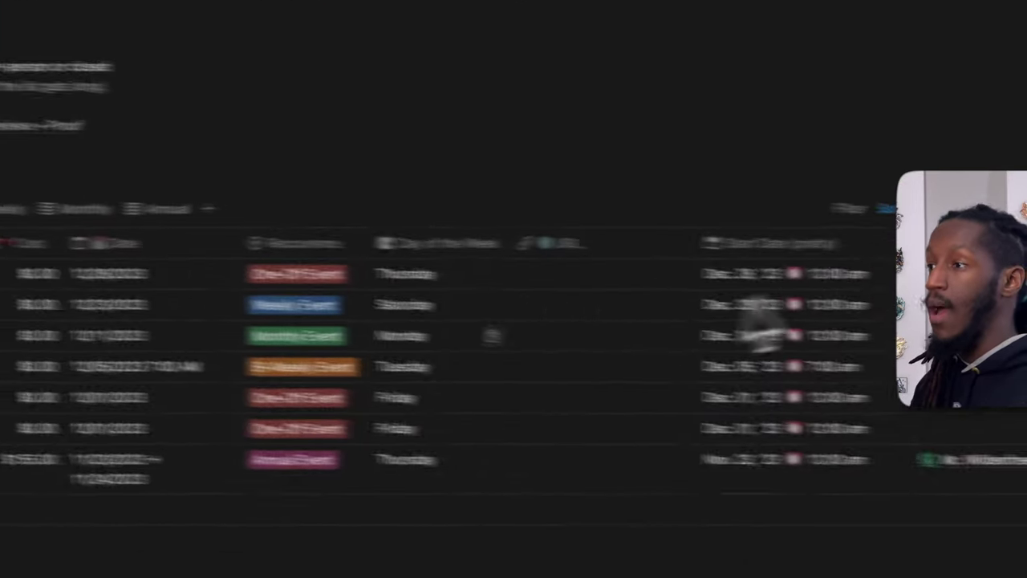
{"action": "scroll", "coordinate": [321, 321], "scroll_direction": "right", "scroll_amount": 5}
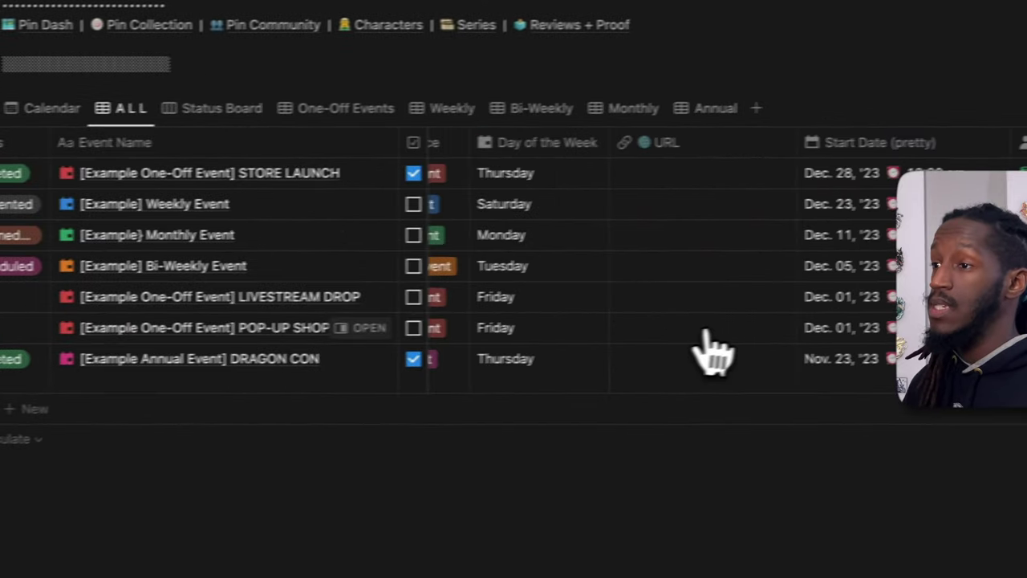
{"action": "scroll", "coordinate": [690, 349], "scroll_direction": "left", "scroll_amount": 5}
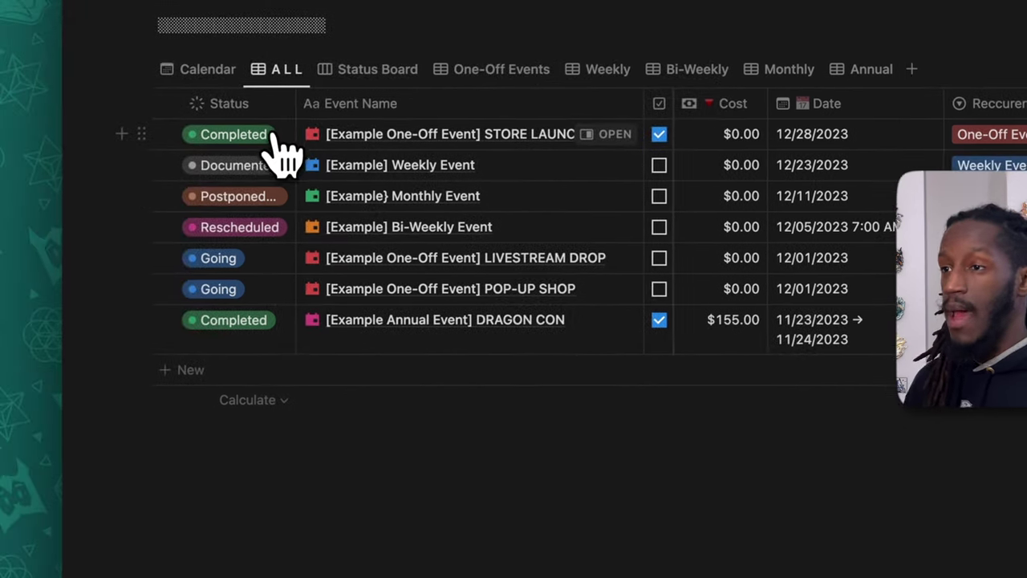
{"action": "left_click", "coordinate": [289, 168]}
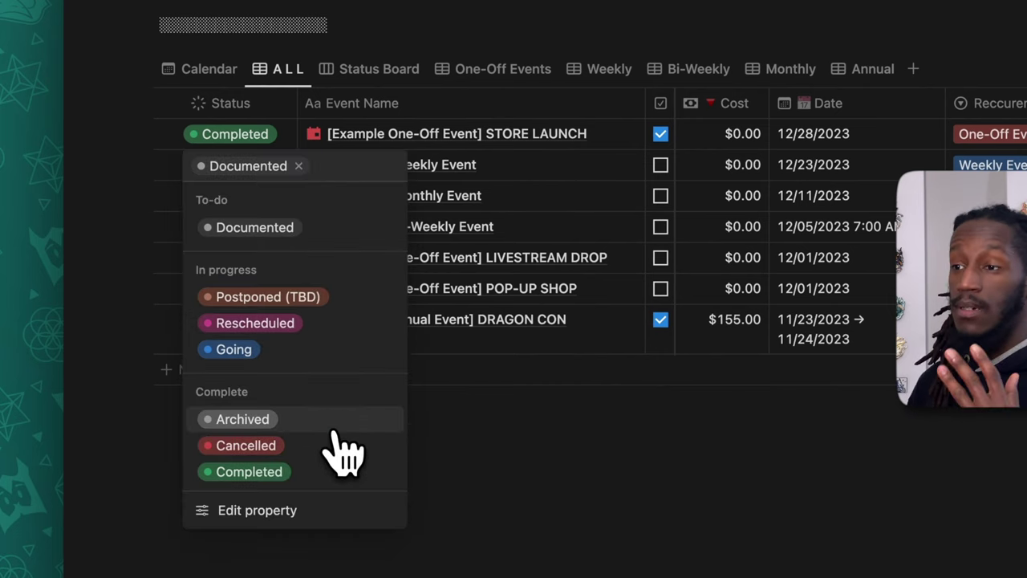
{"action": "key", "text": "Escape"}
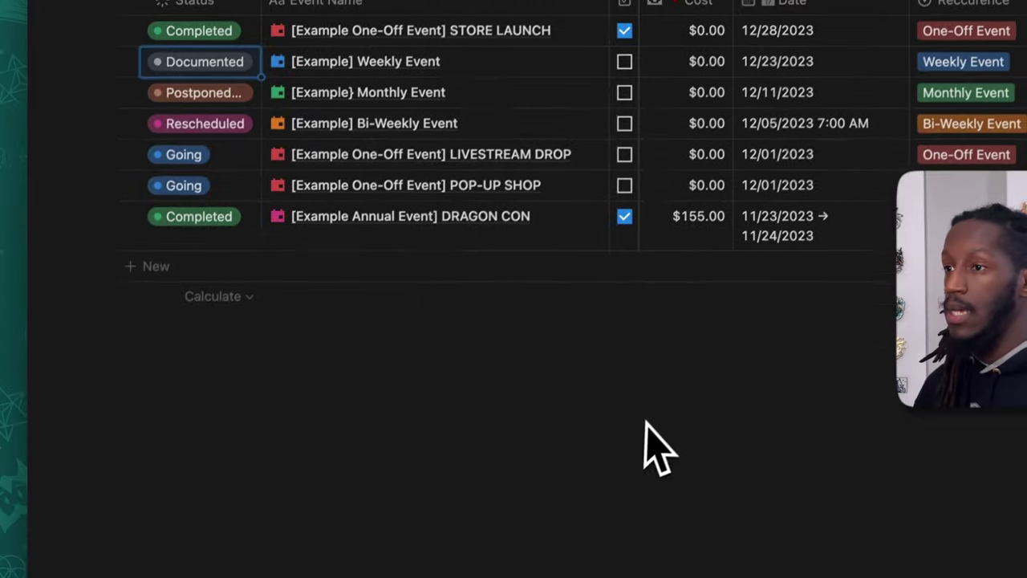
Step: Go through the Status Board, One-Off Events, Weekly, Bi-Weekly, Monthly and Annual views of PIN Events
{"action": "left_click", "coordinate": [355, 265]}
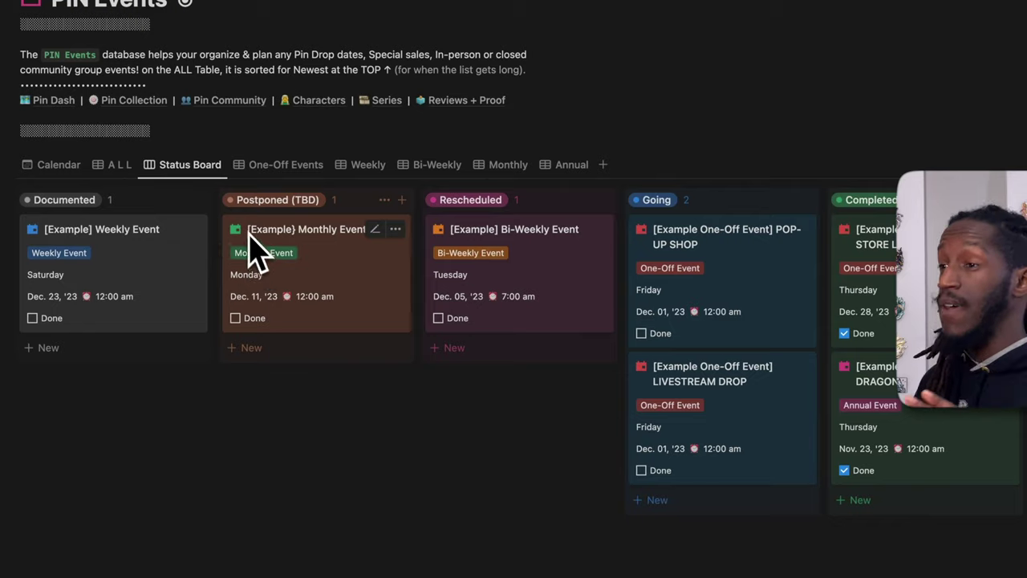
{"action": "left_click_drag", "start_coordinate": [255, 249], "coordinate": [747, 355]}
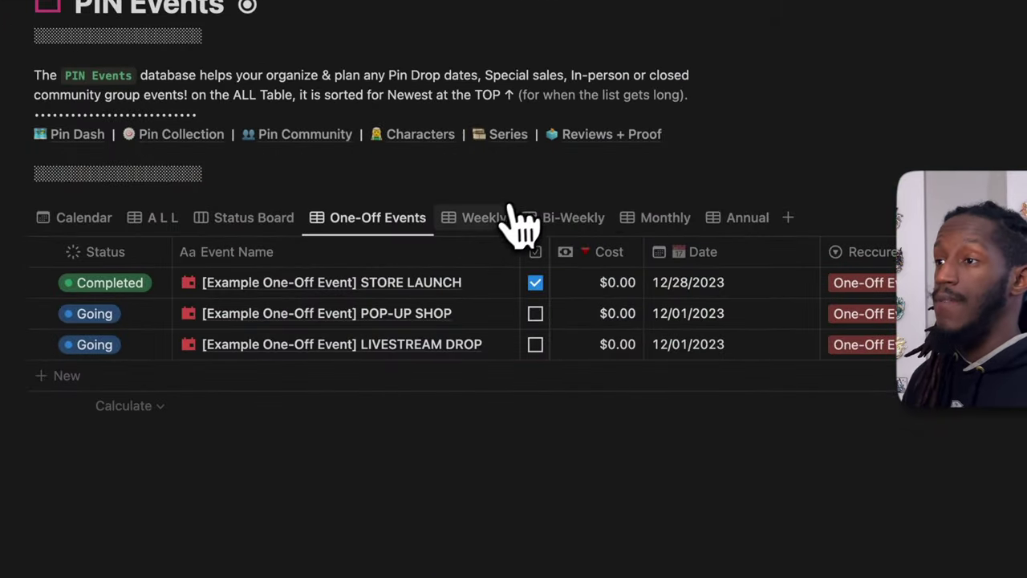
{"action": "left_click", "coordinate": [112, 114]}
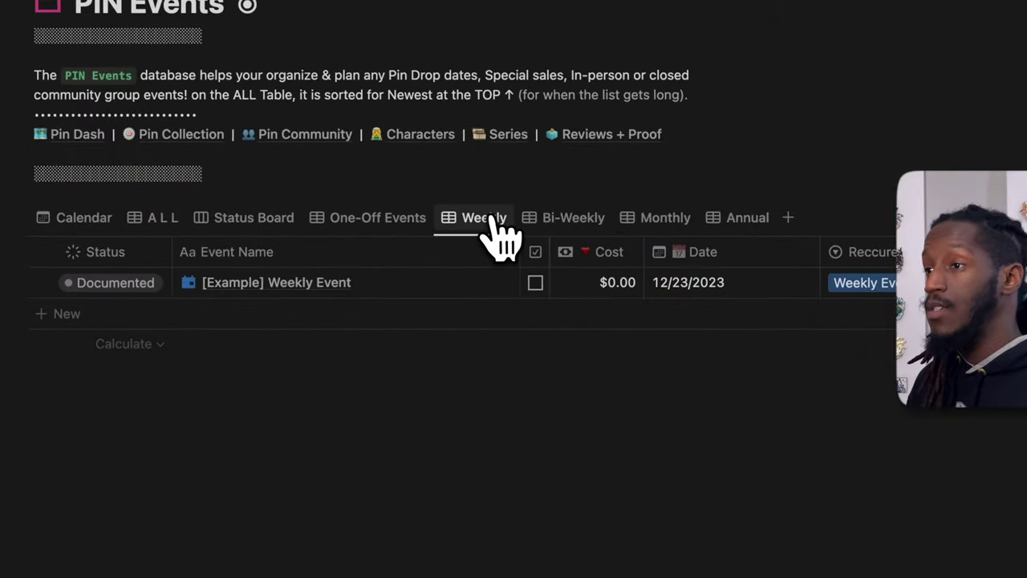
{"action": "left_click", "coordinate": [539, 235]}
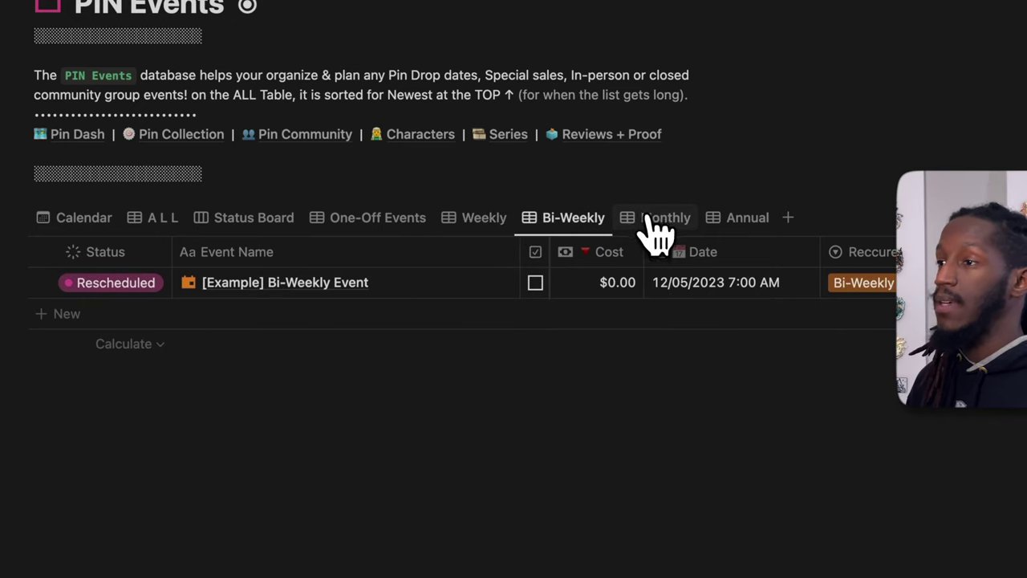
{"action": "left_click", "coordinate": [652, 223]}
{"action": "left_click", "coordinate": [726, 223]}
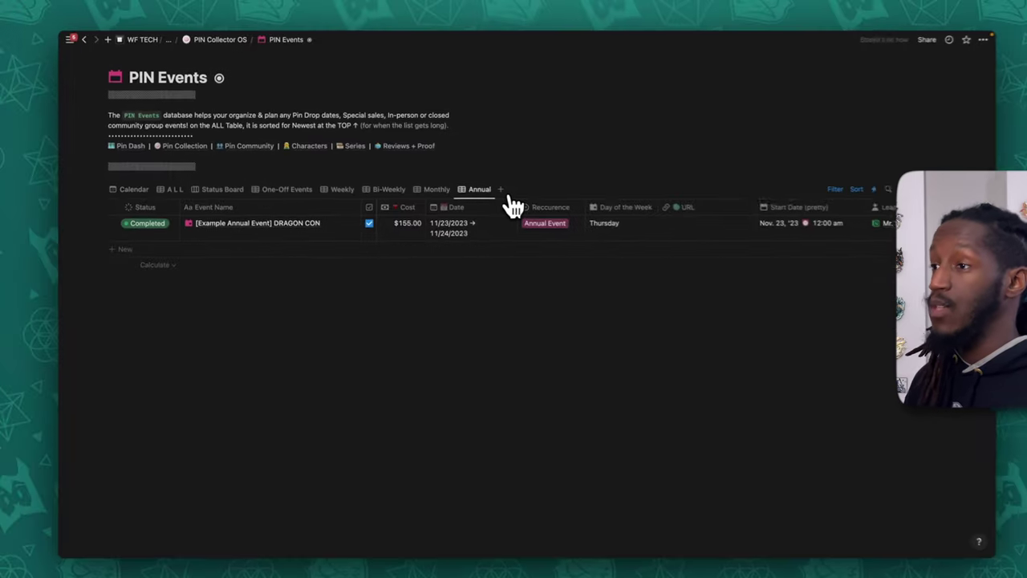
Step: Open the Bi-Weekly Event template of PIN Events for editing and check its preset properties, collected pins gallery and attendees section
{"action": "left_click", "coordinate": [950, 189]}
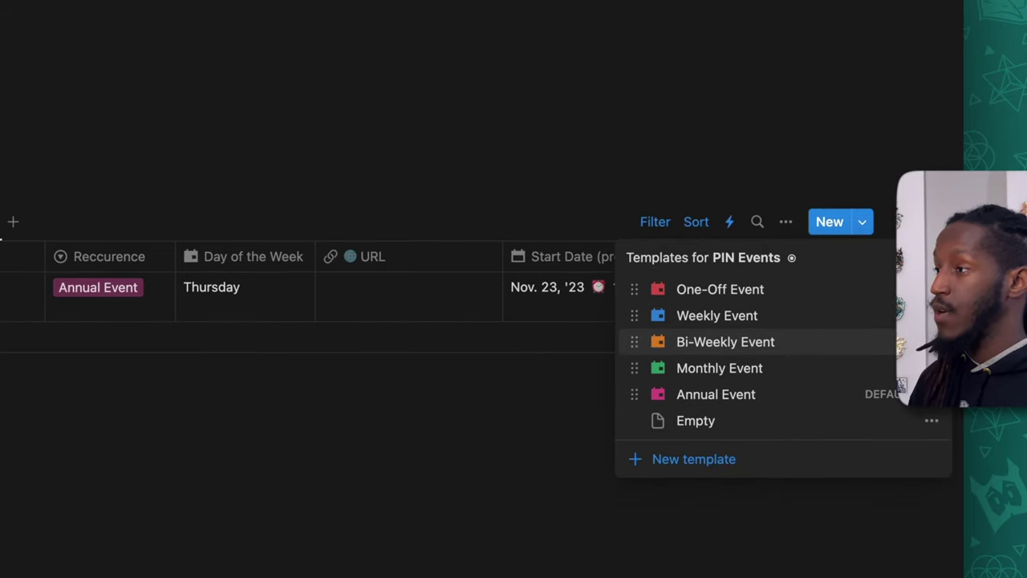
{"action": "left_click", "coordinate": [931, 342]}
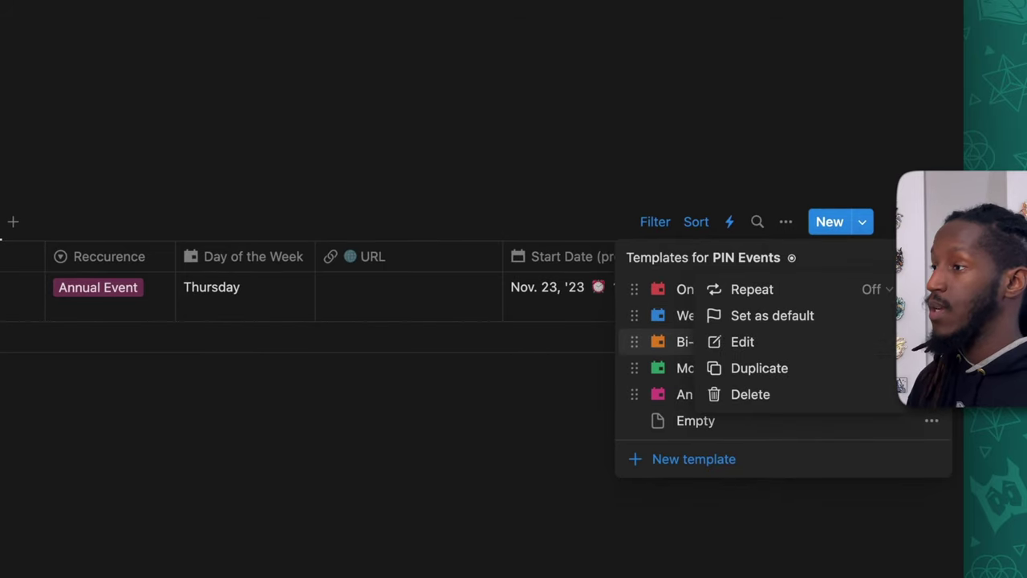
{"action": "left_click", "coordinate": [852, 344]}
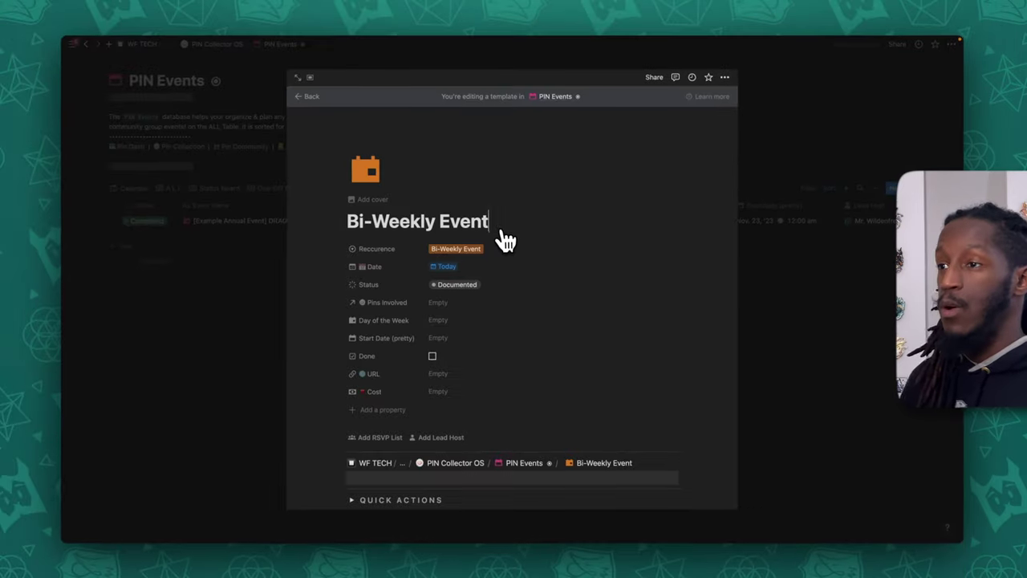
{"action": "scroll", "coordinate": [505, 238], "scroll_direction": "down", "scroll_amount": 5}
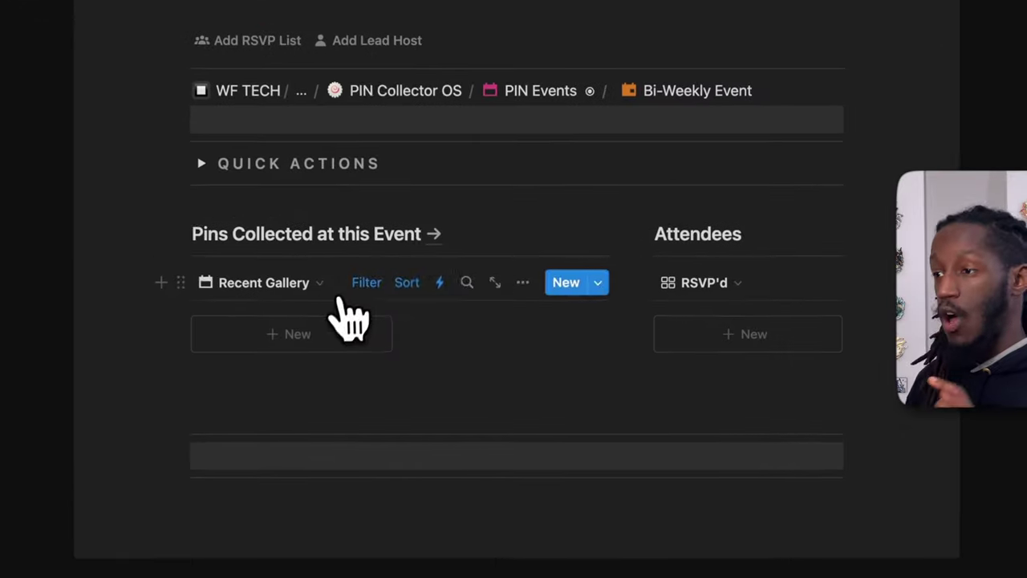
{"action": "mouse_move", "coordinate": [317, 283]}
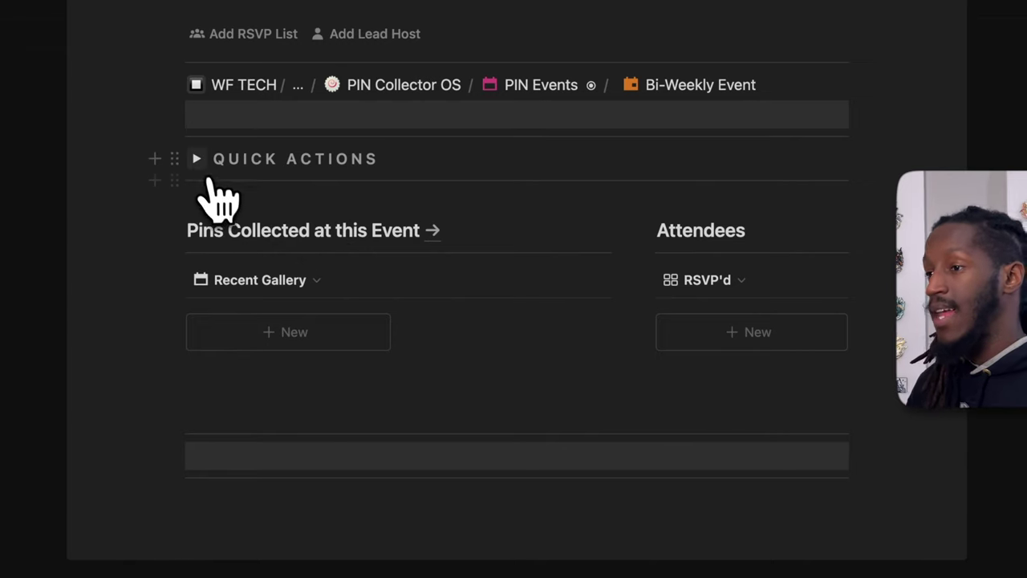
Step: Expand the template's Quick Actions section and examine the NEW Primary EvE button's configuration, down to its Event(s) relation
{"action": "left_click", "coordinate": [199, 163]}
{"action": "scroll", "coordinate": [406, 335], "scroll_direction": "down", "scroll_amount": 3}
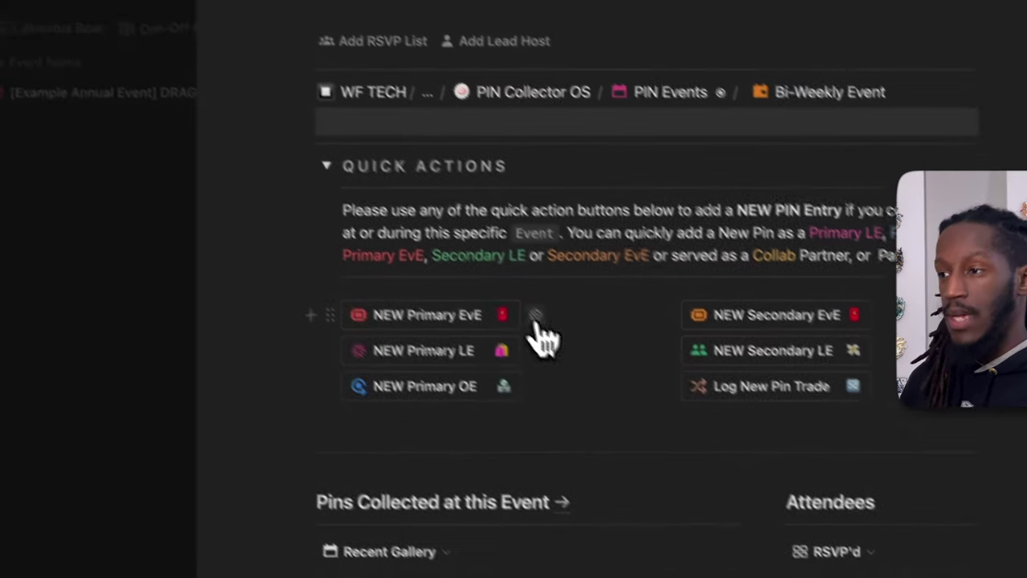
{"action": "left_click", "coordinate": [406, 206]}
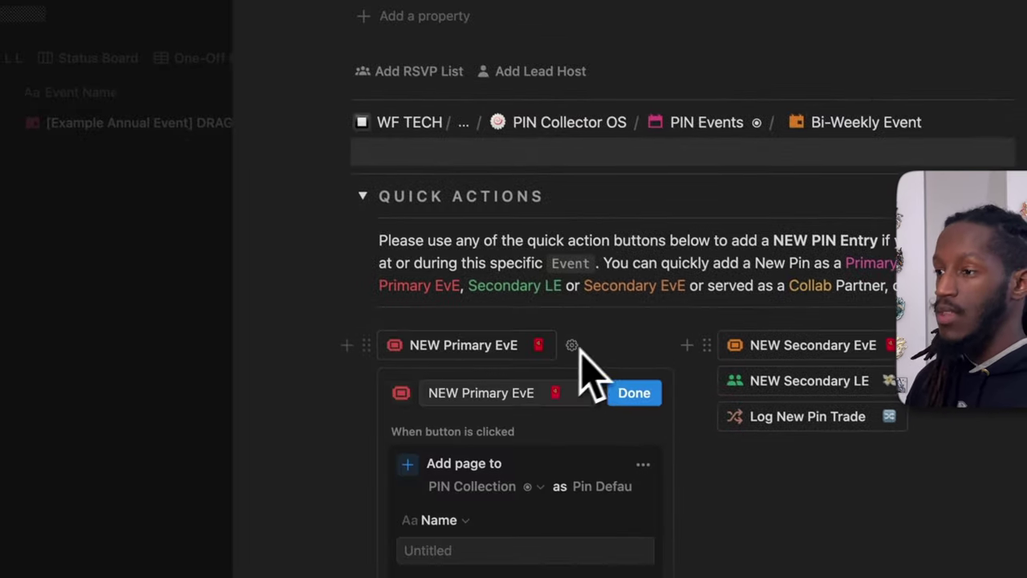
{"action": "scroll", "coordinate": [580, 383], "scroll_direction": "down", "scroll_amount": 8}
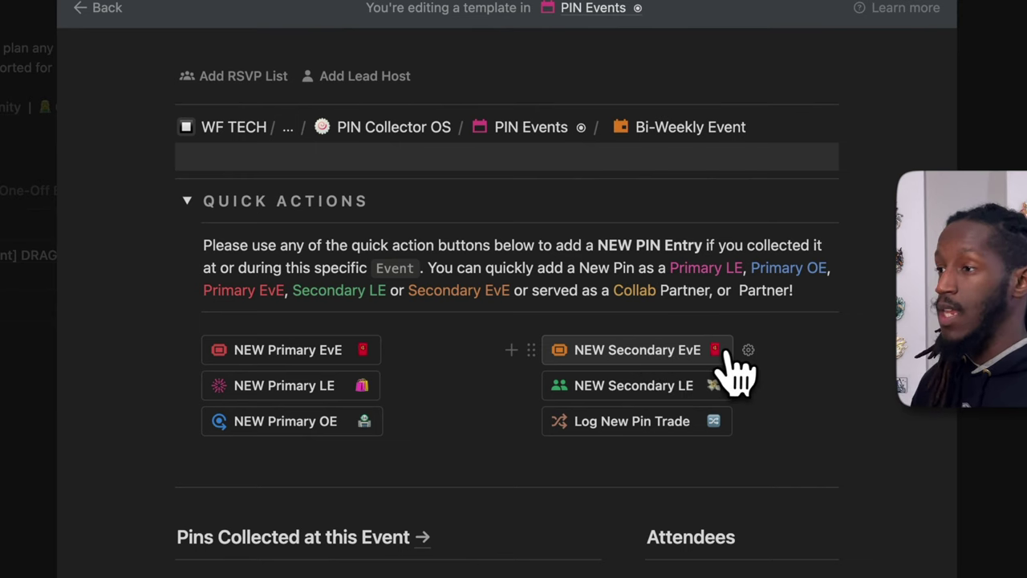
{"action": "left_click", "coordinate": [393, 350]}
{"action": "scroll", "coordinate": [377, 288], "scroll_direction": "down", "scroll_amount": 5}
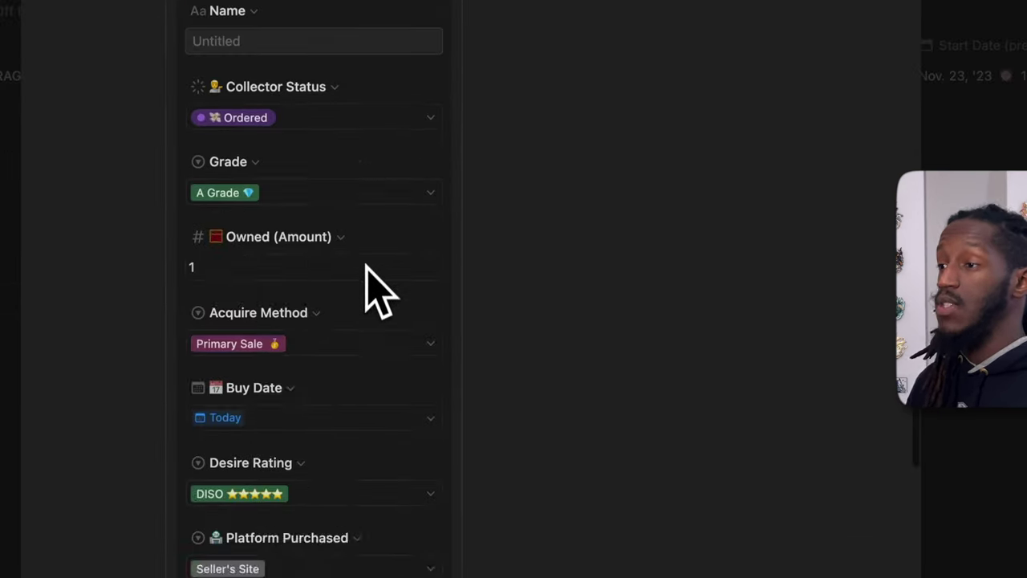
{"action": "scroll", "coordinate": [378, 337], "scroll_direction": "down", "scroll_amount": 5}
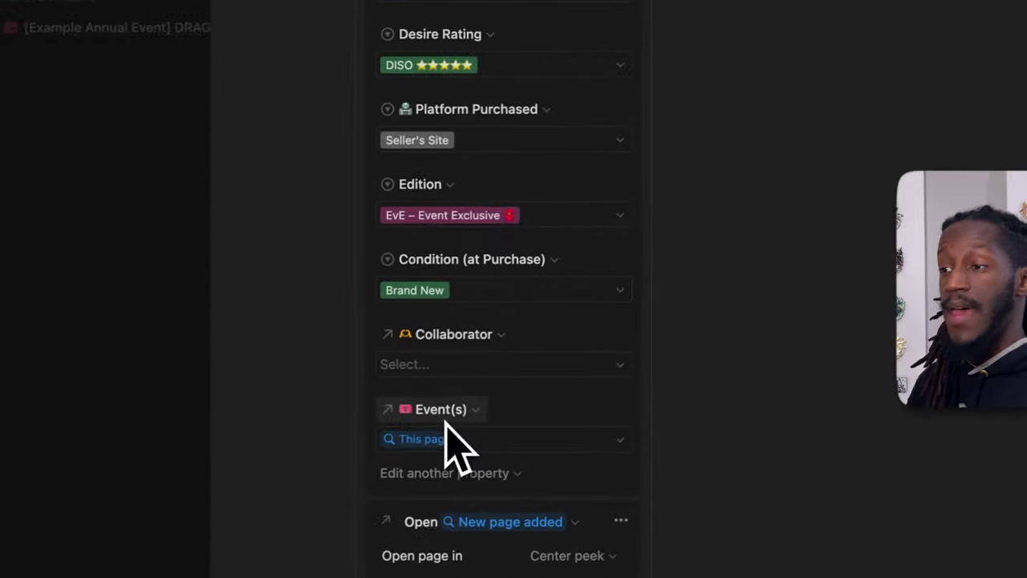